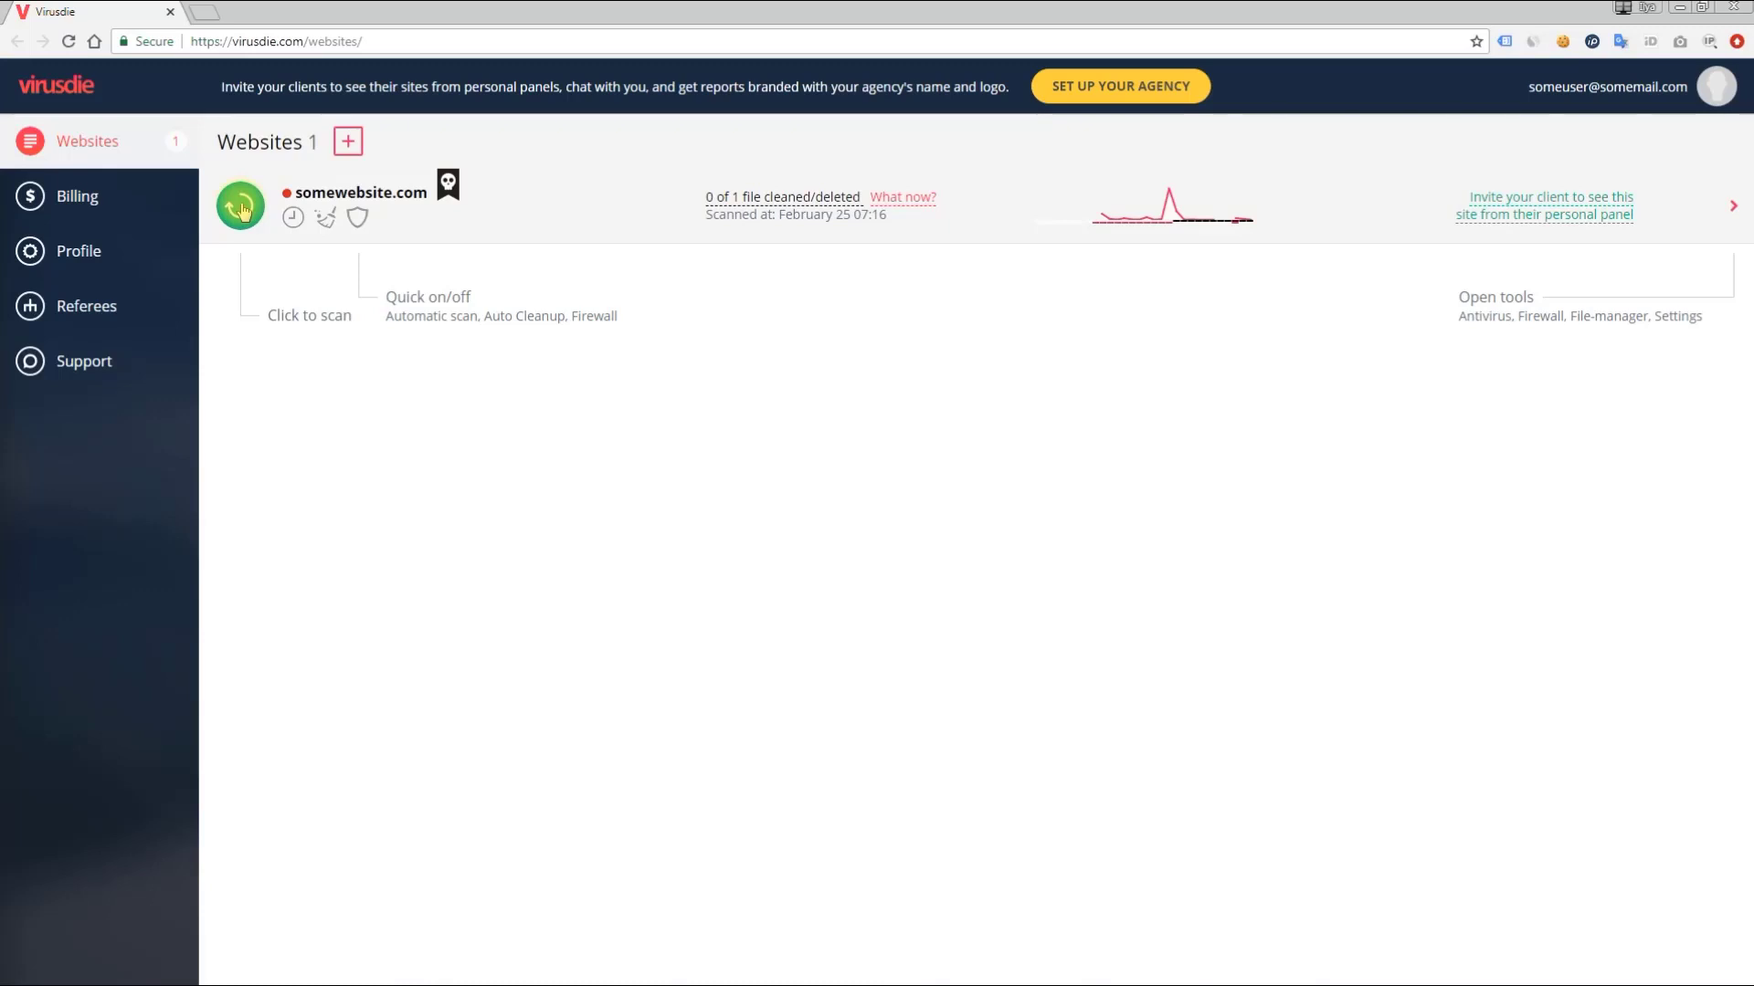
Scan somewebsite.com for malware and open its new scan report, dismissing the What now? notice
{"action": "left_click", "coordinate": [241, 210]}
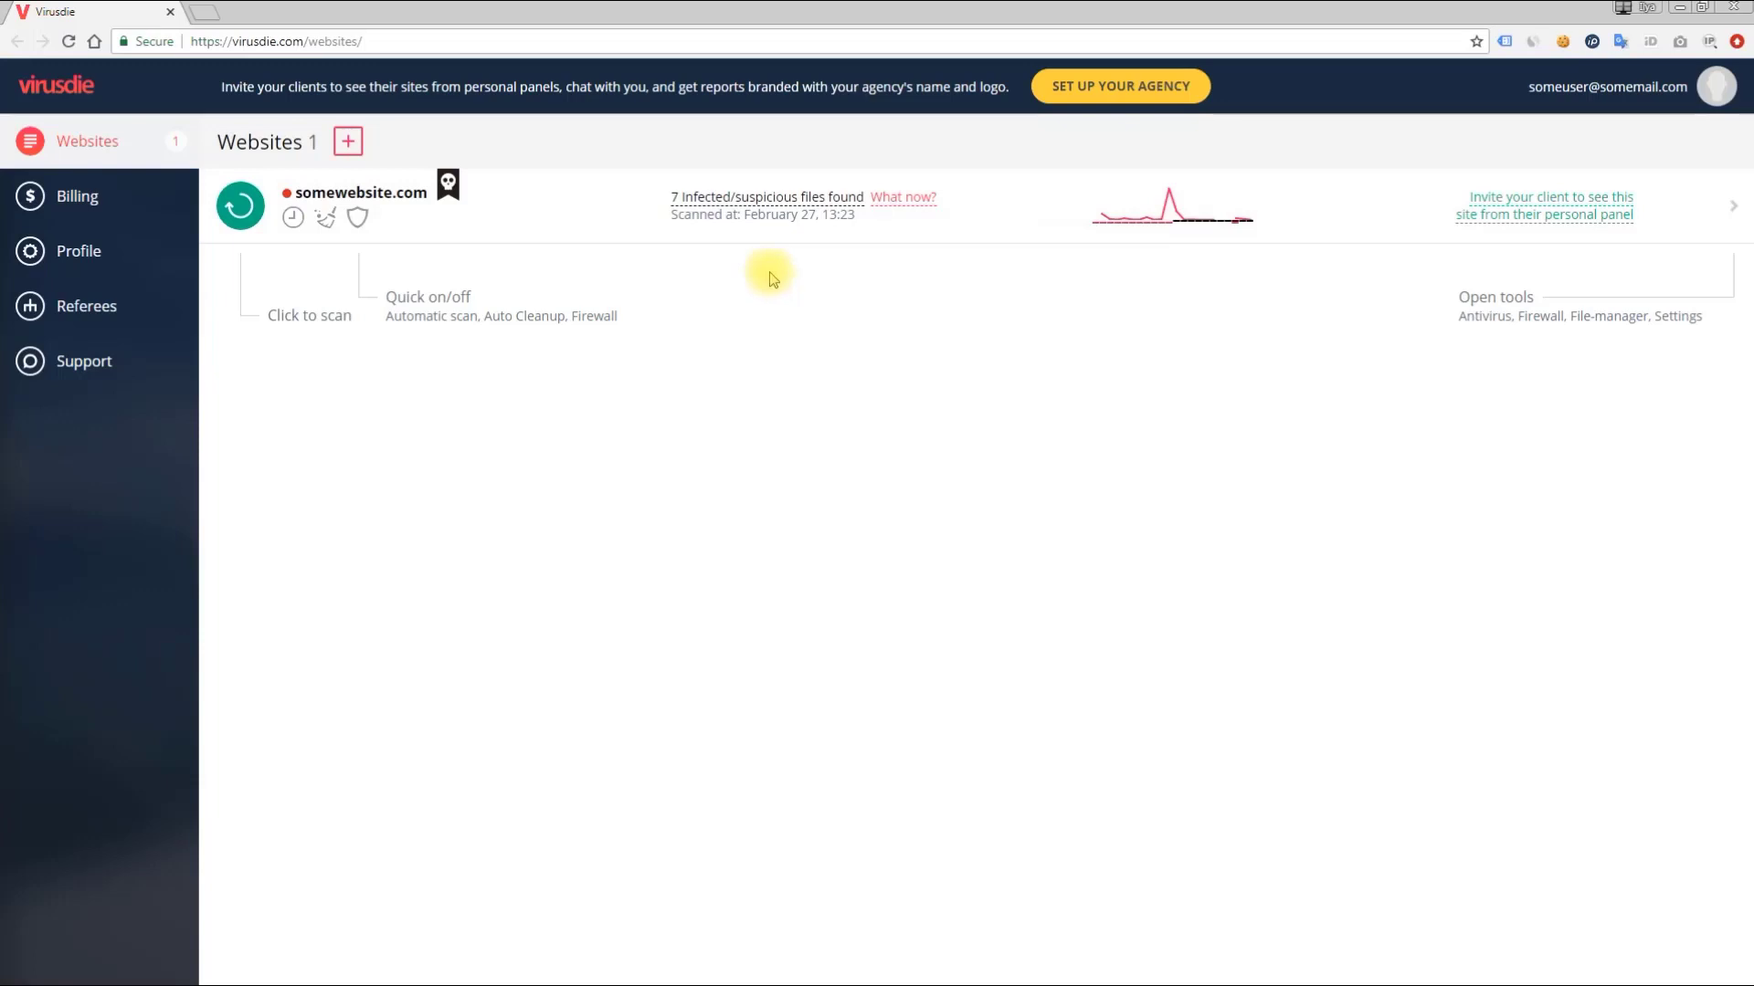
{"action": "left_click", "coordinate": [781, 204]}
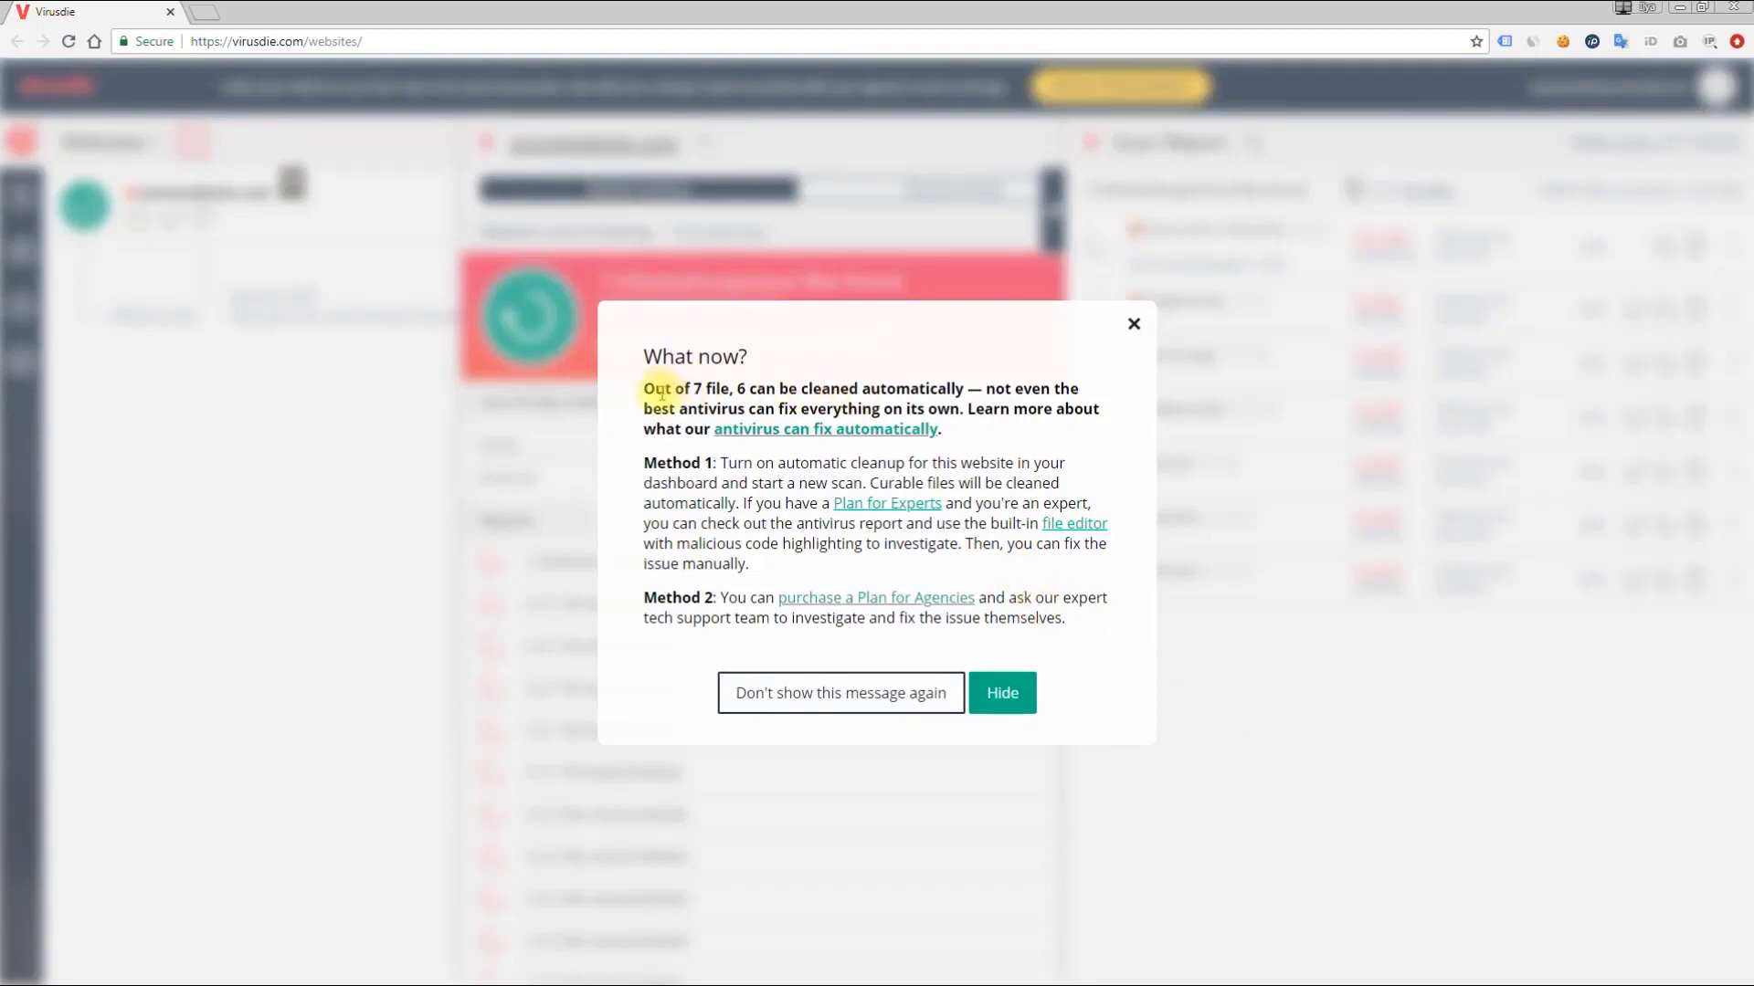
{"action": "left_click_drag", "start_coordinate": [645, 388], "coordinate": [740, 384]}
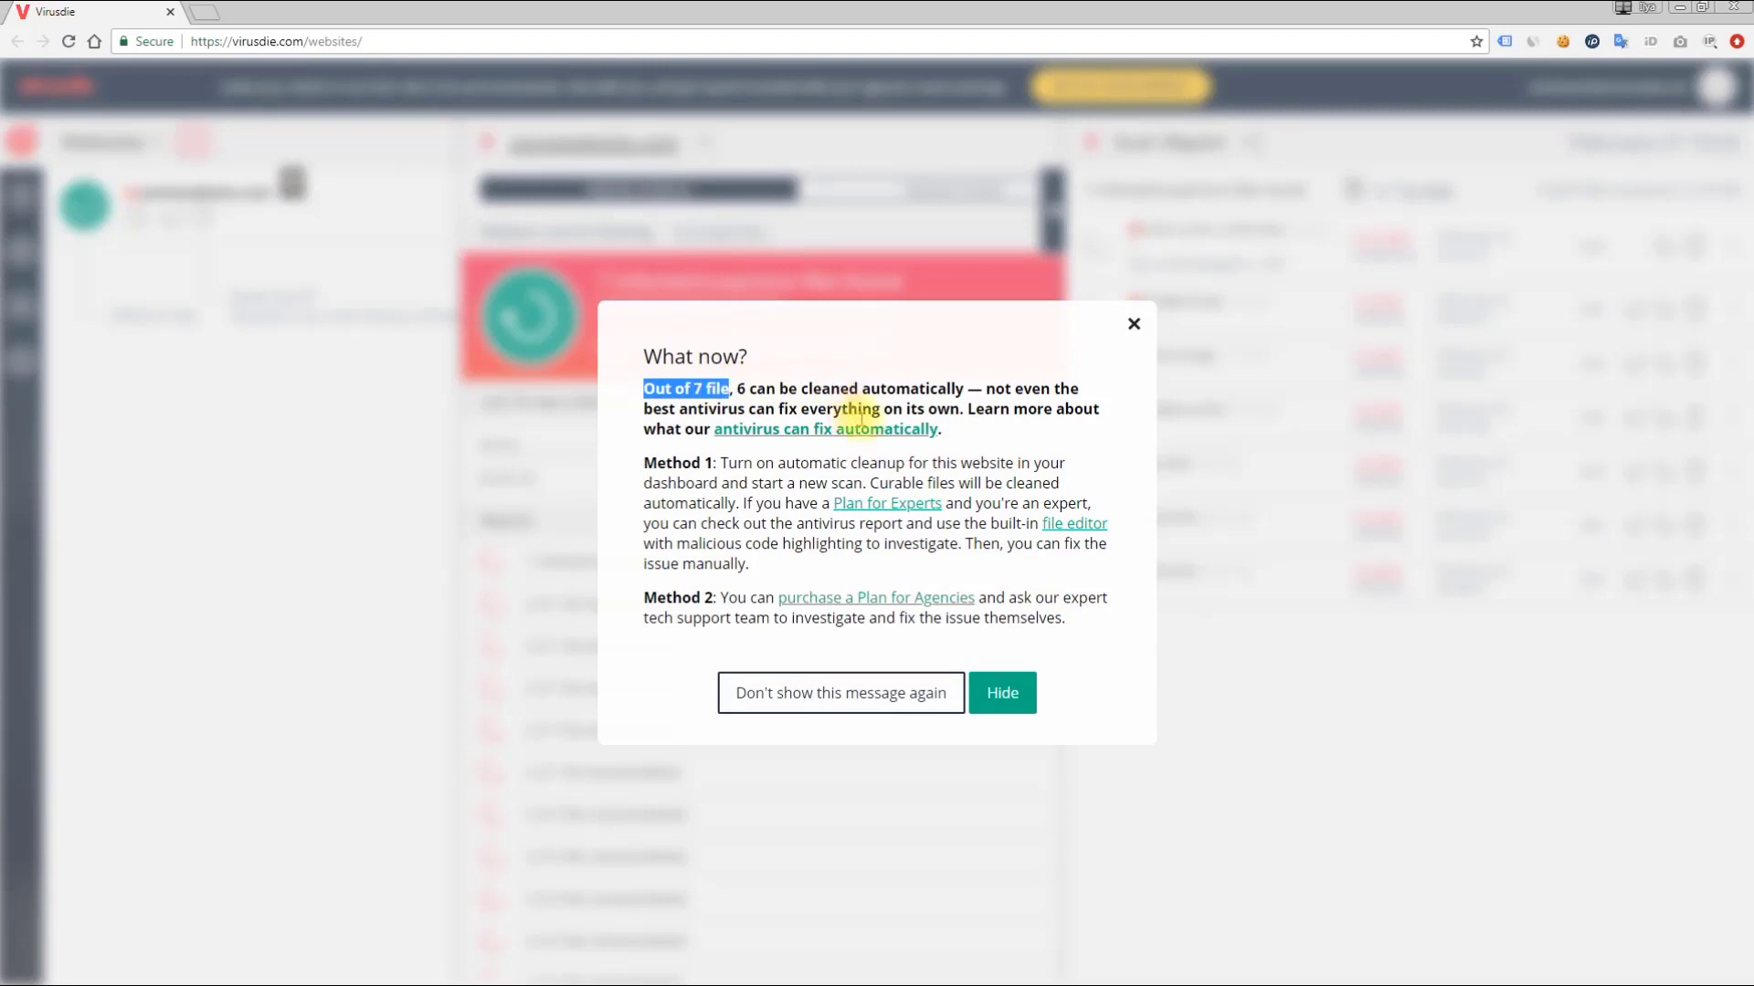
{"action": "left_click", "coordinate": [965, 406]}
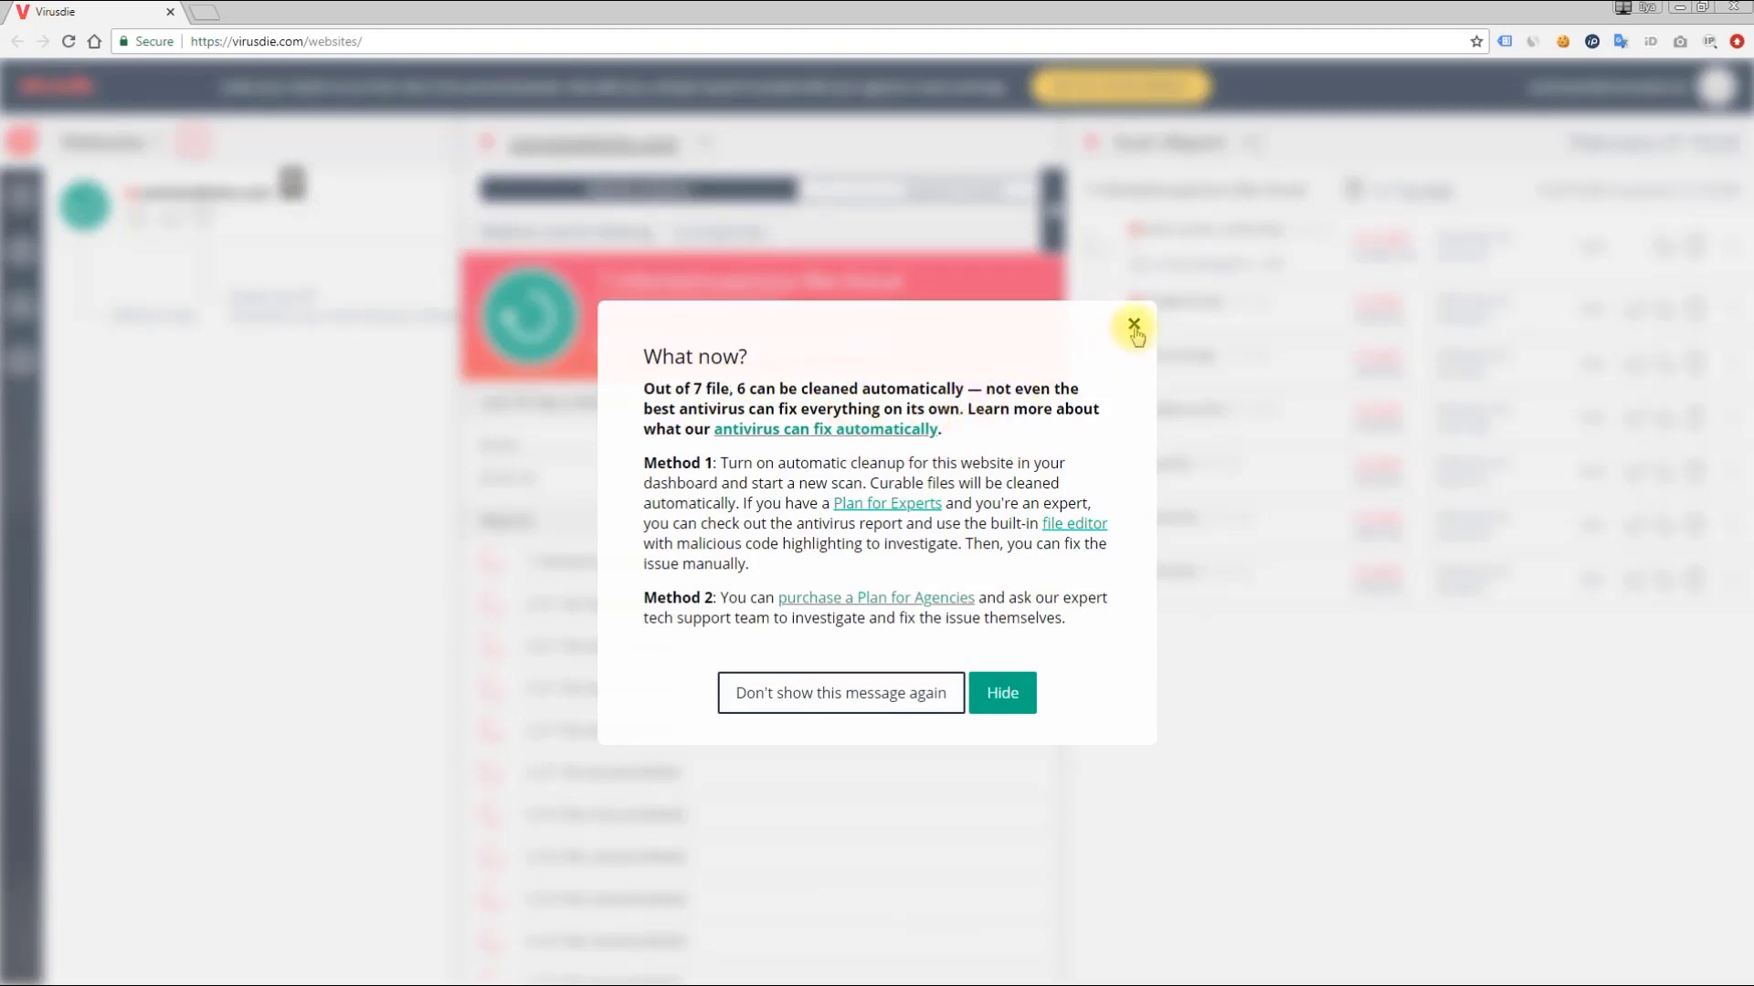
{"action": "left_click", "coordinate": [1133, 325]}
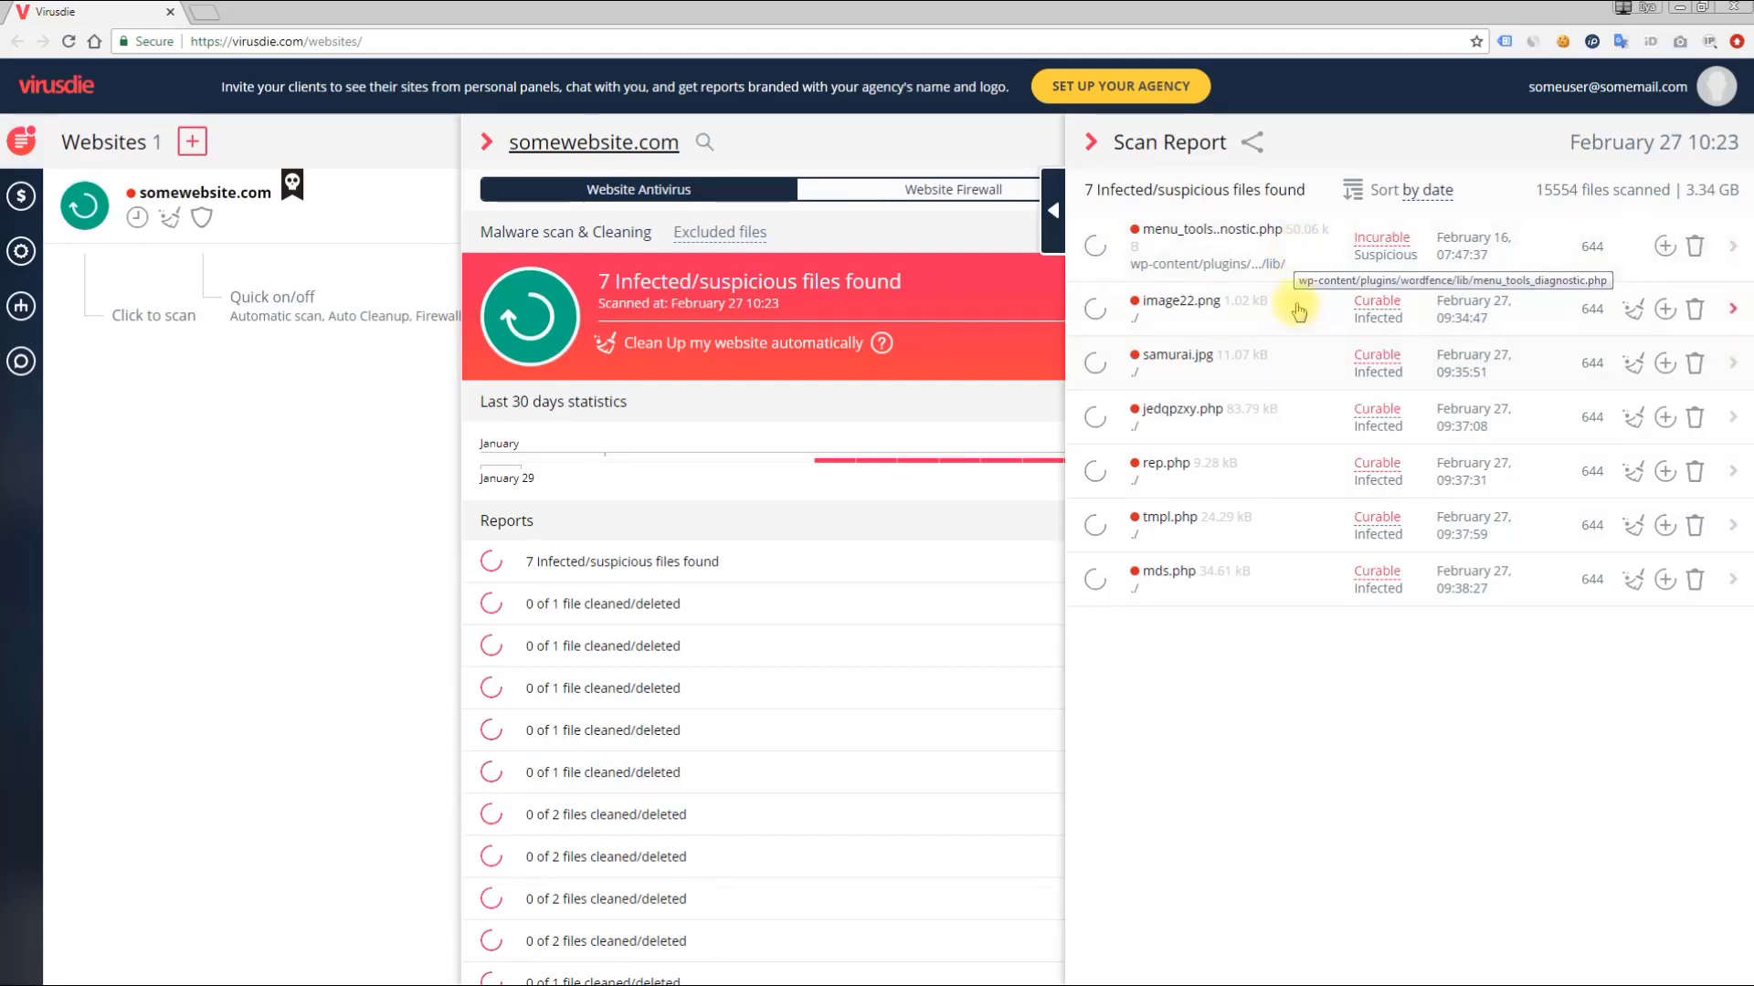
Expand the scan report and review the threat name, status, automatic cleaning and malware highlighting details for image22.png
{"action": "left_click", "coordinate": [1052, 211]}
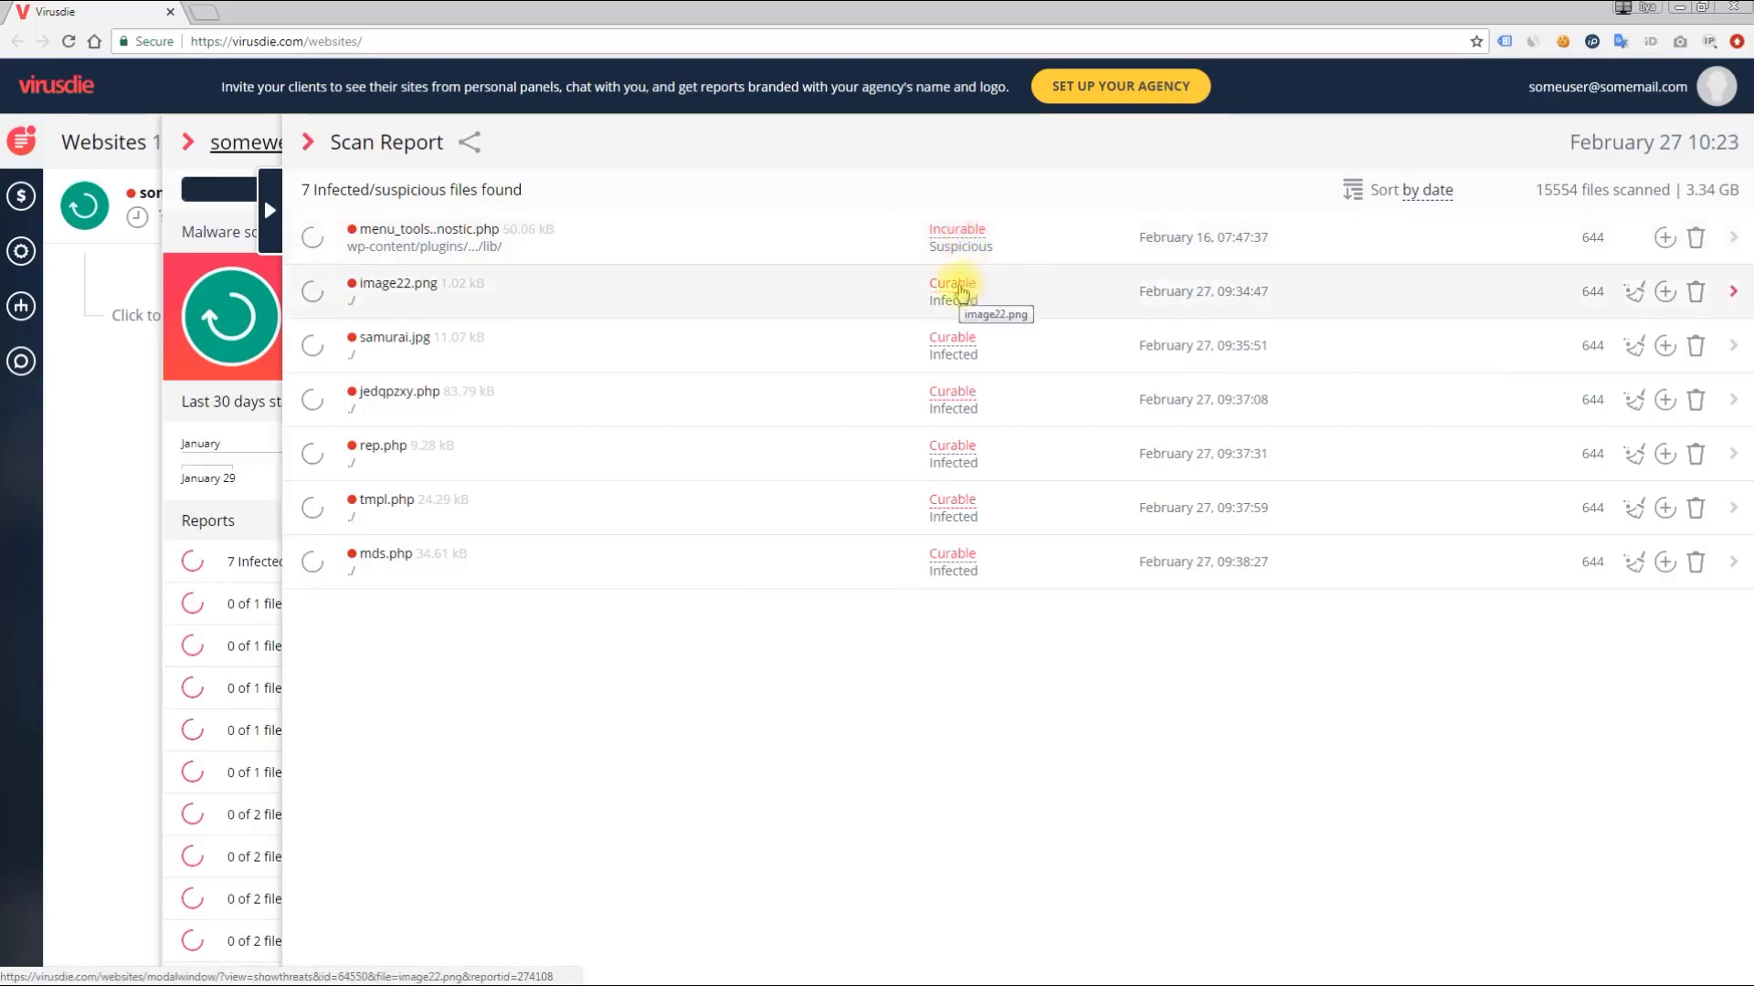
{"action": "left_click", "coordinate": [961, 291]}
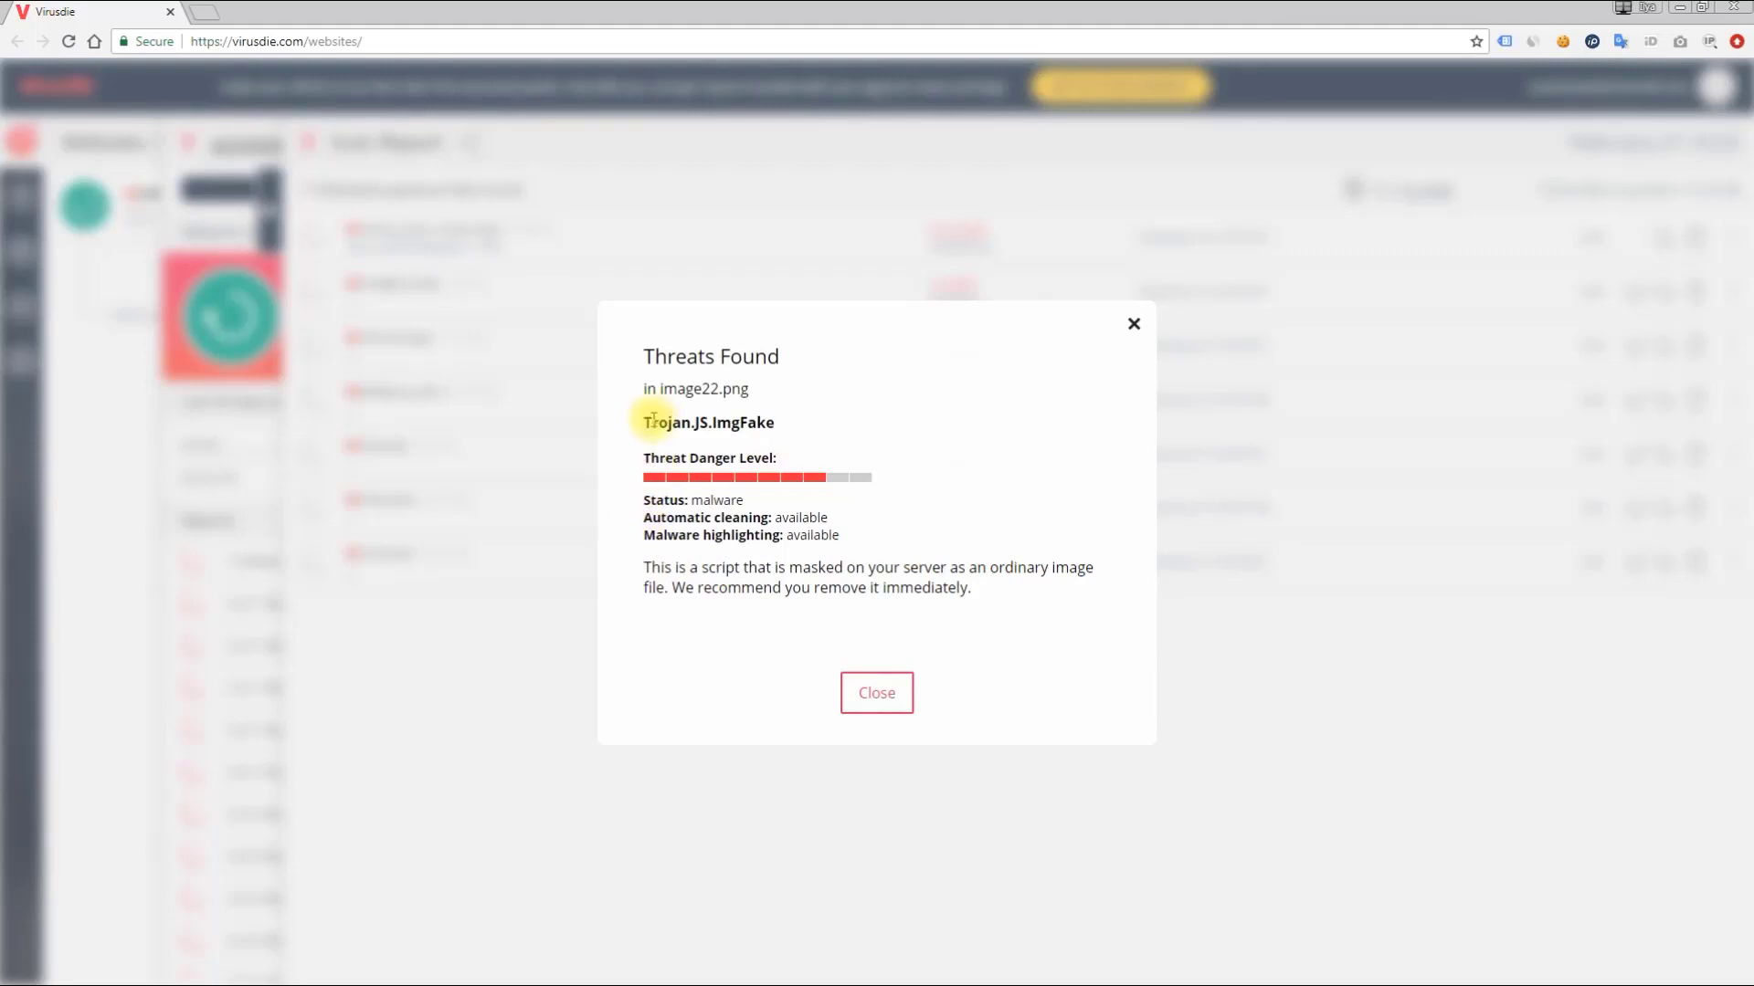
{"action": "left_click_drag", "start_coordinate": [645, 424], "coordinate": [778, 422]}
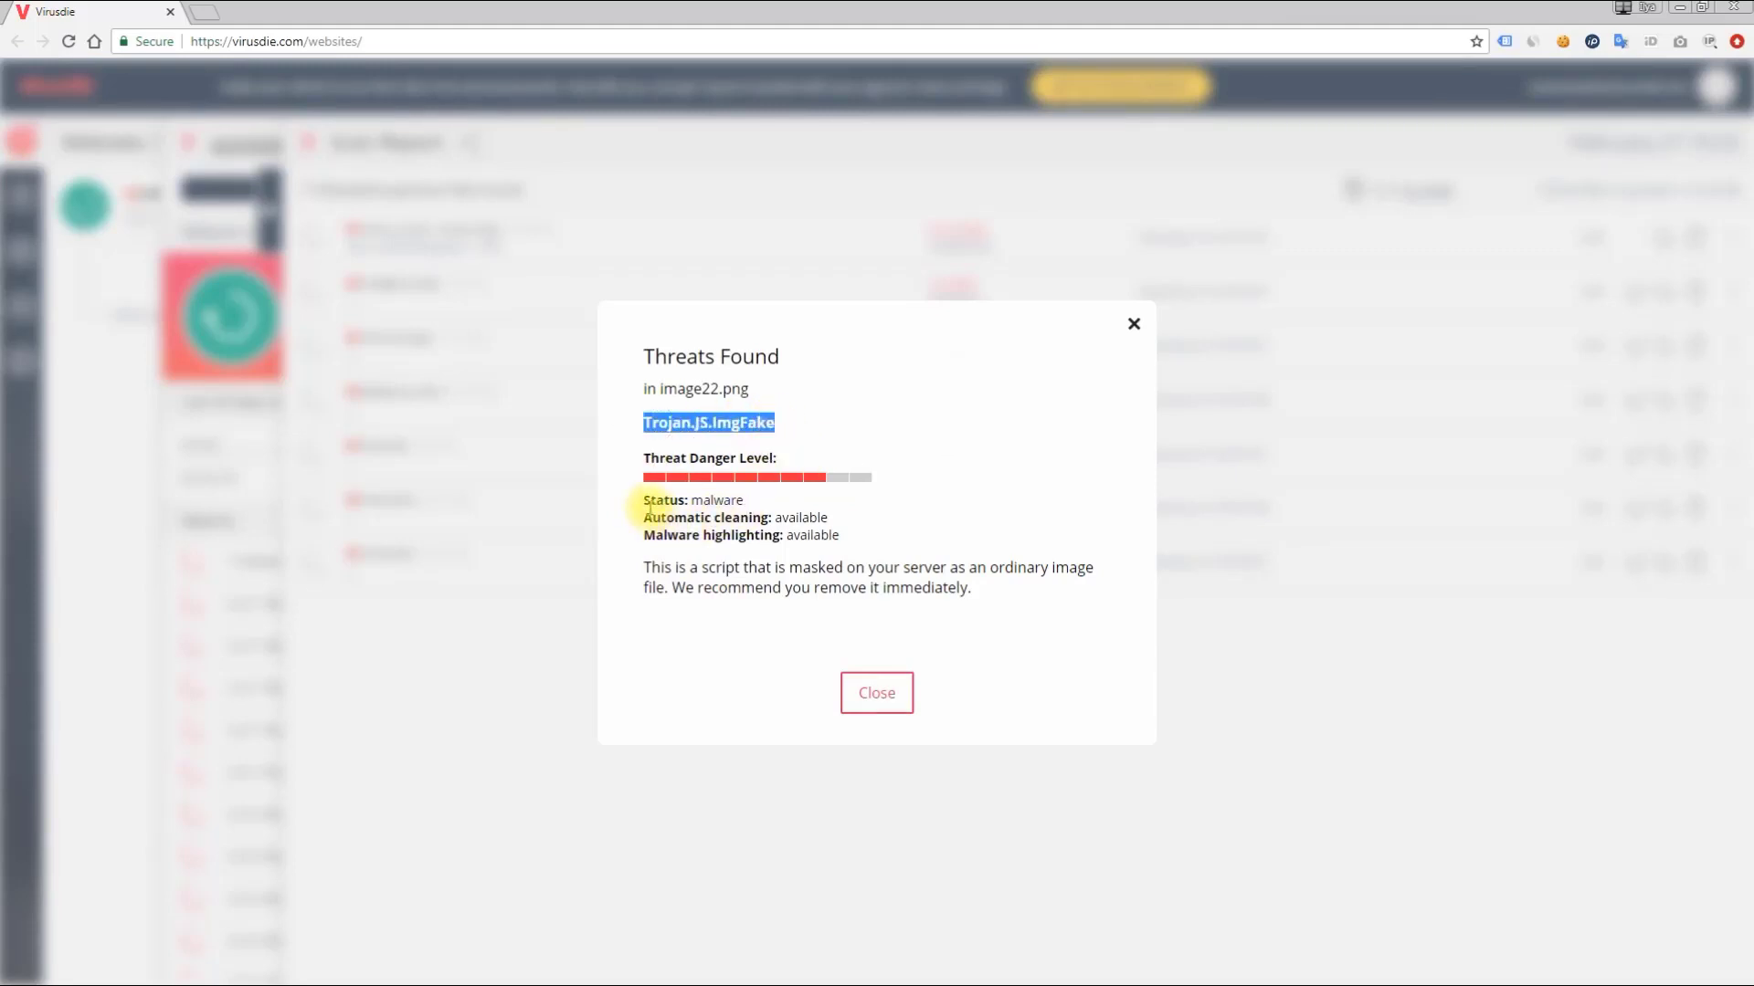
{"action": "left_click_drag", "start_coordinate": [643, 501], "coordinate": [747, 500]}
{"action": "left_click", "coordinate": [759, 501]}
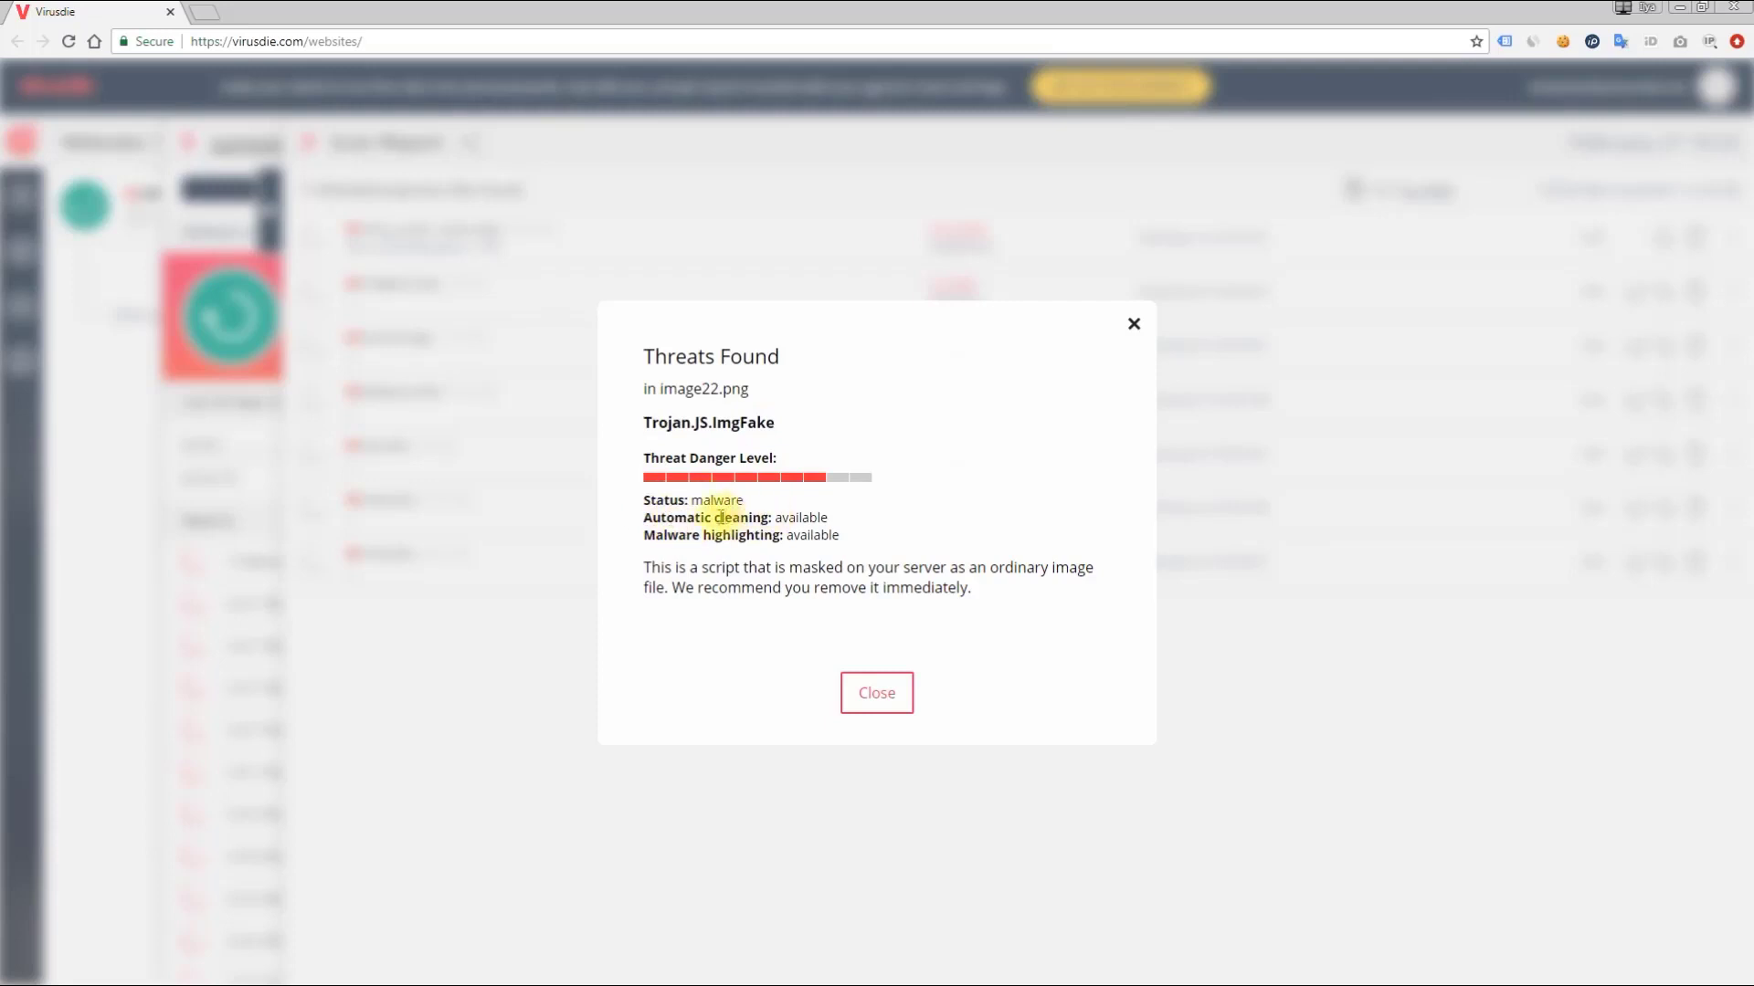
{"action": "left_click_drag", "start_coordinate": [647, 518], "coordinate": [828, 517]}
{"action": "left_click", "coordinate": [765, 535]}
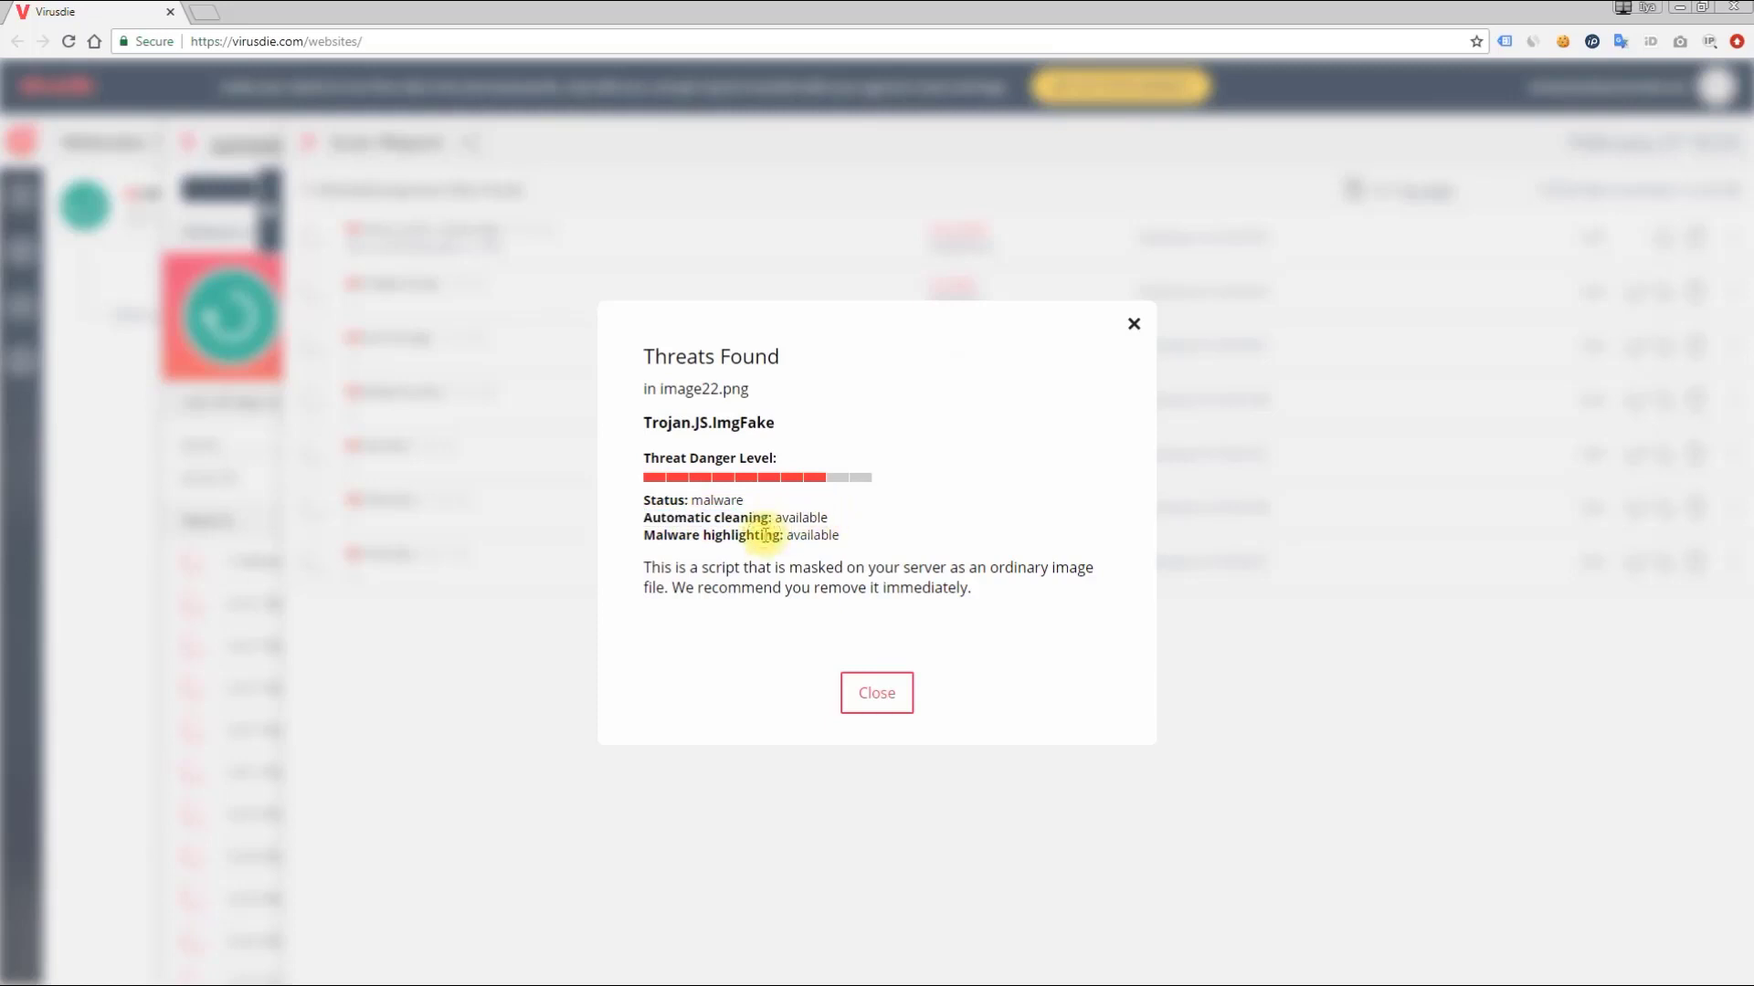
{"action": "left_click_drag", "start_coordinate": [645, 535], "coordinate": [830, 535]}
{"action": "left_click", "coordinate": [811, 536]}
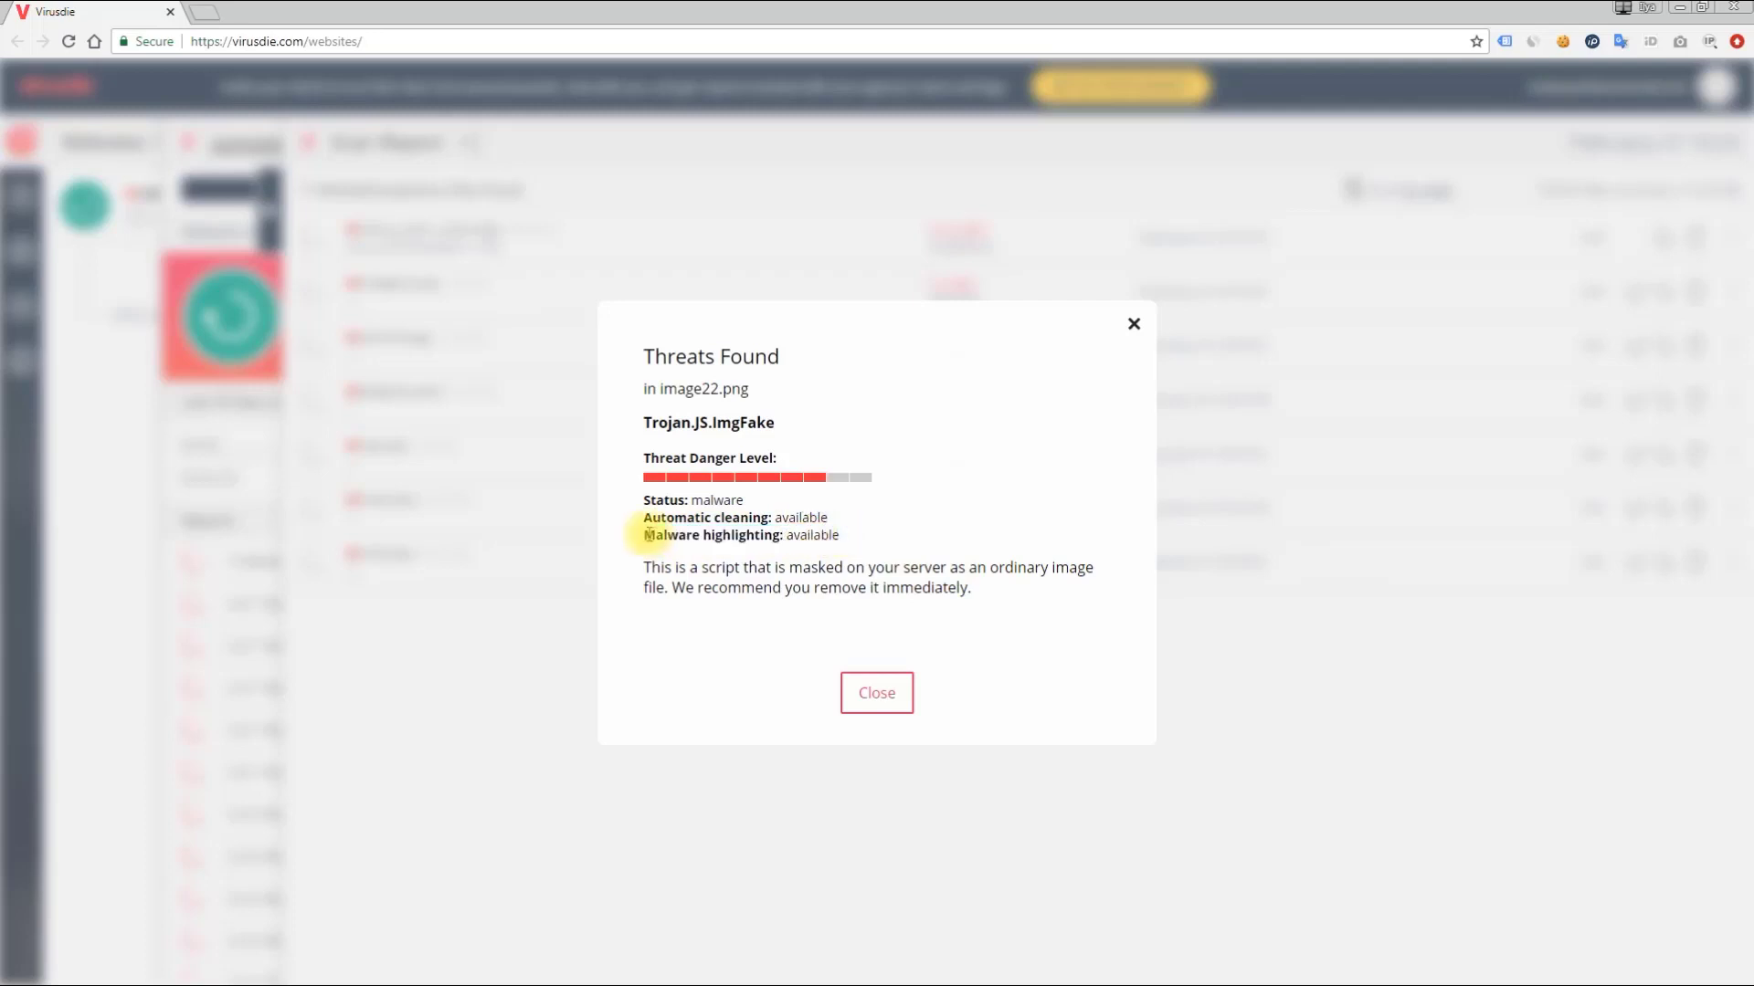
{"action": "left_click_drag", "start_coordinate": [645, 535], "coordinate": [831, 535]}
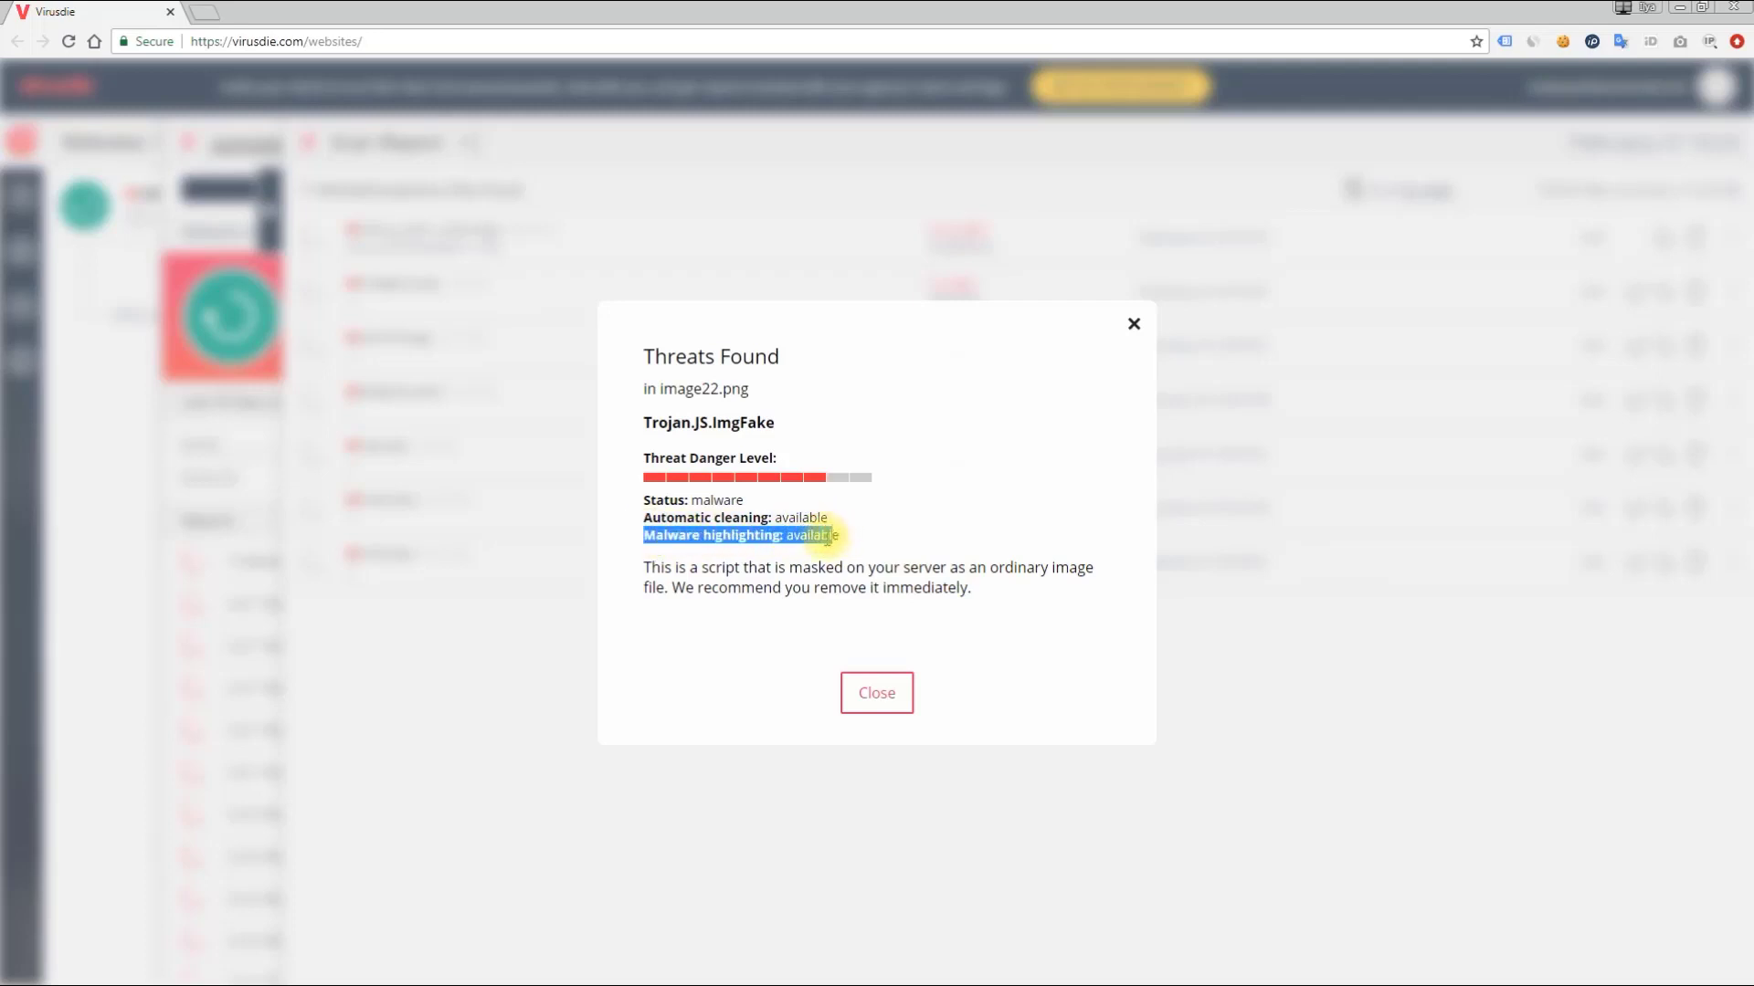
{"action": "left_click", "coordinate": [827, 537]}
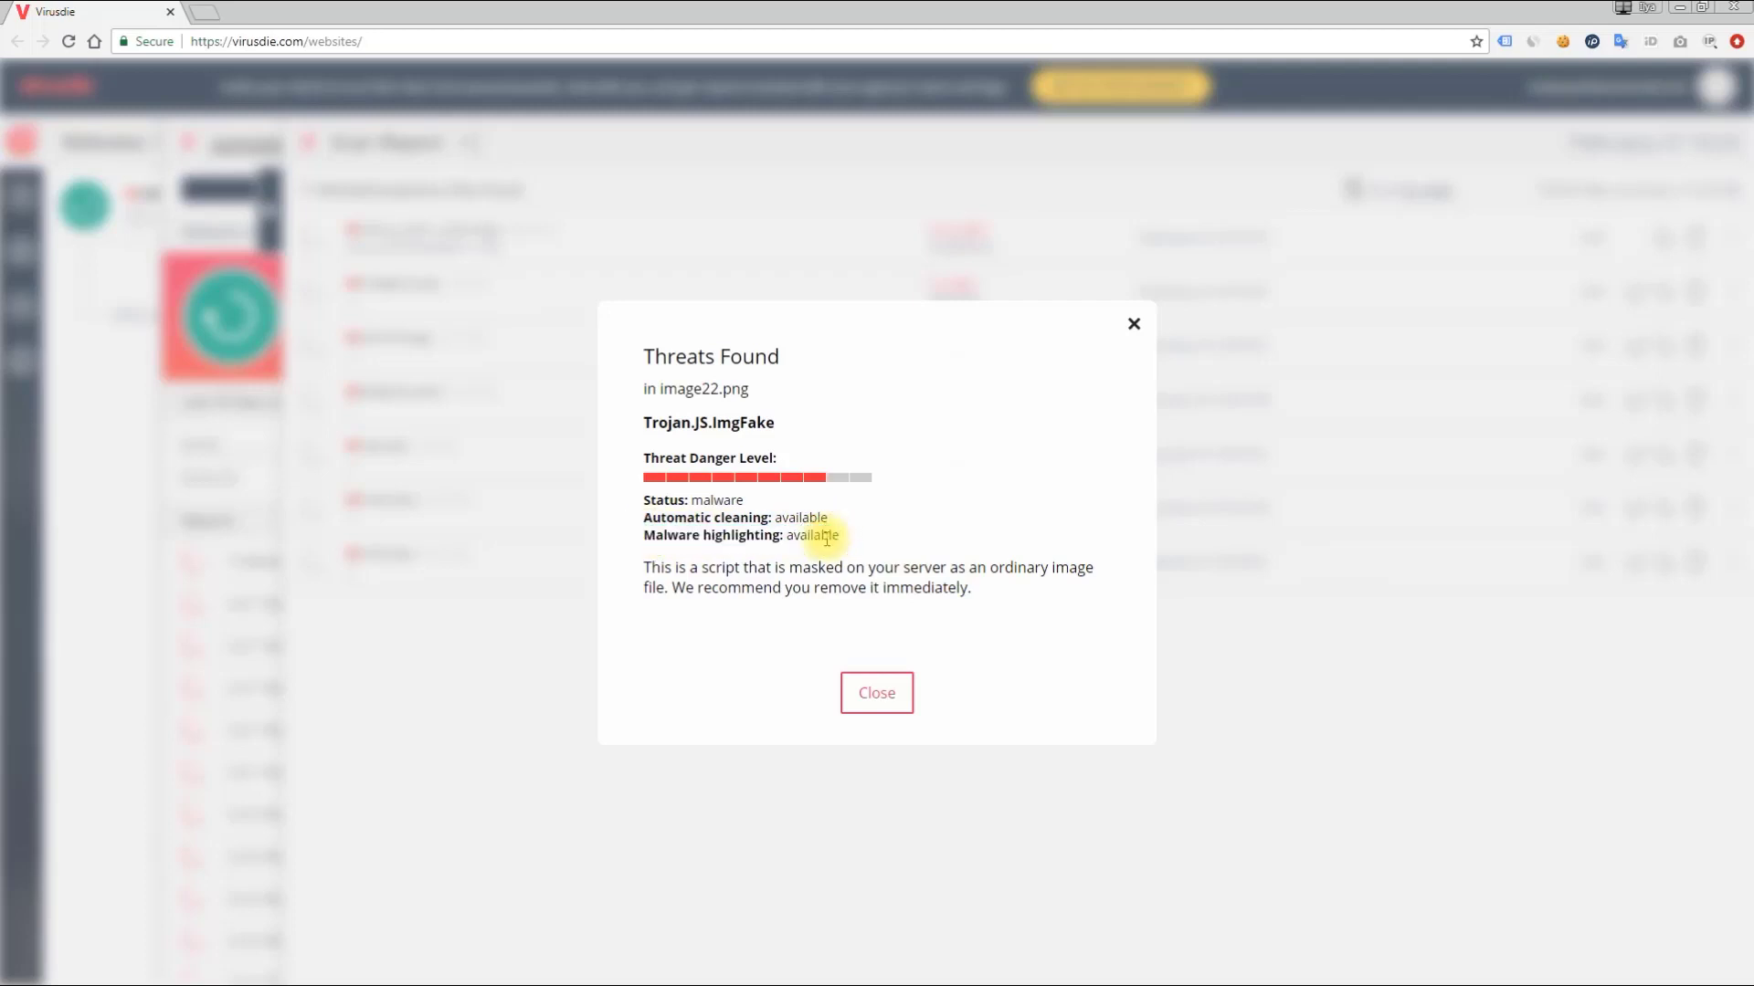
{"action": "left_click", "coordinate": [877, 695]}
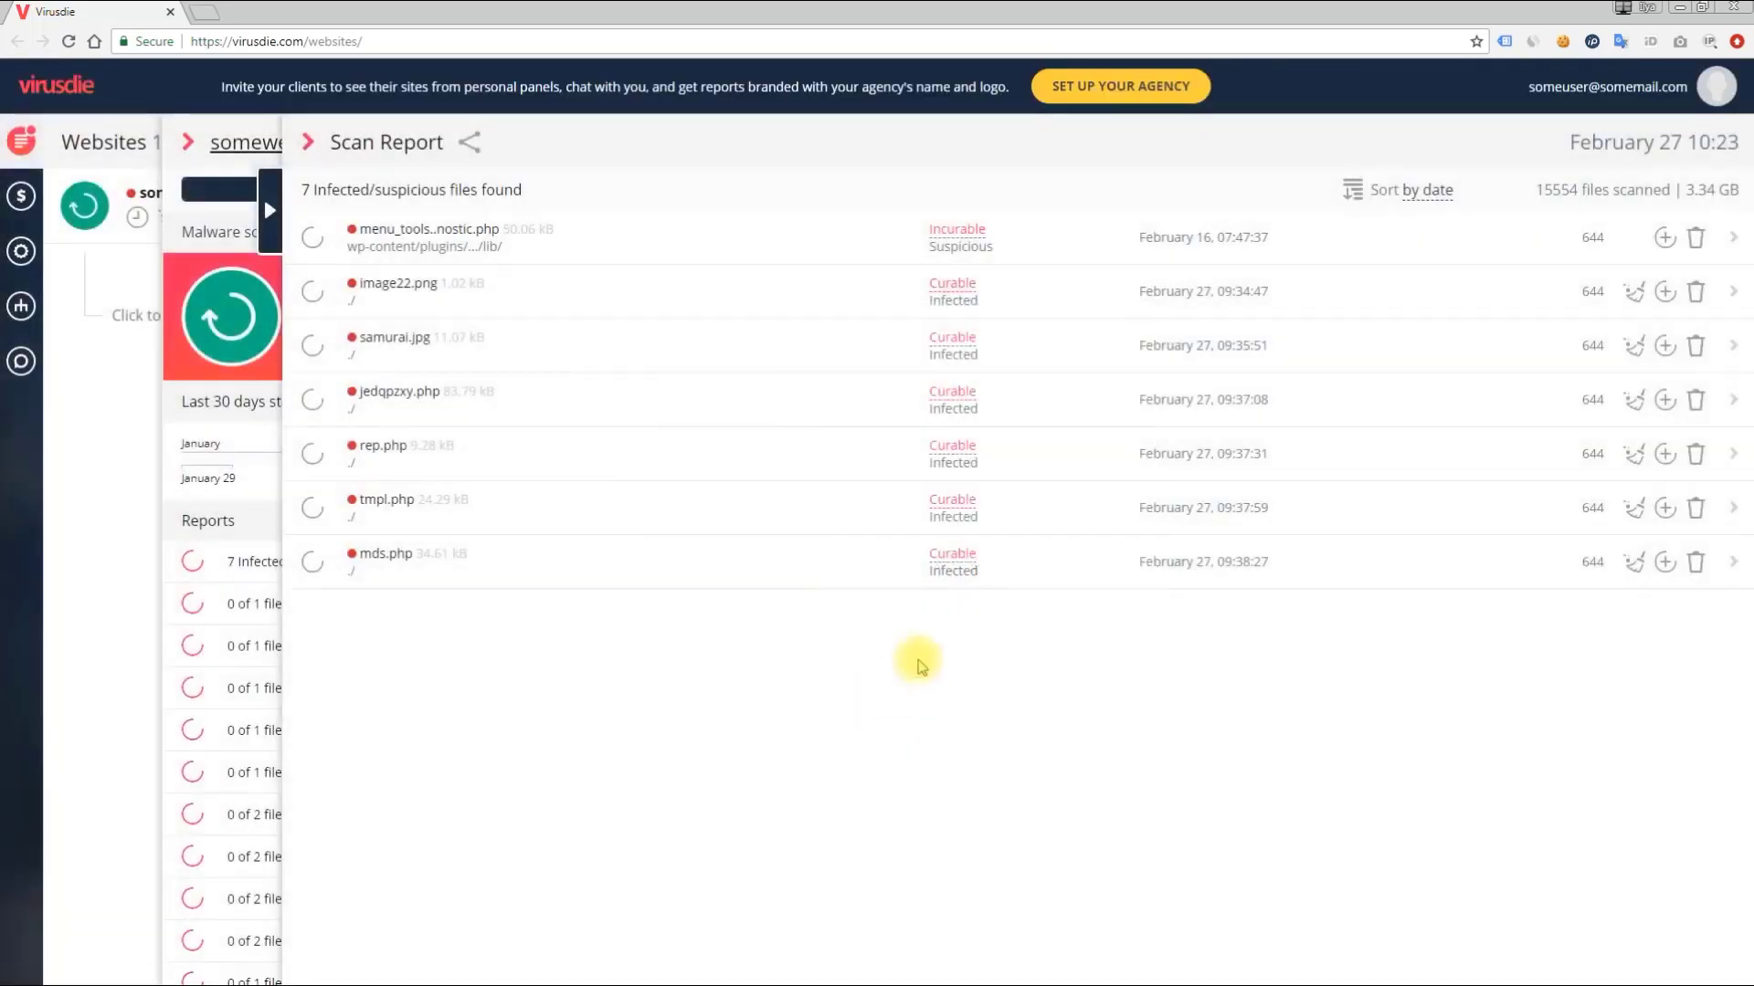
Review the threat name, status and cleaning availability for the incurable file menu_tools_diagnostic.php
{"action": "left_click", "coordinate": [961, 235]}
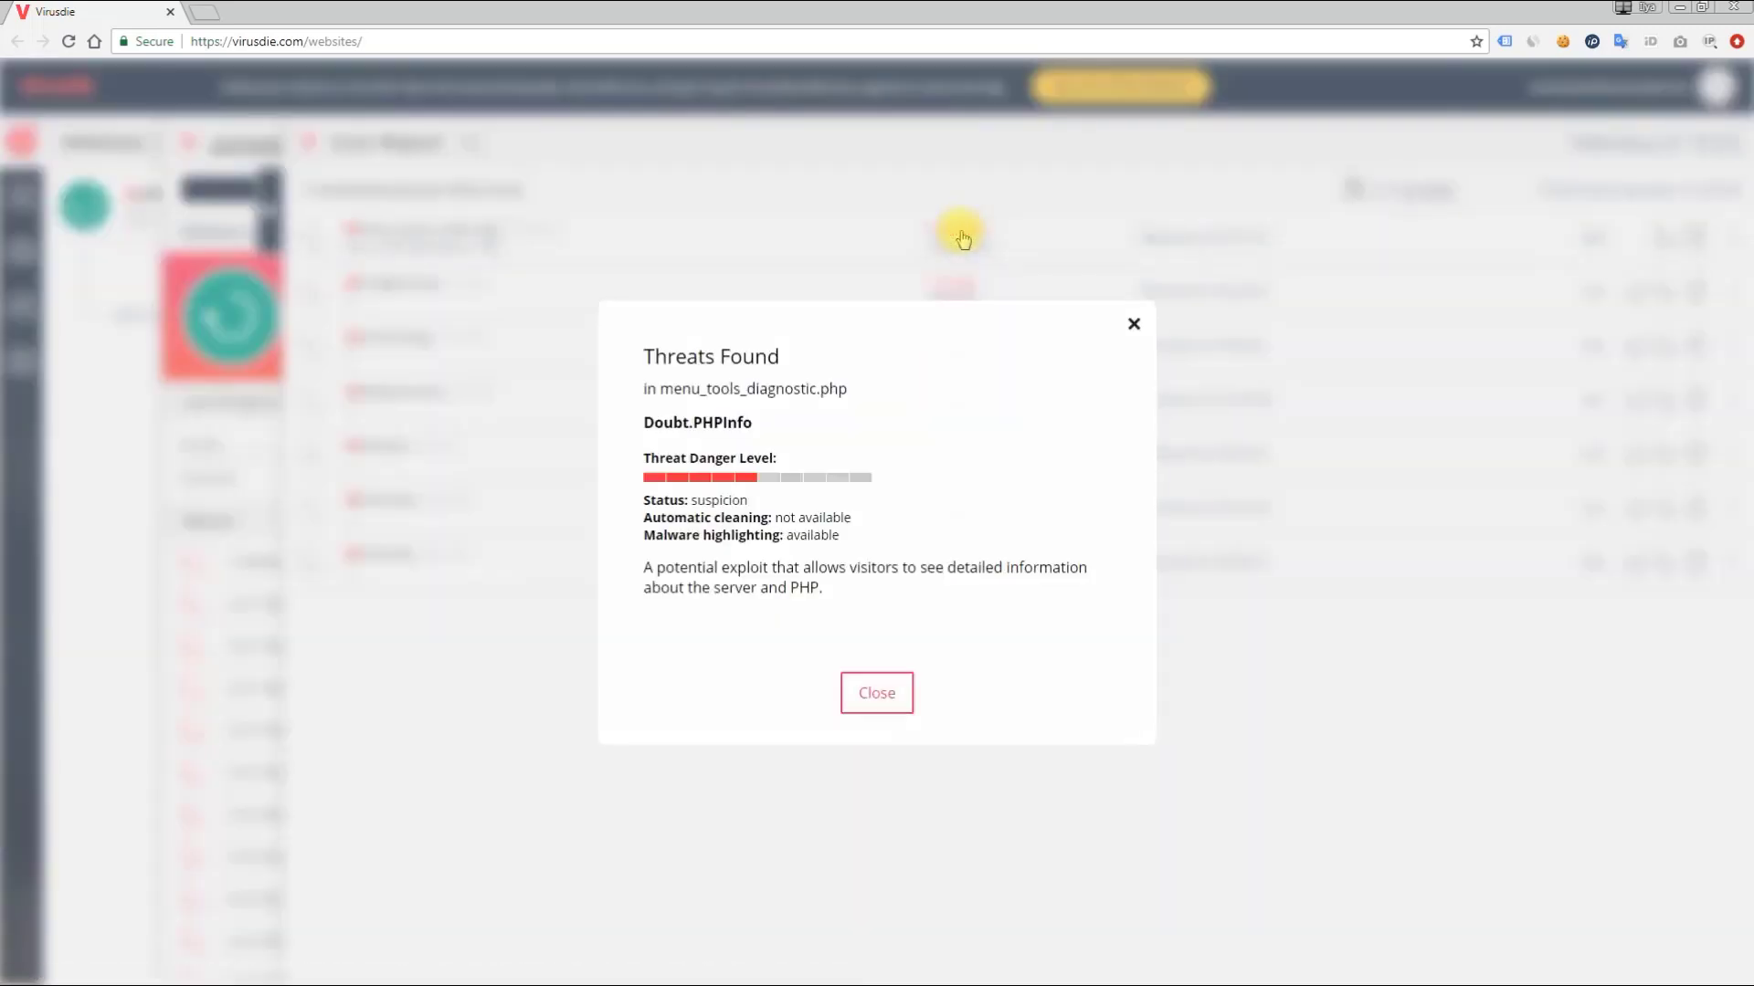
{"action": "left_click_drag", "start_coordinate": [643, 422], "coordinate": [754, 423]}
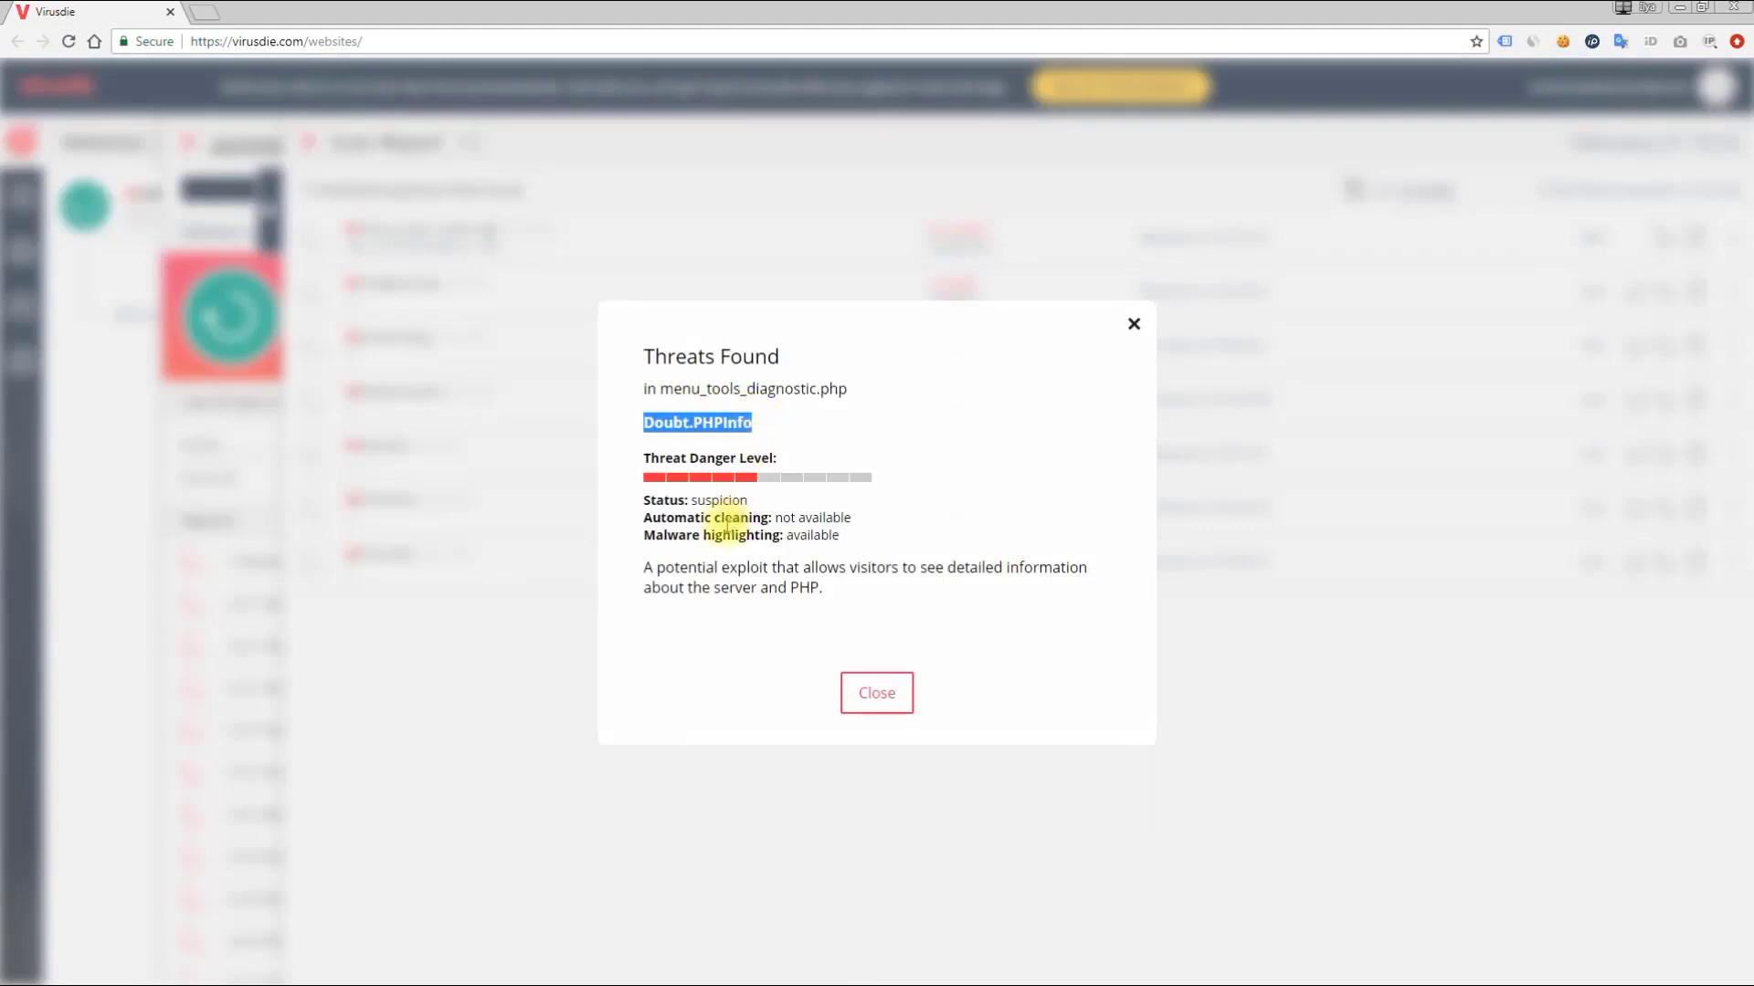
{"action": "left_click_drag", "start_coordinate": [643, 500], "coordinate": [849, 541]}
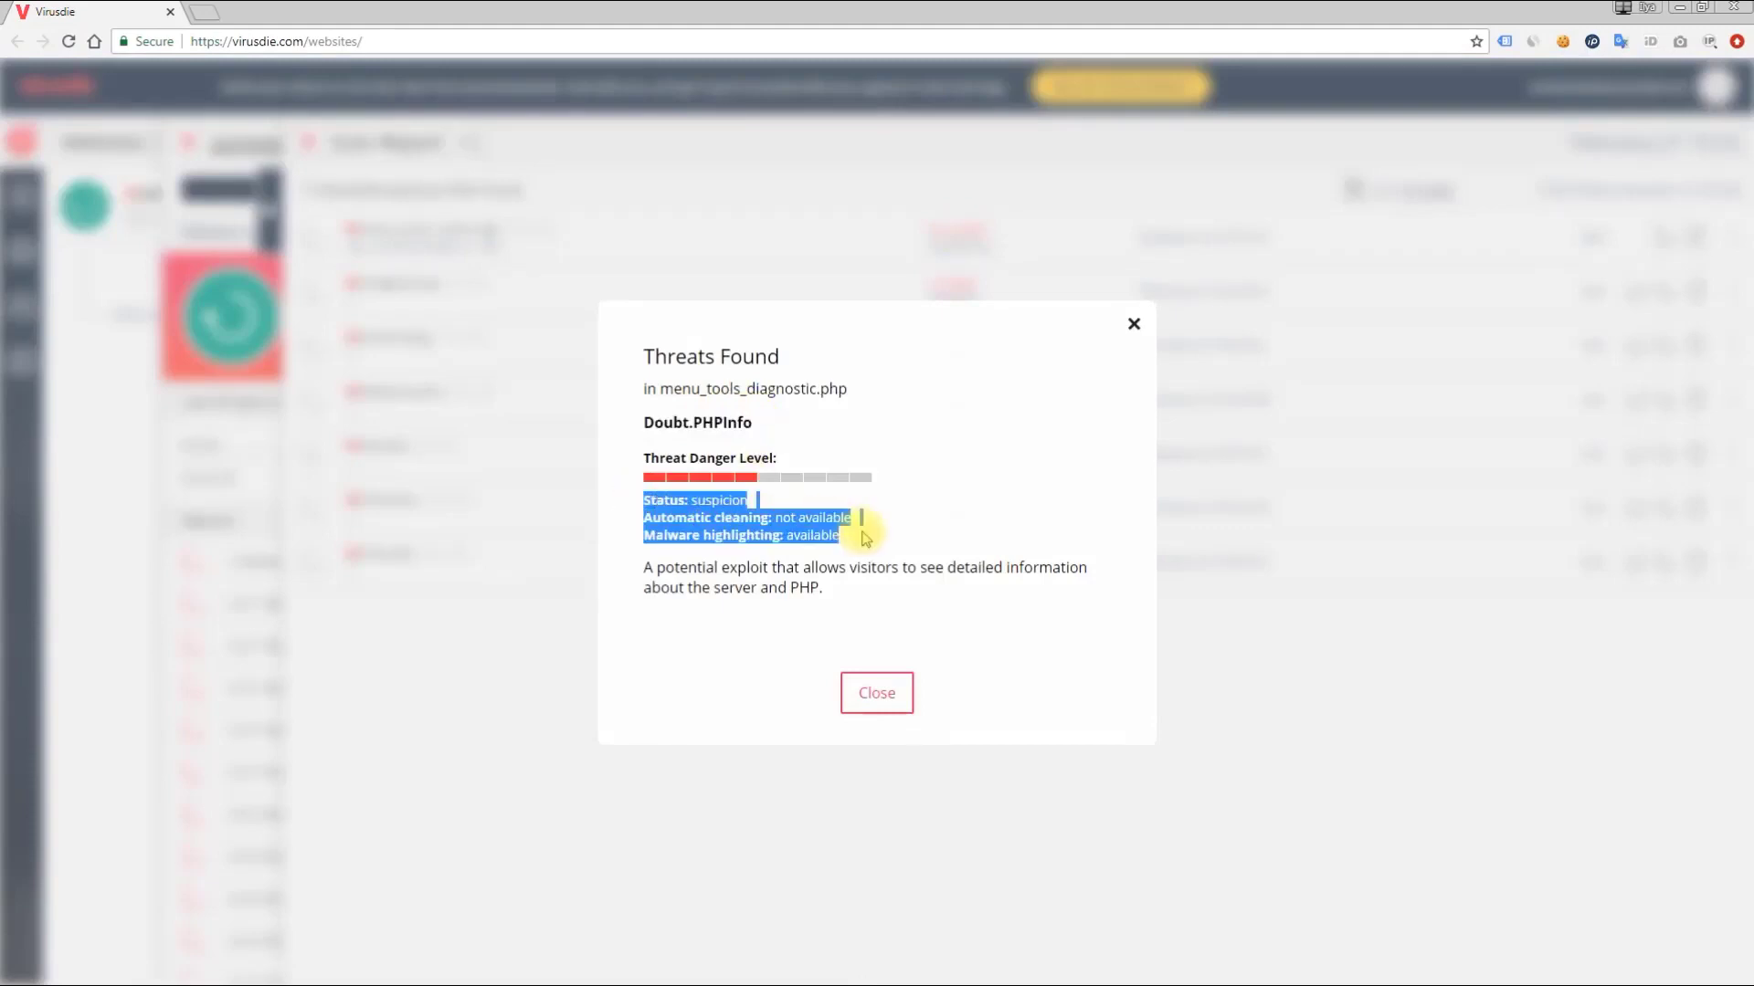
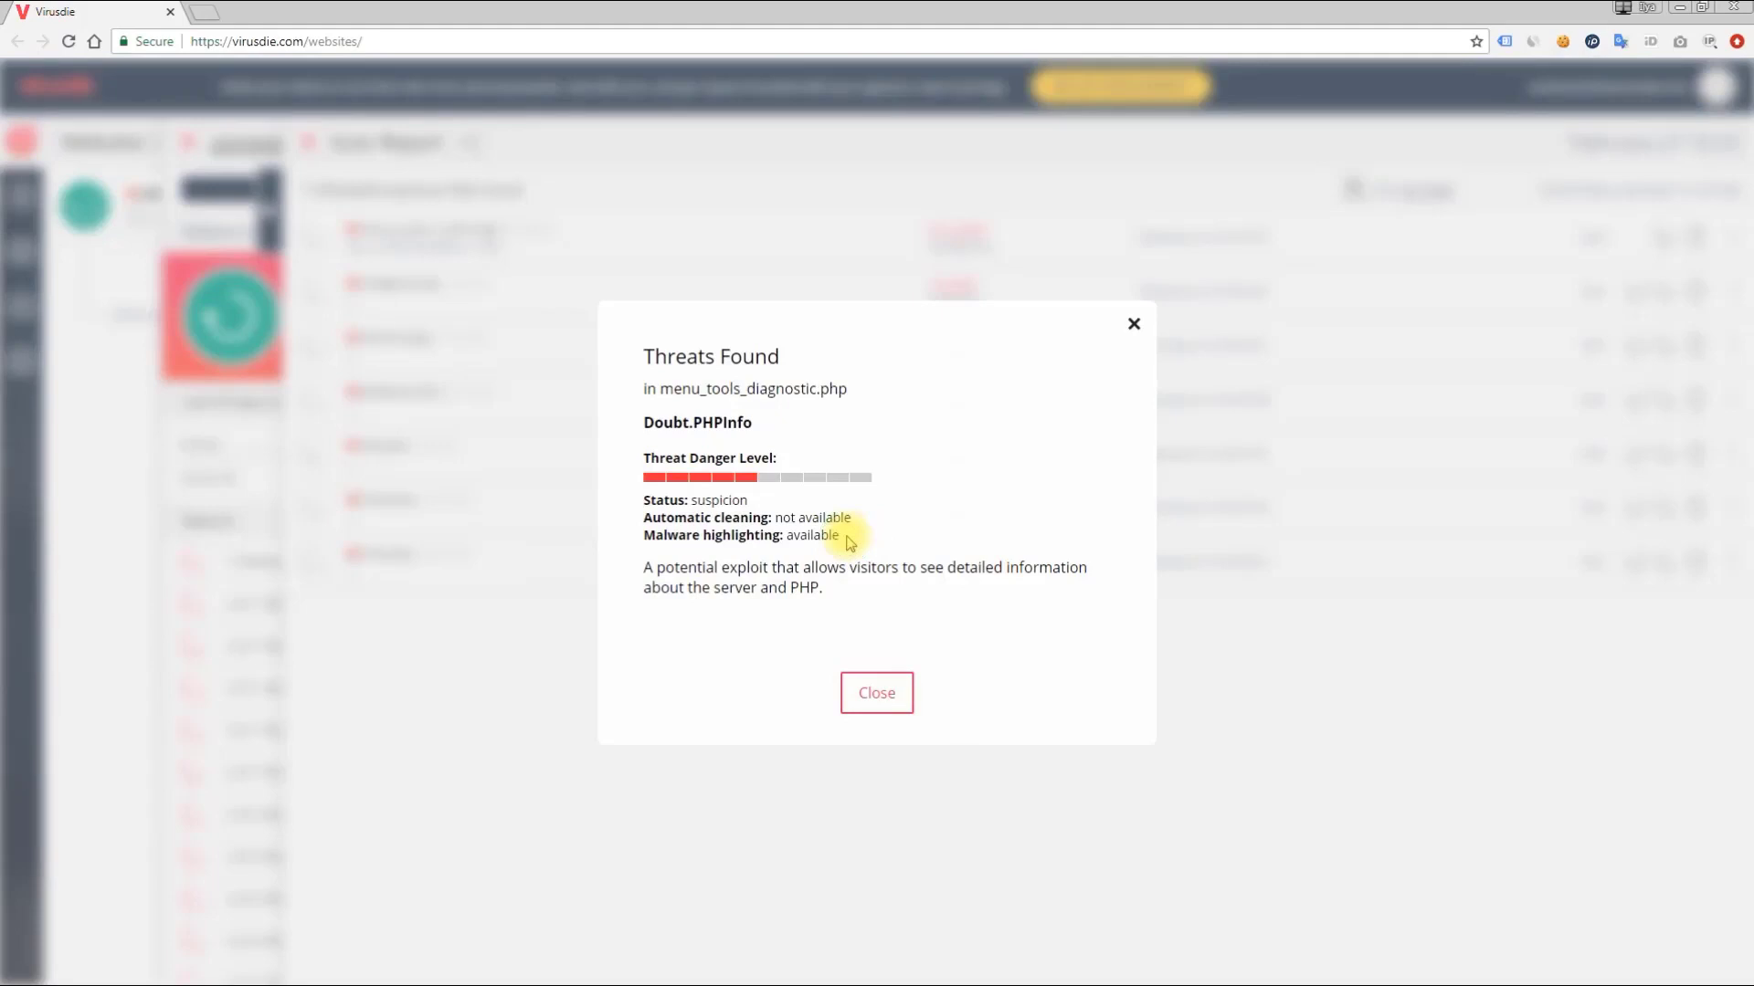
{"action": "left_click", "coordinate": [877, 691]}
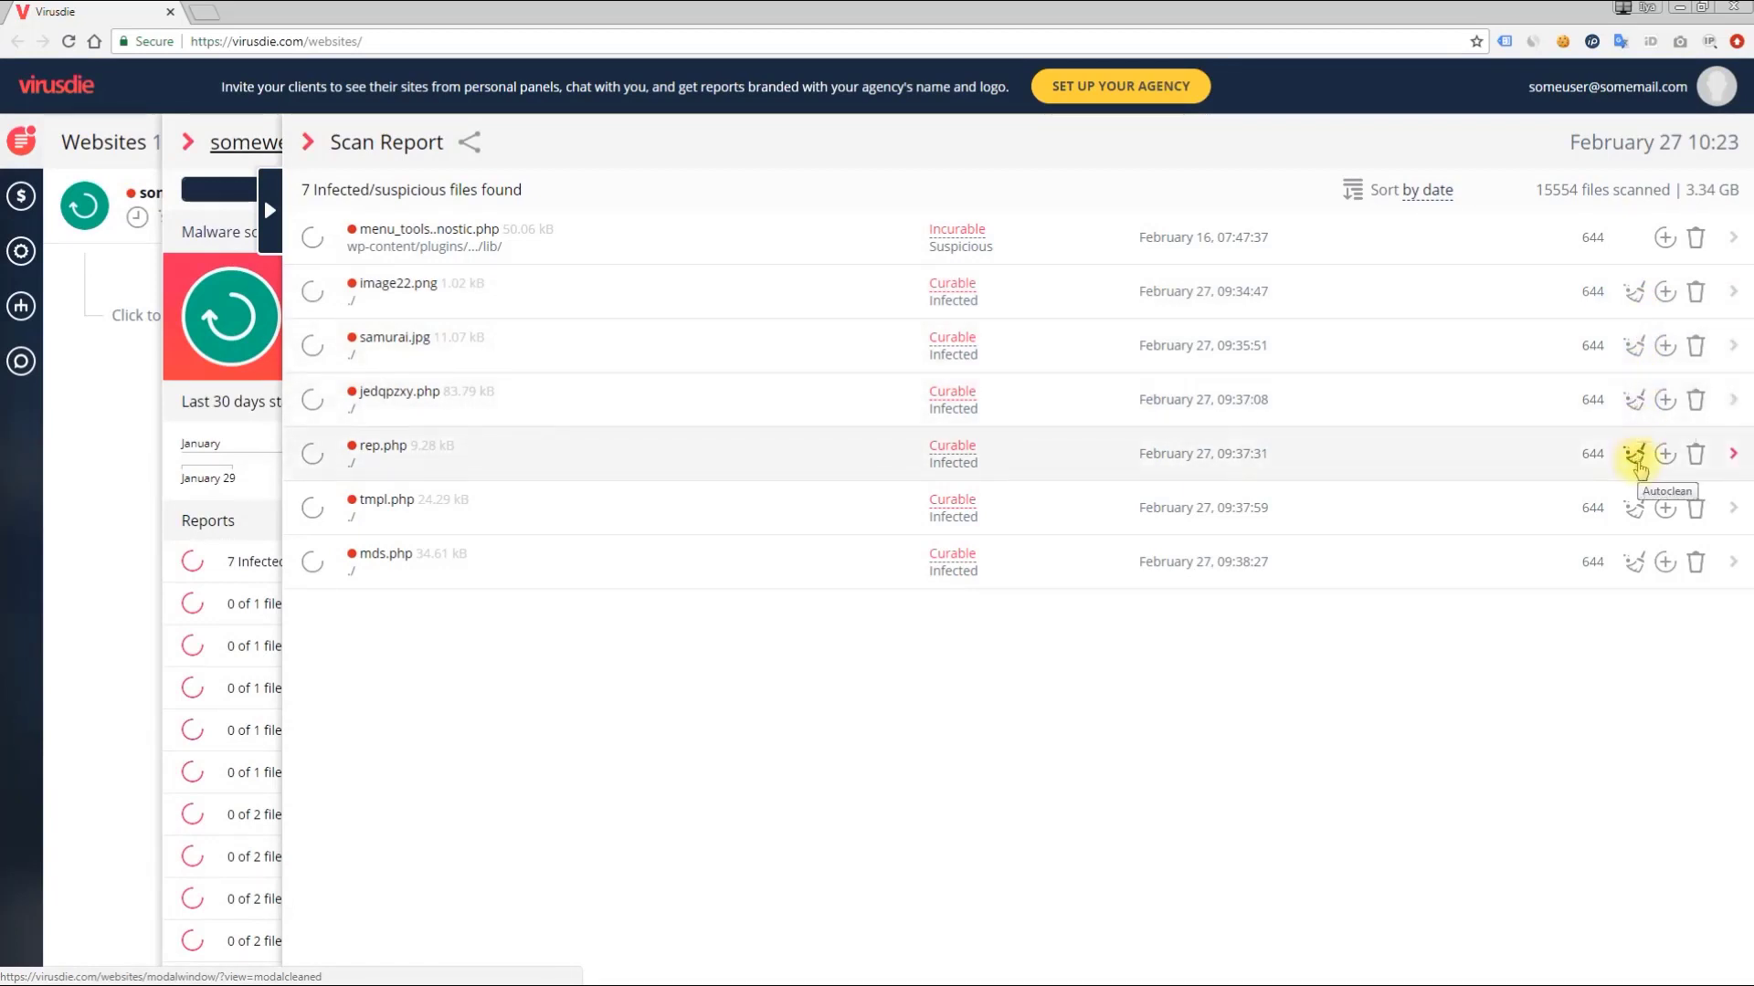
Clean up the infected file image22.png individually from the scan report
{"action": "left_click", "coordinate": [1635, 294]}
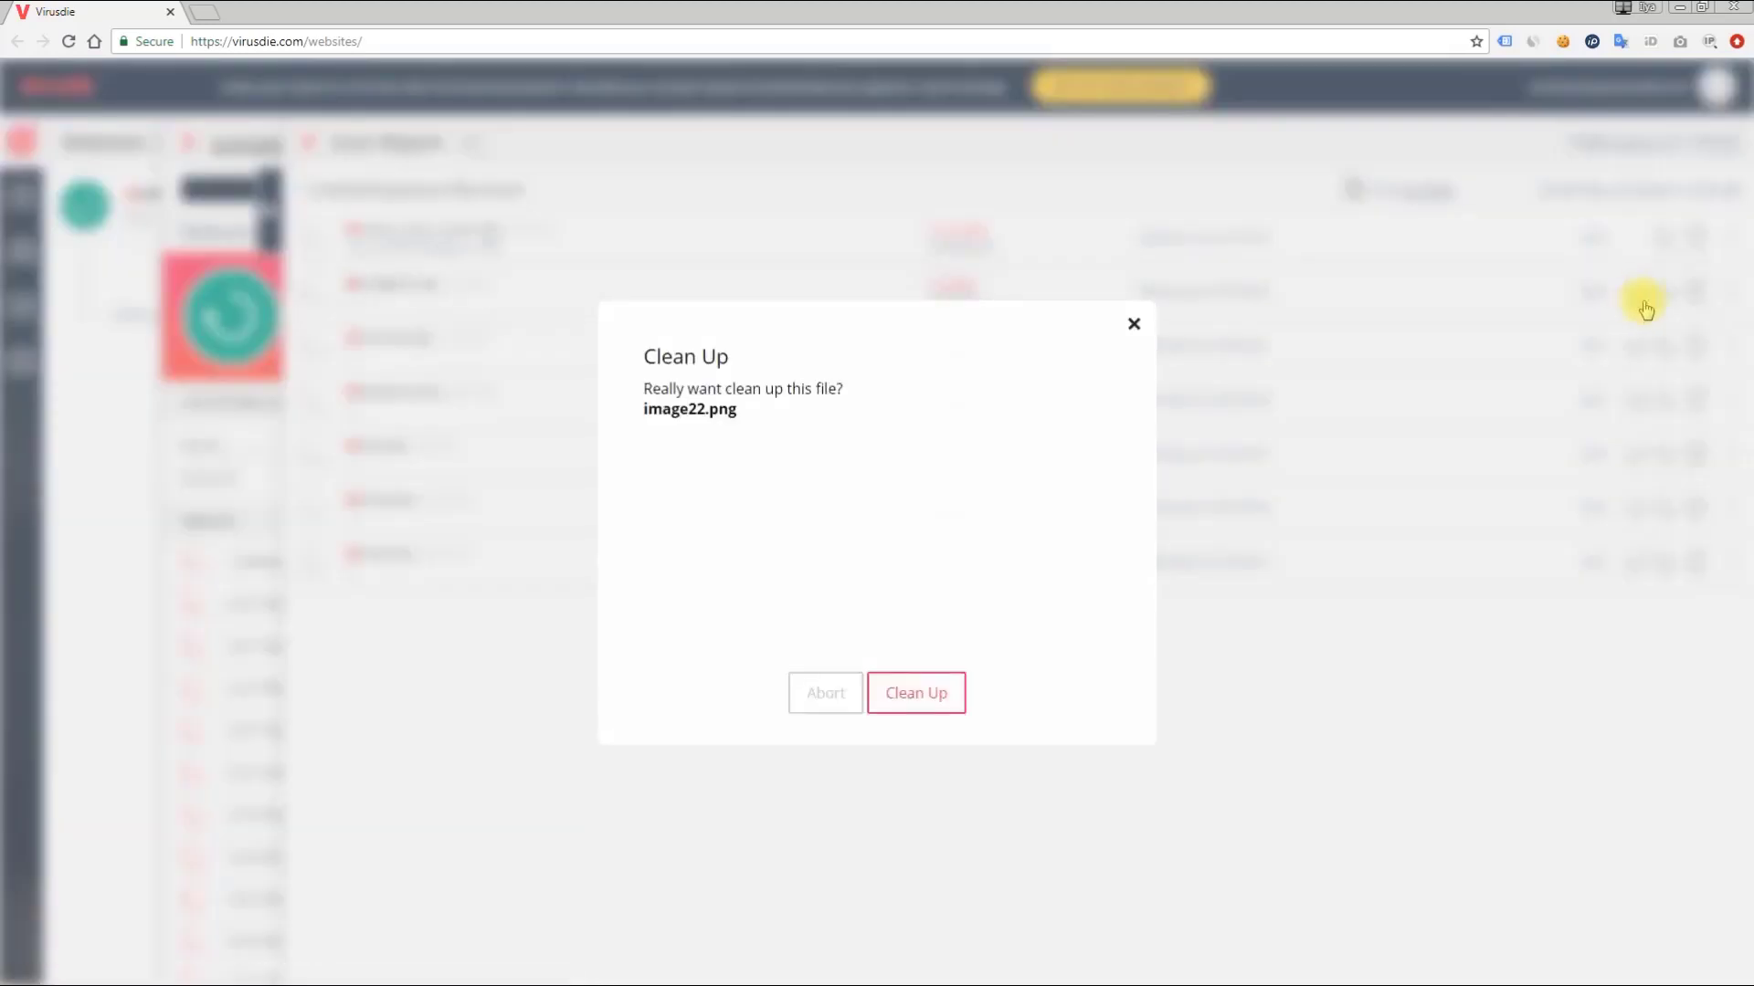
{"action": "left_click", "coordinate": [896, 698]}
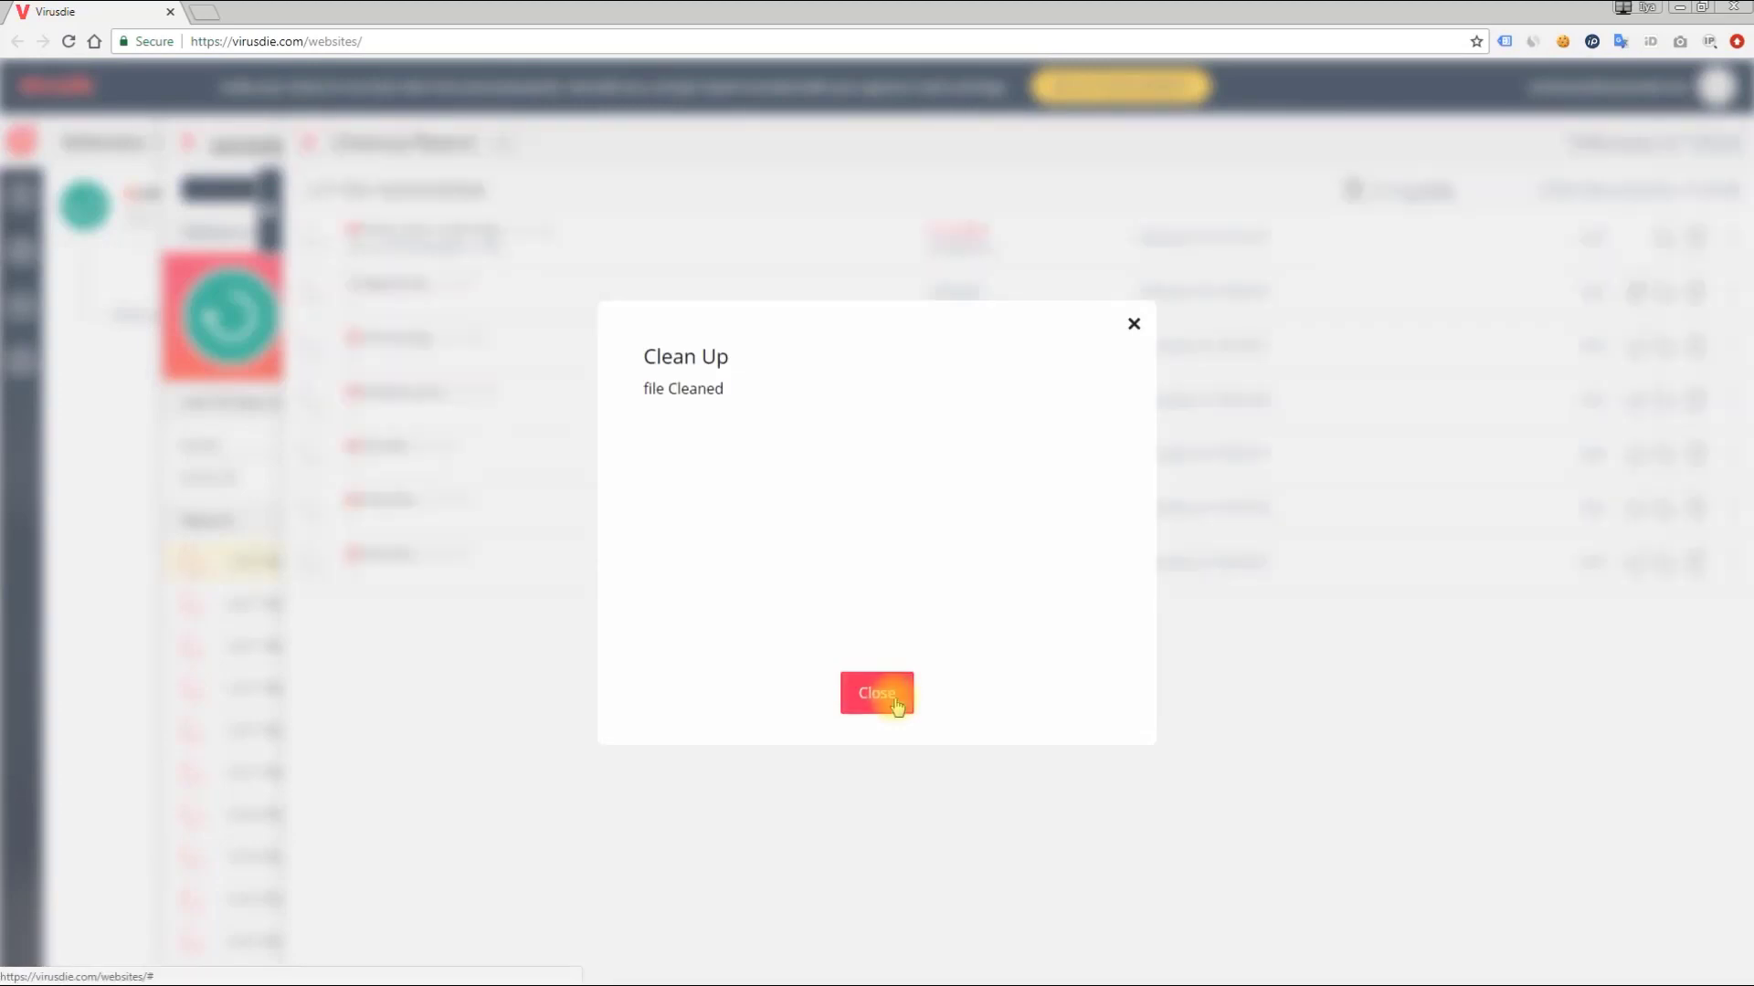
{"action": "left_click", "coordinate": [896, 703]}
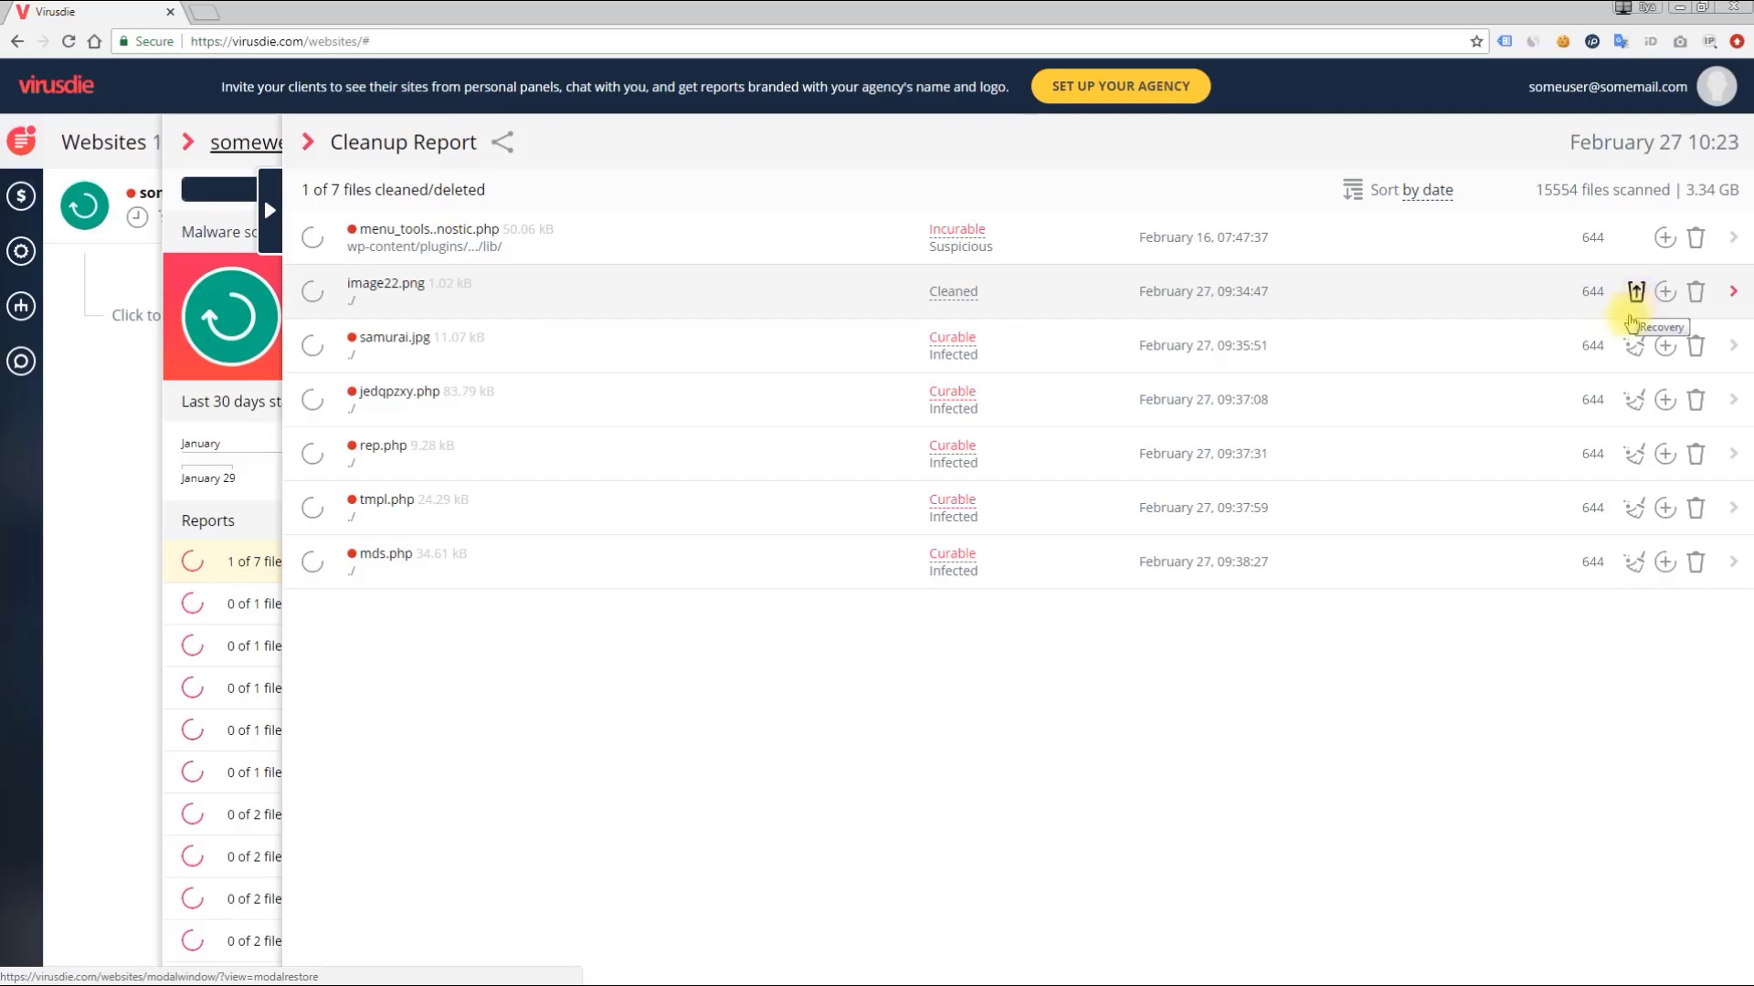
Restore the cleaned image22.png to its earlier version
{"action": "left_click", "coordinate": [1635, 302]}
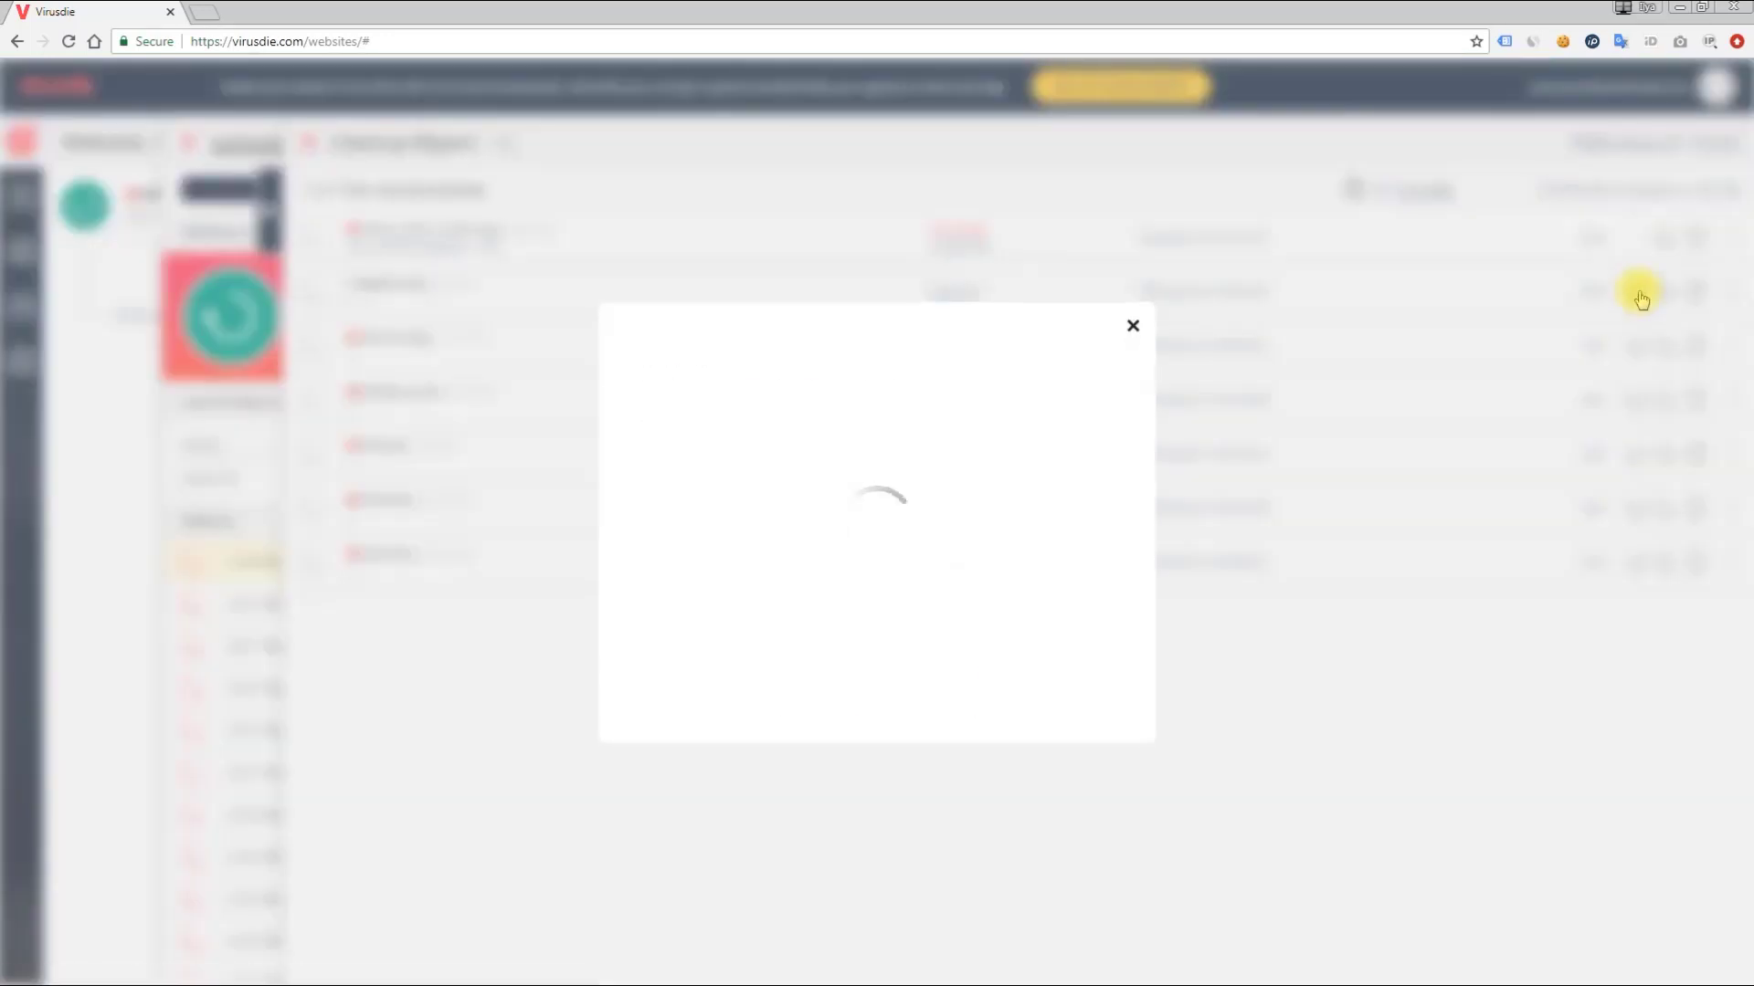
{"action": "left_click", "coordinate": [898, 701]}
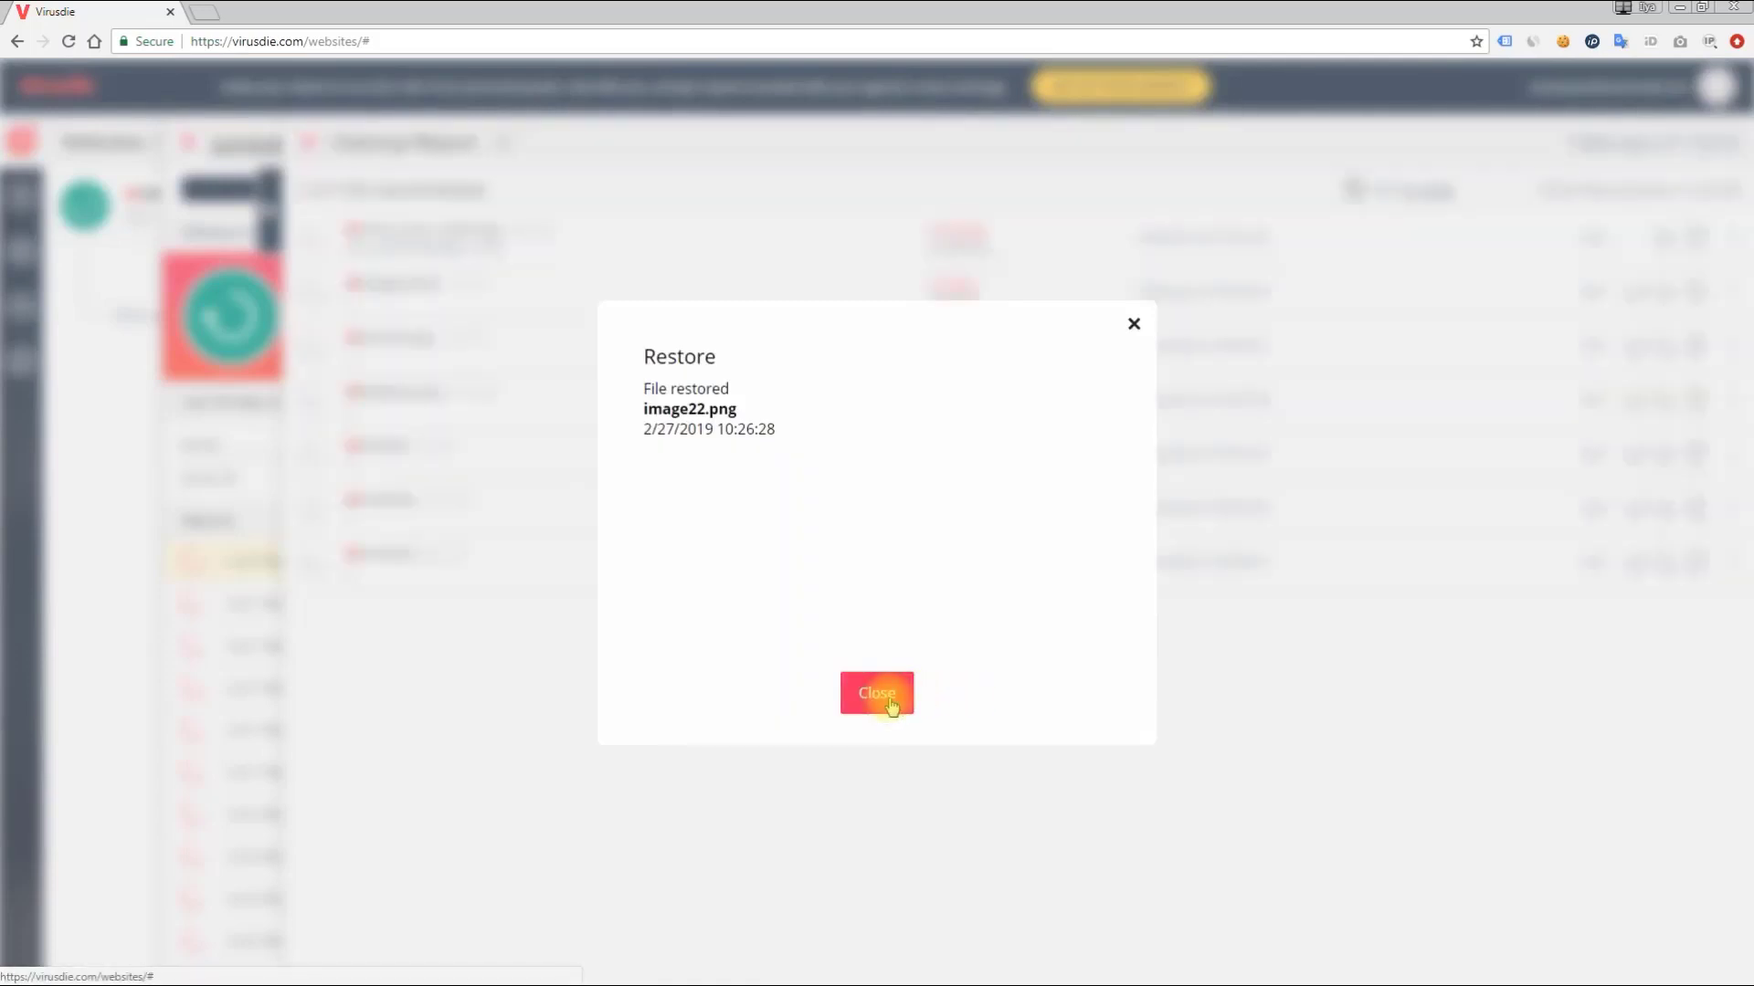
{"action": "left_click", "coordinate": [878, 694]}
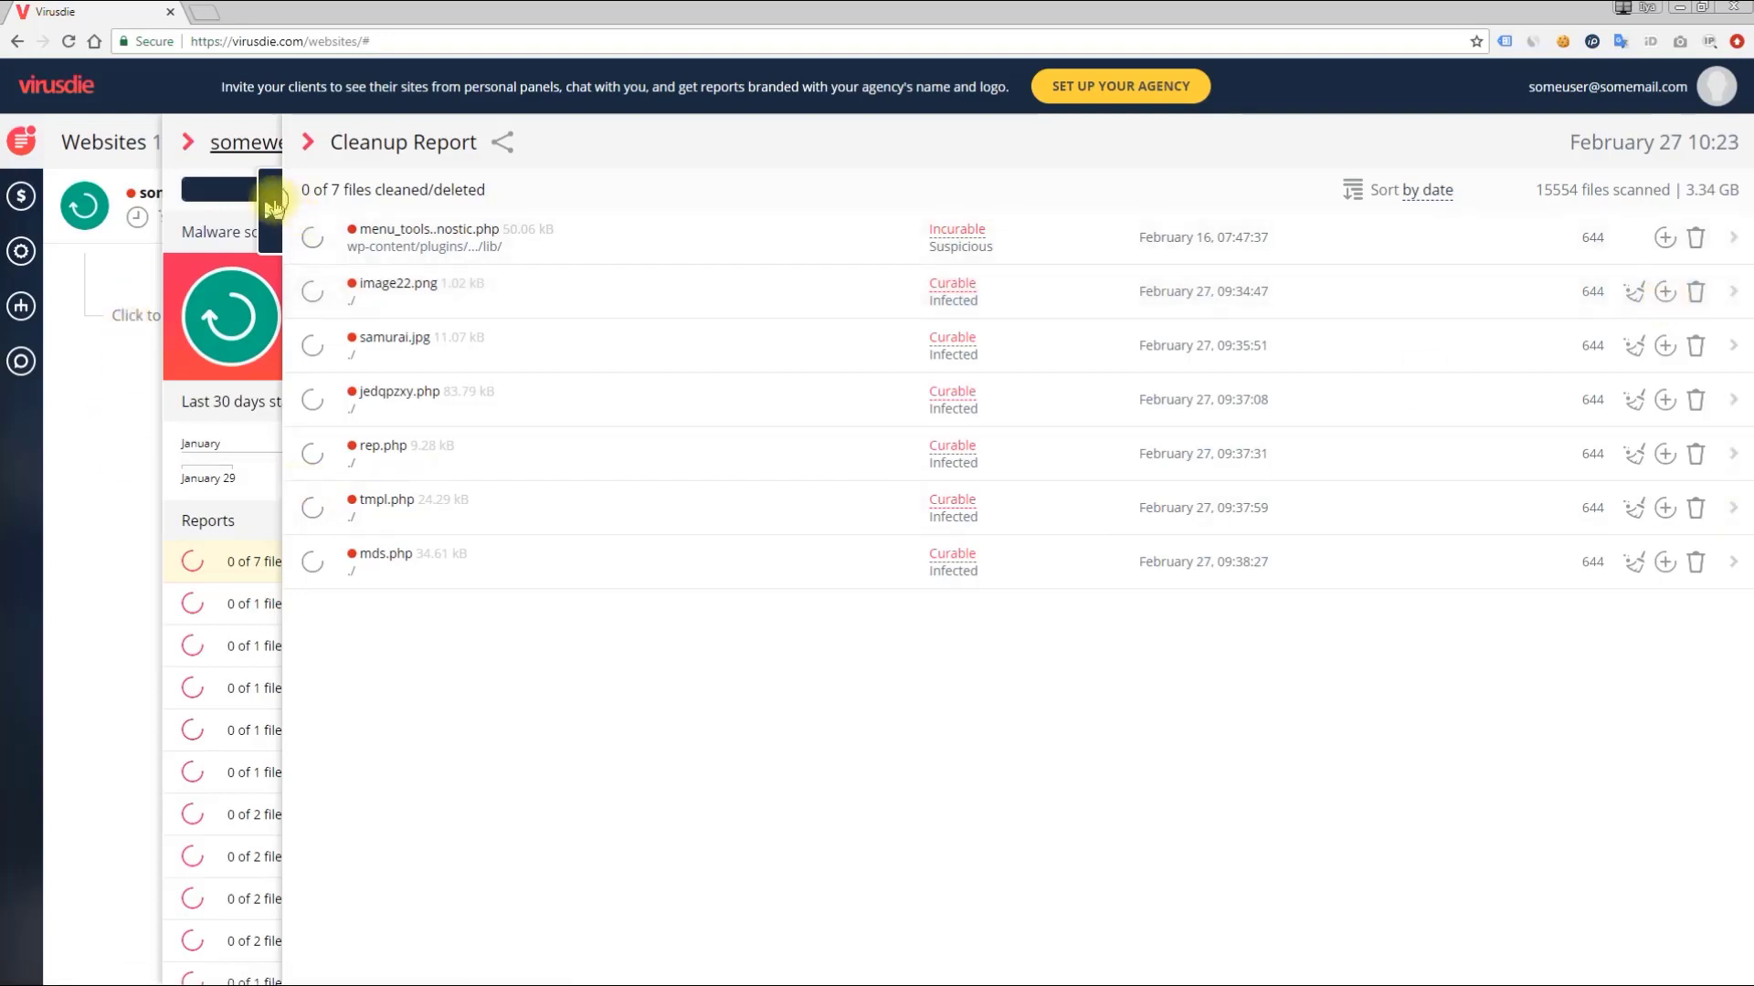
Collapse the cleanup report, check the Excluded files list of somewebsite.com and return to Malware scan & Cleaning
{"action": "left_click", "coordinate": [272, 209]}
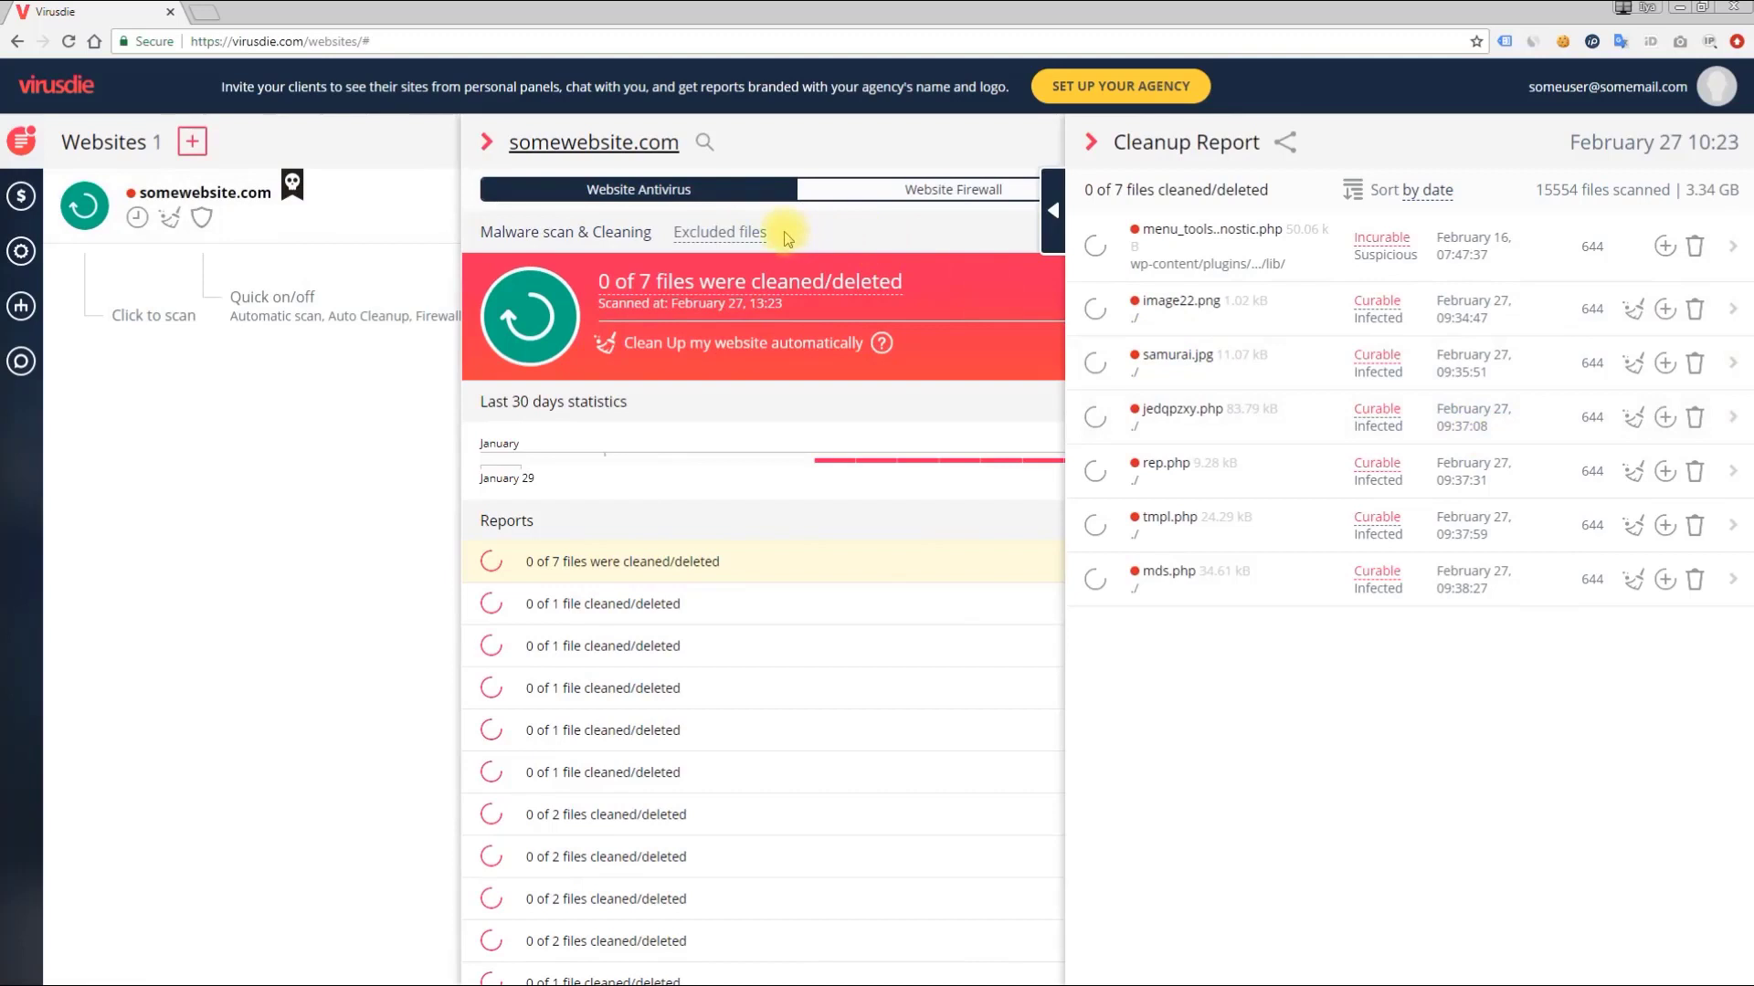
{"action": "left_click_drag", "start_coordinate": [772, 235], "coordinate": [687, 234]}
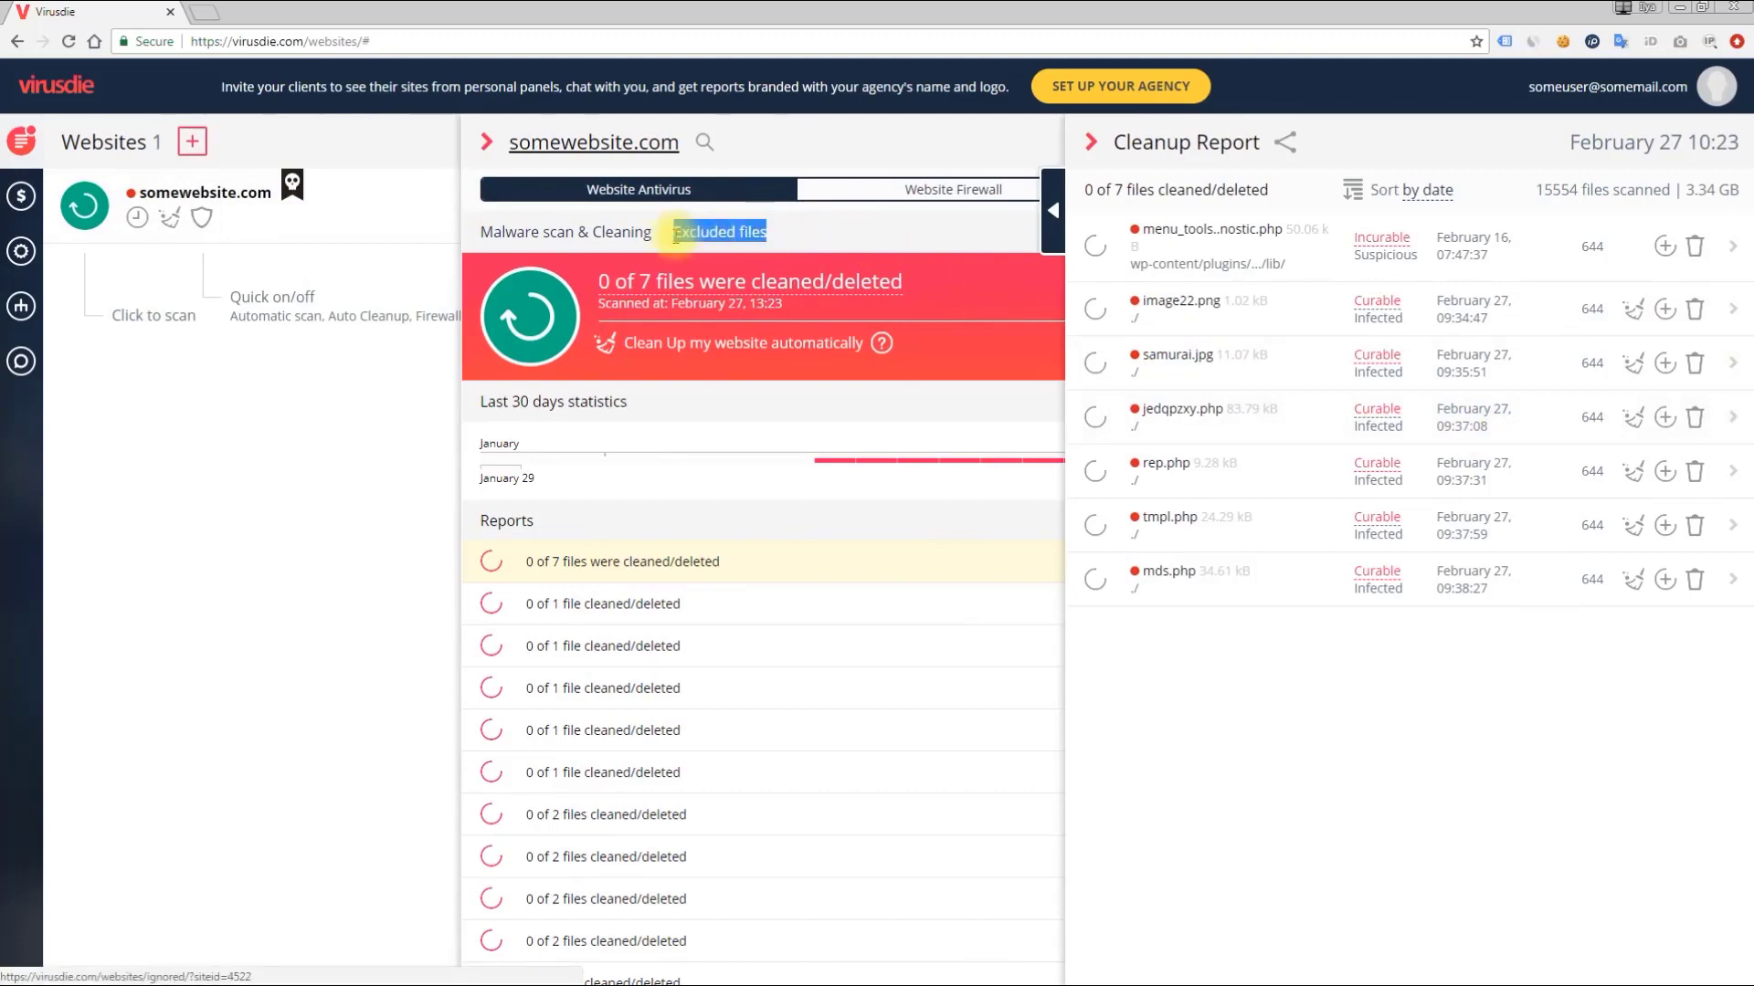
{"action": "left_click", "coordinate": [843, 223]}
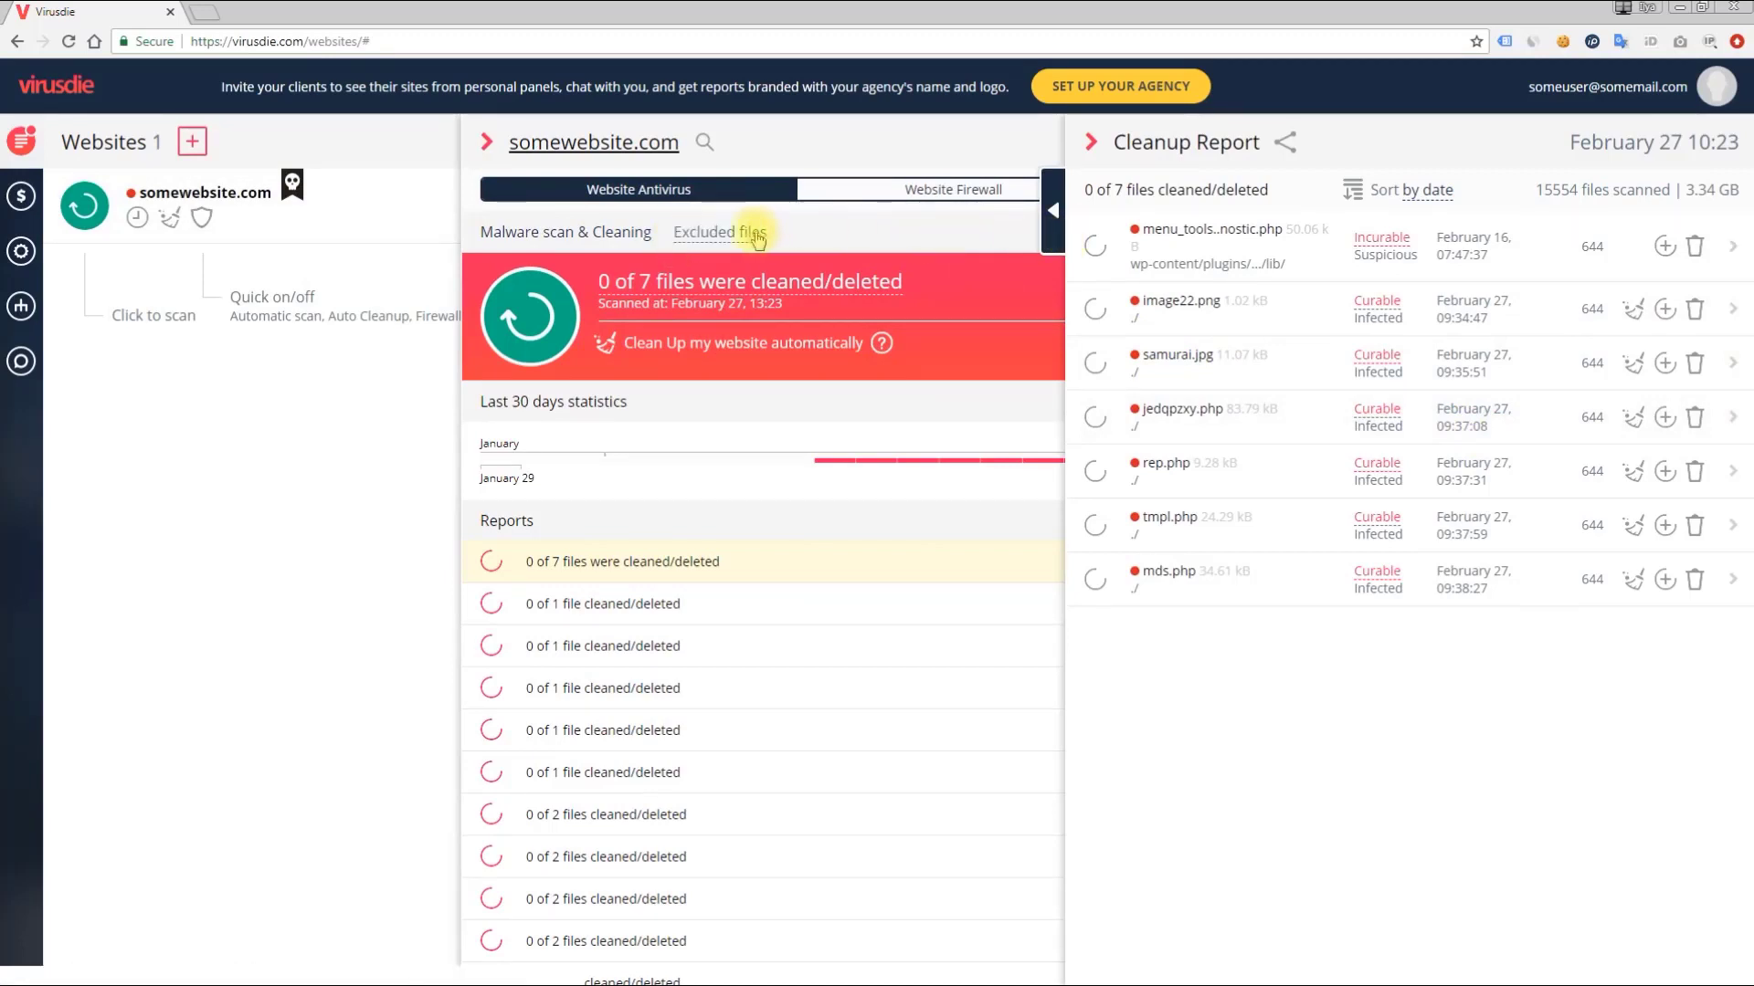
{"action": "left_click", "coordinate": [761, 233]}
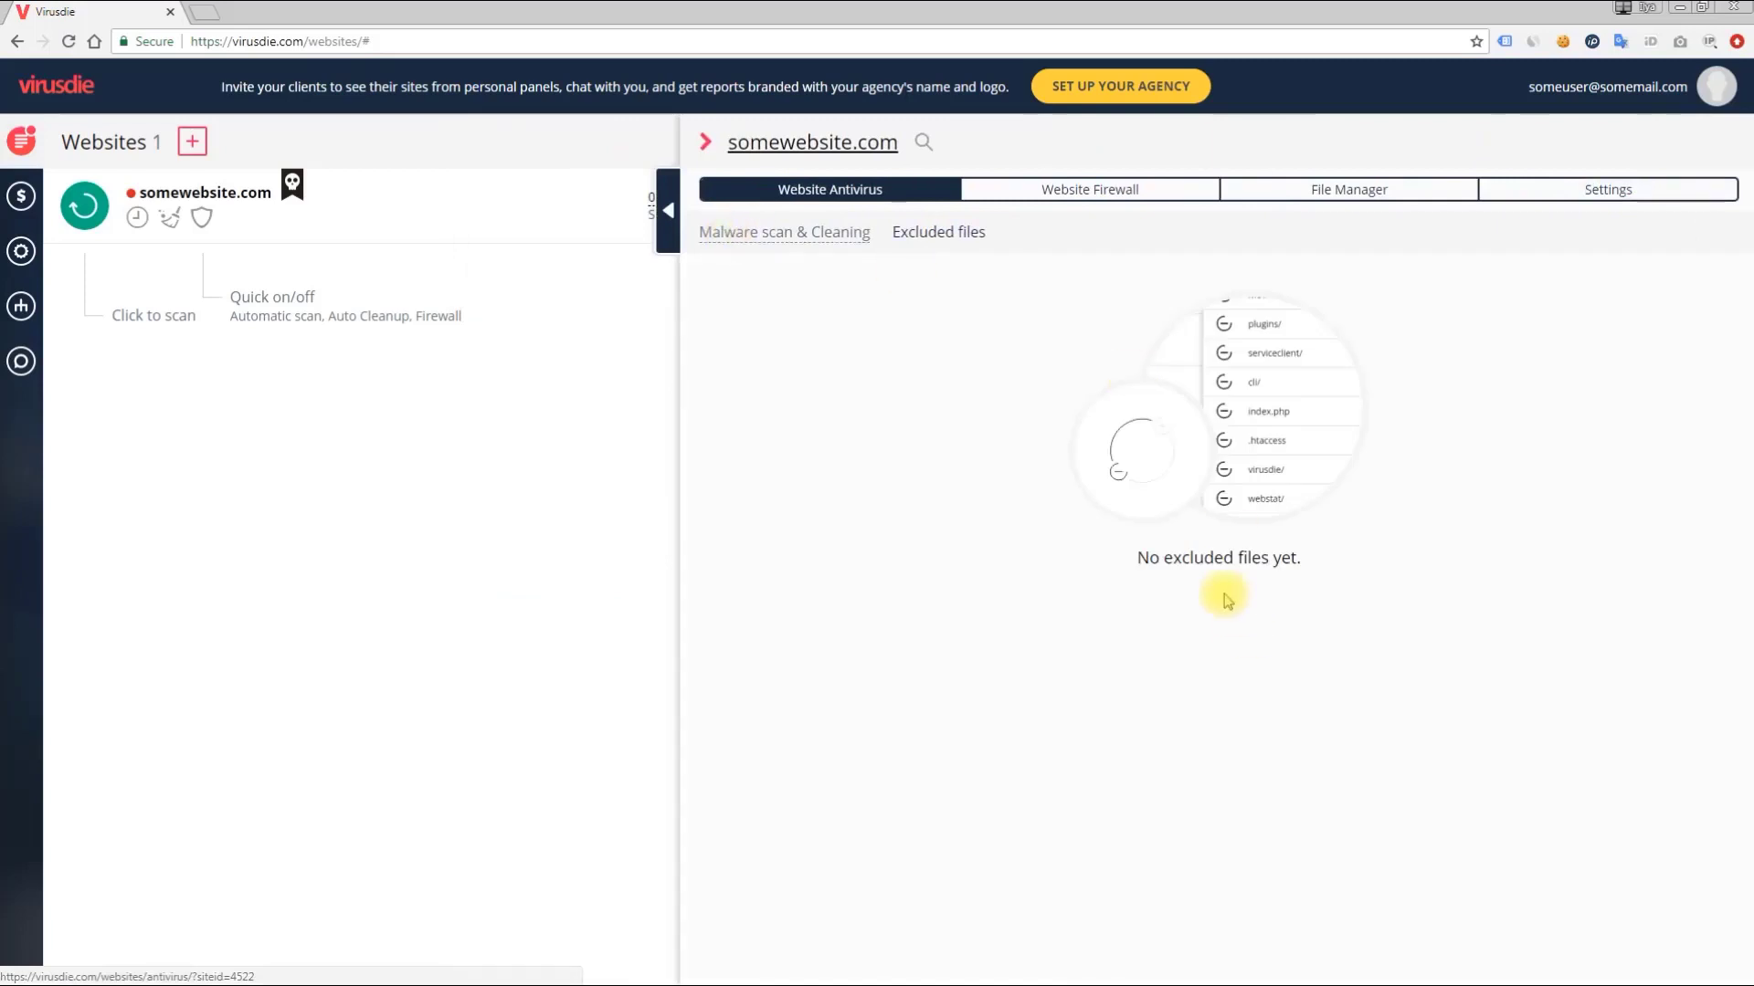
{"action": "left_click", "coordinate": [781, 236]}
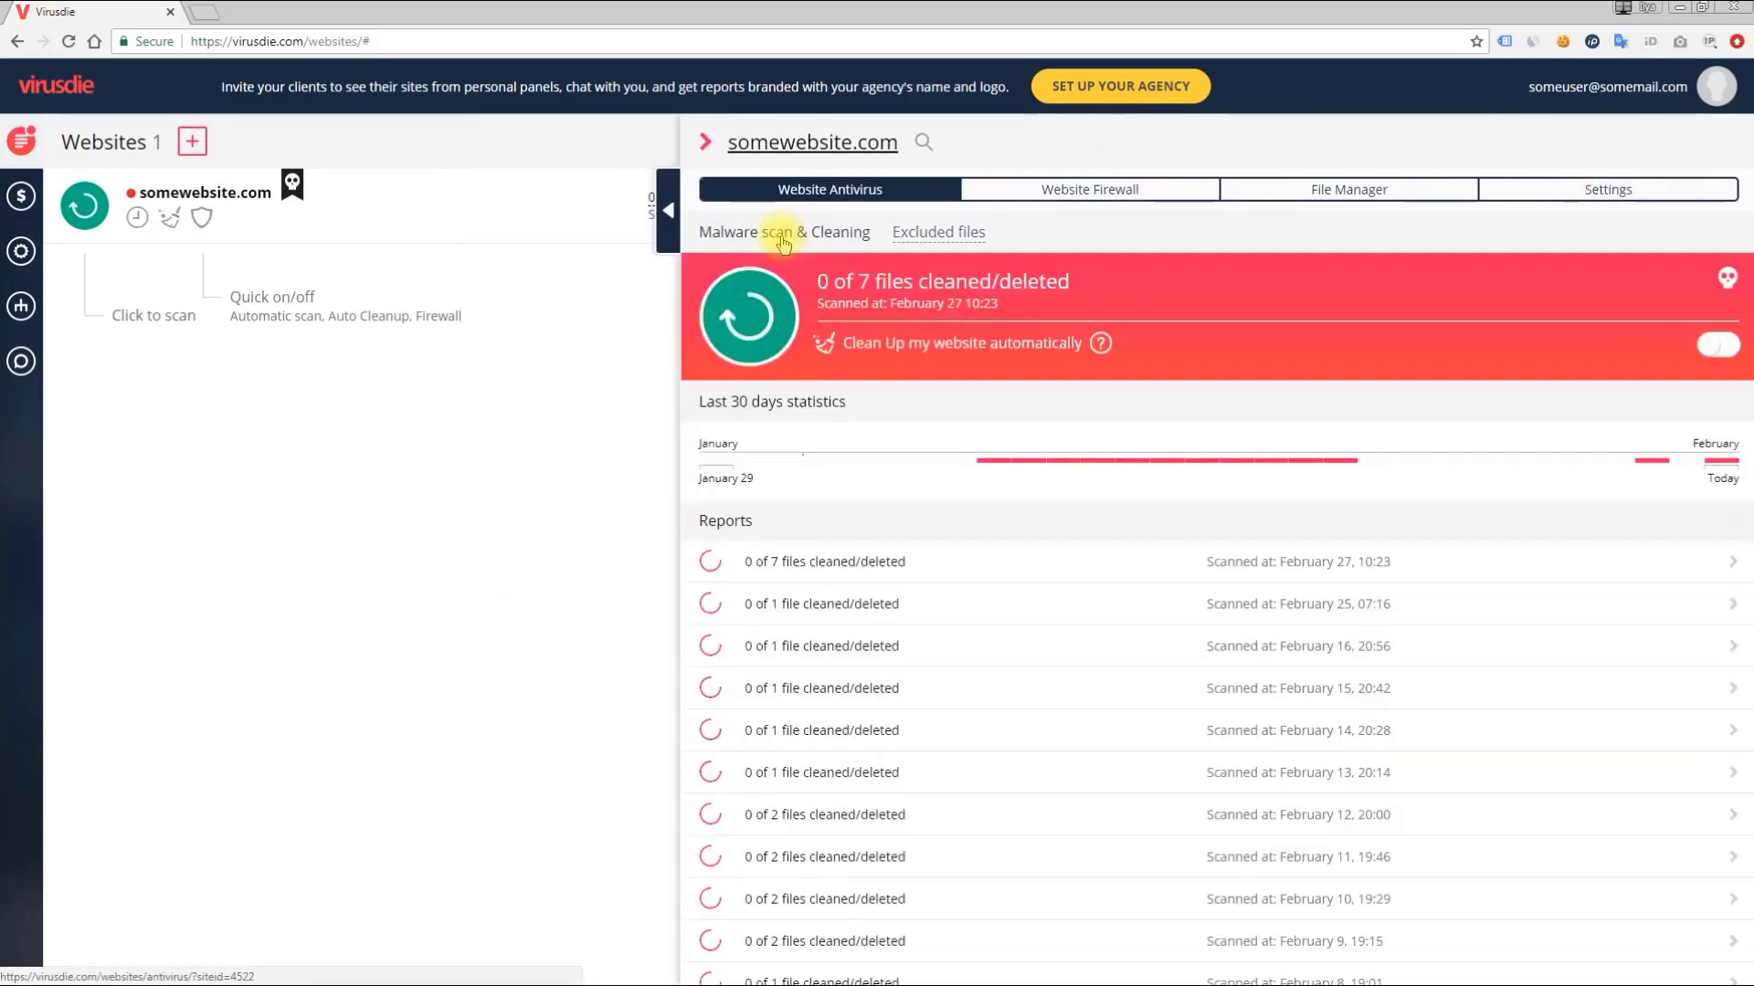
In the February 27, 10:23 report, add menu_tools_diagnostic.php, image22.png and samurai.jpg to the excluded files
{"action": "left_click", "coordinate": [833, 566]}
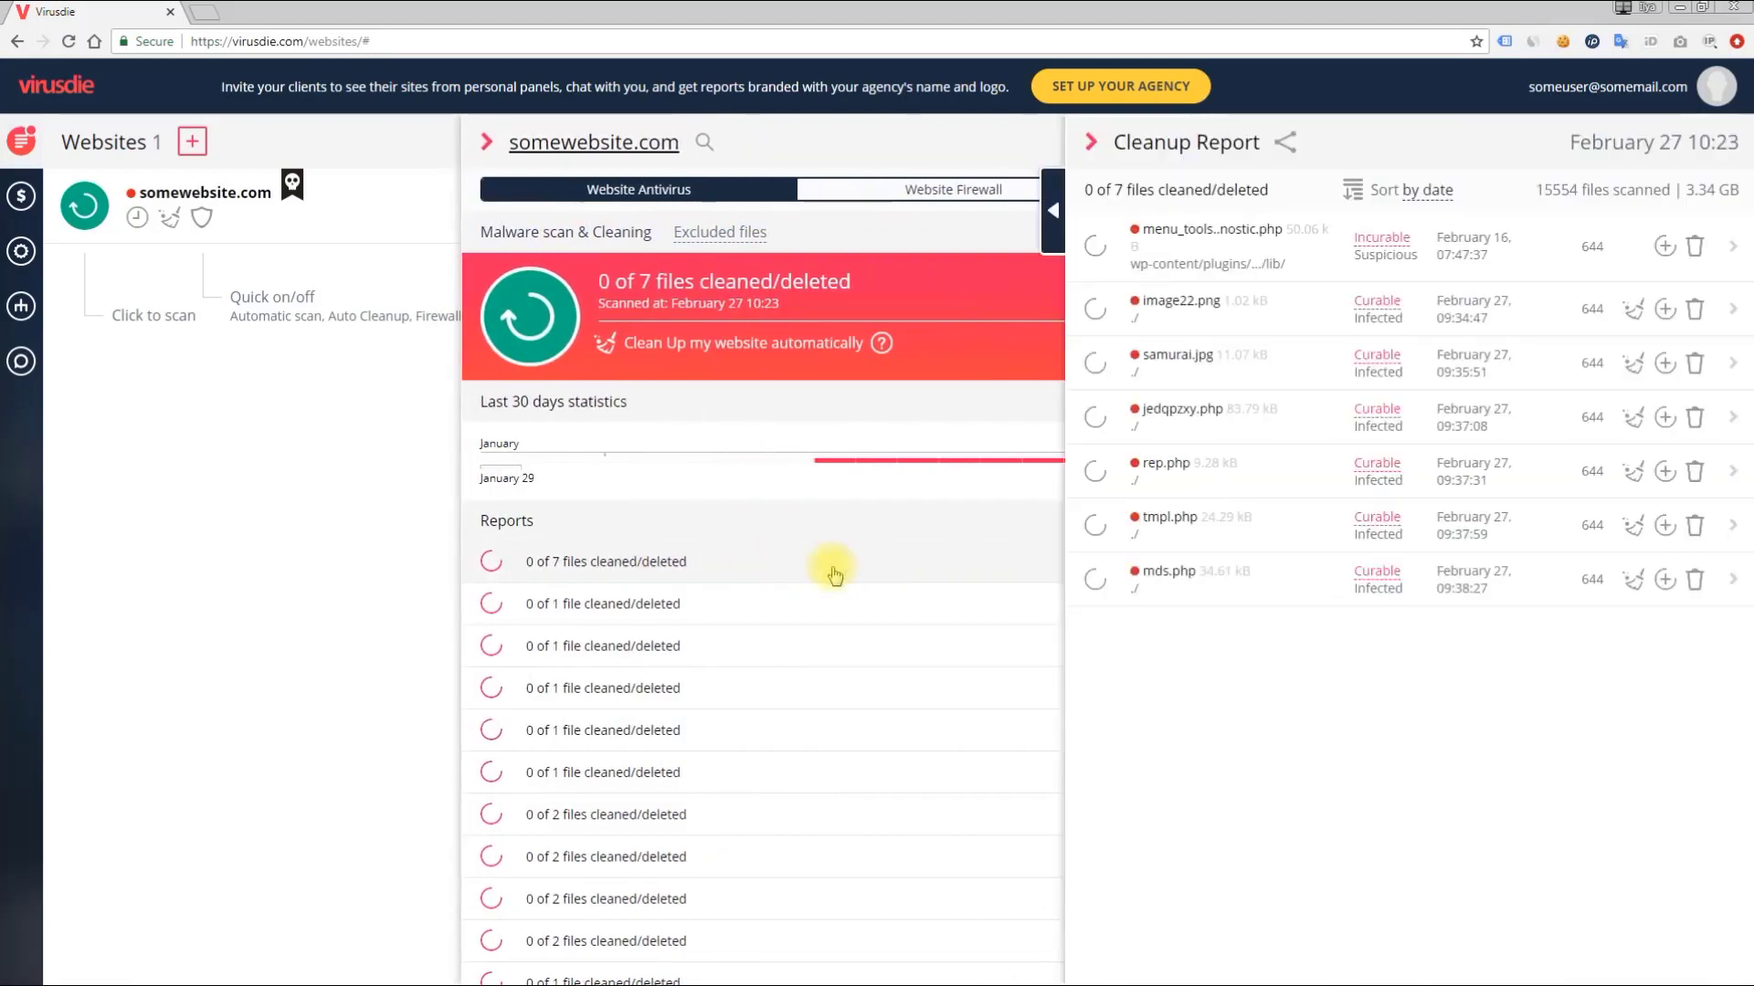
{"action": "left_click", "coordinate": [1665, 249]}
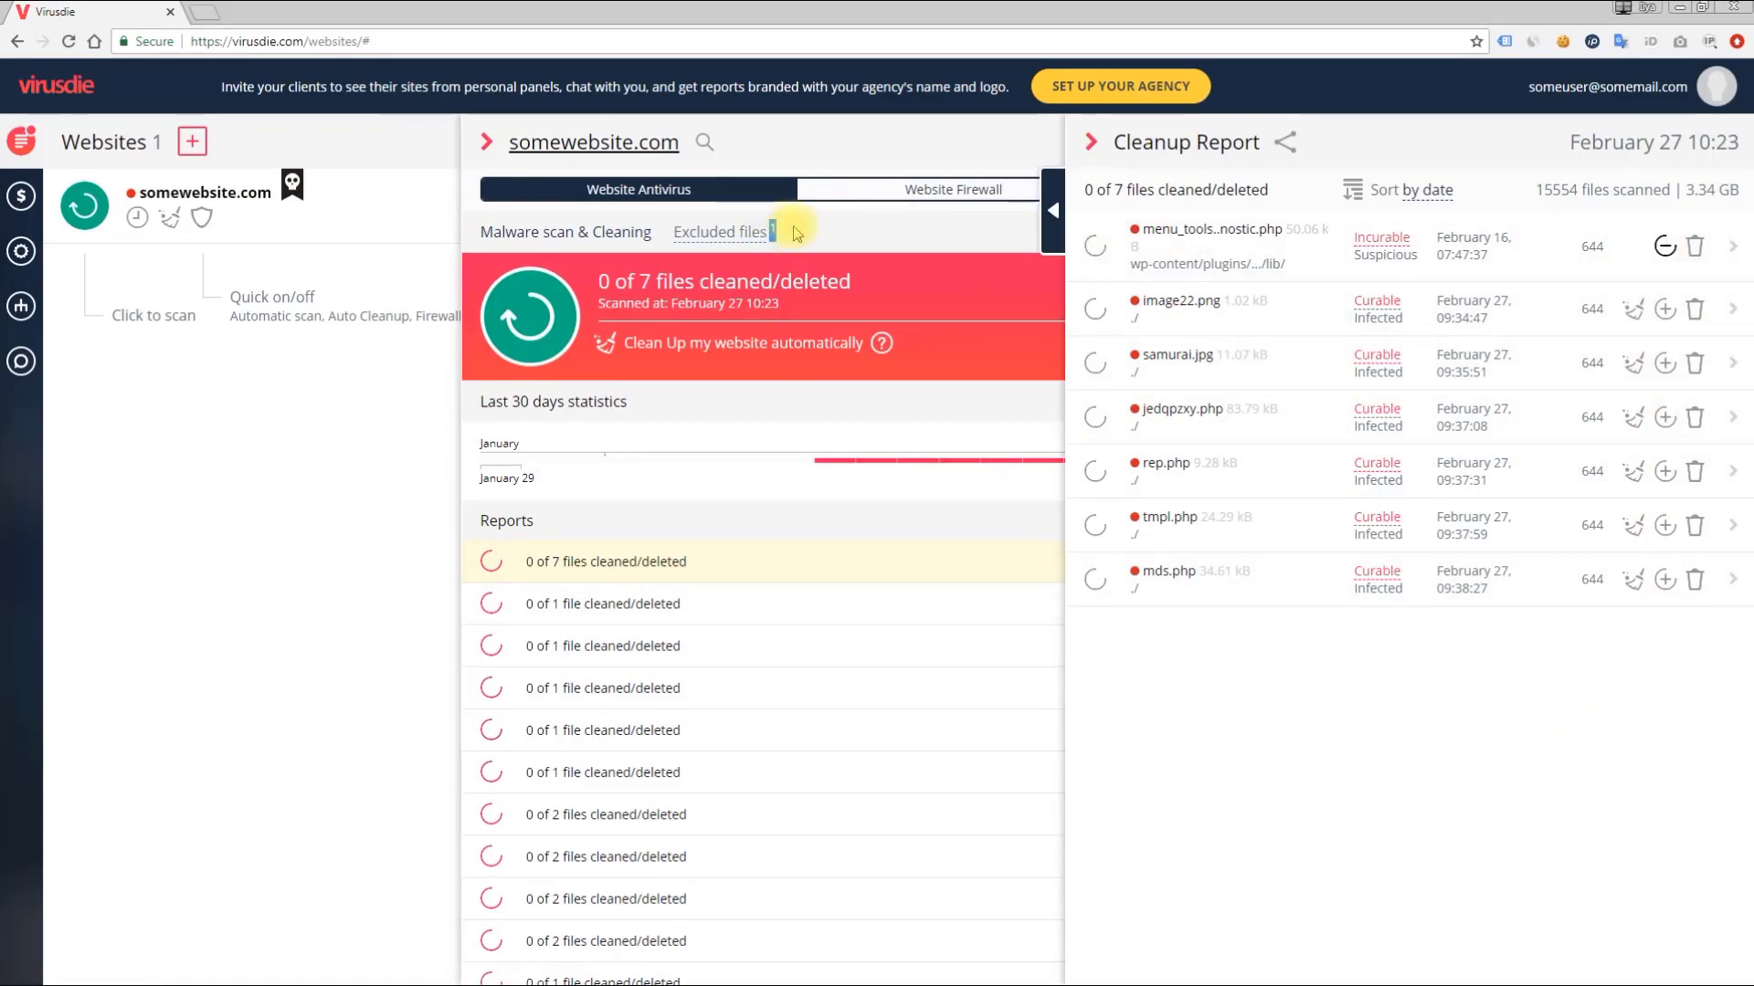
{"action": "left_click", "coordinate": [1665, 309]}
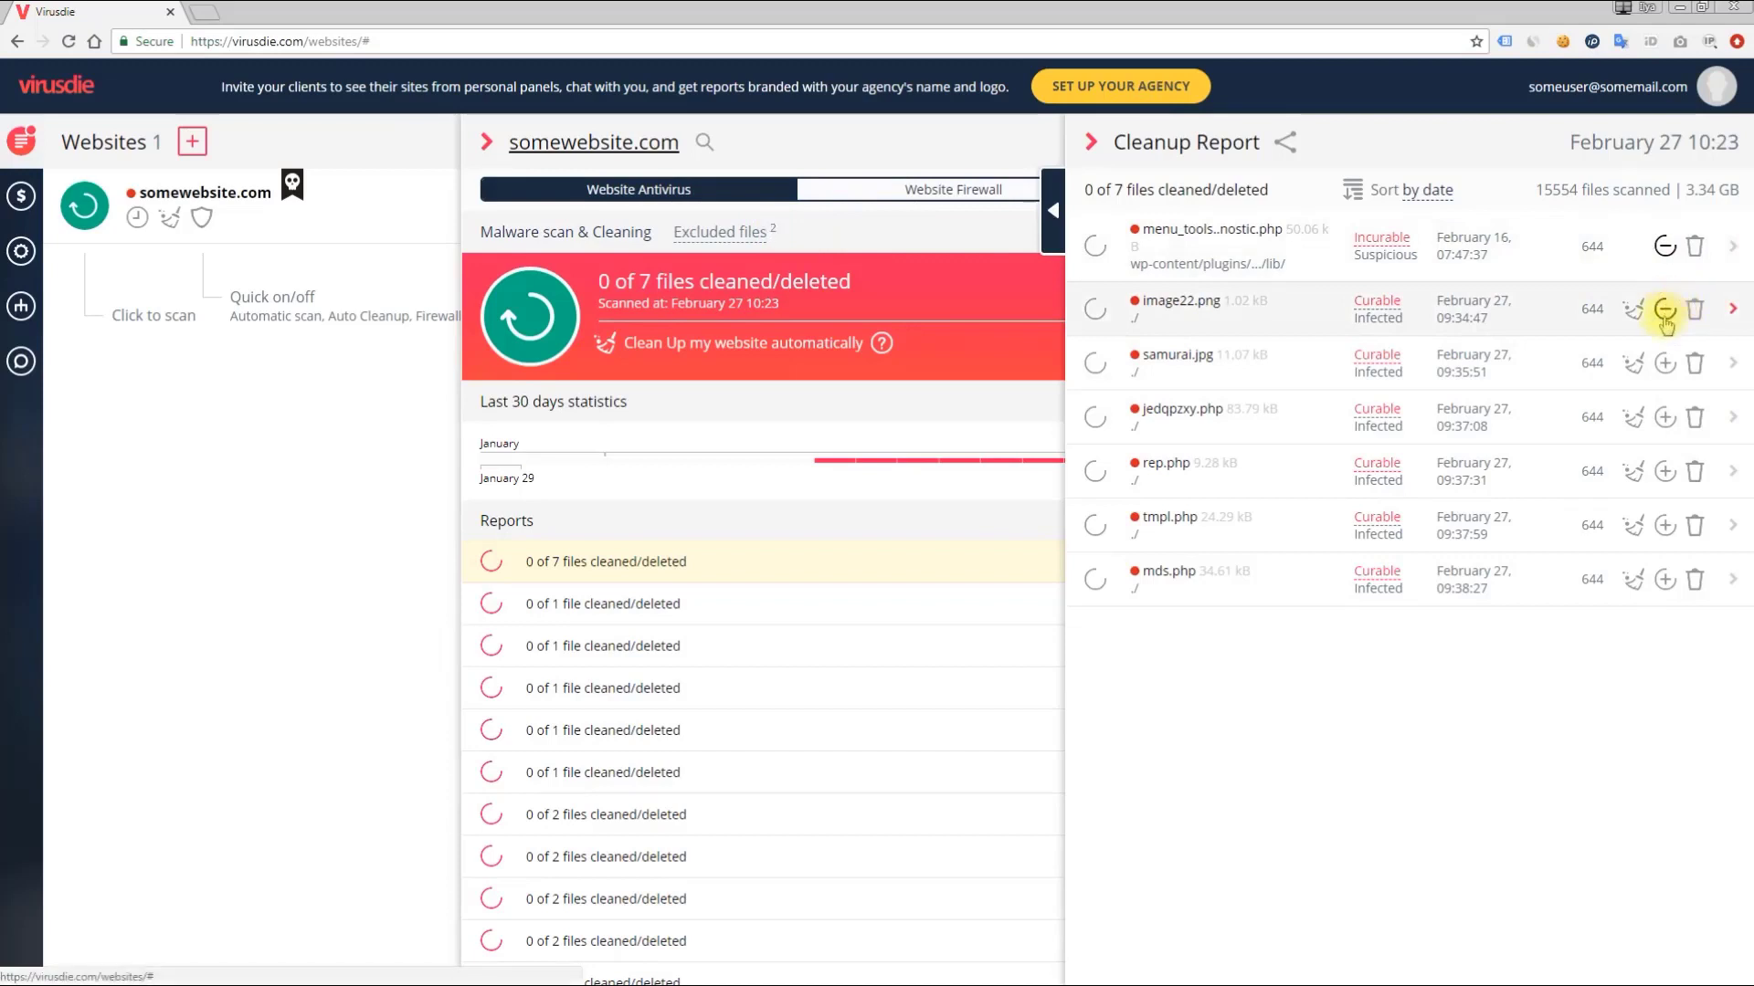
{"action": "left_click", "coordinate": [1665, 364]}
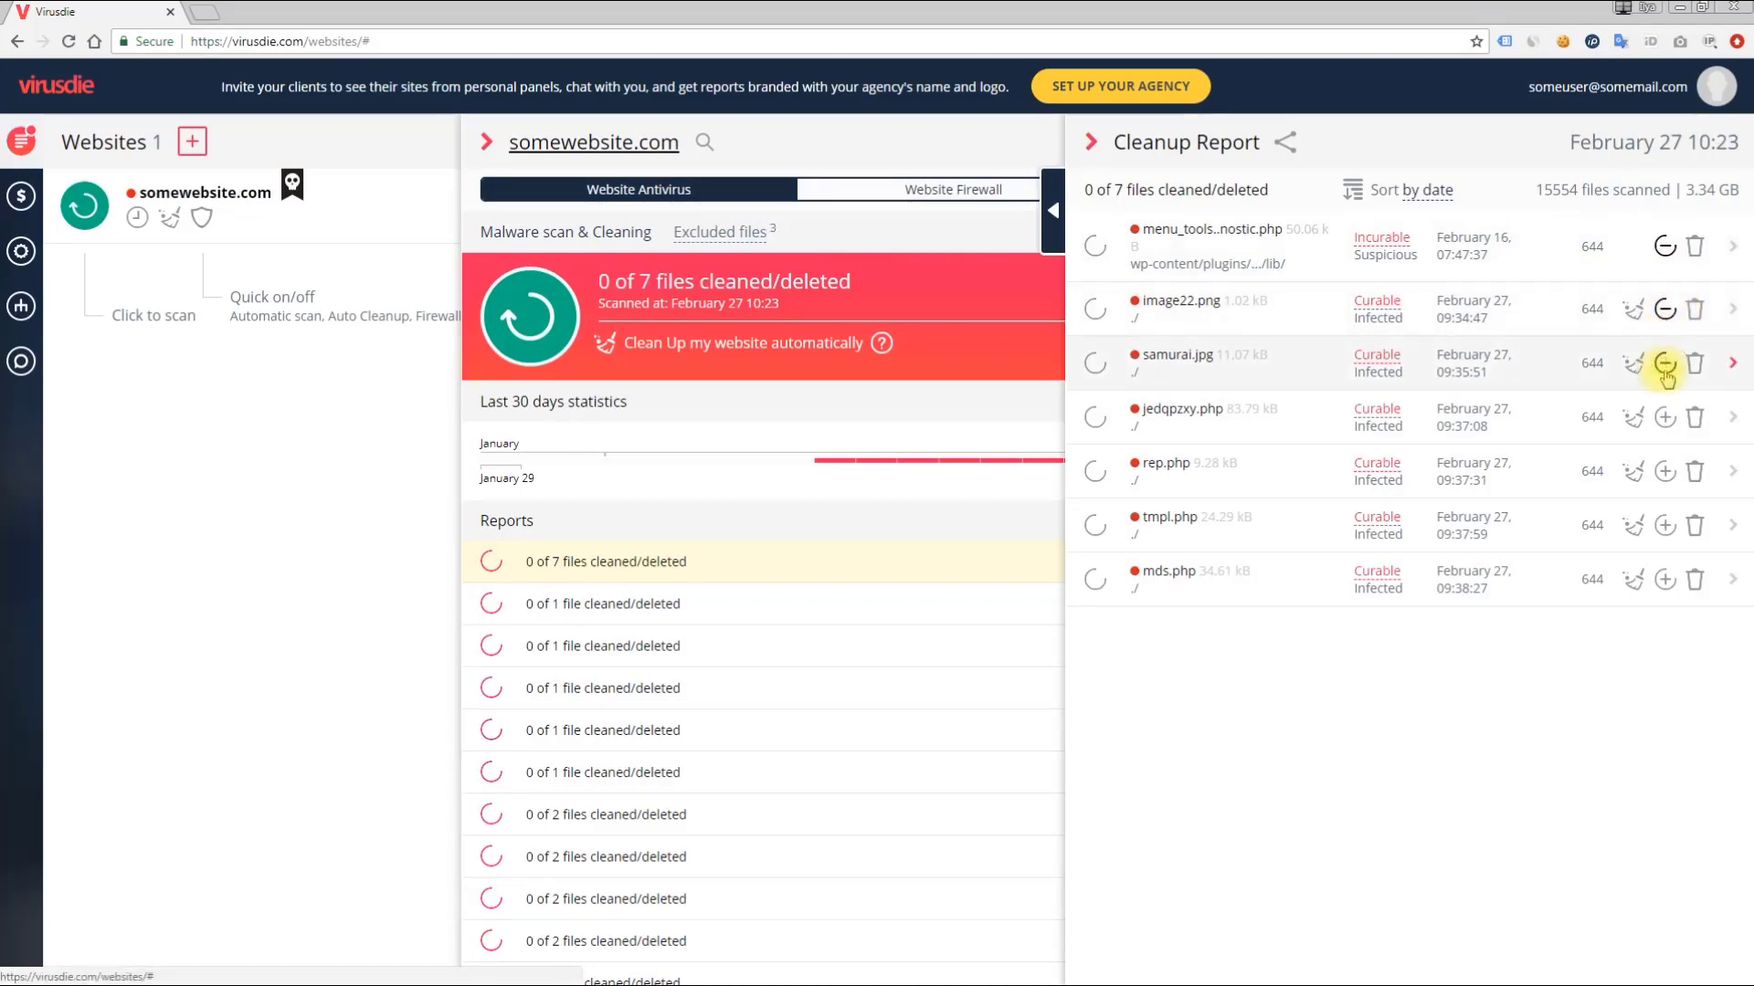
Remove menu_tools_diagnostic.php, image22.png and samurai.jpg from the excluded files
{"action": "left_click", "coordinate": [1665, 246]}
{"action": "left_click", "coordinate": [1665, 309]}
{"action": "left_click", "coordinate": [1665, 365]}
{"action": "left_click", "coordinate": [1665, 364]}
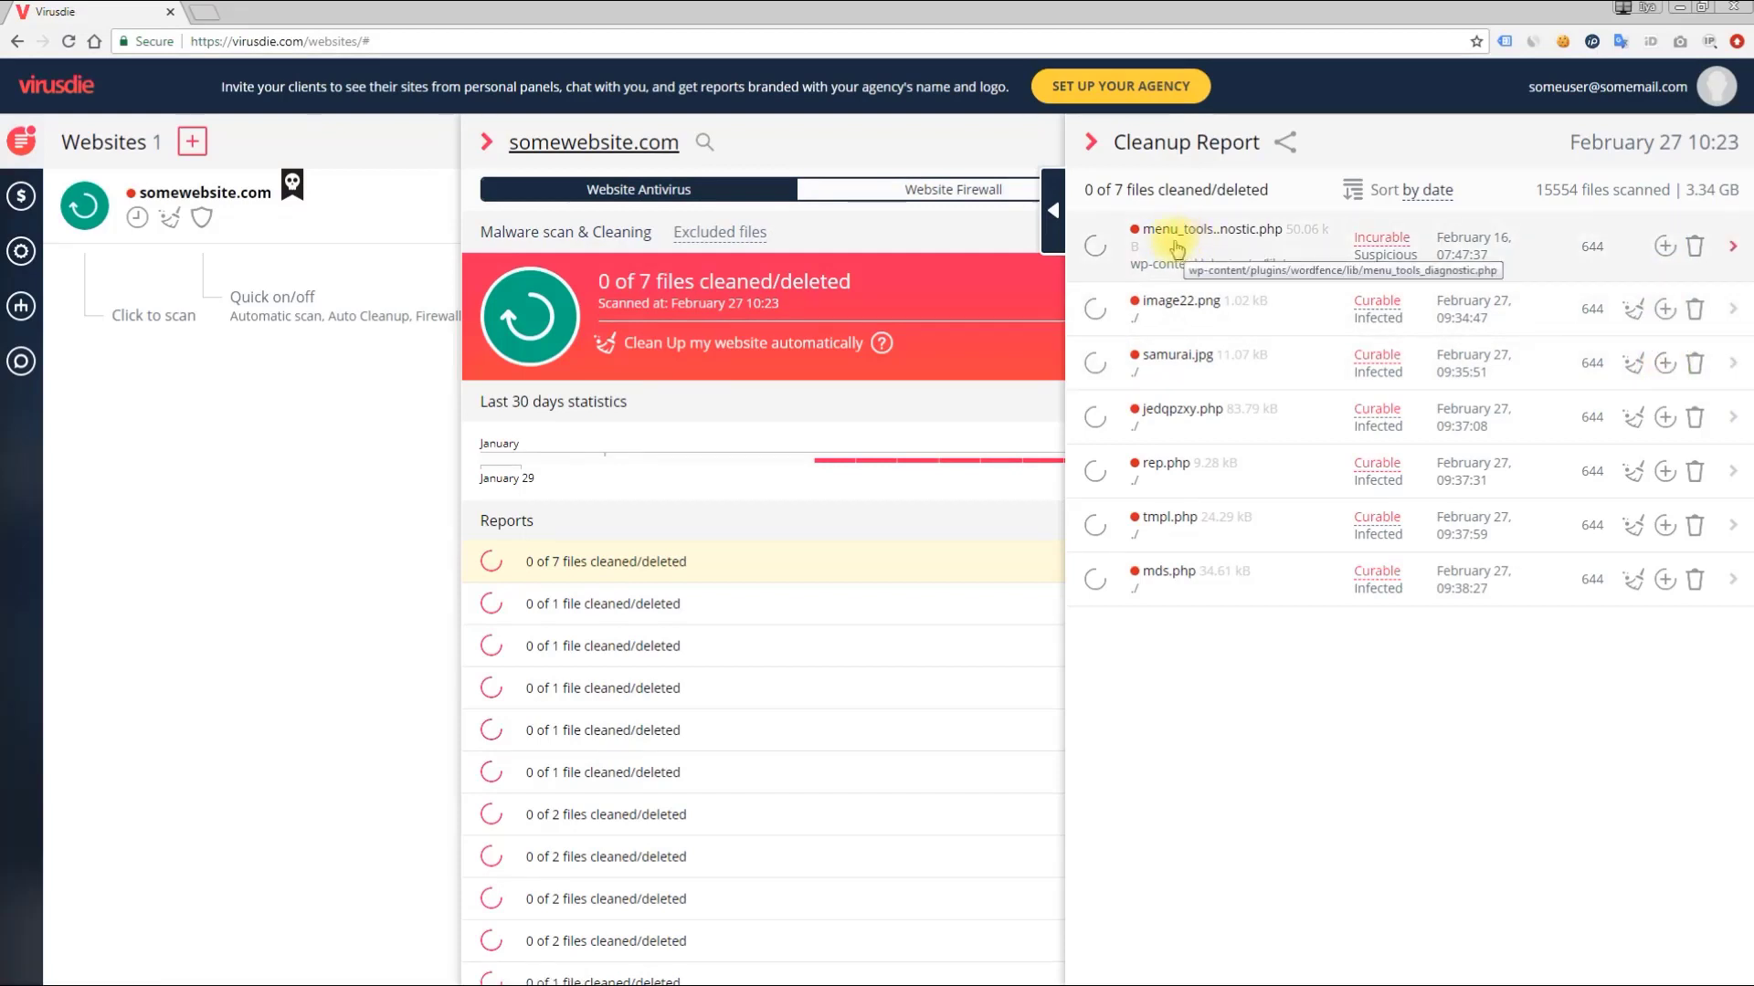
Mark all seven files in the February 27, 10:23 cleanup report and add them to the excluded files
{"action": "left_click", "coordinate": [1096, 247]}
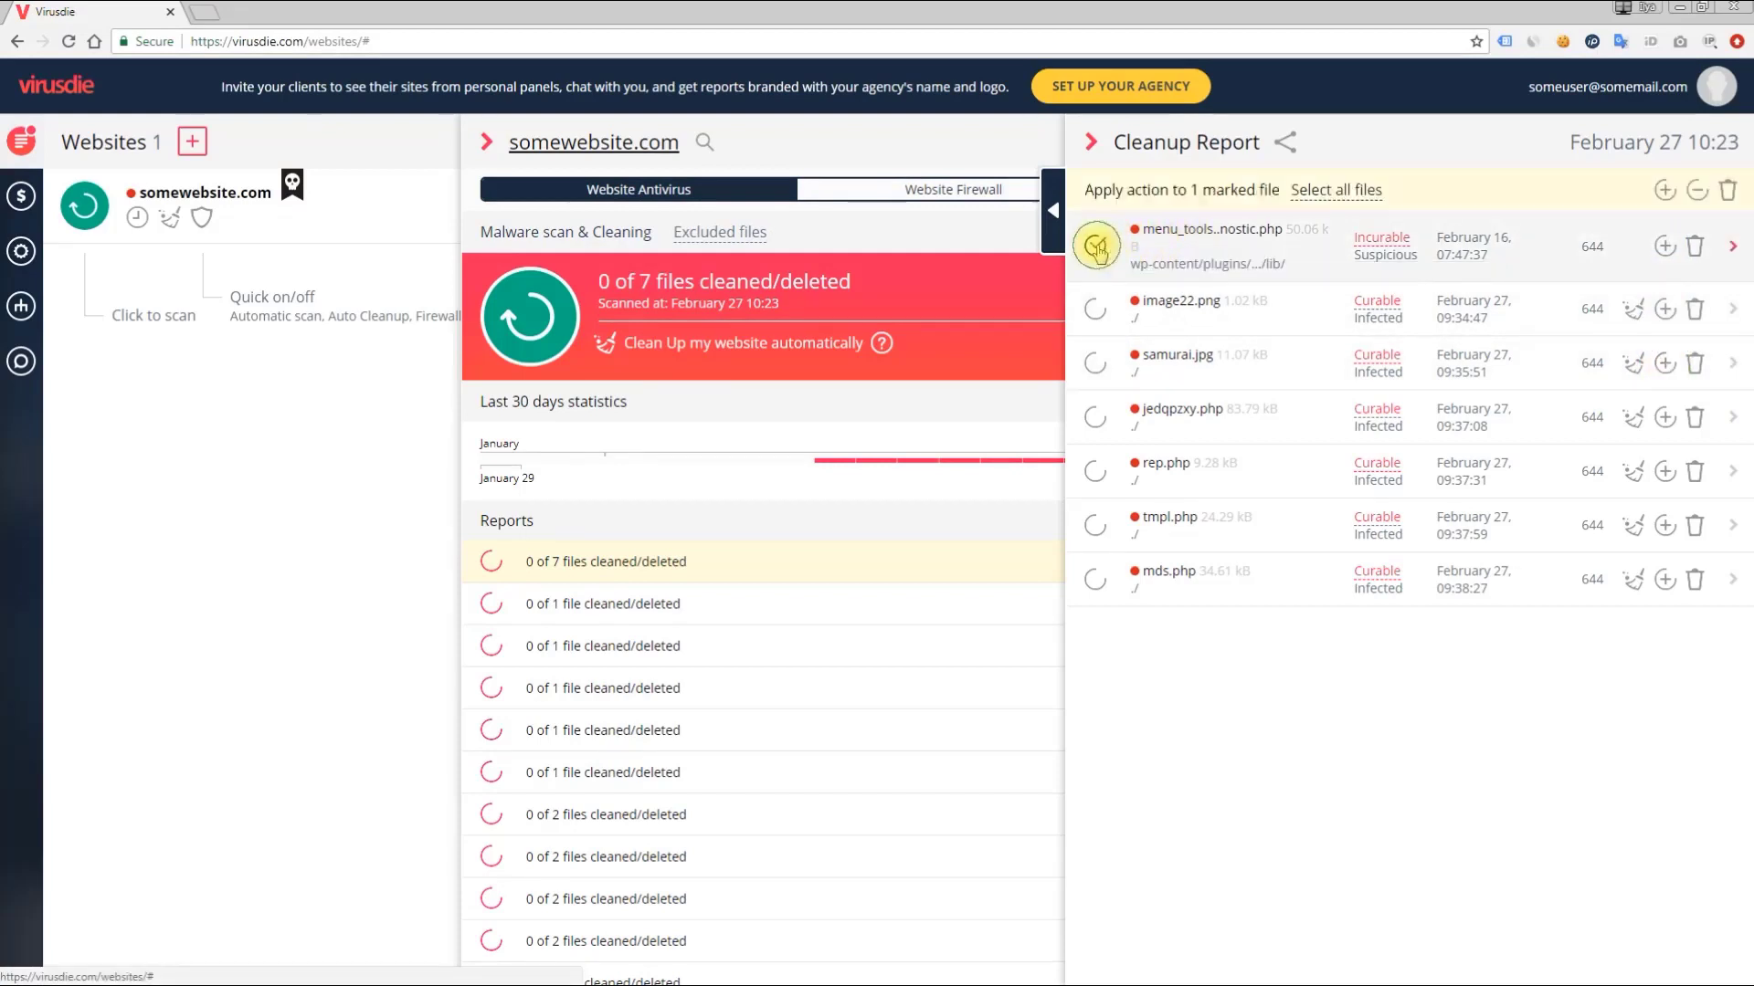
{"action": "left_click", "coordinate": [1094, 311]}
{"action": "left_click", "coordinate": [1095, 364]}
{"action": "left_click", "coordinate": [1095, 418]}
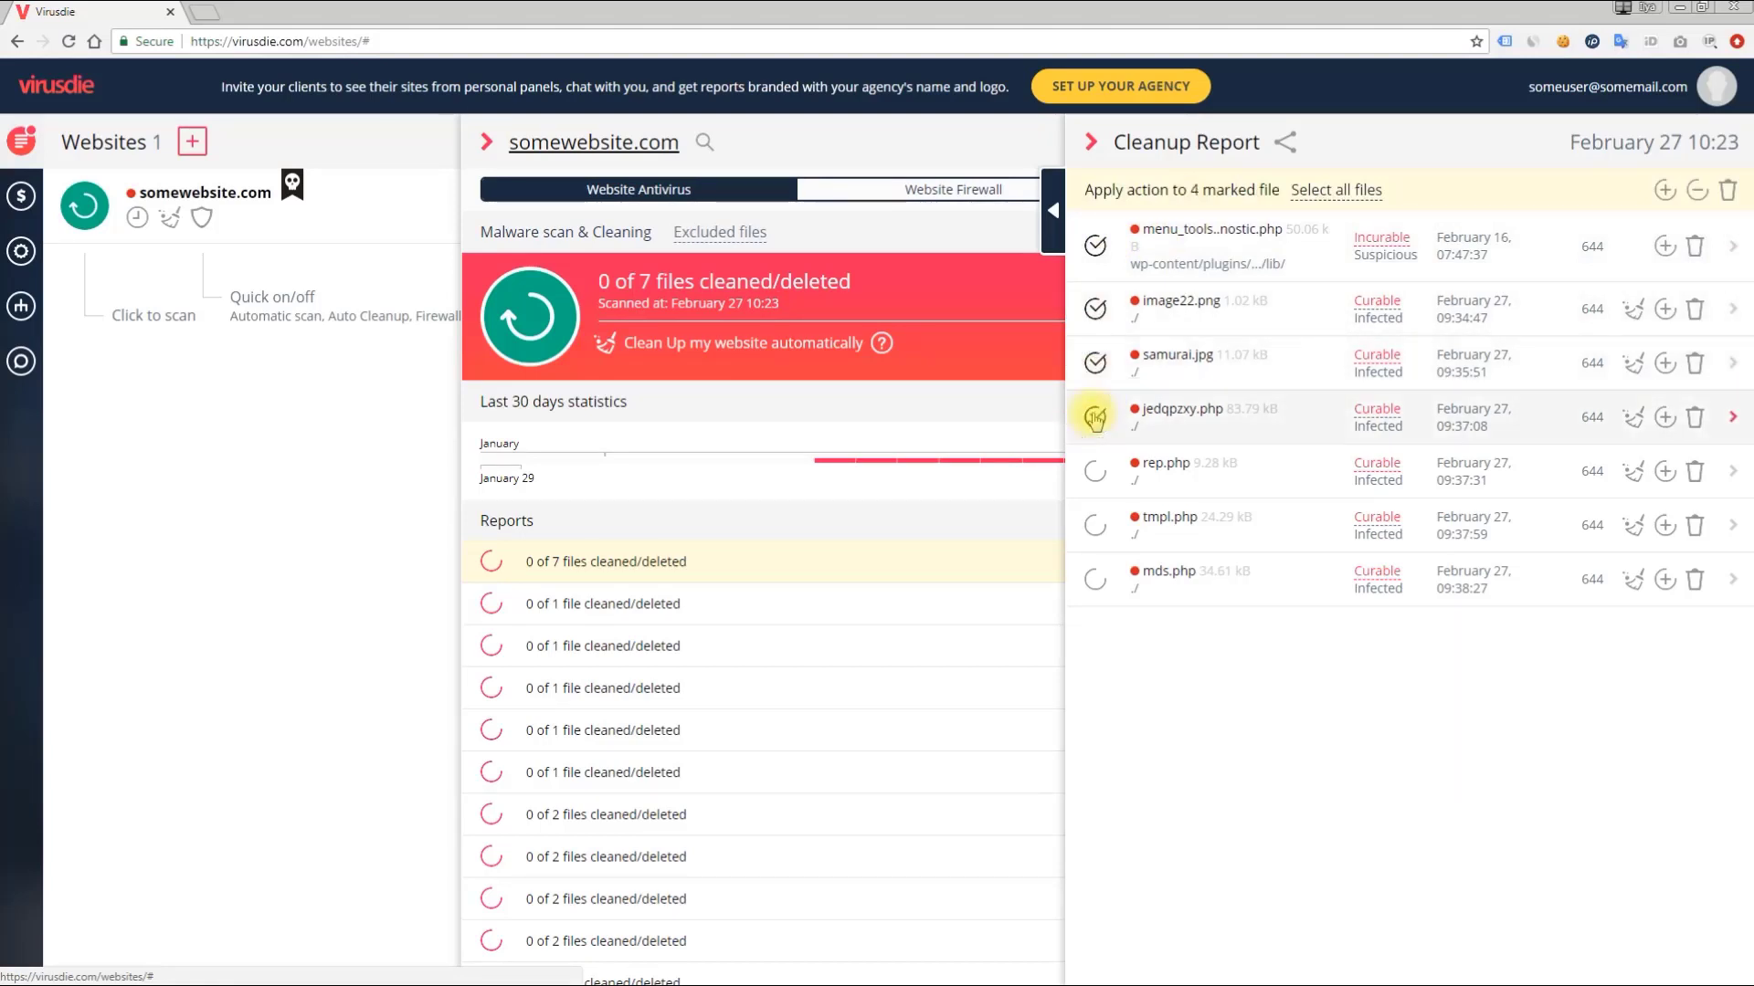
{"action": "left_click", "coordinate": [1094, 472]}
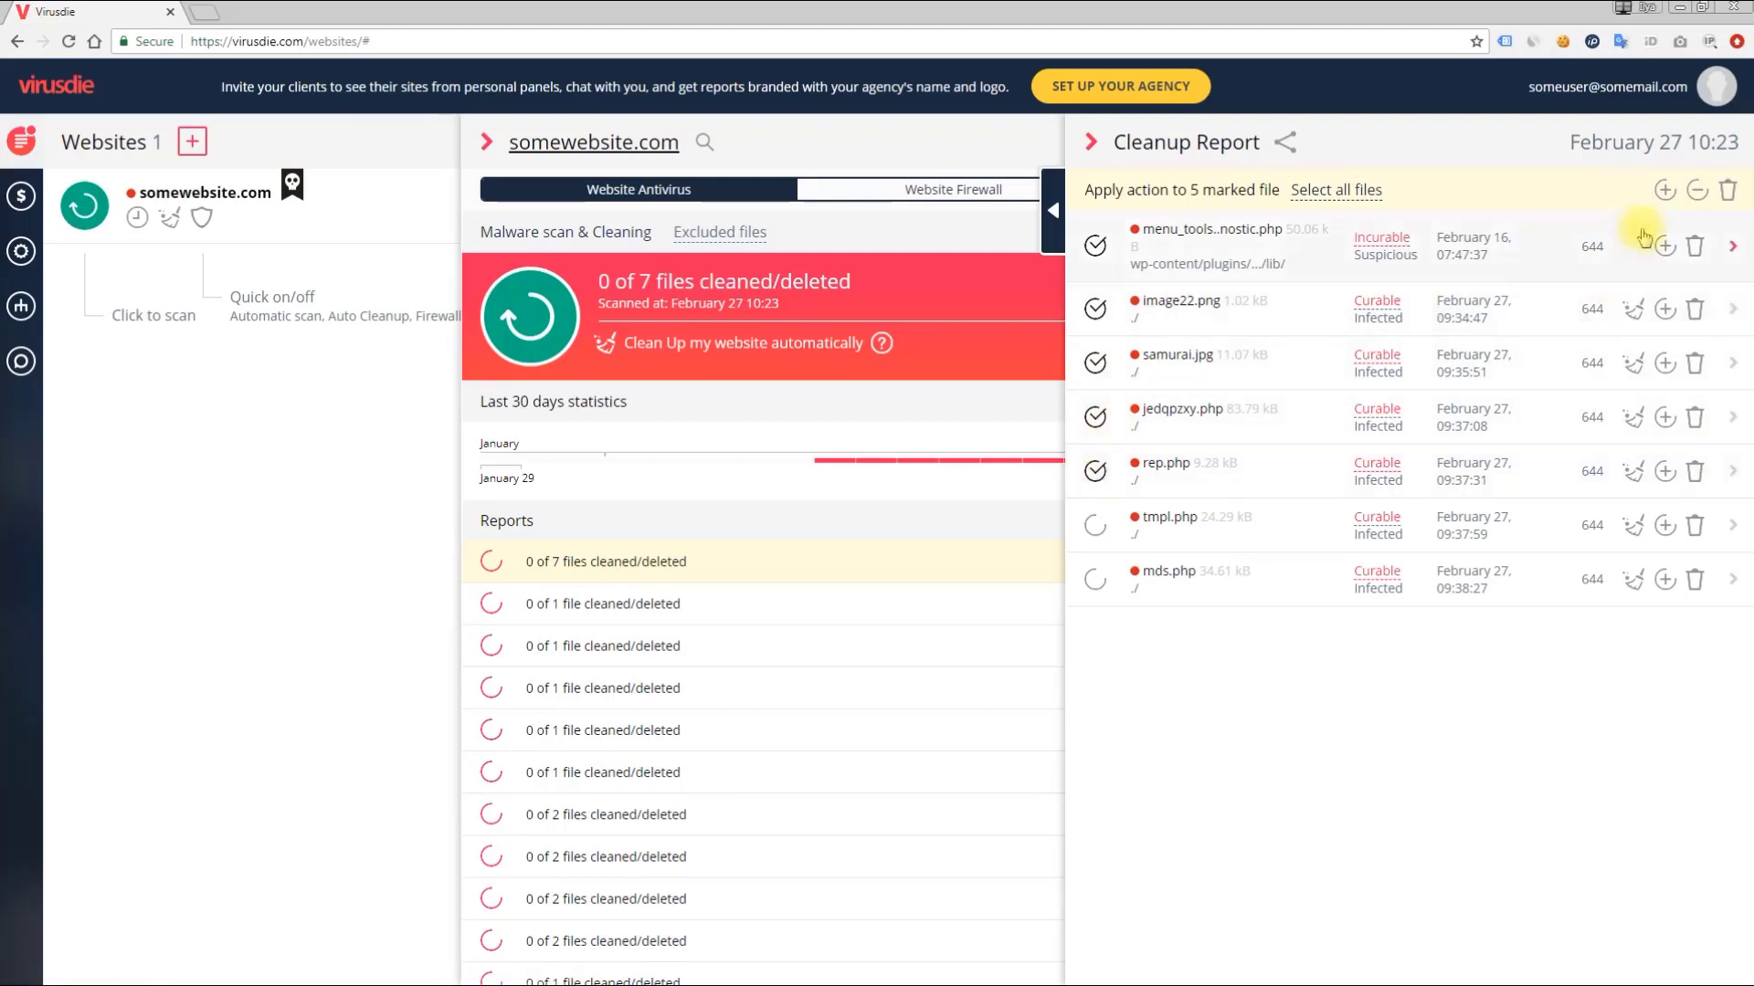
{"action": "left_click", "coordinate": [1664, 192]}
{"action": "left_click", "coordinate": [1340, 190]}
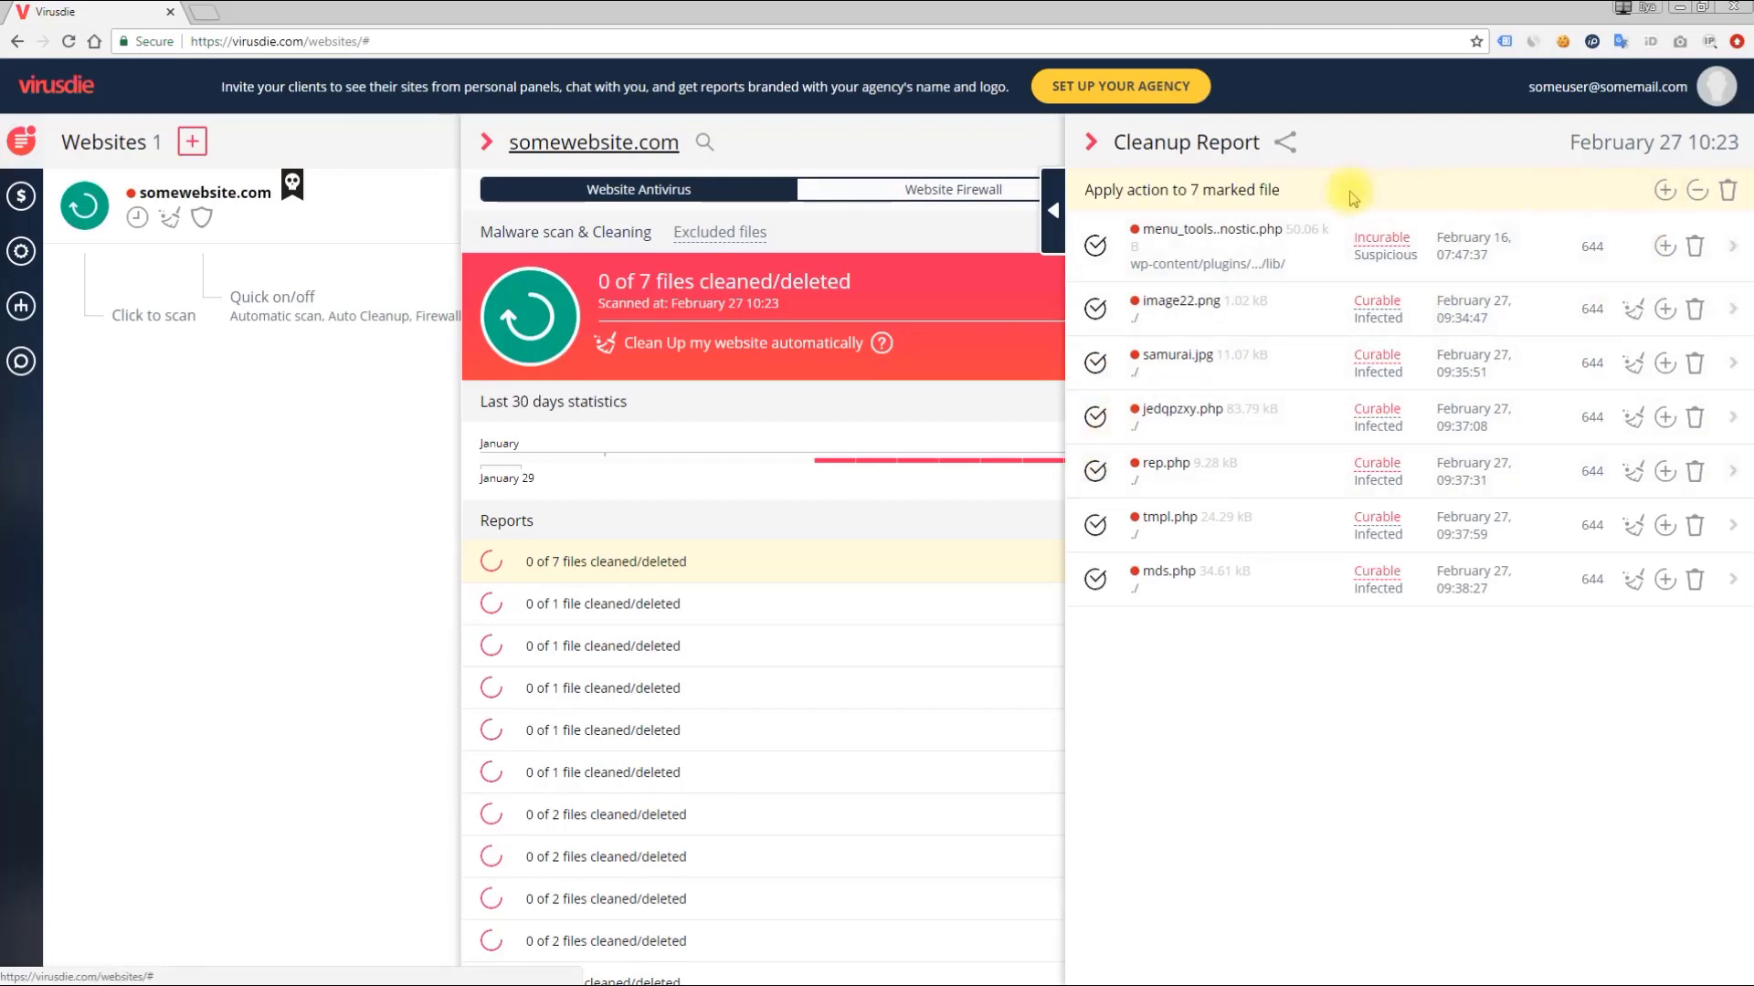
{"action": "left_click", "coordinate": [1217, 240]}
{"action": "left_click", "coordinate": [1664, 192]}
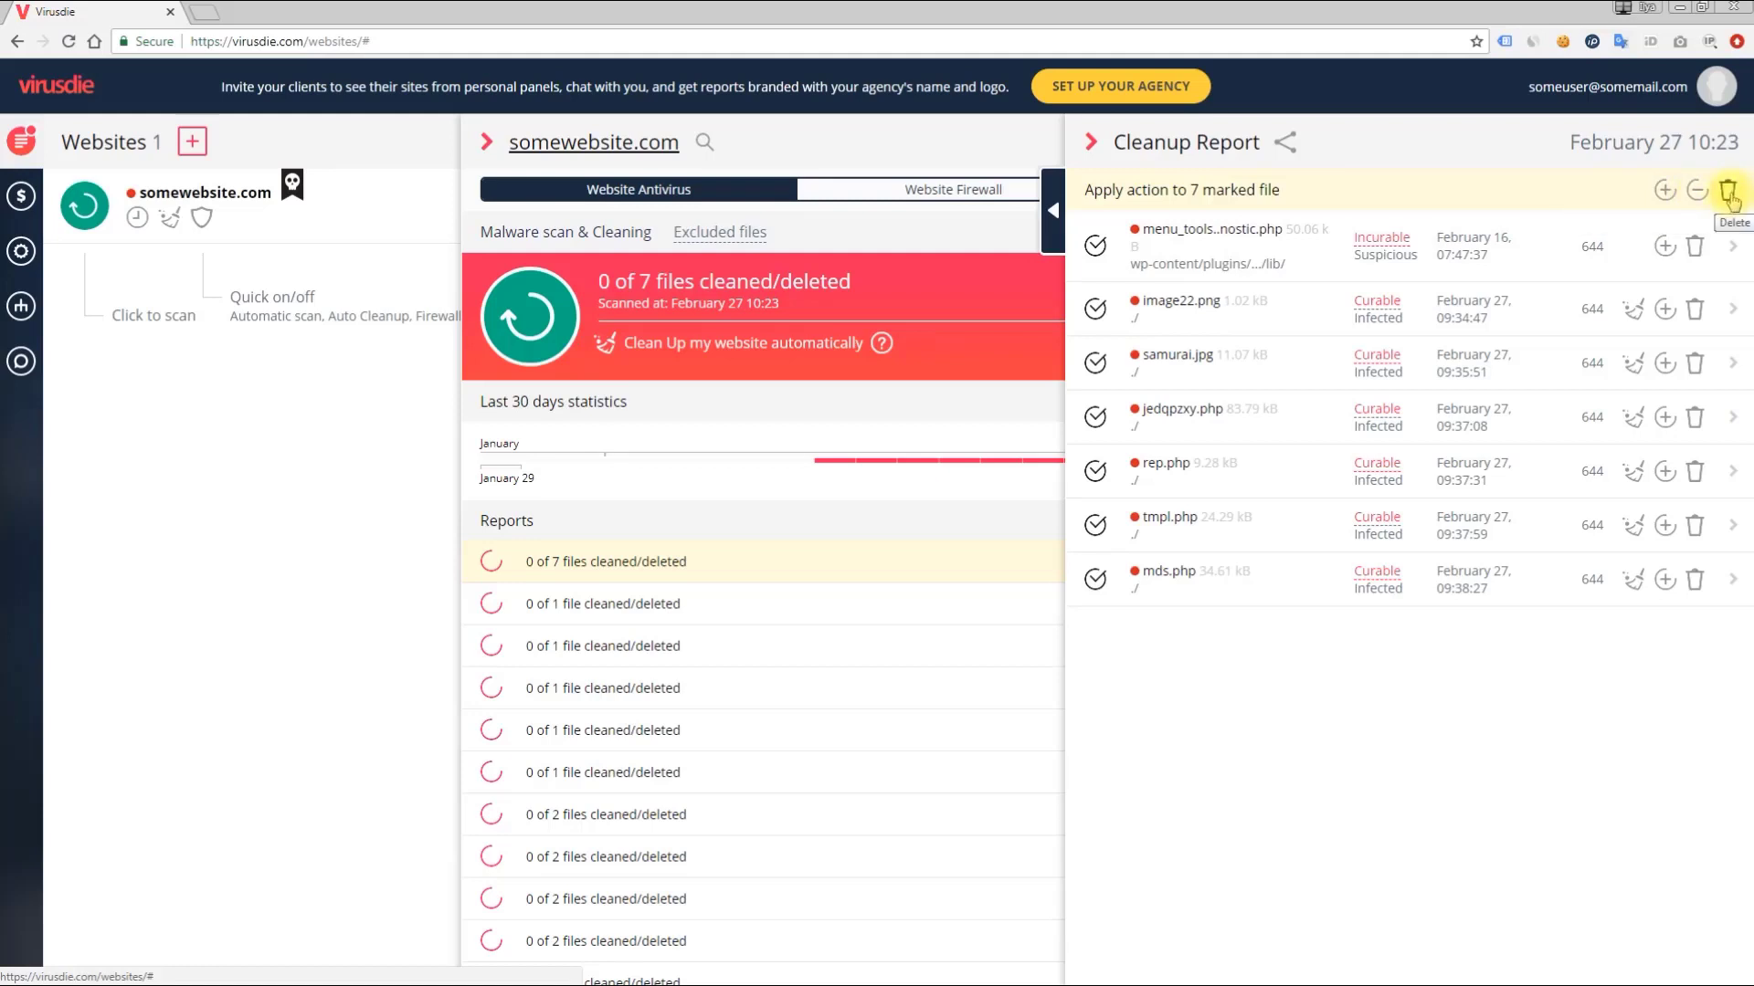
{"action": "left_click", "coordinate": [1665, 192]}
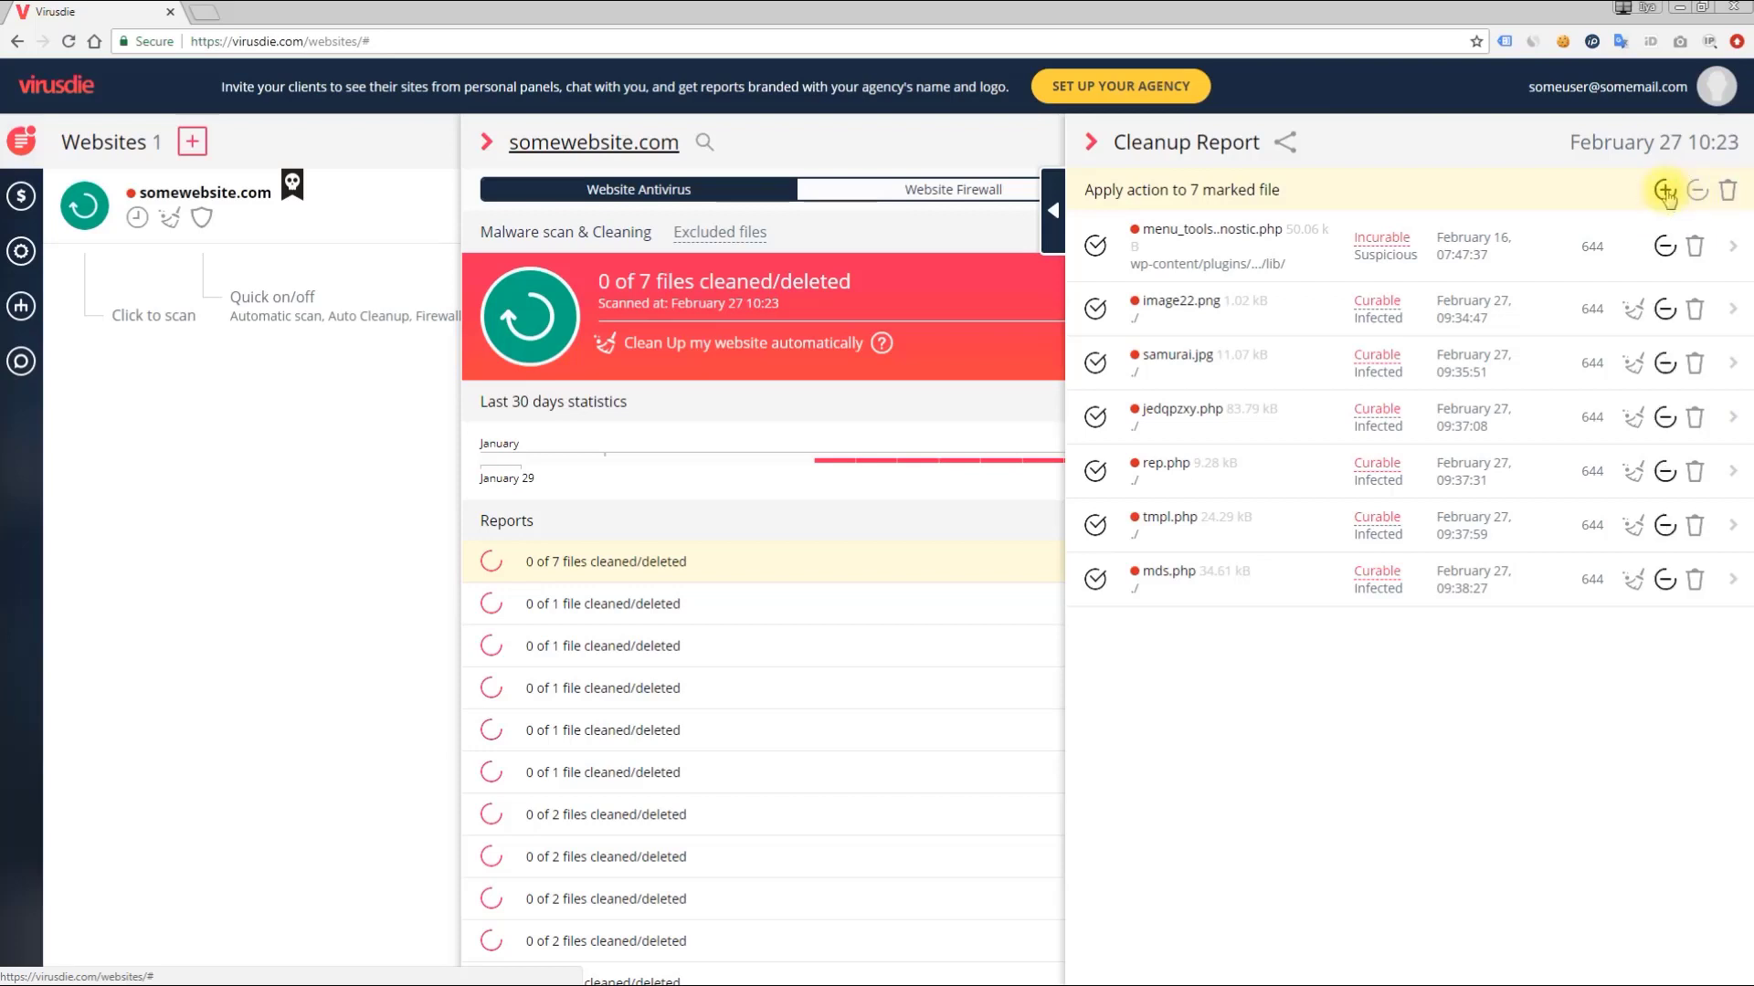
Open the Excluded files list of somewebsite.com and remove all seven files from it, starting with mds.php
{"action": "left_click", "coordinate": [774, 230]}
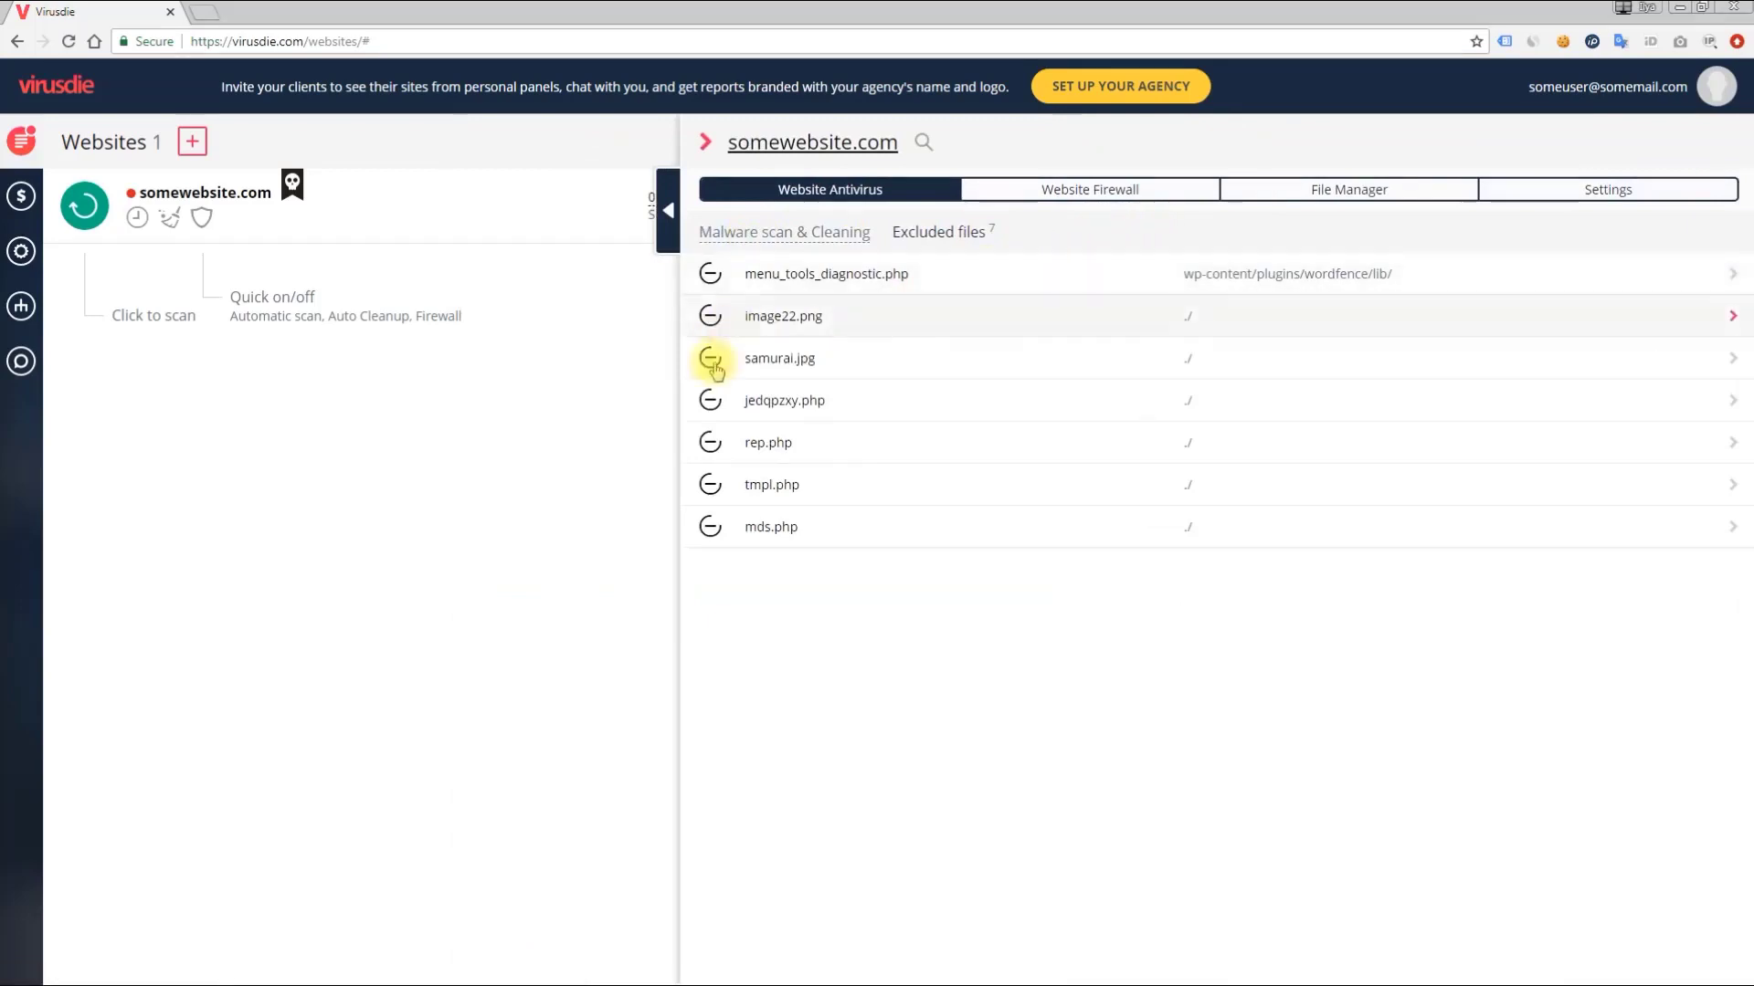
{"action": "left_click", "coordinate": [709, 530]}
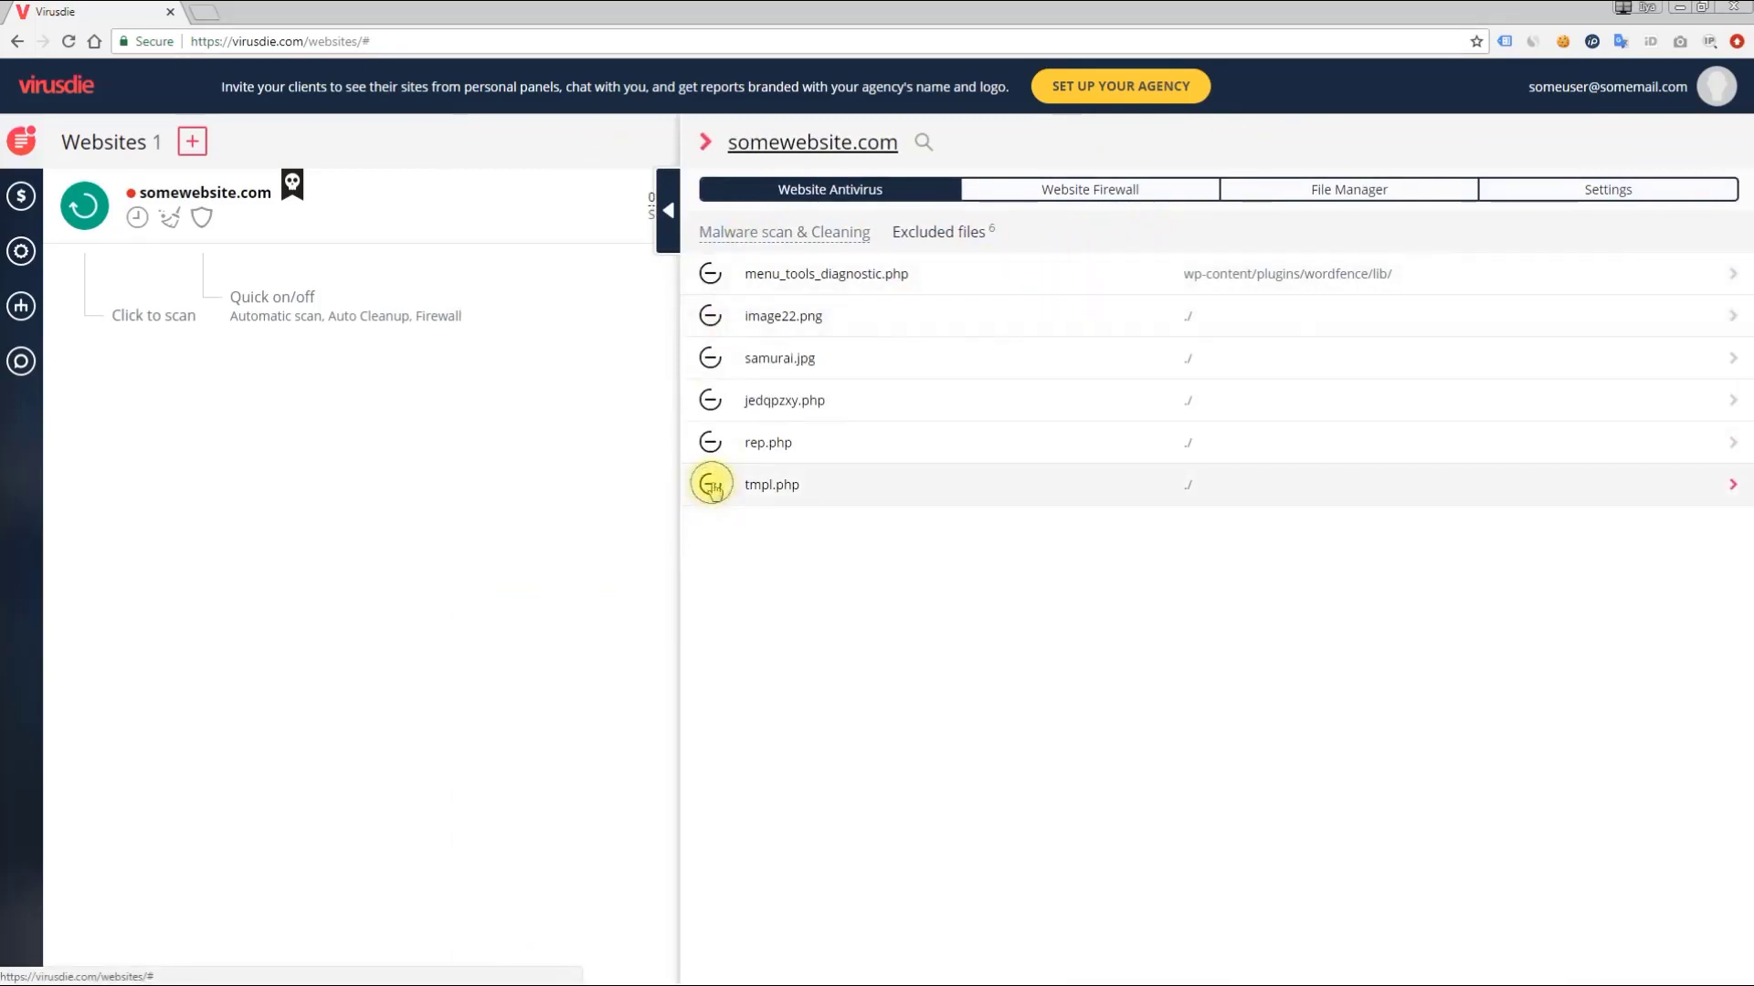
{"action": "left_click", "coordinate": [709, 486]}
{"action": "left_click", "coordinate": [711, 443]}
{"action": "left_click", "coordinate": [710, 401]}
{"action": "left_click", "coordinate": [711, 358]}
{"action": "left_click", "coordinate": [710, 316]}
{"action": "left_click", "coordinate": [709, 274]}
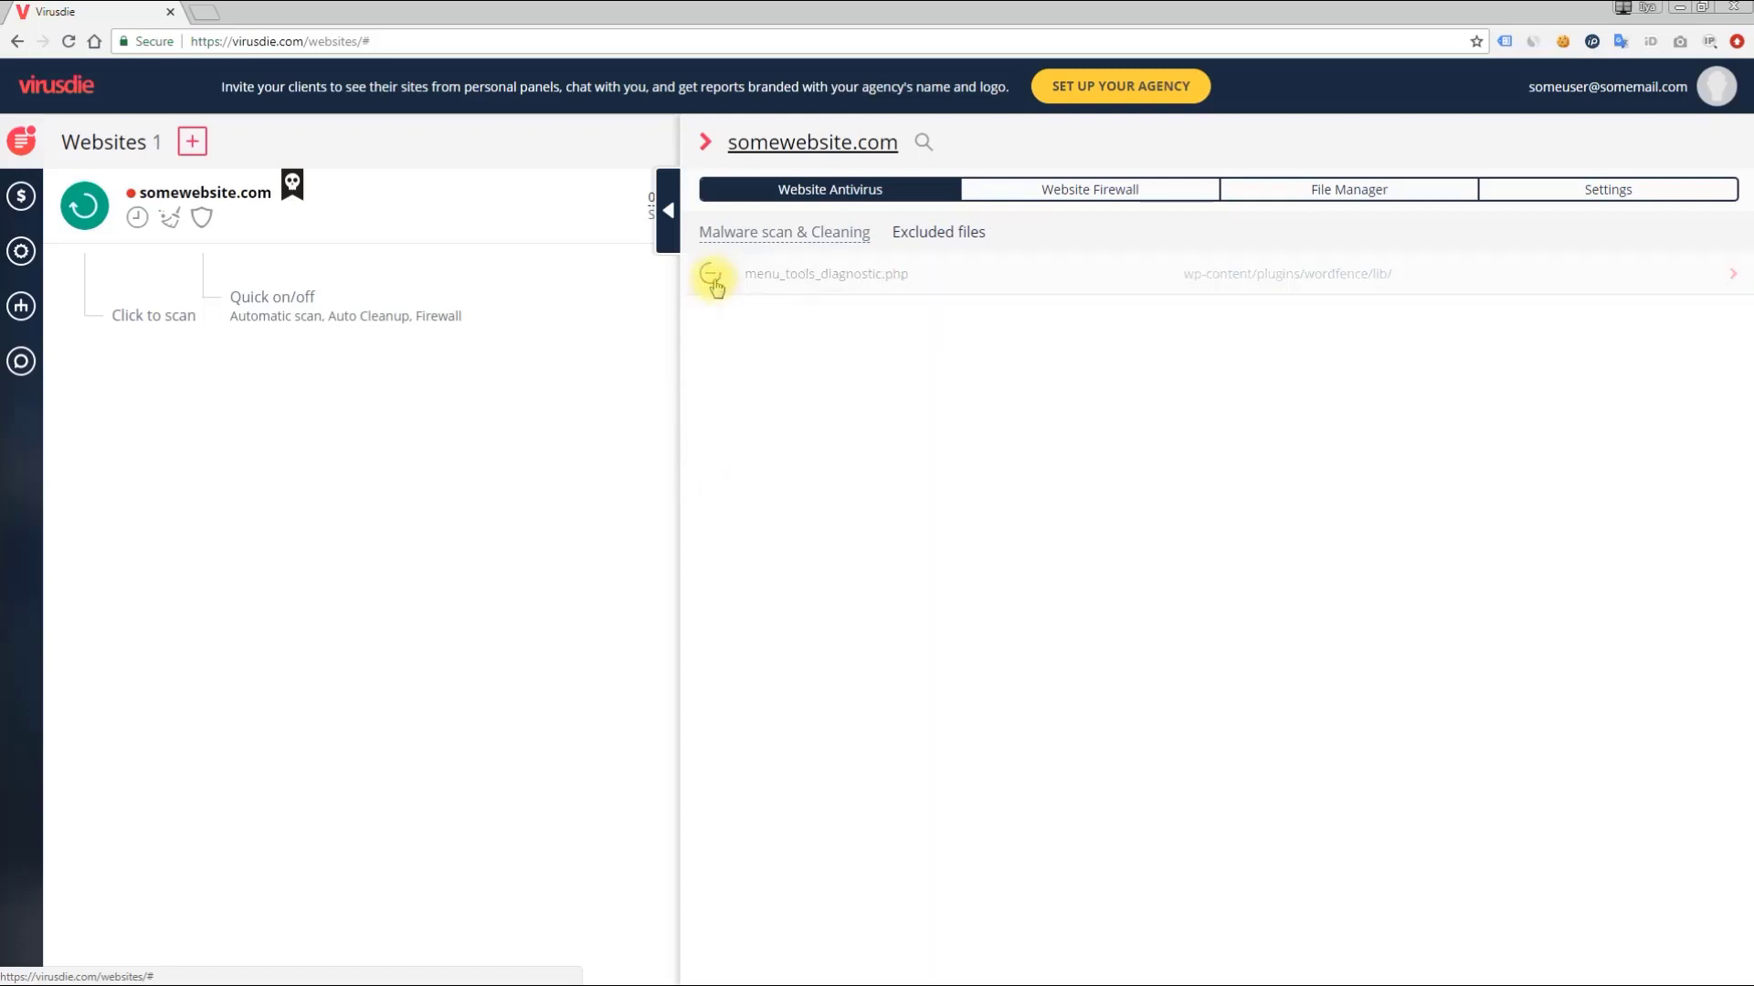
Return to Malware scan & Cleaning and switch automatic website cleanup on and back off
{"action": "left_click", "coordinate": [824, 230]}
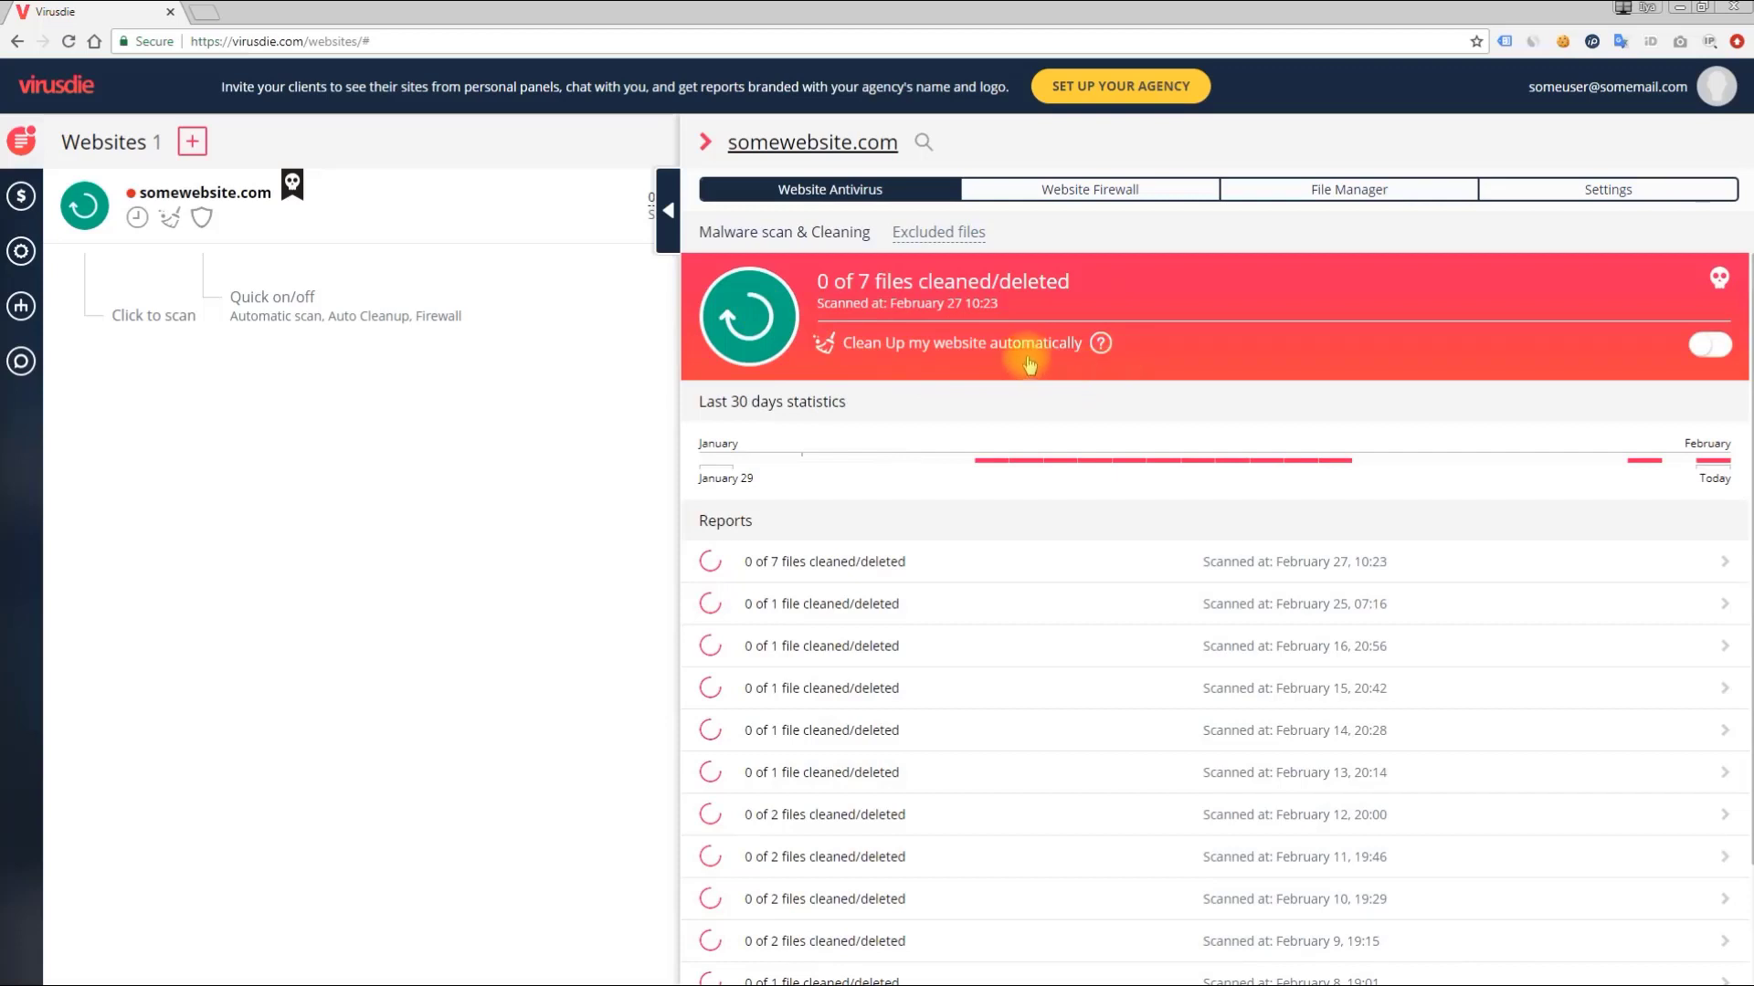
{"action": "left_click", "coordinate": [1709, 347]}
{"action": "left_click", "coordinate": [1710, 349]}
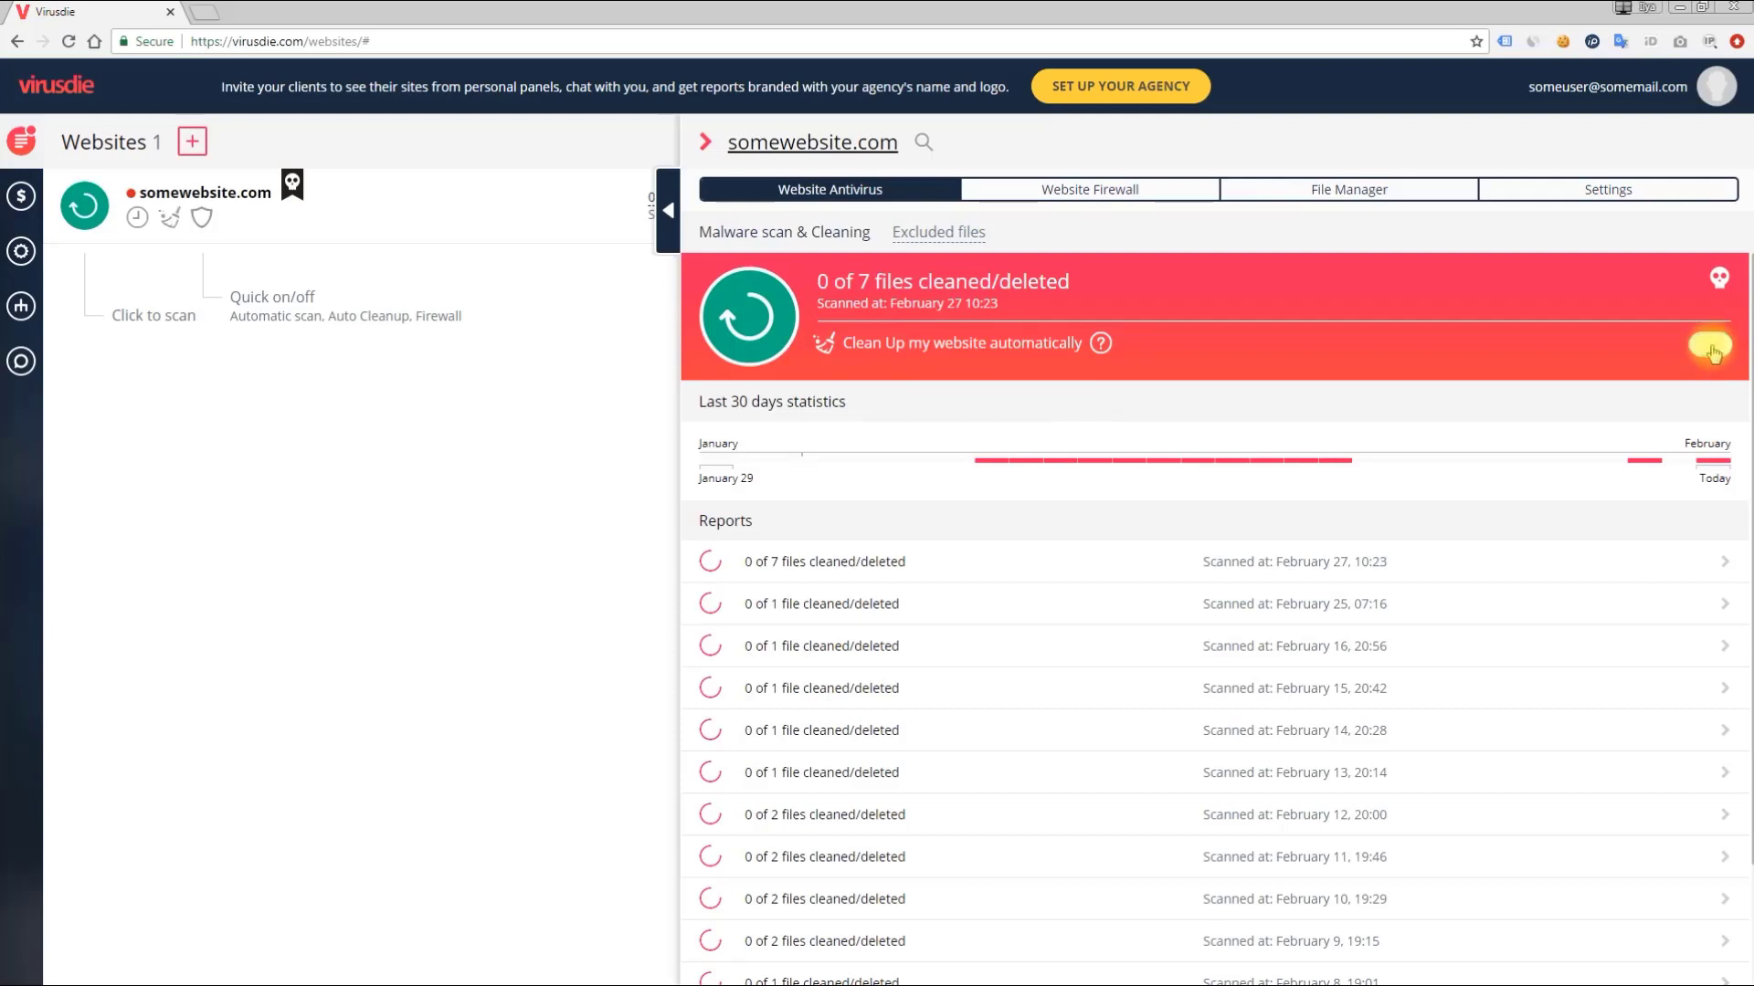
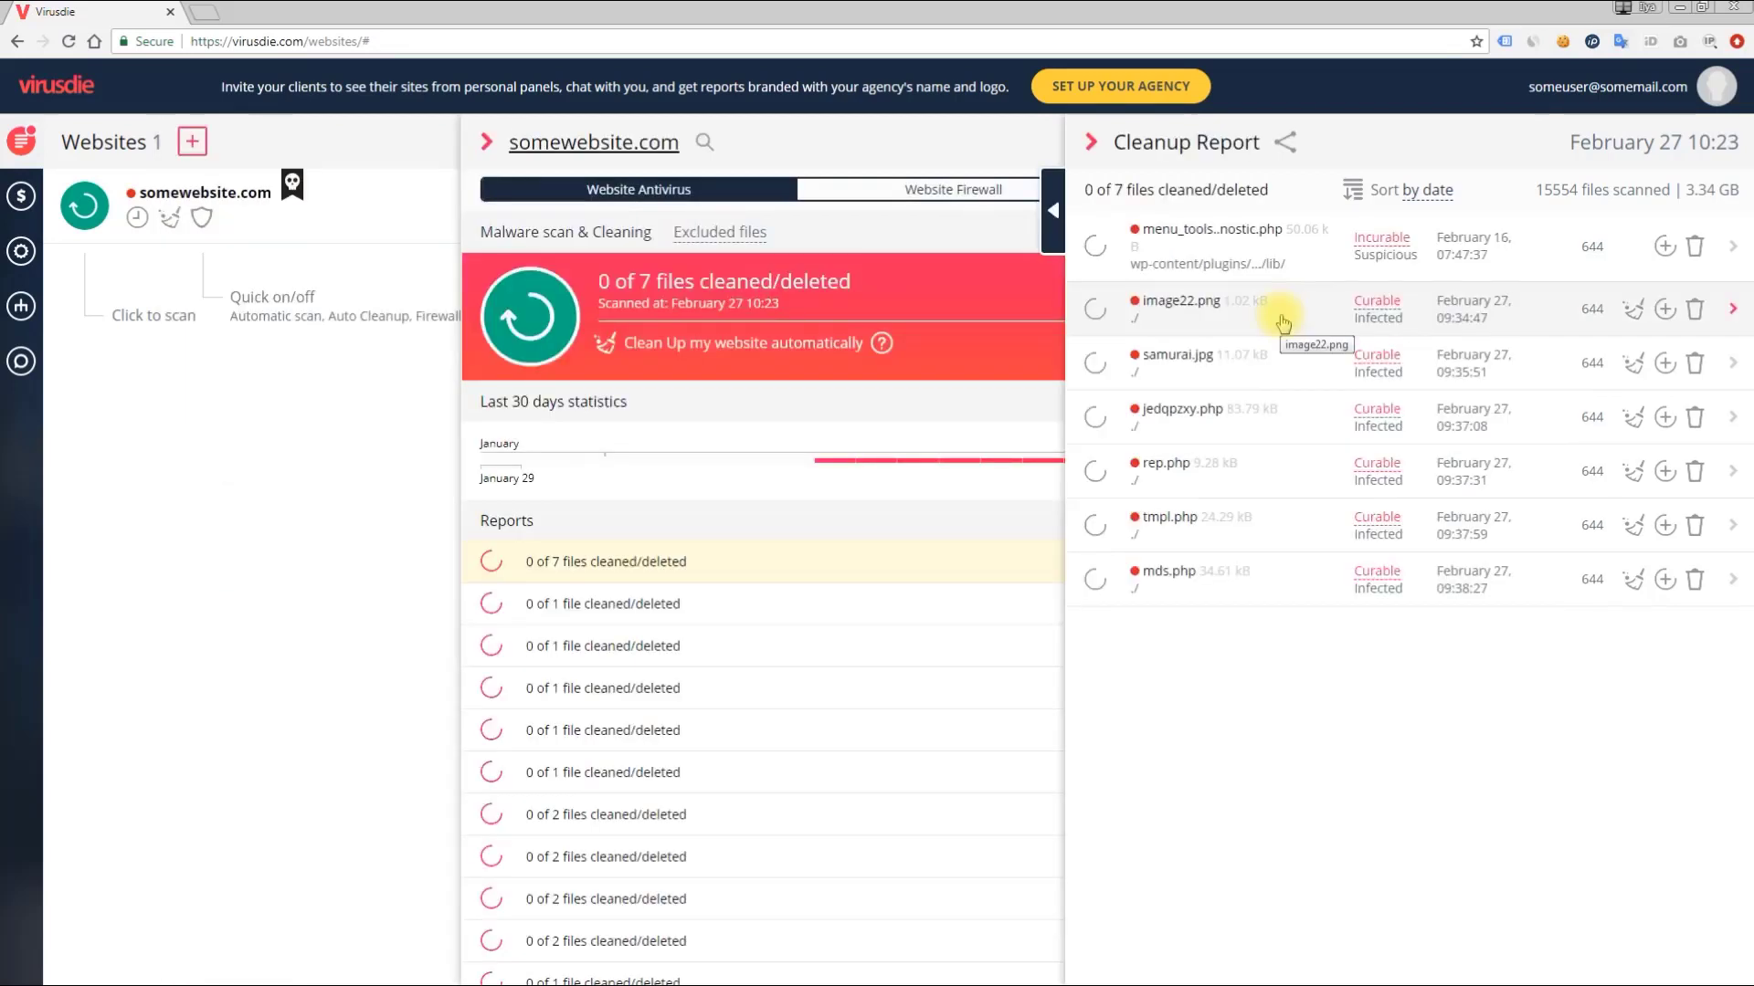
Open image22.png from the cleanup report, enlarge its editor and examine the highlighted malicious code
{"action": "left_click", "coordinate": [1283, 322]}
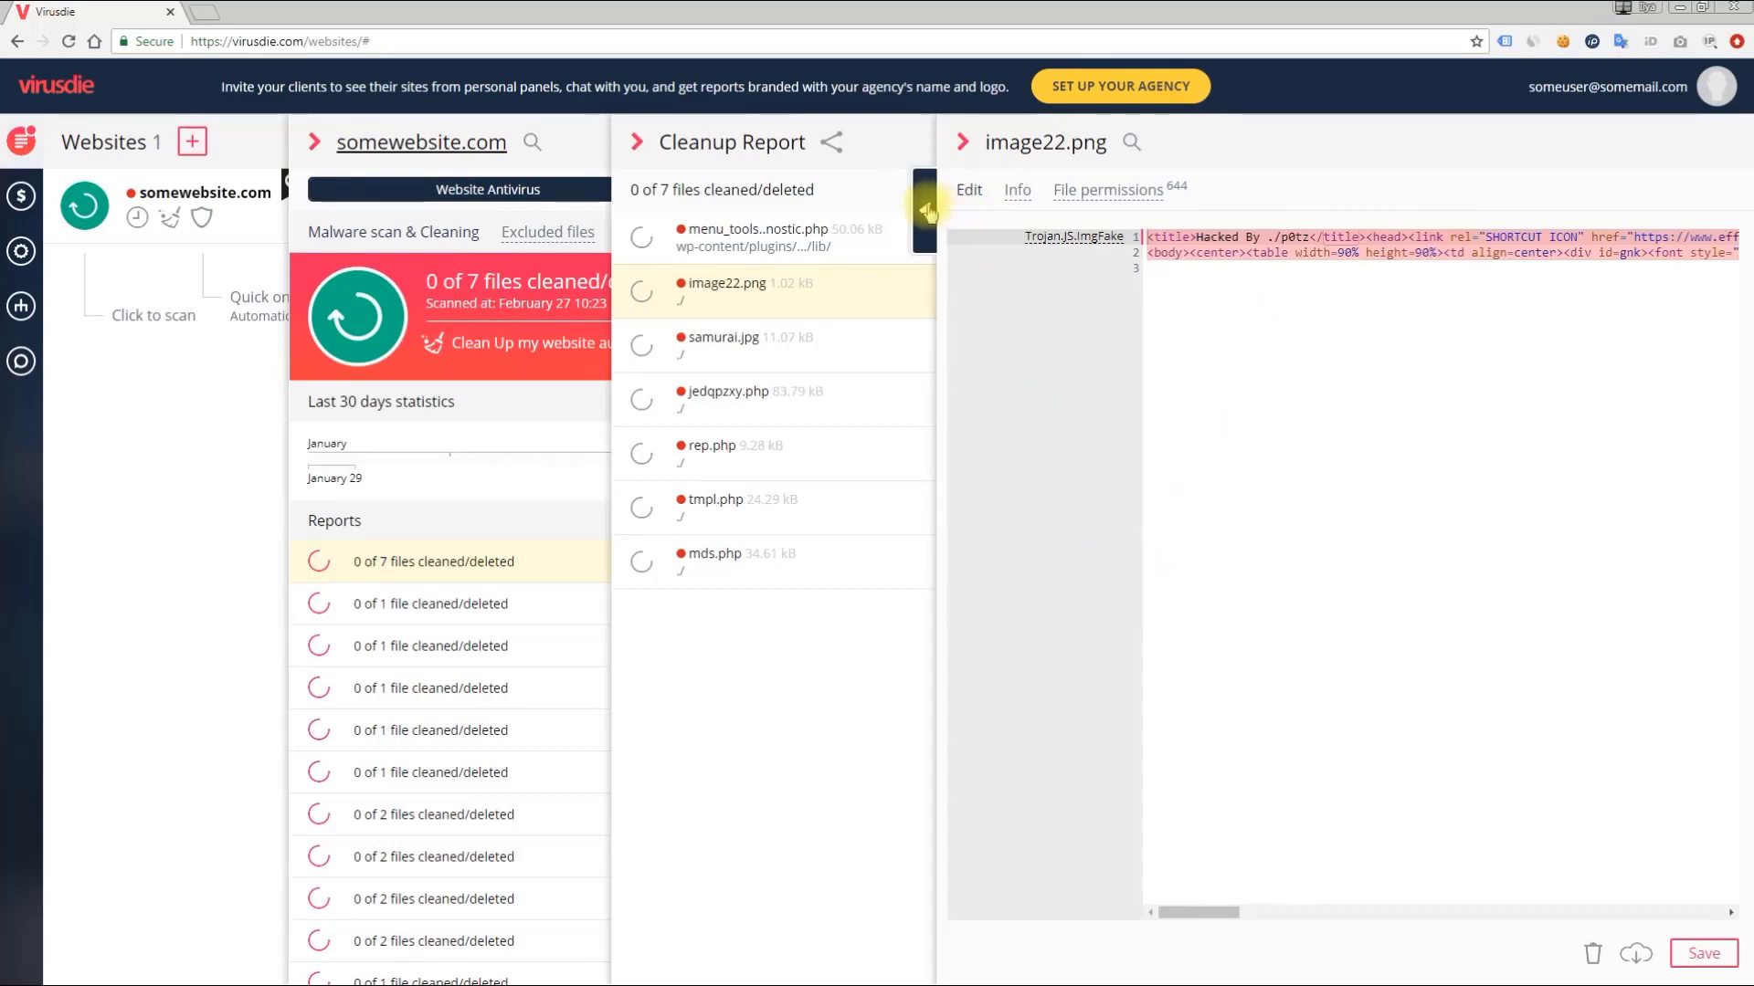
{"action": "left_click", "coordinate": [927, 212]}
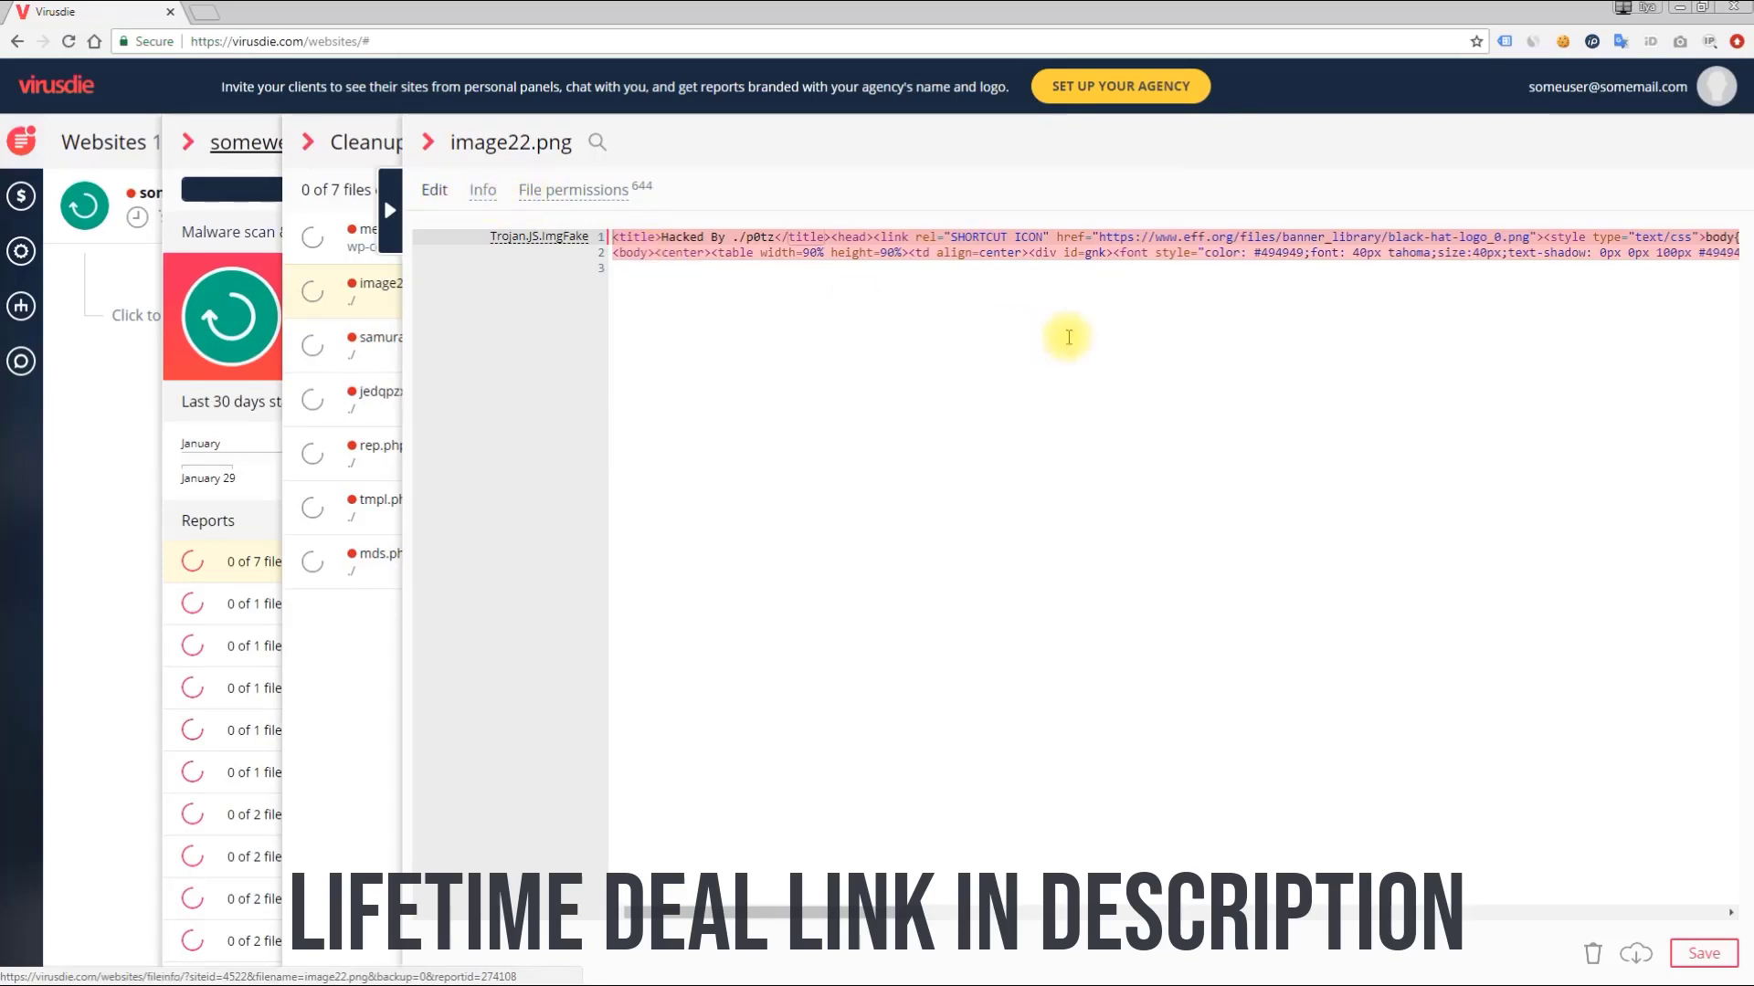
{"action": "left_click_drag", "start_coordinate": [813, 912], "coordinate": [676, 914]}
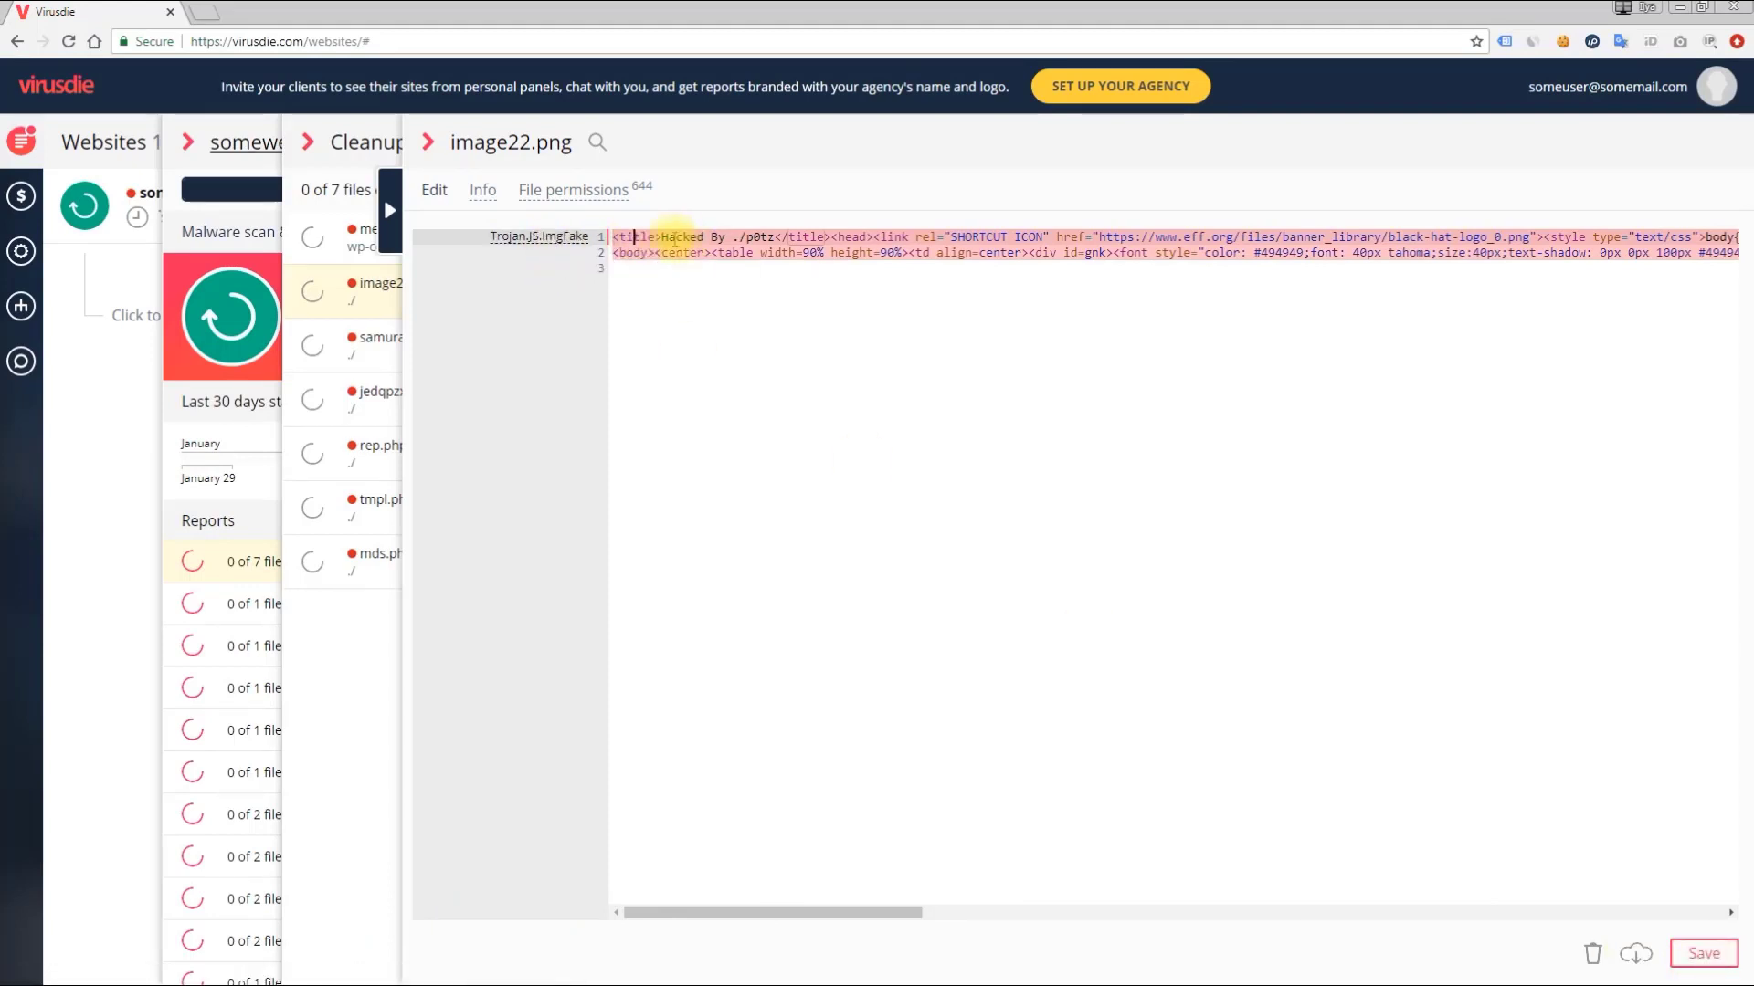
{"action": "left_click_drag", "start_coordinate": [614, 238], "coordinate": [1011, 260]}
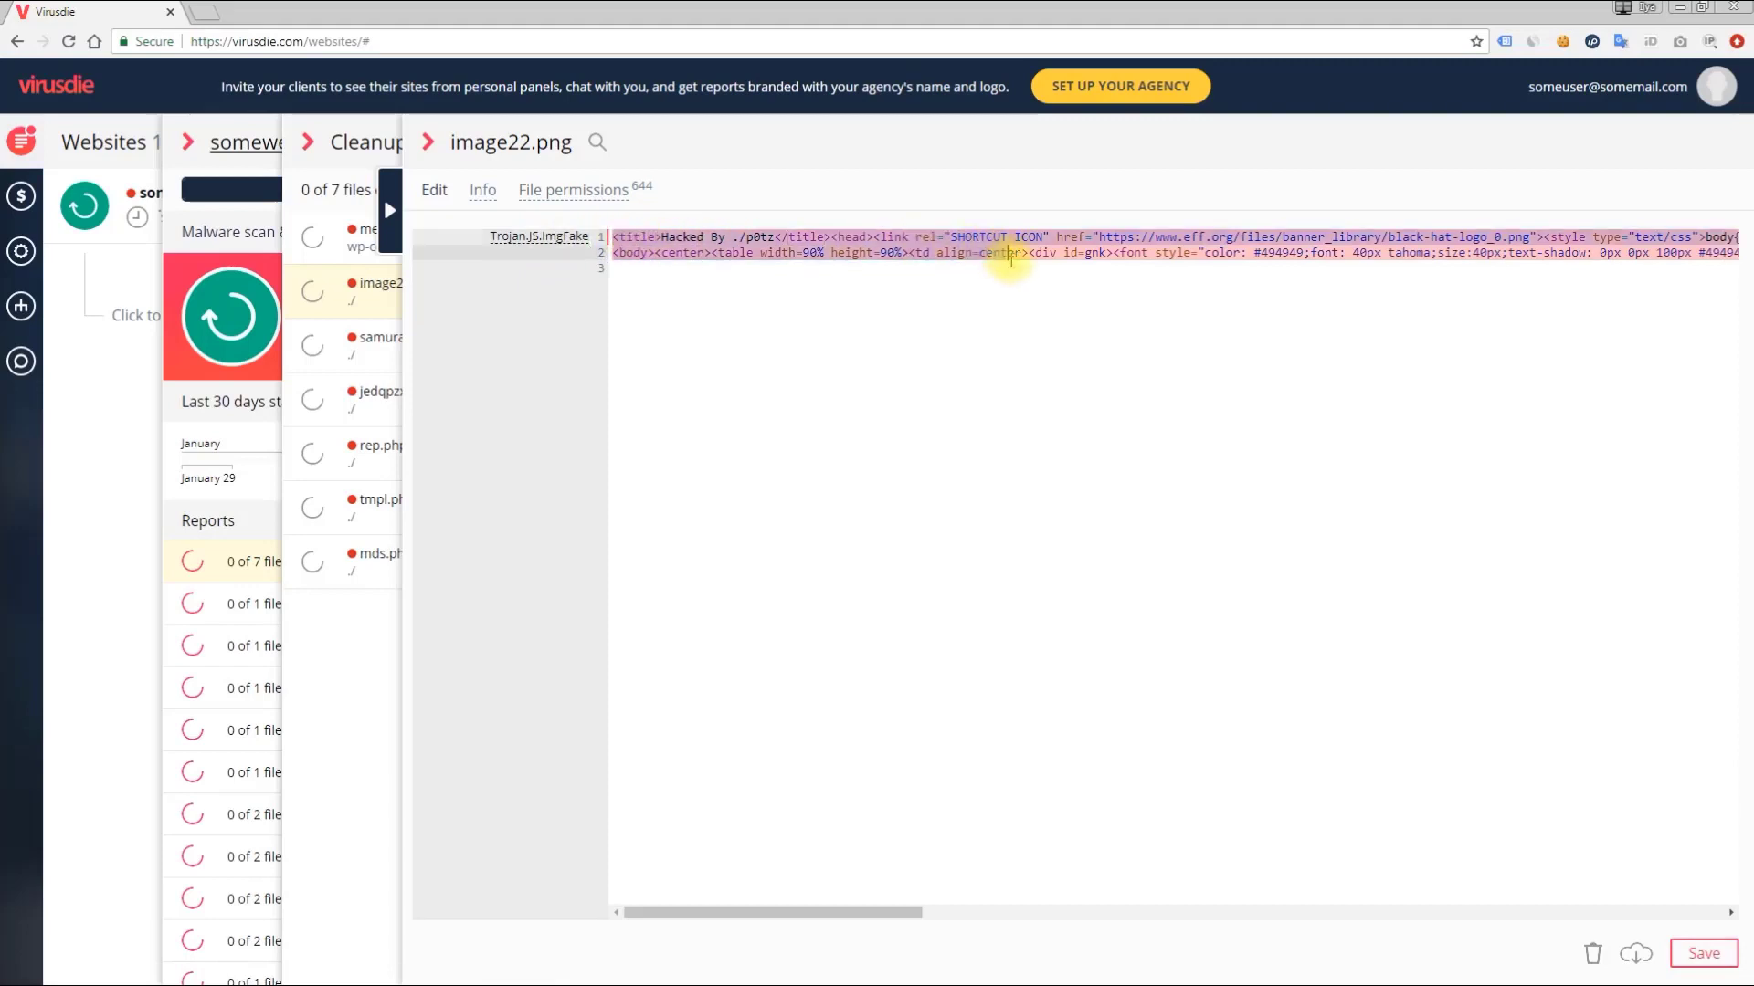
{"action": "left_click", "coordinate": [877, 268]}
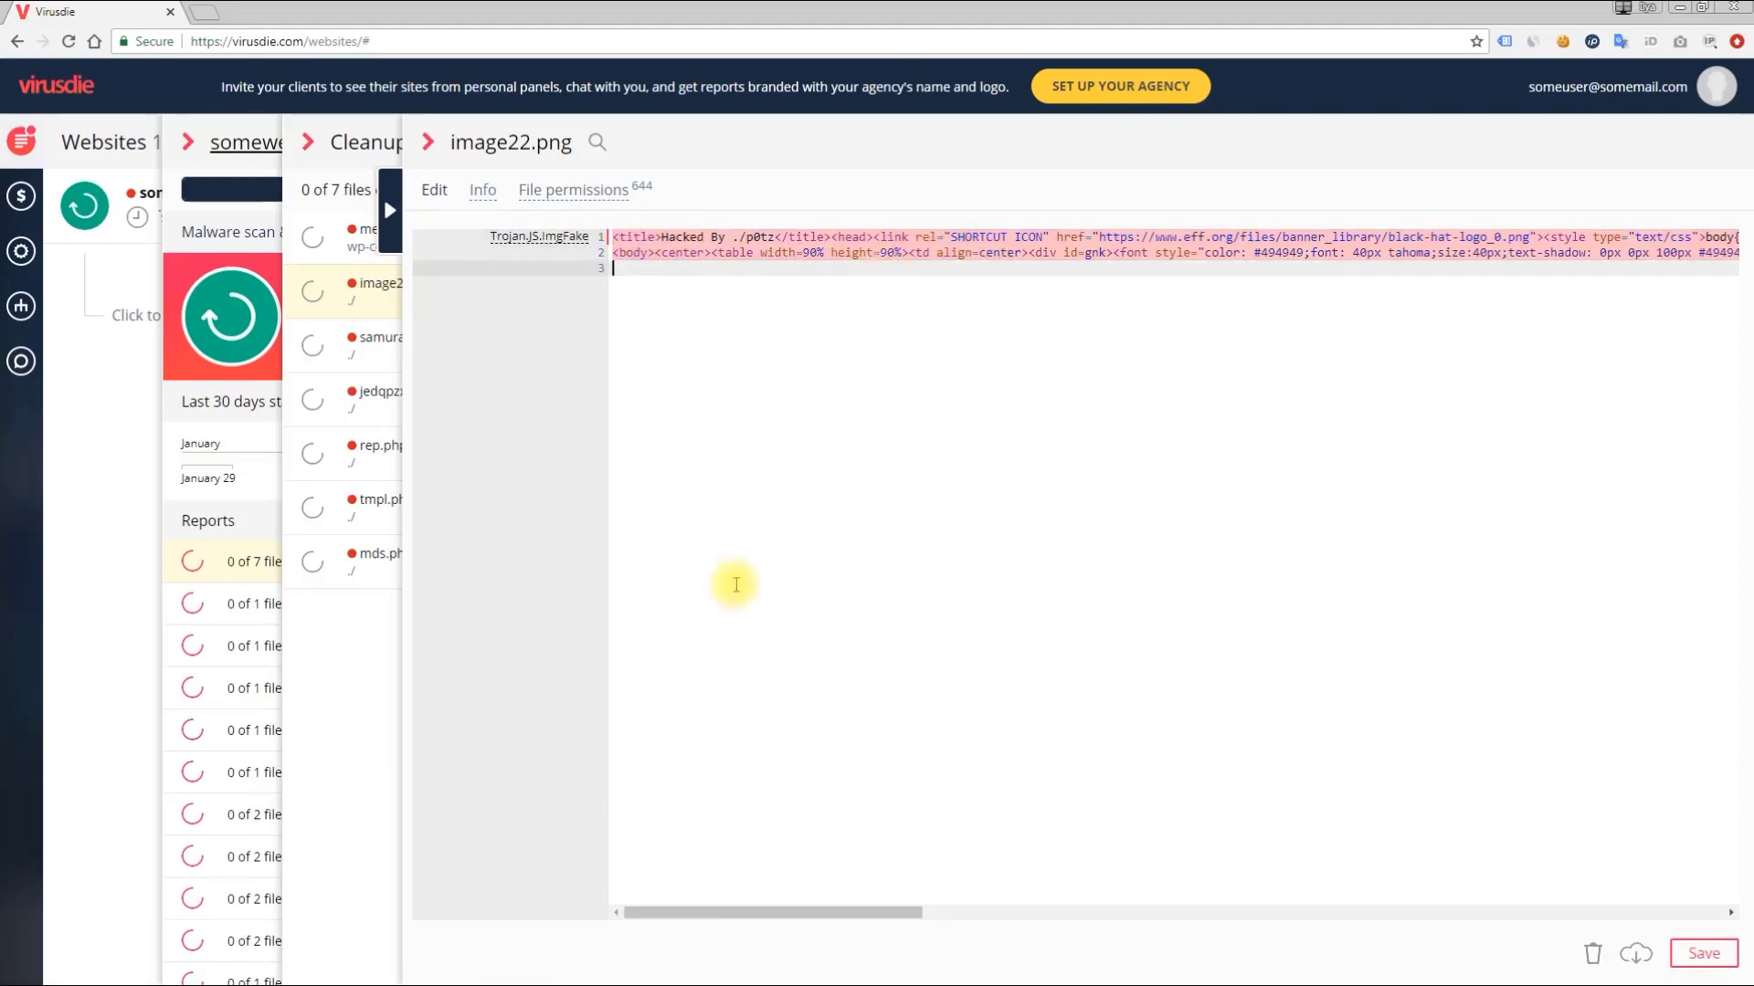
Review the Trojan.JS.ImgFake threat details, the file info of image22.png and the threat's description page
{"action": "left_click", "coordinate": [521, 243]}
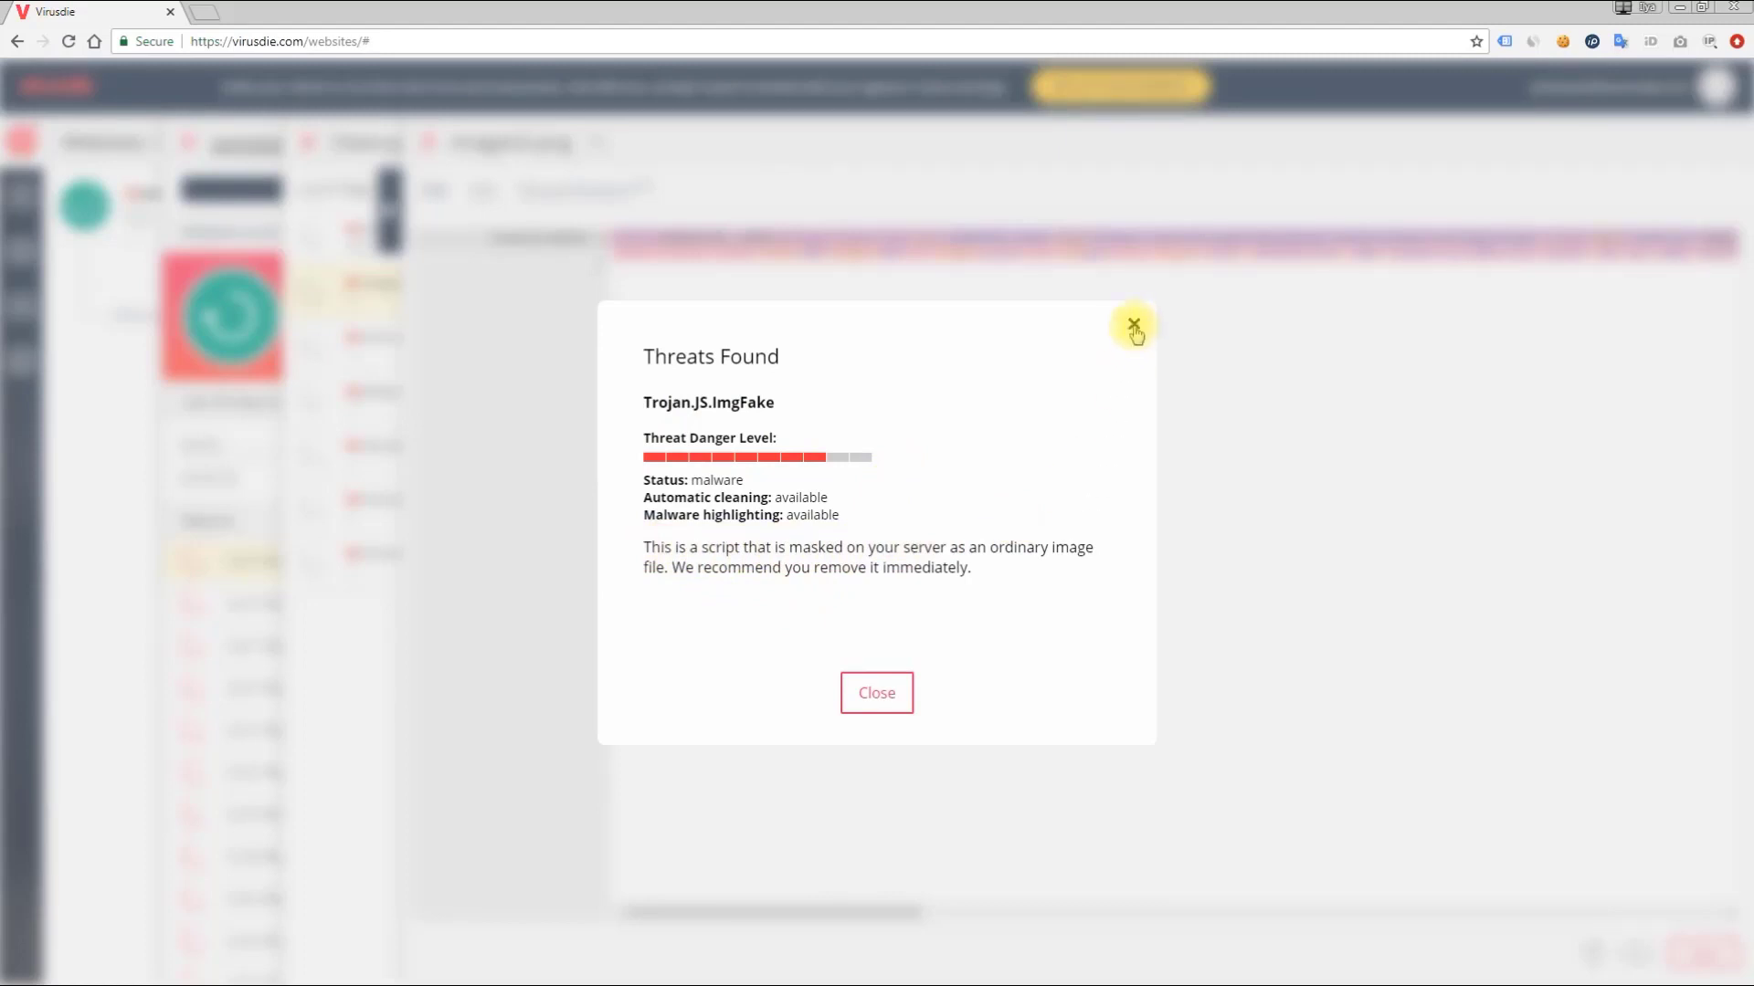
{"action": "left_click", "coordinate": [1133, 325]}
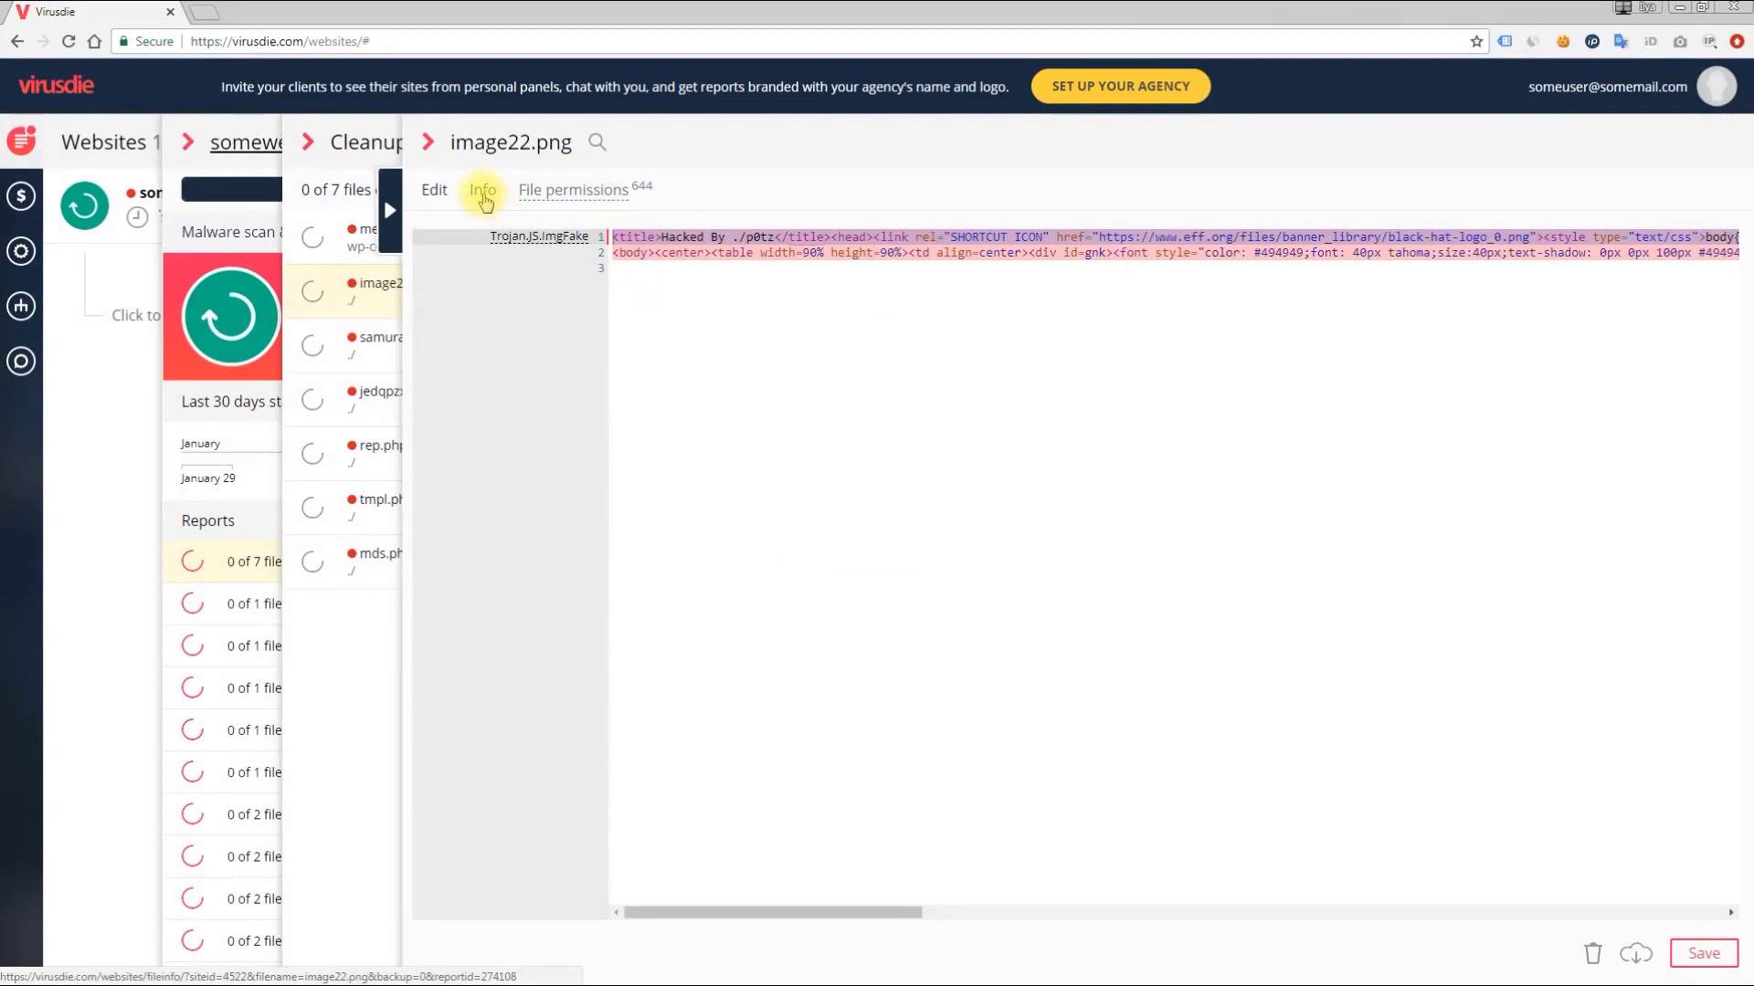
{"action": "left_click", "coordinate": [483, 192]}
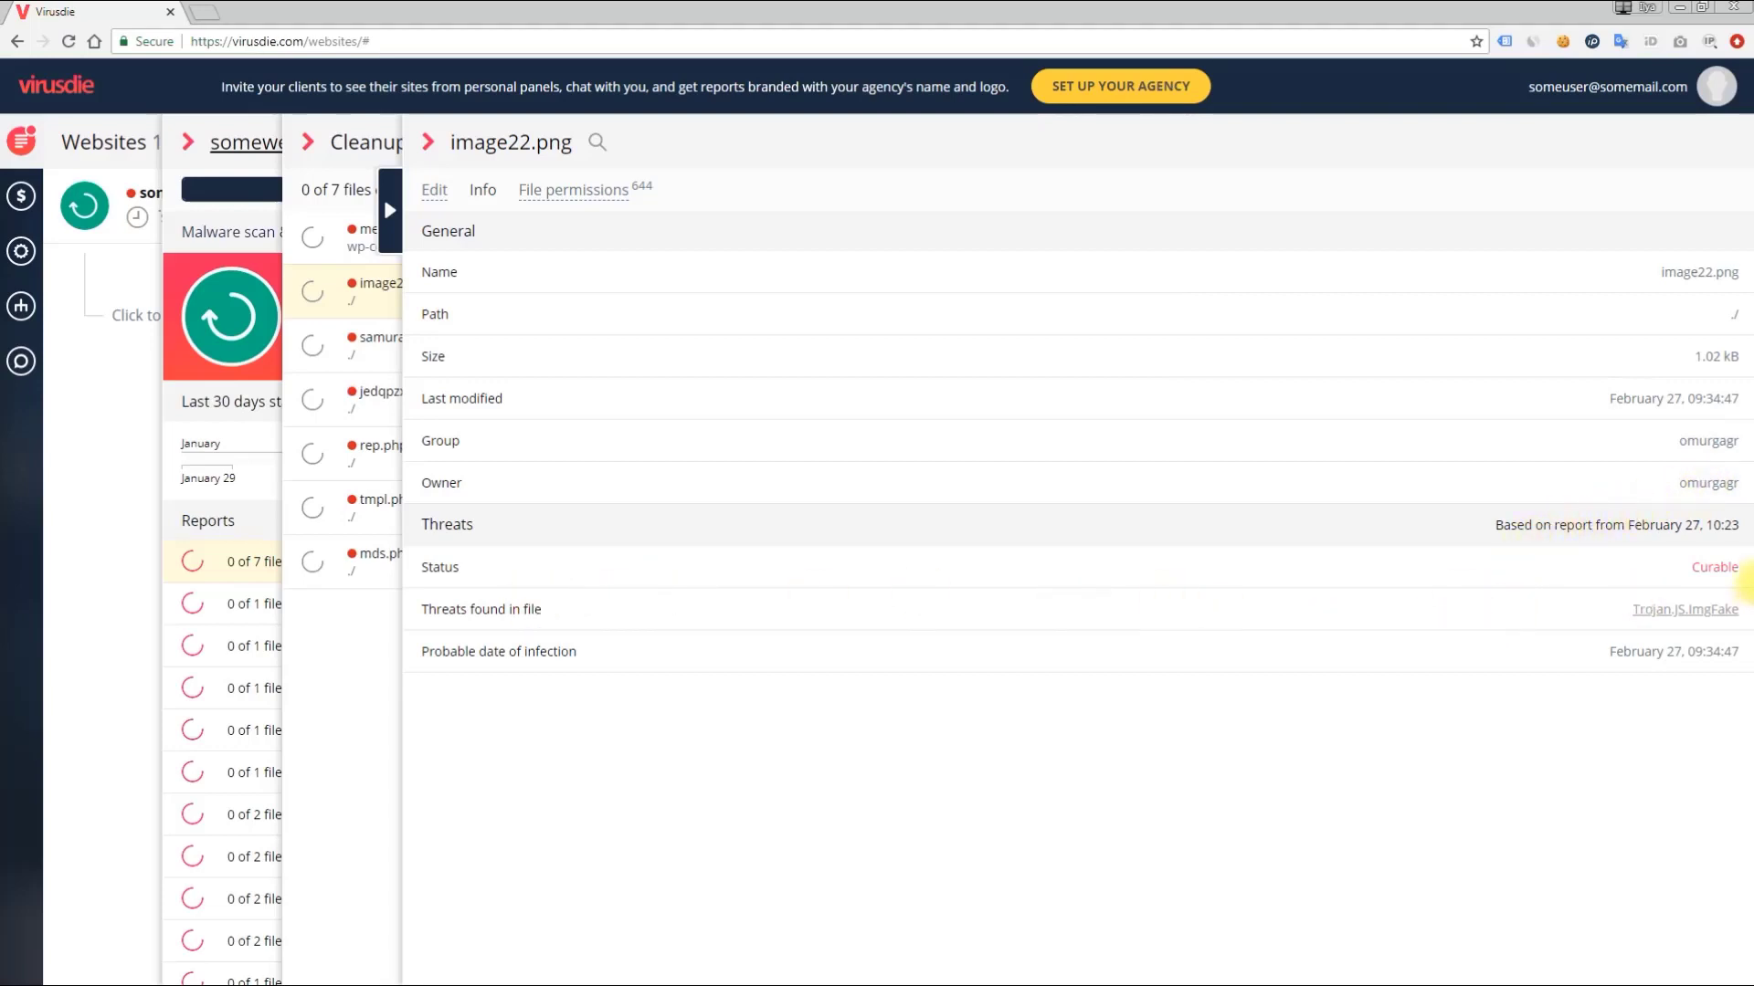
{"action": "left_click", "coordinate": [1663, 610]}
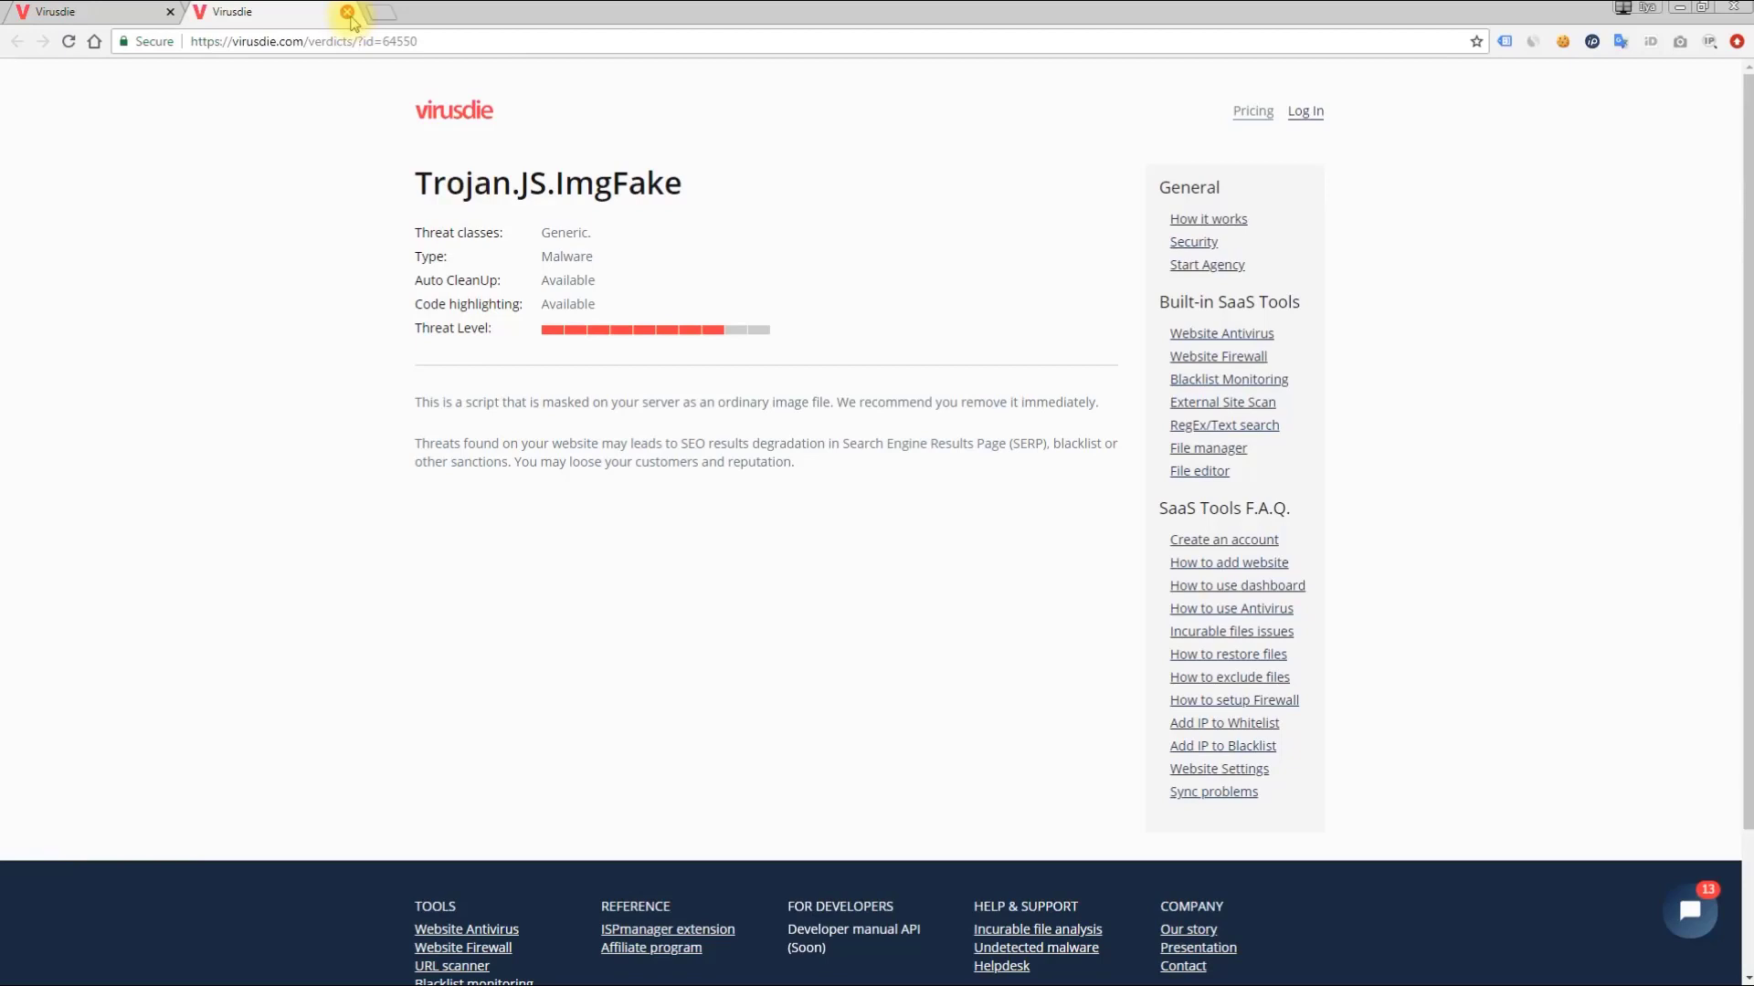
{"action": "left_click", "coordinate": [348, 13]}
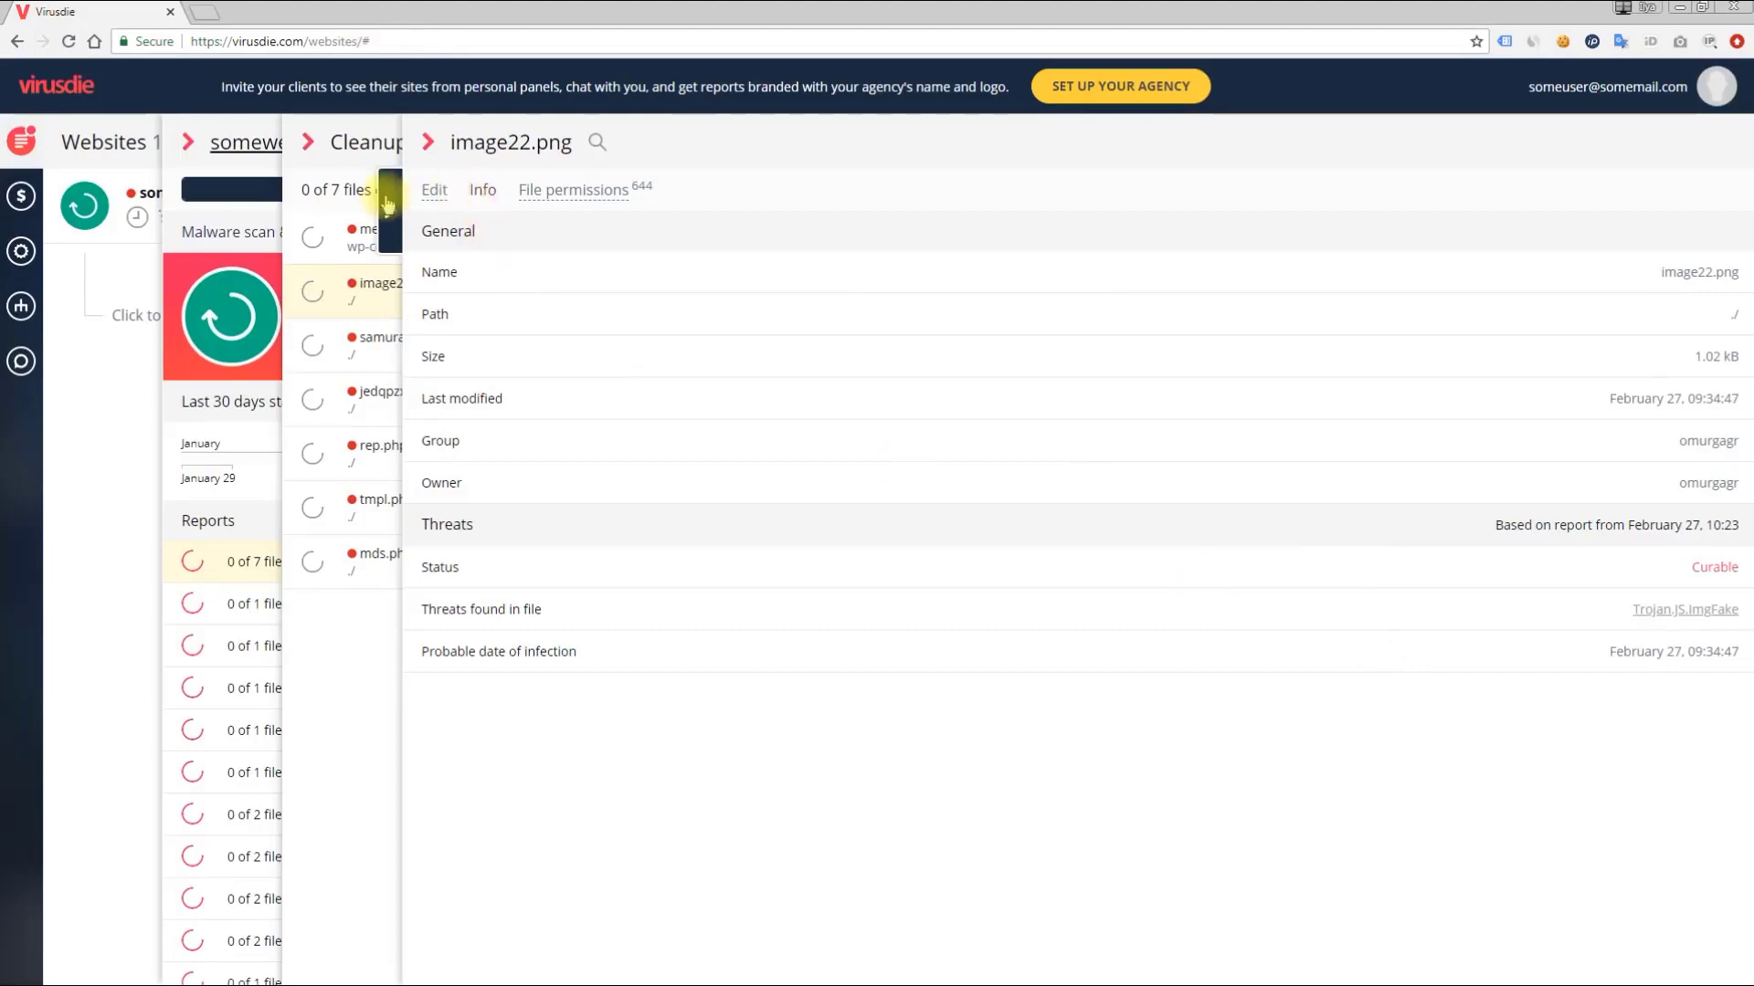
Check the file permissions of image22.png, return to its code and close the file to get back to the report
{"action": "left_click", "coordinate": [548, 190]}
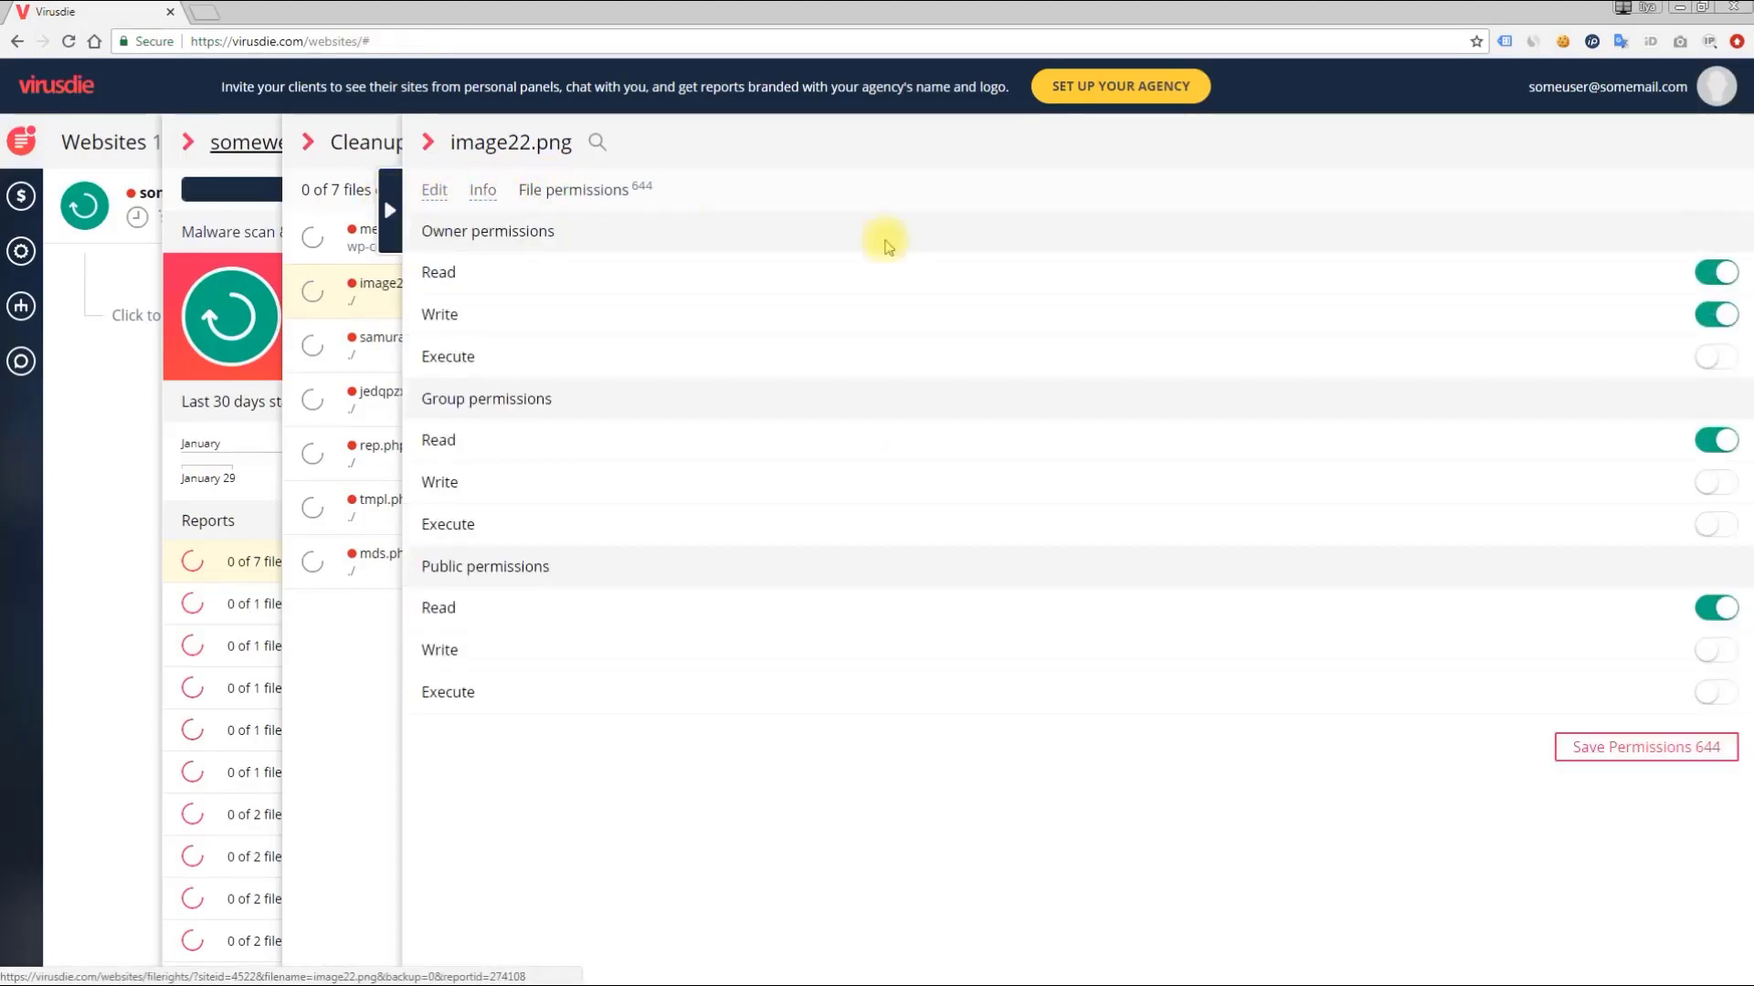
{"action": "left_click", "coordinate": [1717, 316]}
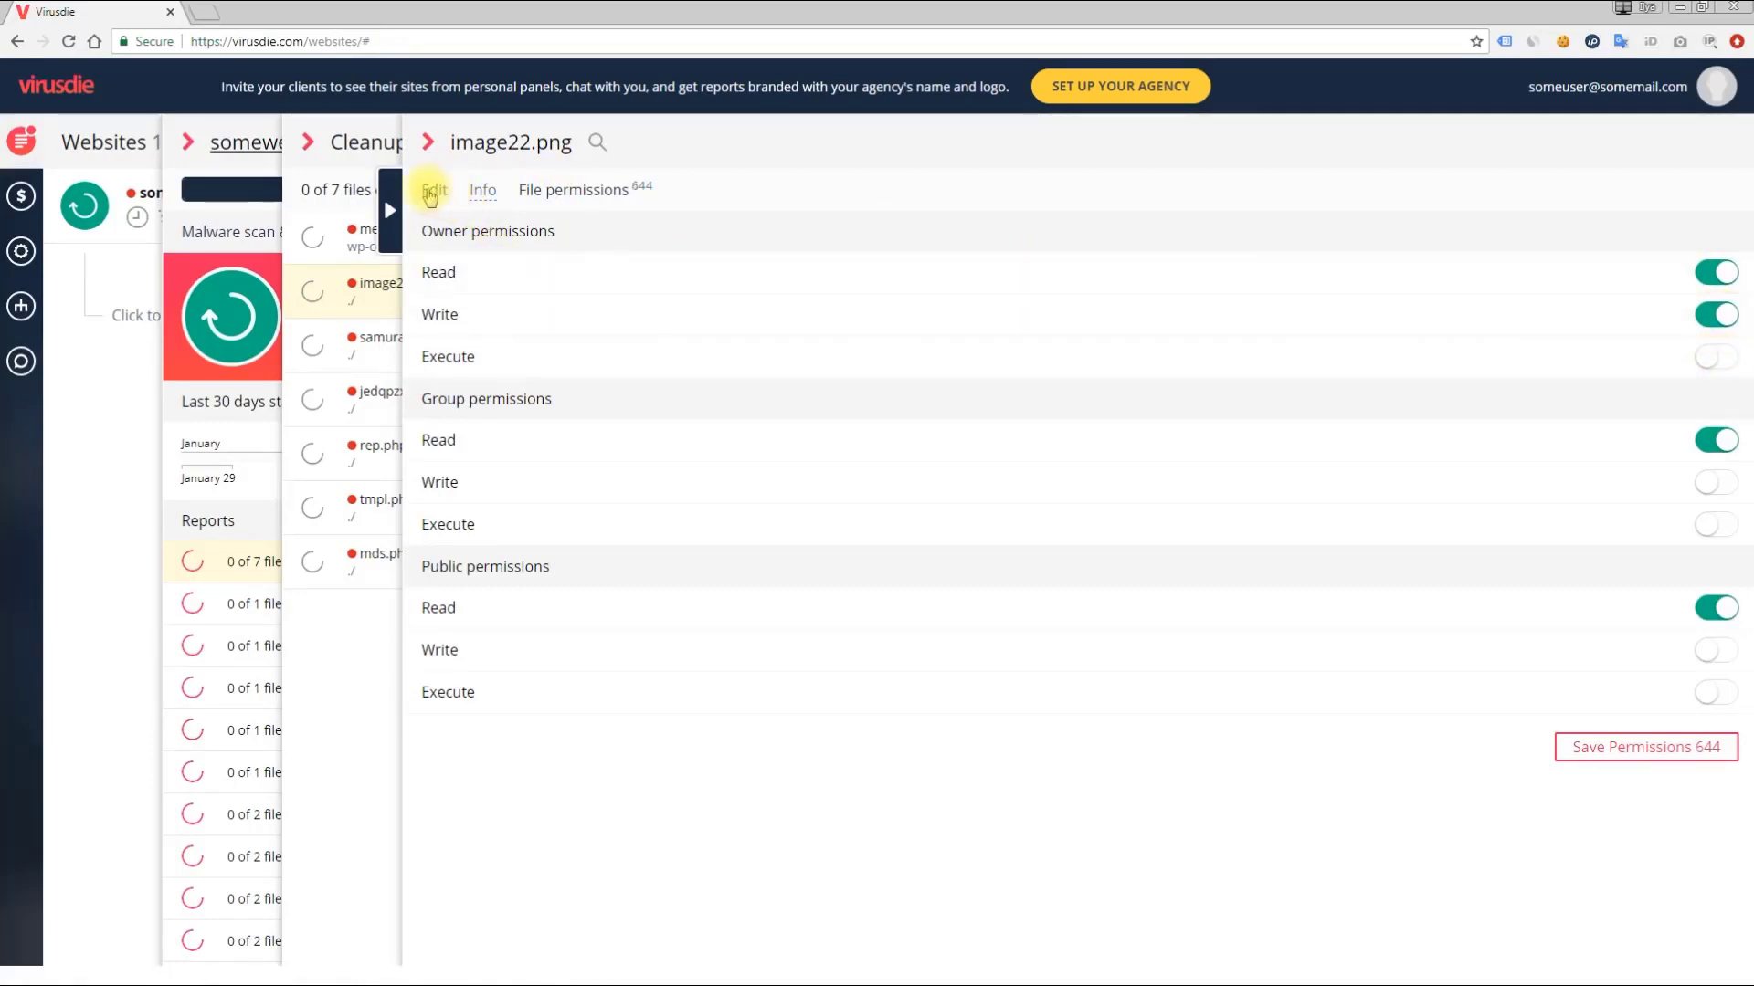
{"action": "left_click", "coordinate": [433, 196]}
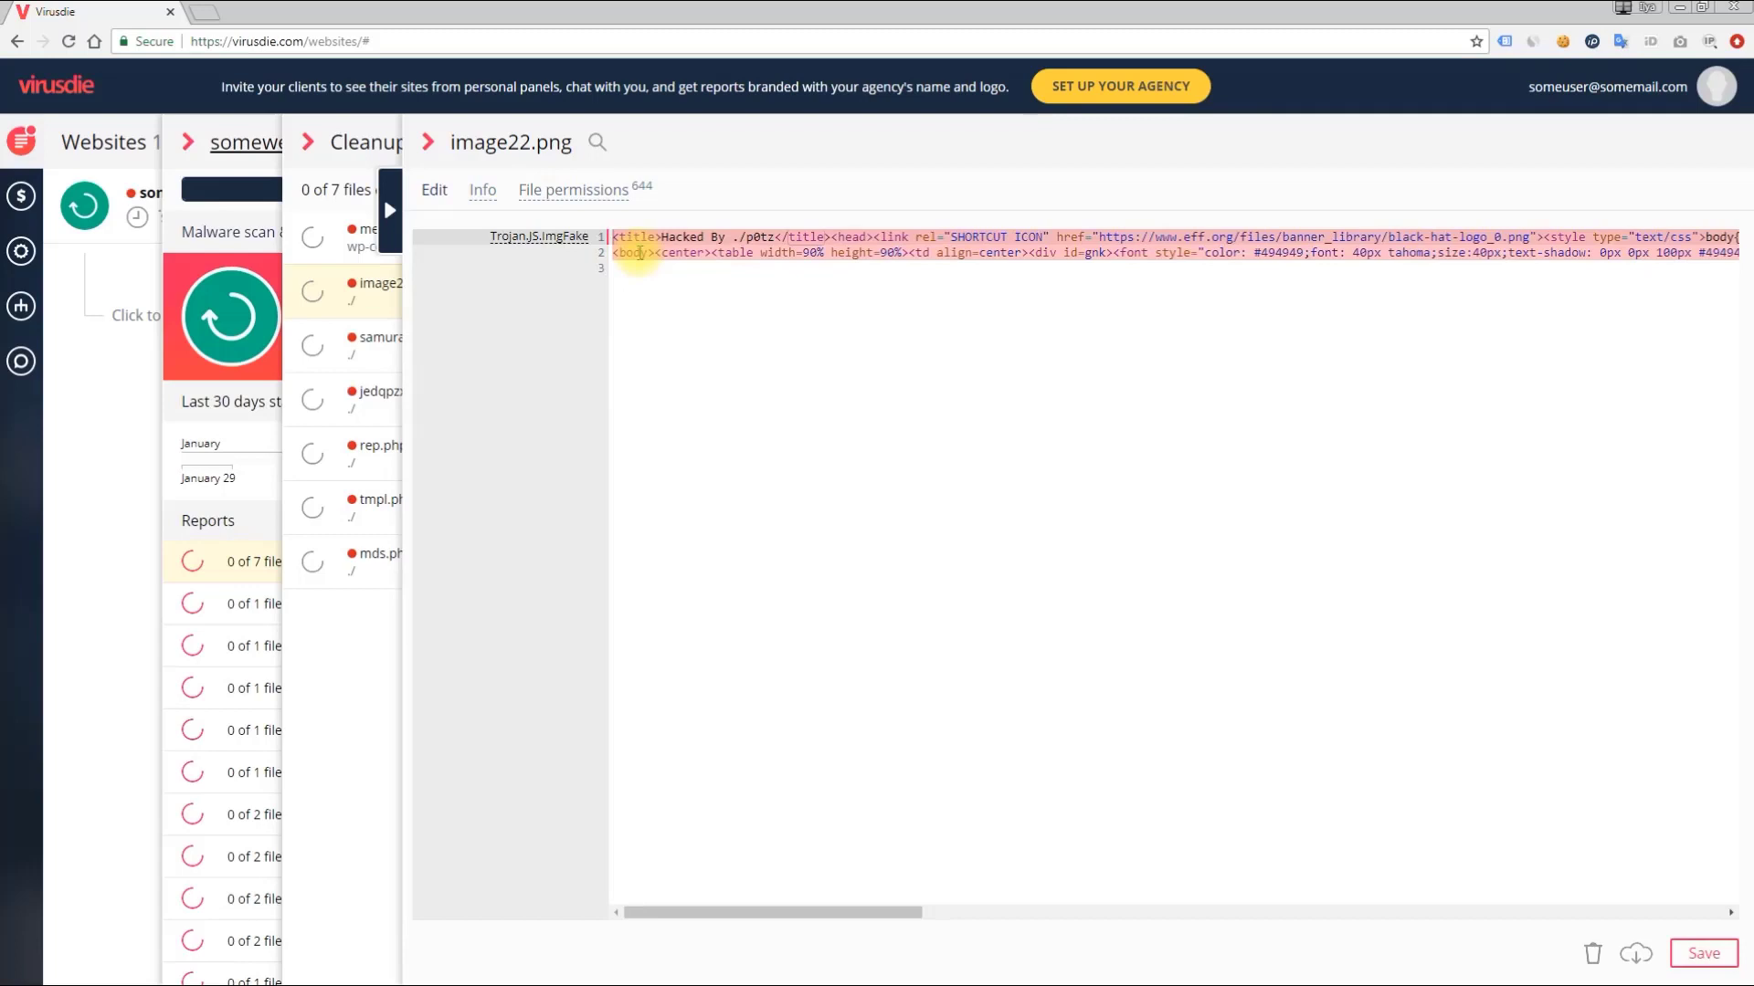
{"action": "left_click", "coordinate": [390, 211]}
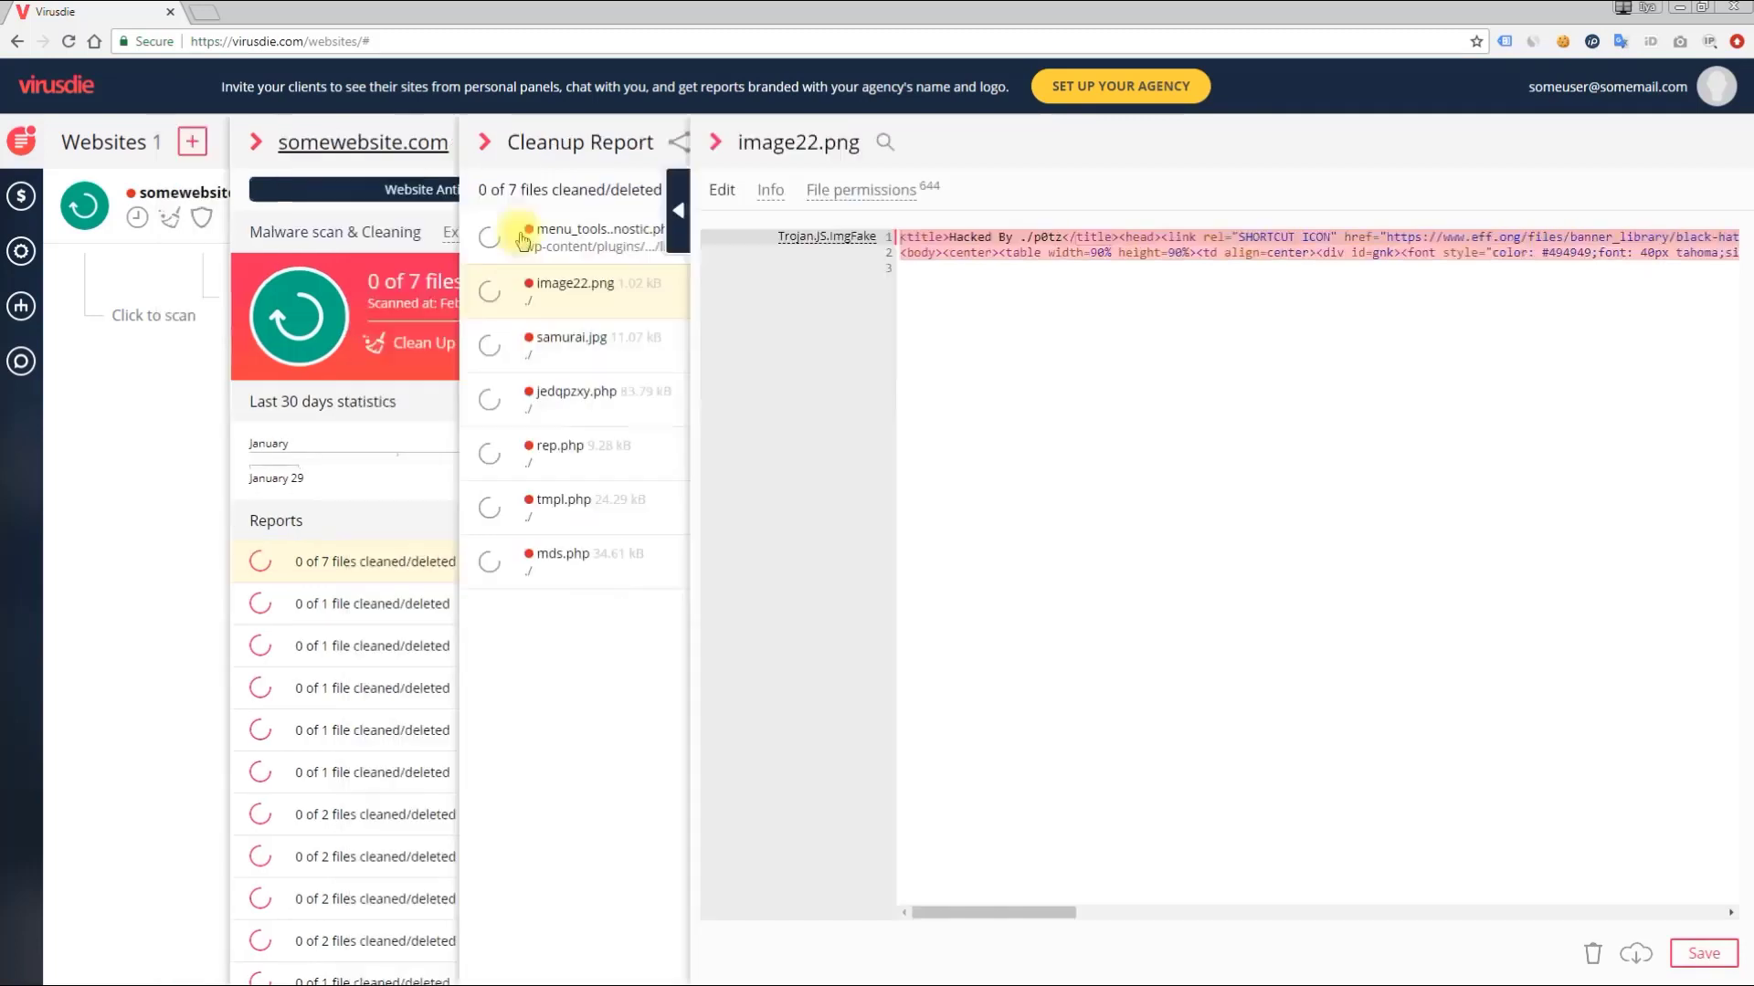
{"action": "left_click", "coordinate": [947, 154]}
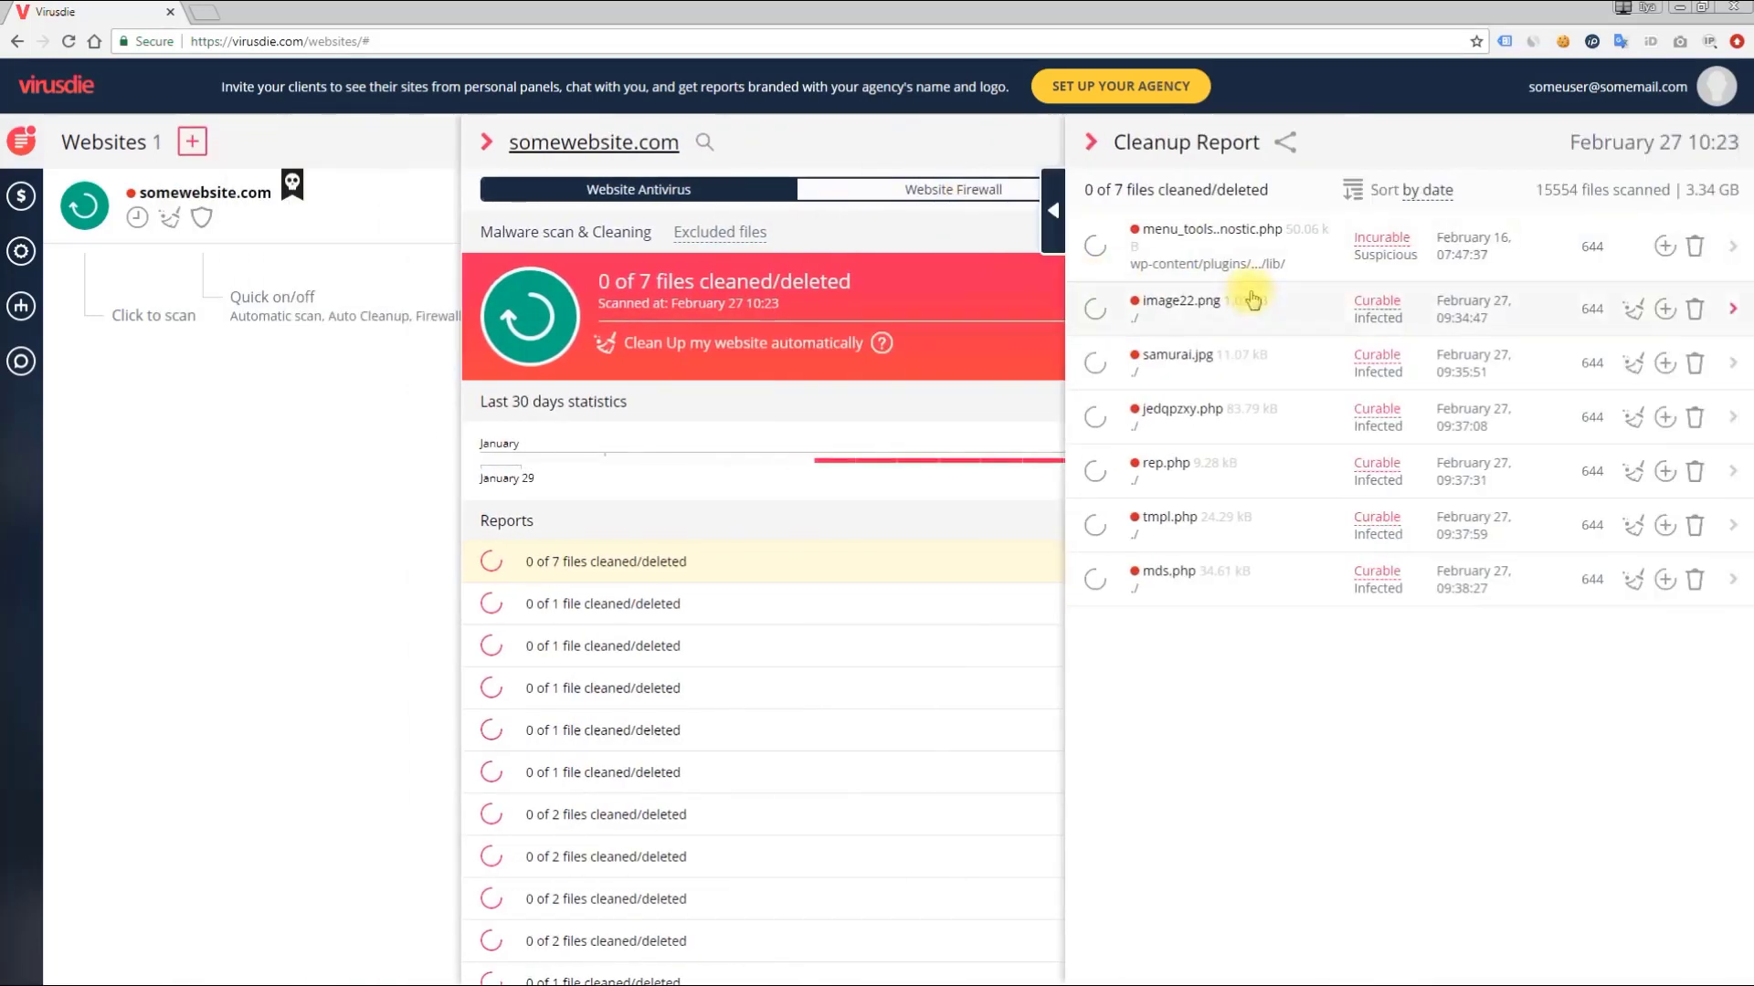
Clean up image22.png from the February 27, 10:23 report and dismiss the cleanup dialog
{"action": "left_click", "coordinate": [1634, 311]}
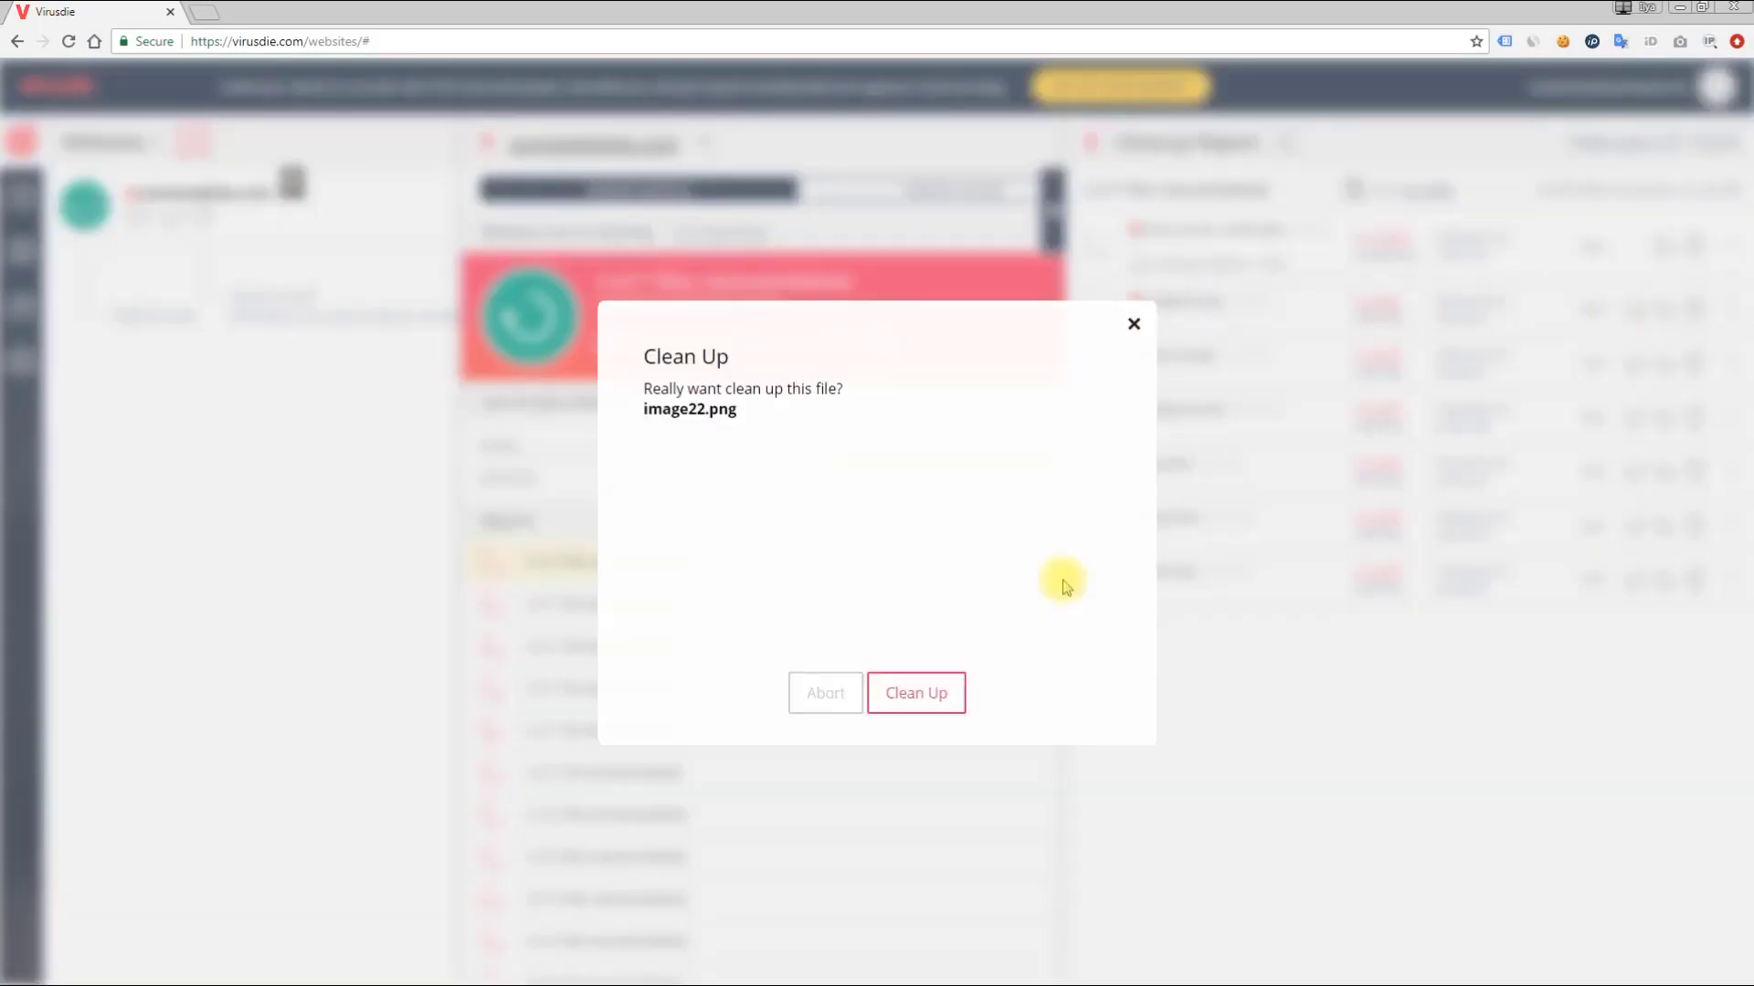
{"action": "left_click", "coordinate": [916, 703]}
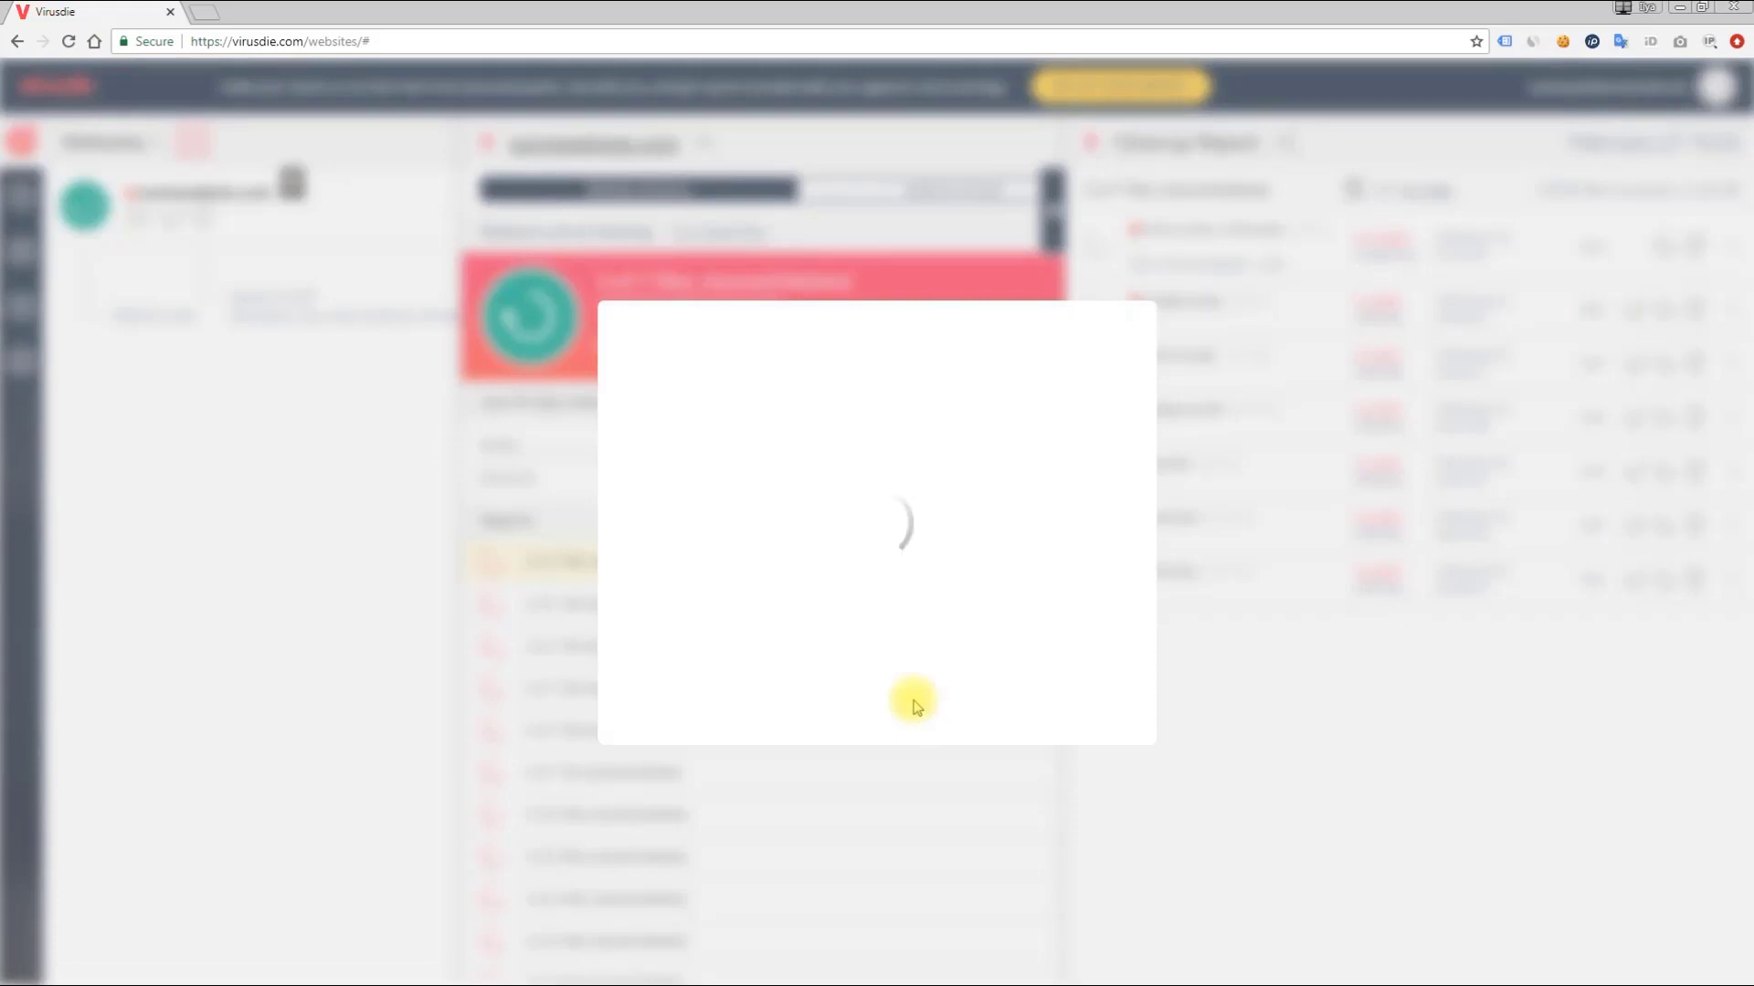
{"action": "left_click", "coordinate": [916, 703]}
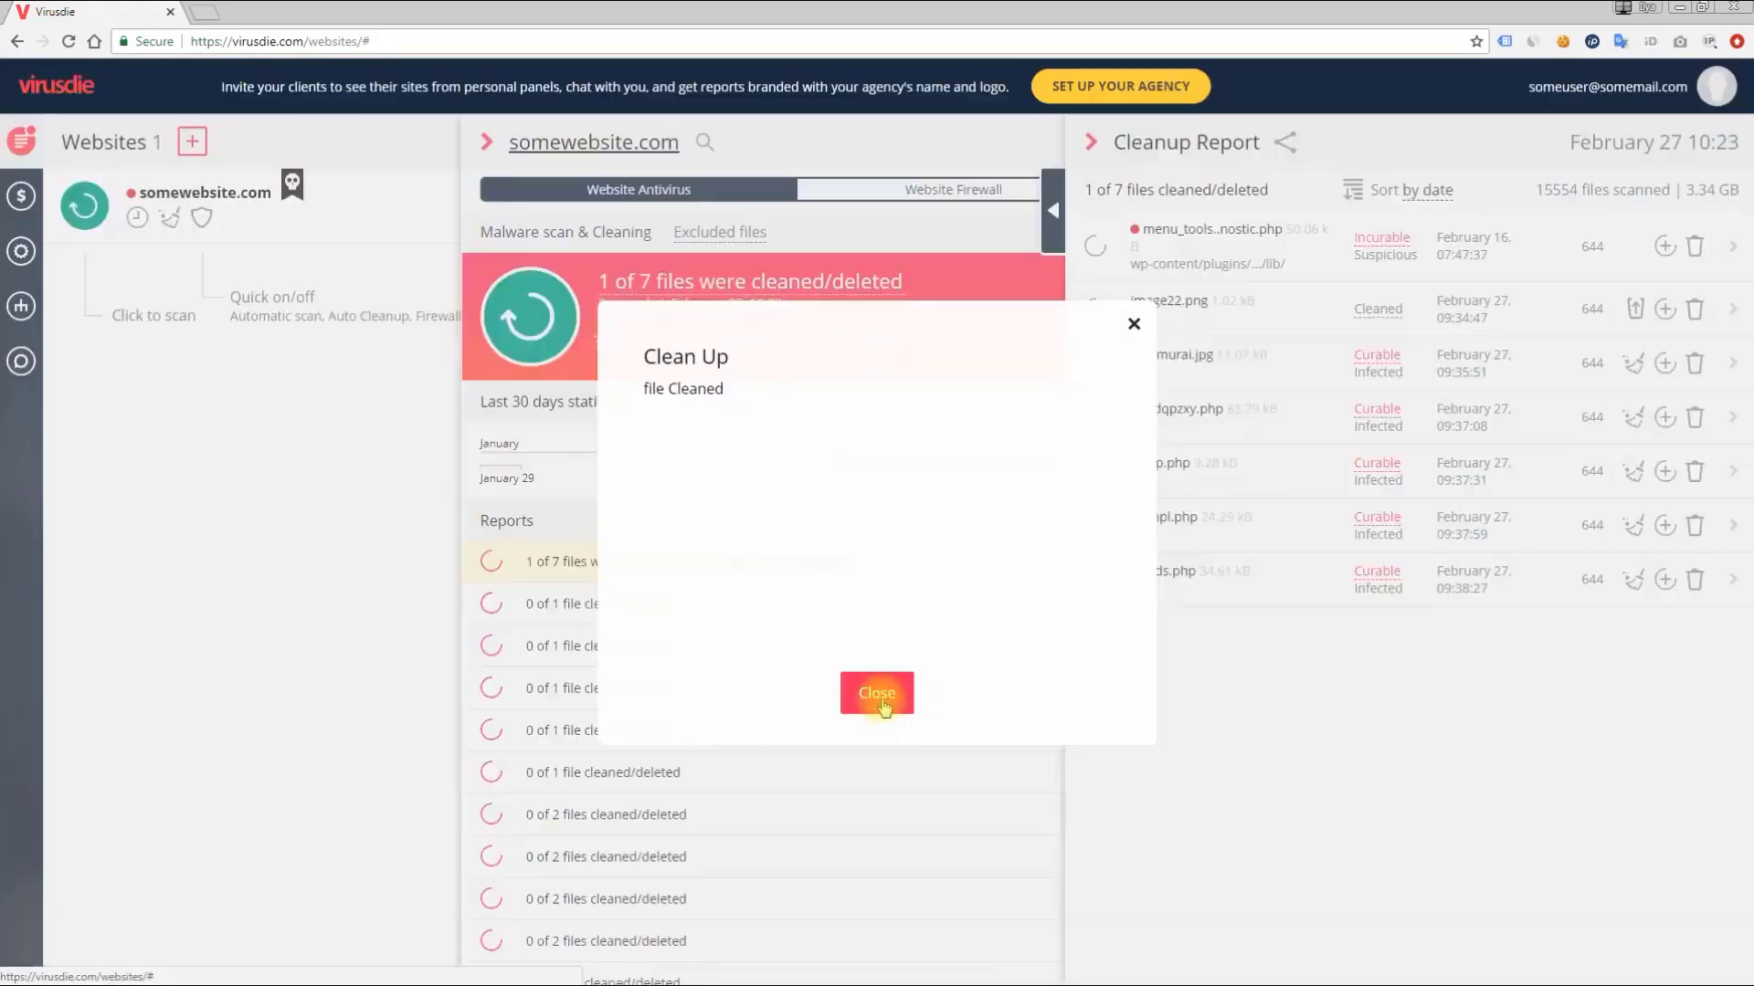
Read the threat details of the cleaned image22.png, including the status of Trojan.JS.ImgFake, and close them
{"action": "left_click", "coordinate": [1360, 316]}
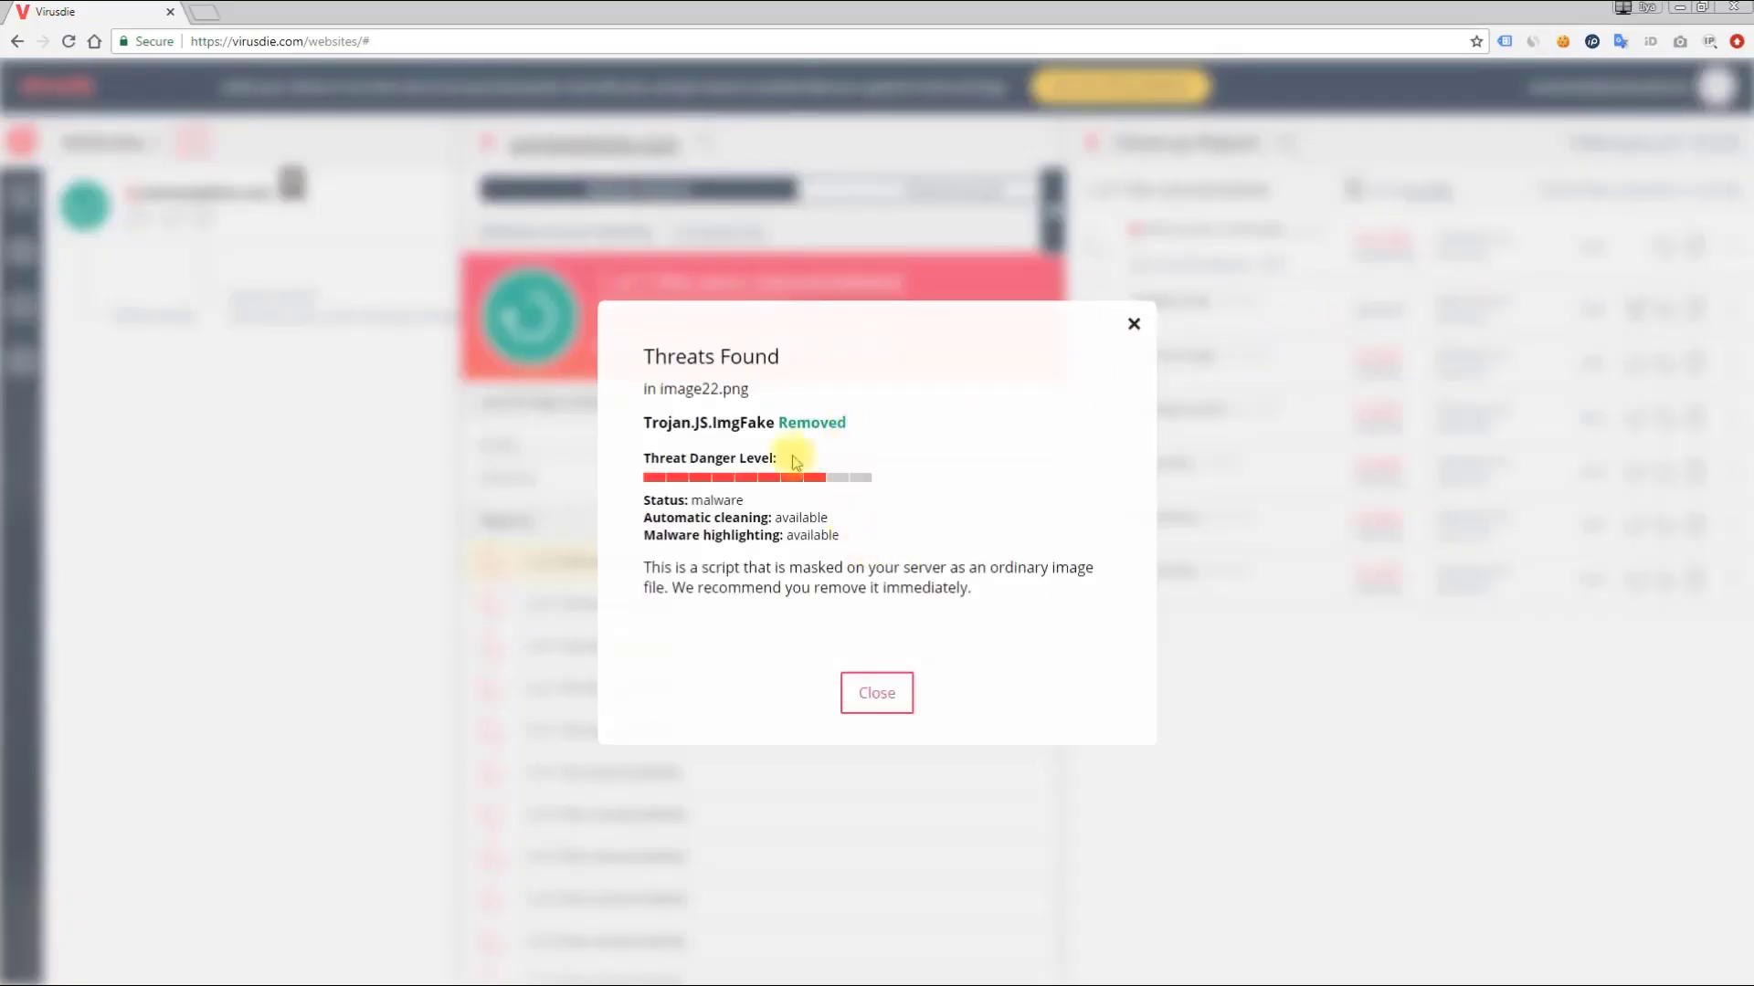
{"action": "left_click_drag", "start_coordinate": [775, 420], "coordinate": [854, 422]}
{"action": "left_click", "coordinate": [877, 698]}
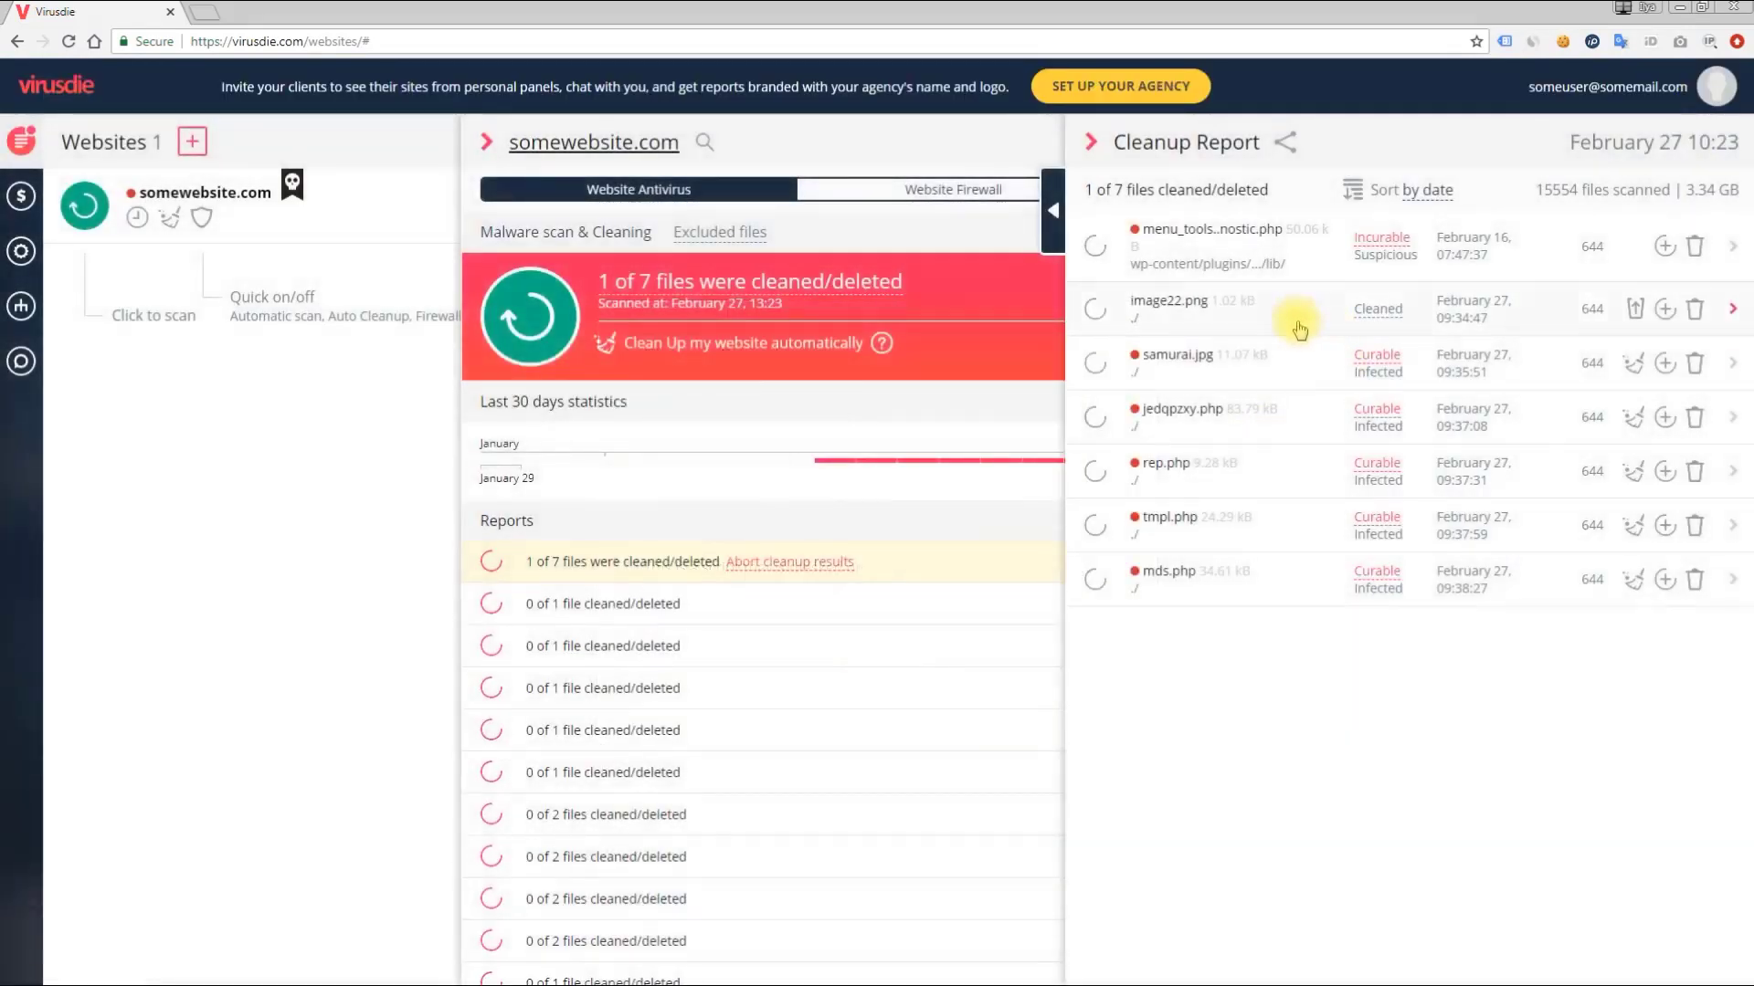
Open the cleaned image22.png and compare its current content with the February 27, 10:23 backup
{"action": "left_click", "coordinate": [1279, 316]}
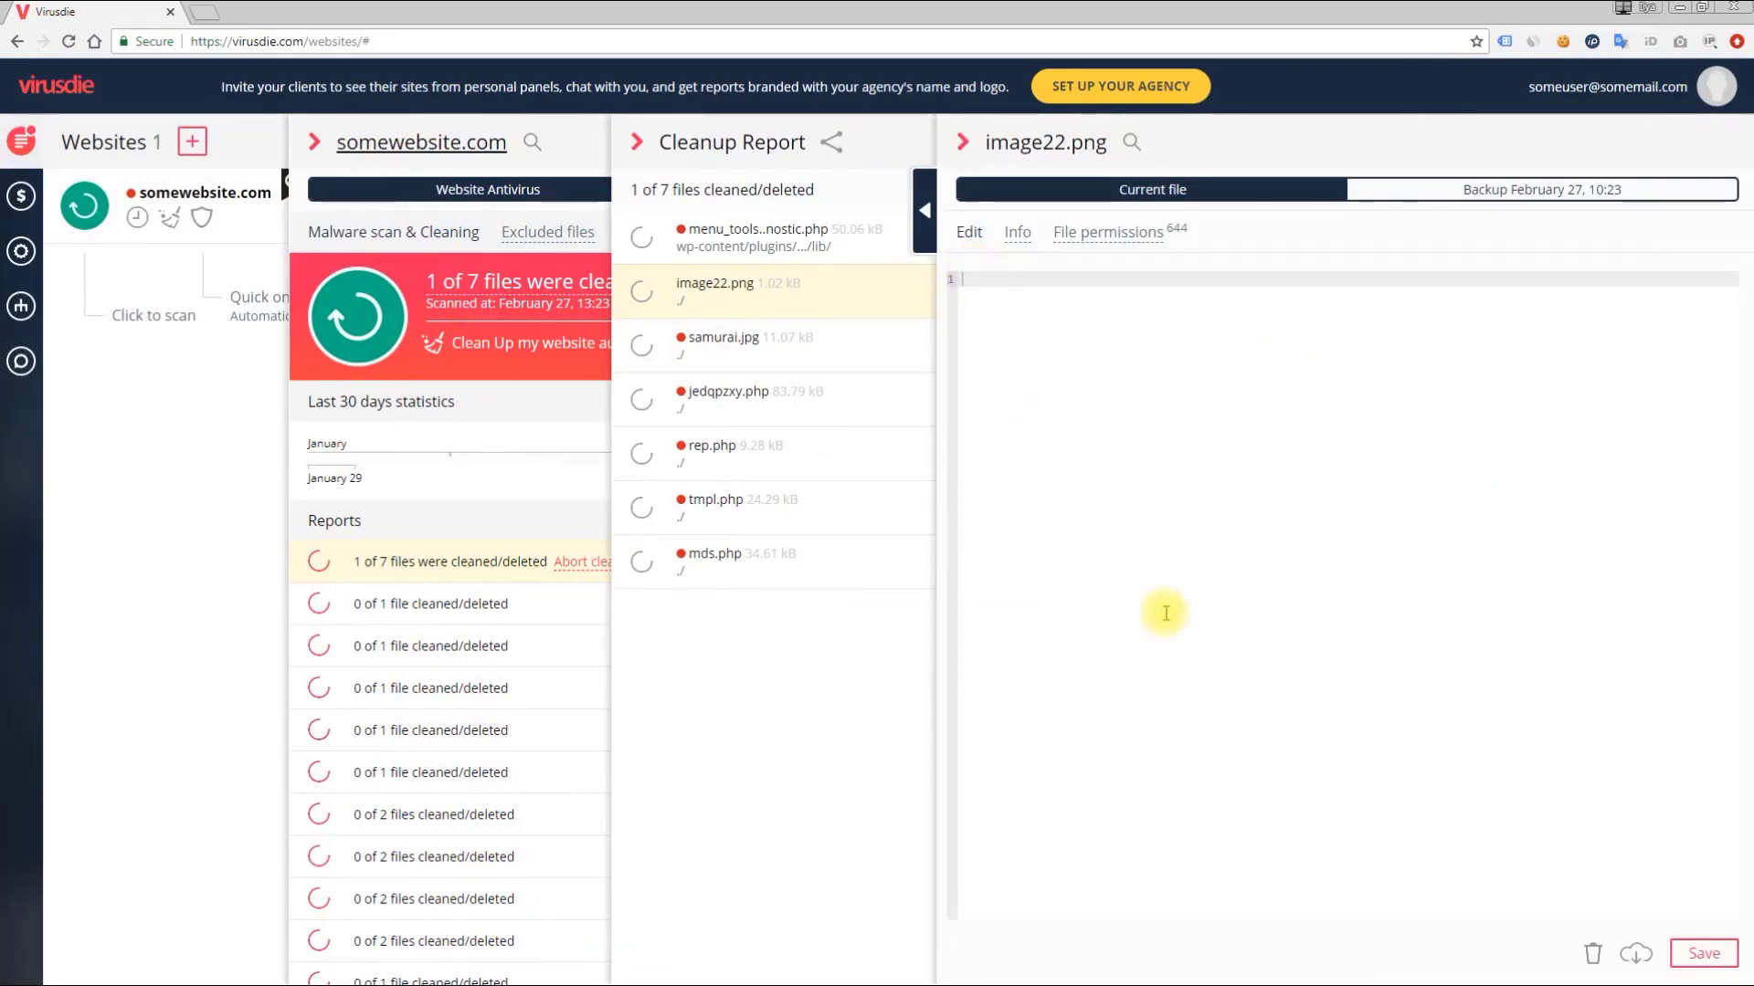
{"action": "left_click", "coordinate": [1555, 197]}
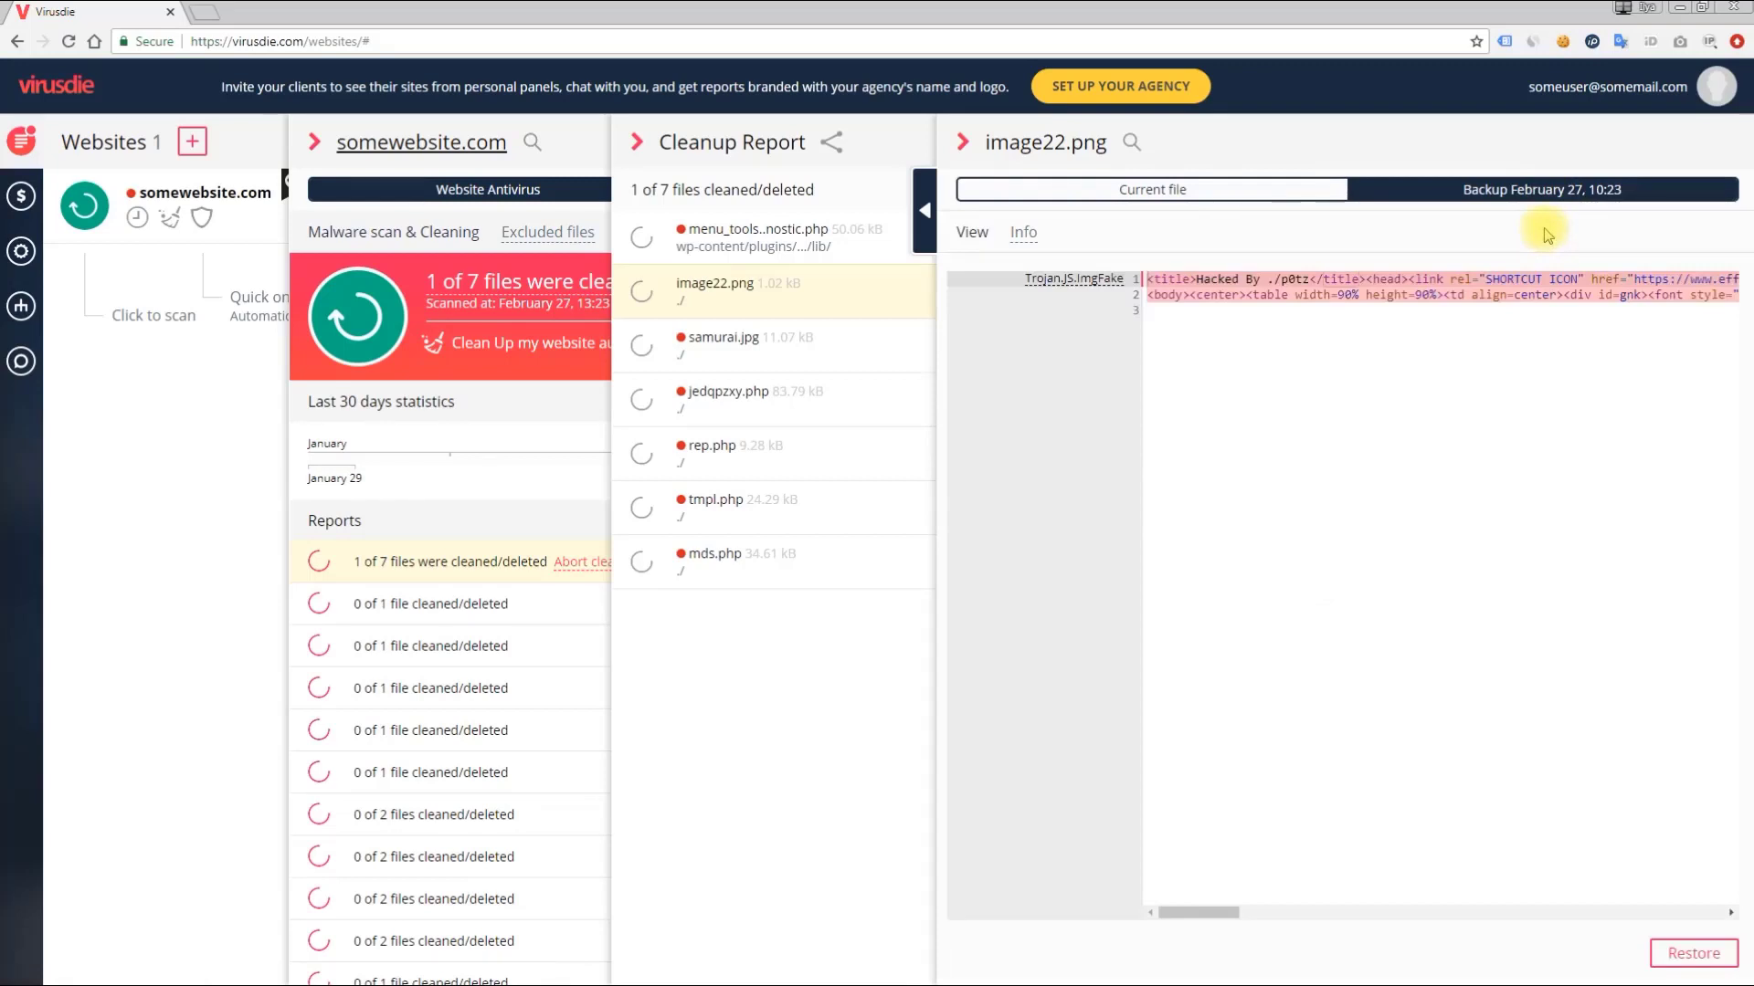
{"action": "left_click", "coordinate": [1155, 294]}
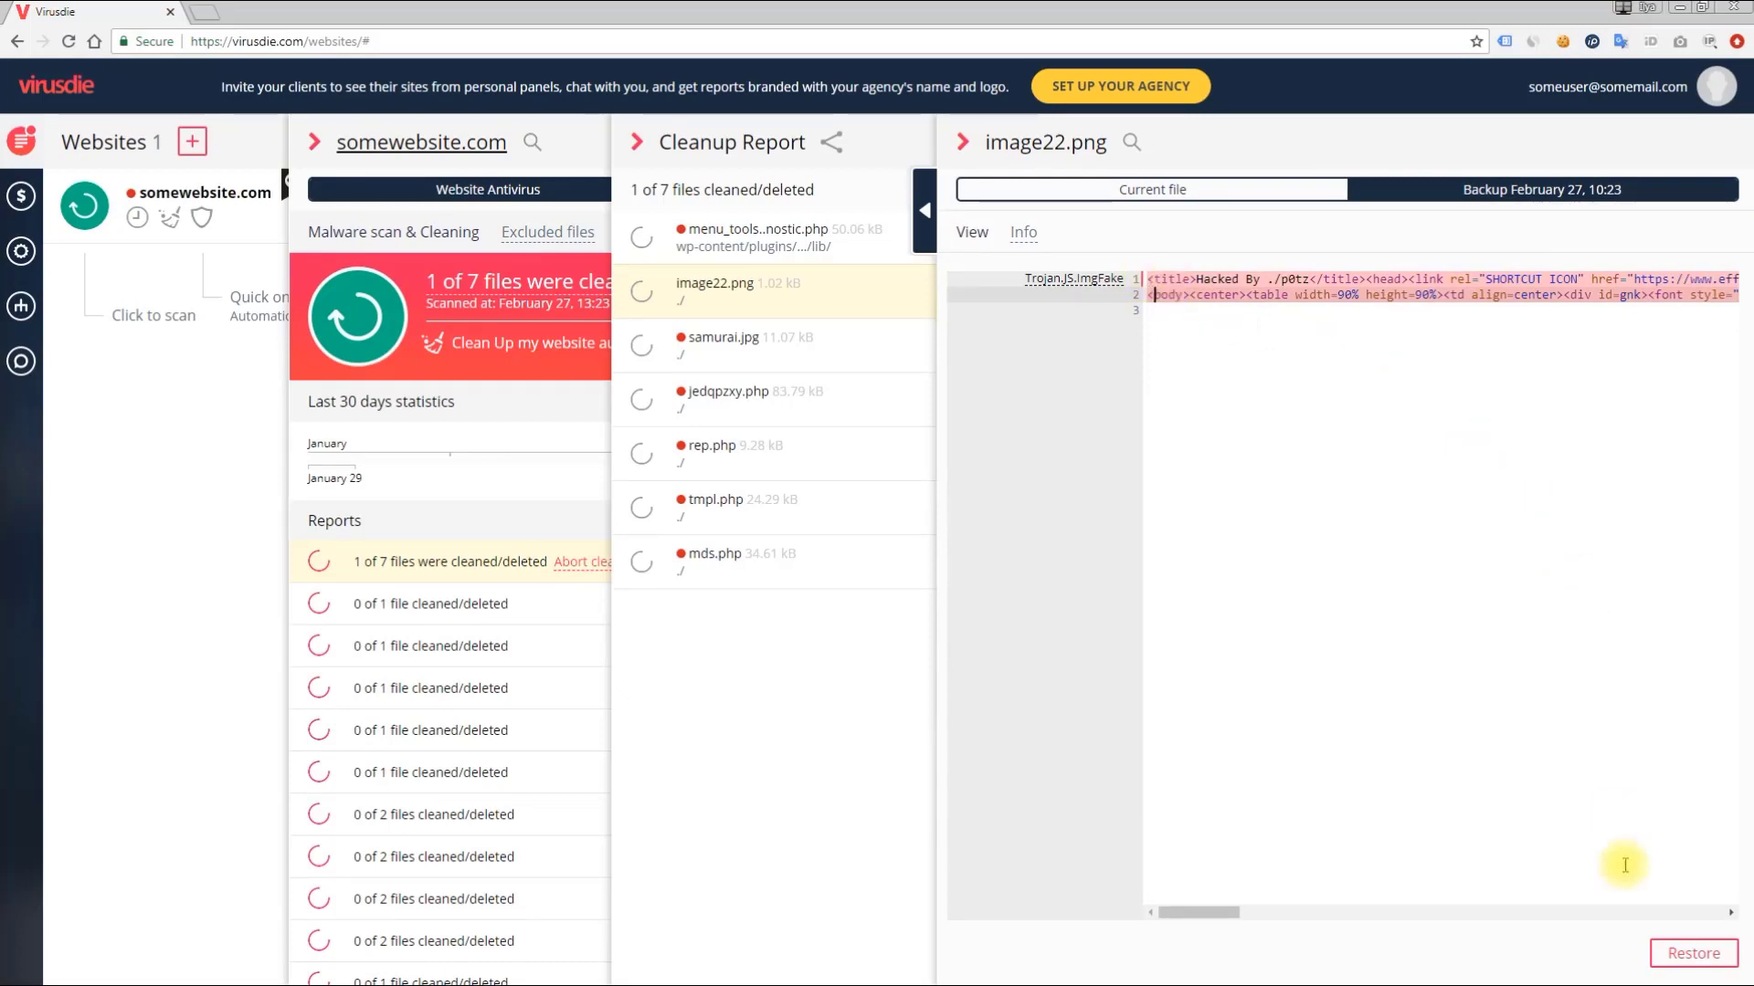
Restore image22.png from its February 27, 10:23 backup, then close the file and reopen the latest cleanup report
{"action": "left_click", "coordinate": [1687, 957]}
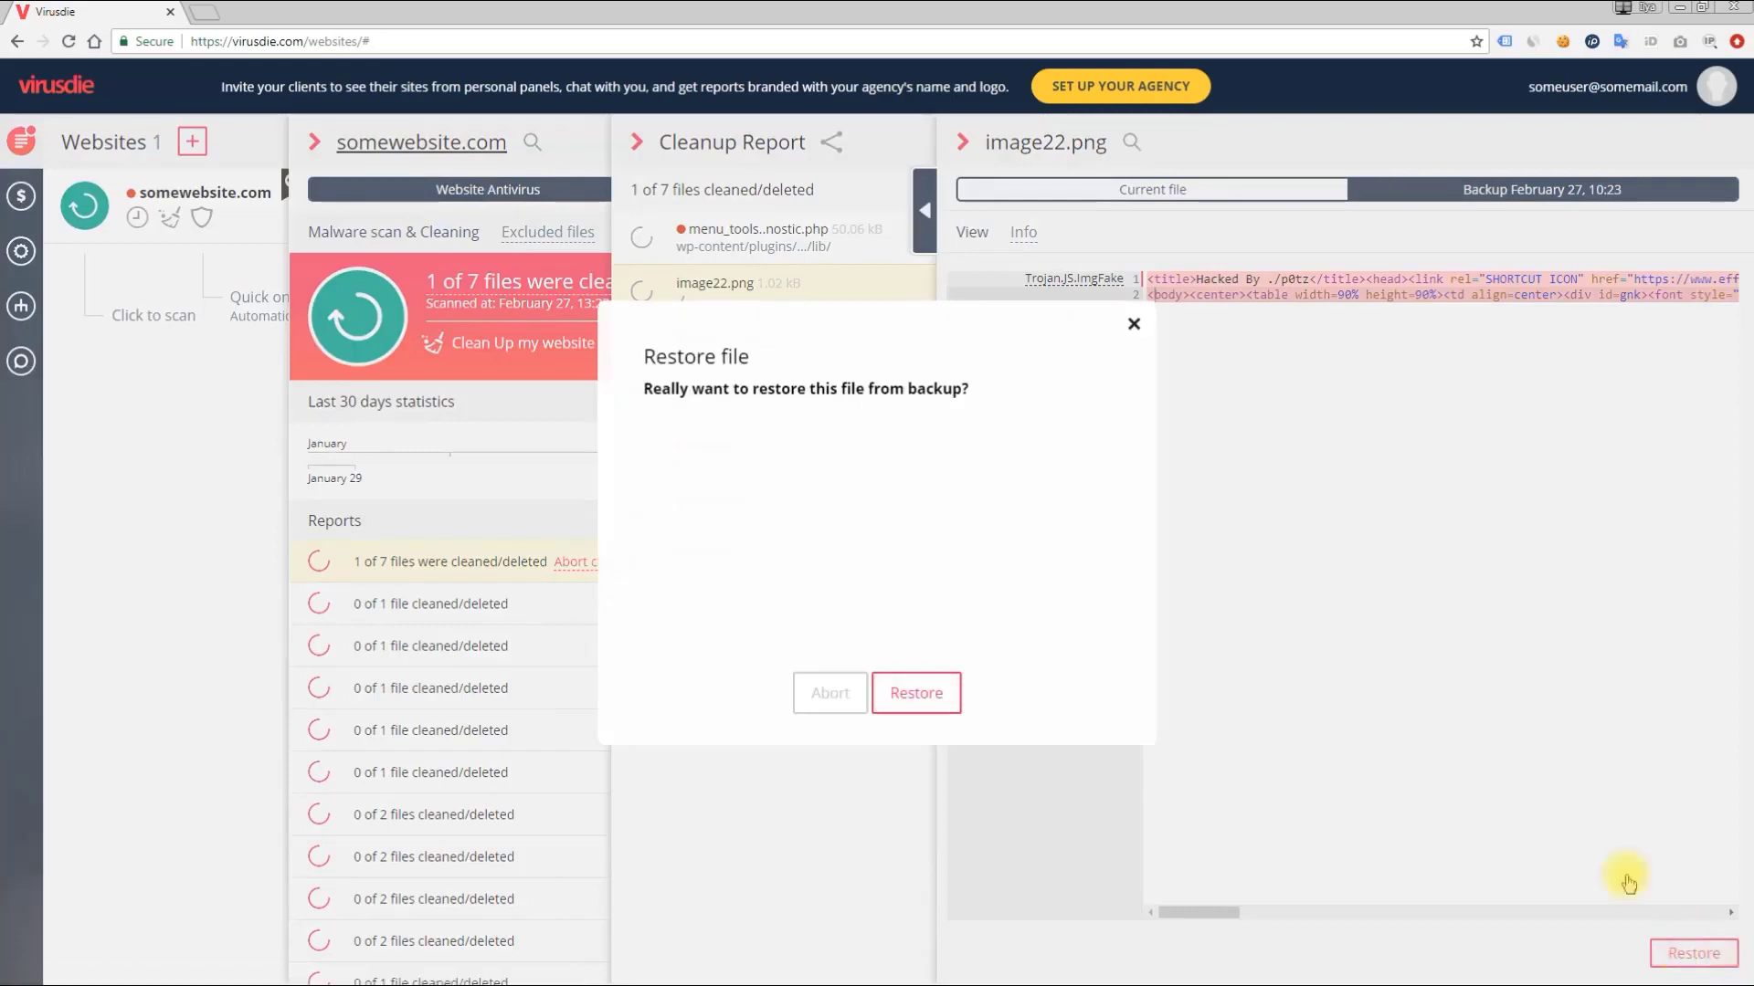
{"action": "left_click", "coordinate": [905, 700]}
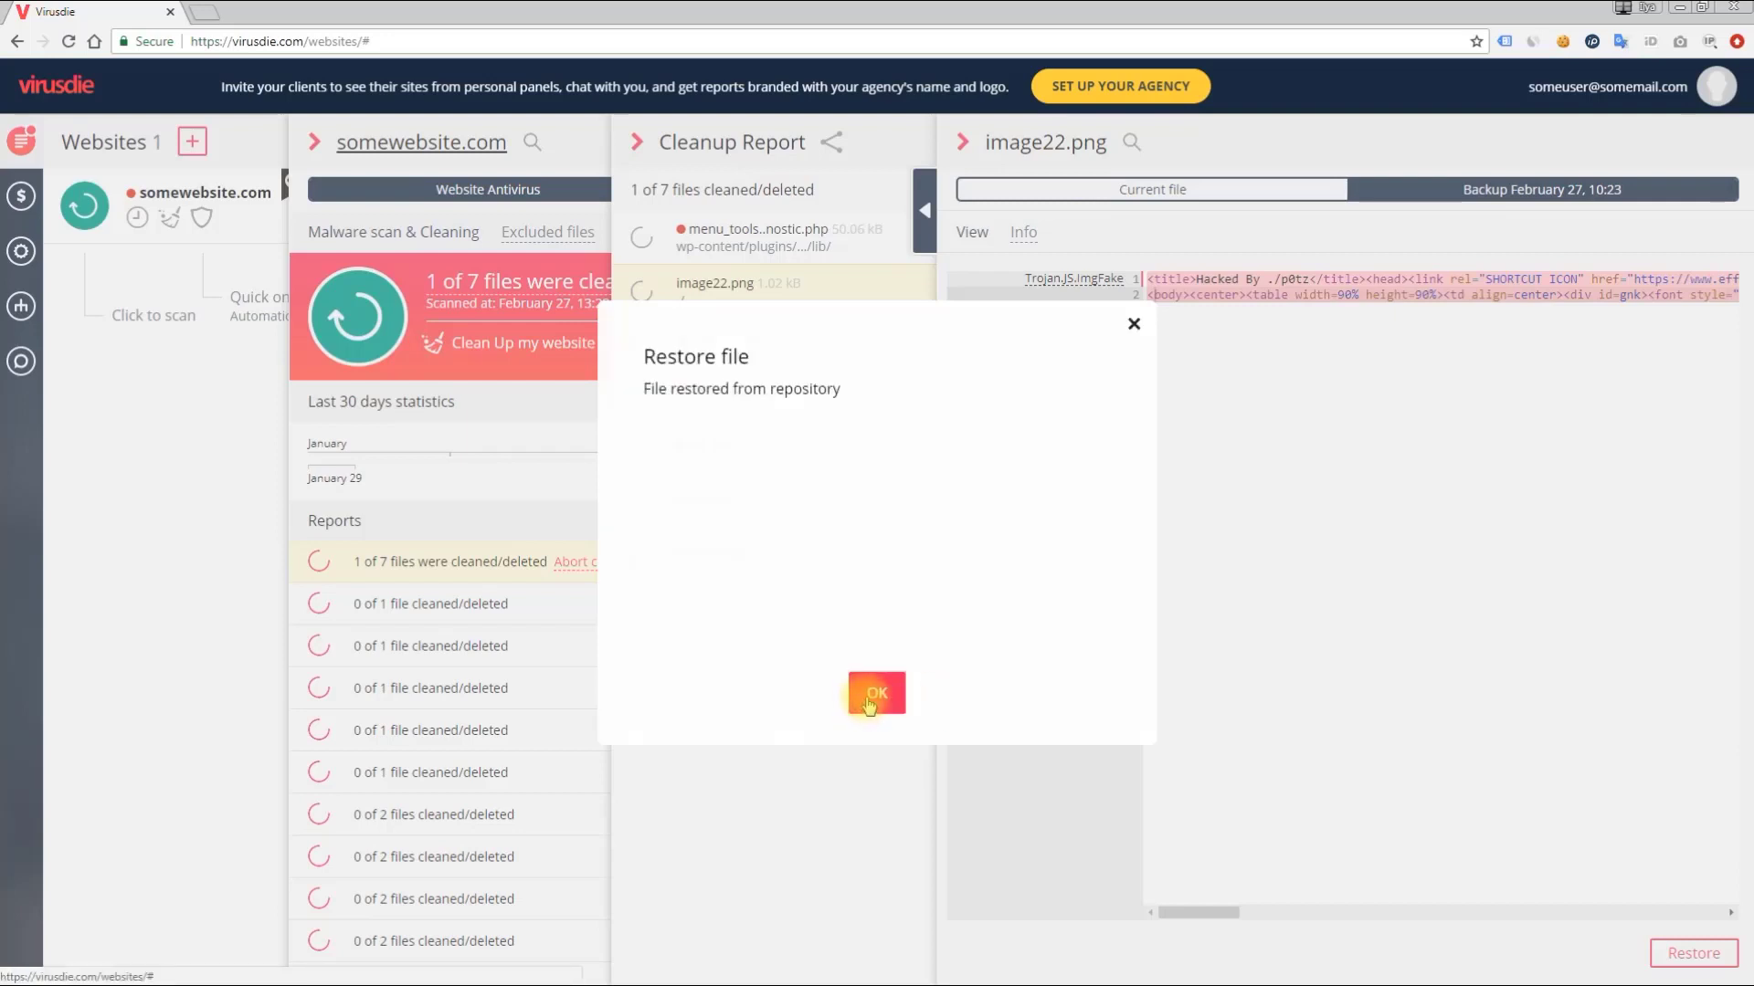
{"action": "left_click", "coordinate": [872, 696]}
{"action": "left_click", "coordinate": [908, 139]}
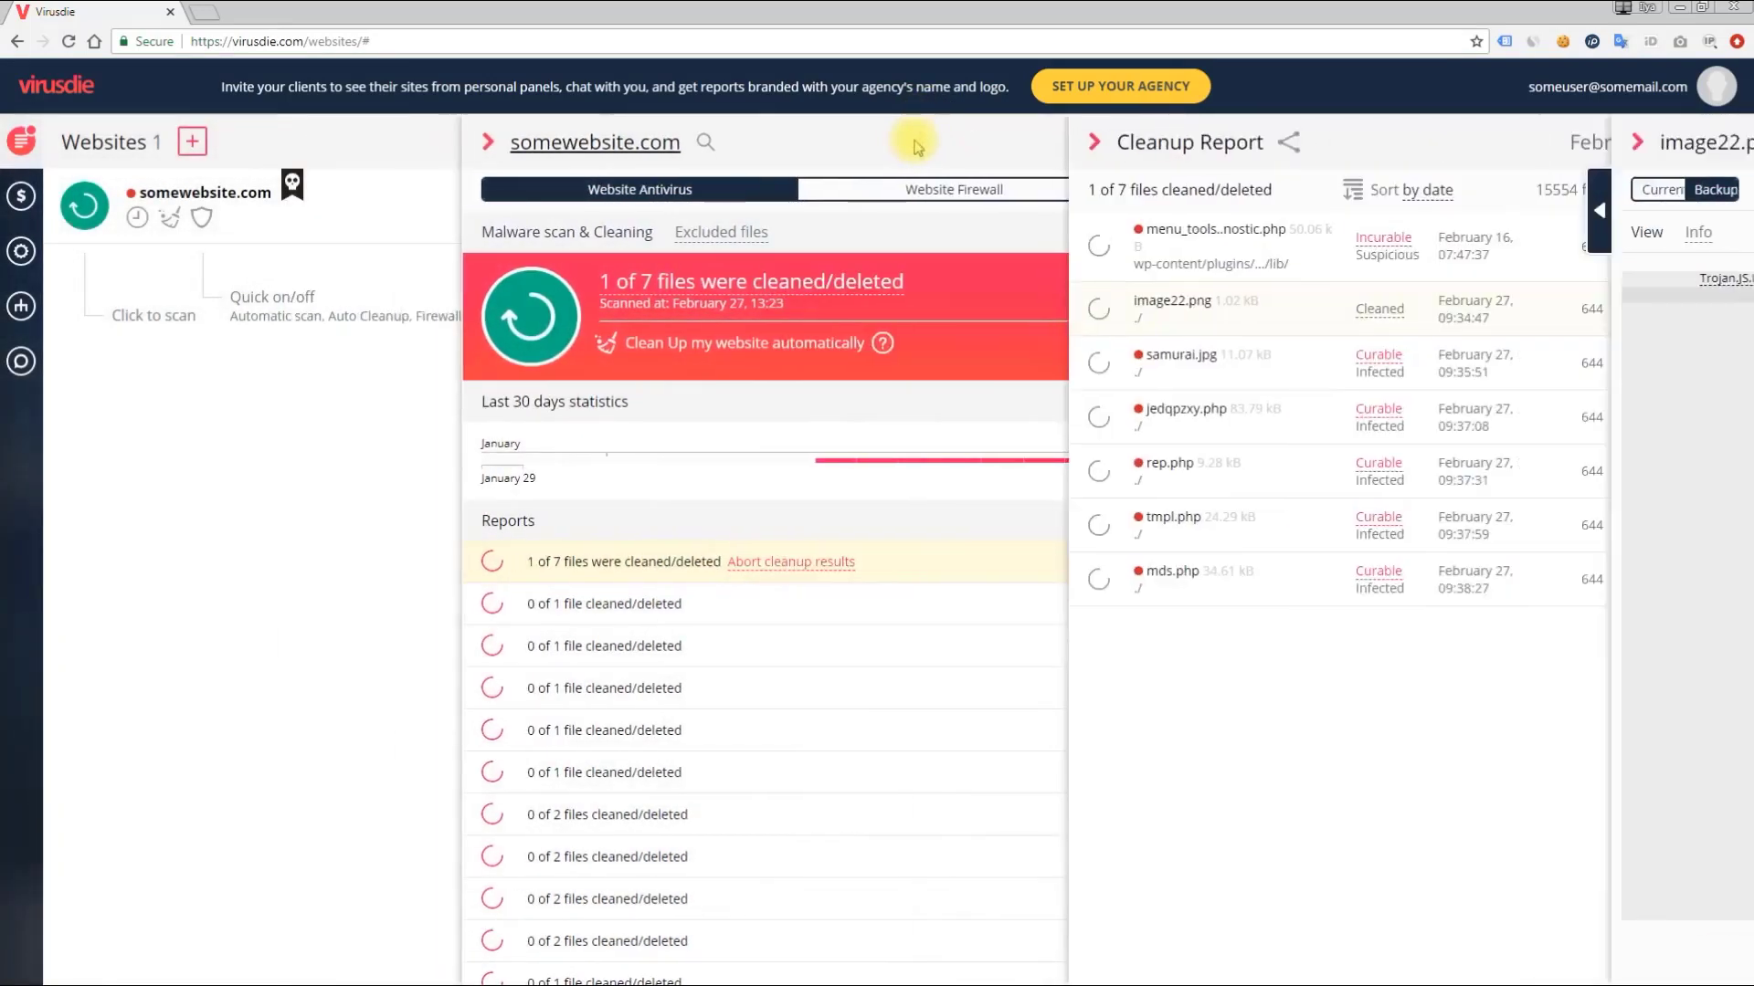
{"action": "left_click", "coordinate": [575, 560]}
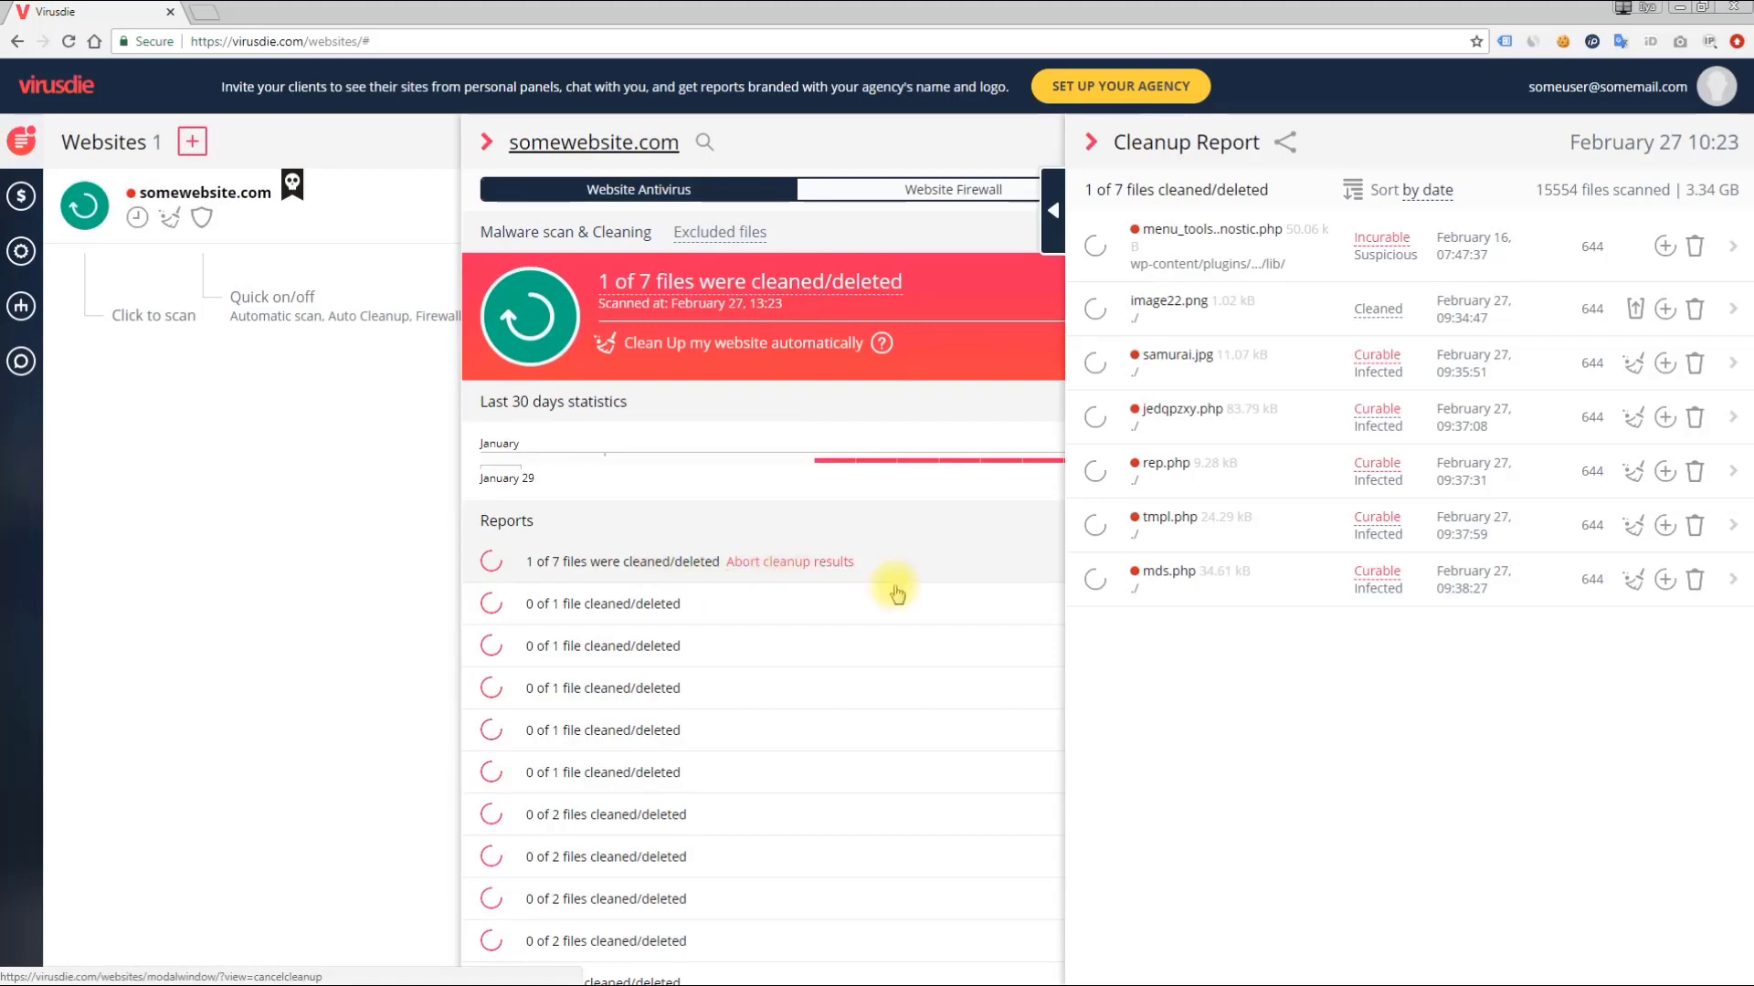
Recover image22.png directly from the February 27 10:23 cleanup report's file list and dismiss the restore dialog
{"action": "left_click", "coordinate": [1631, 311]}
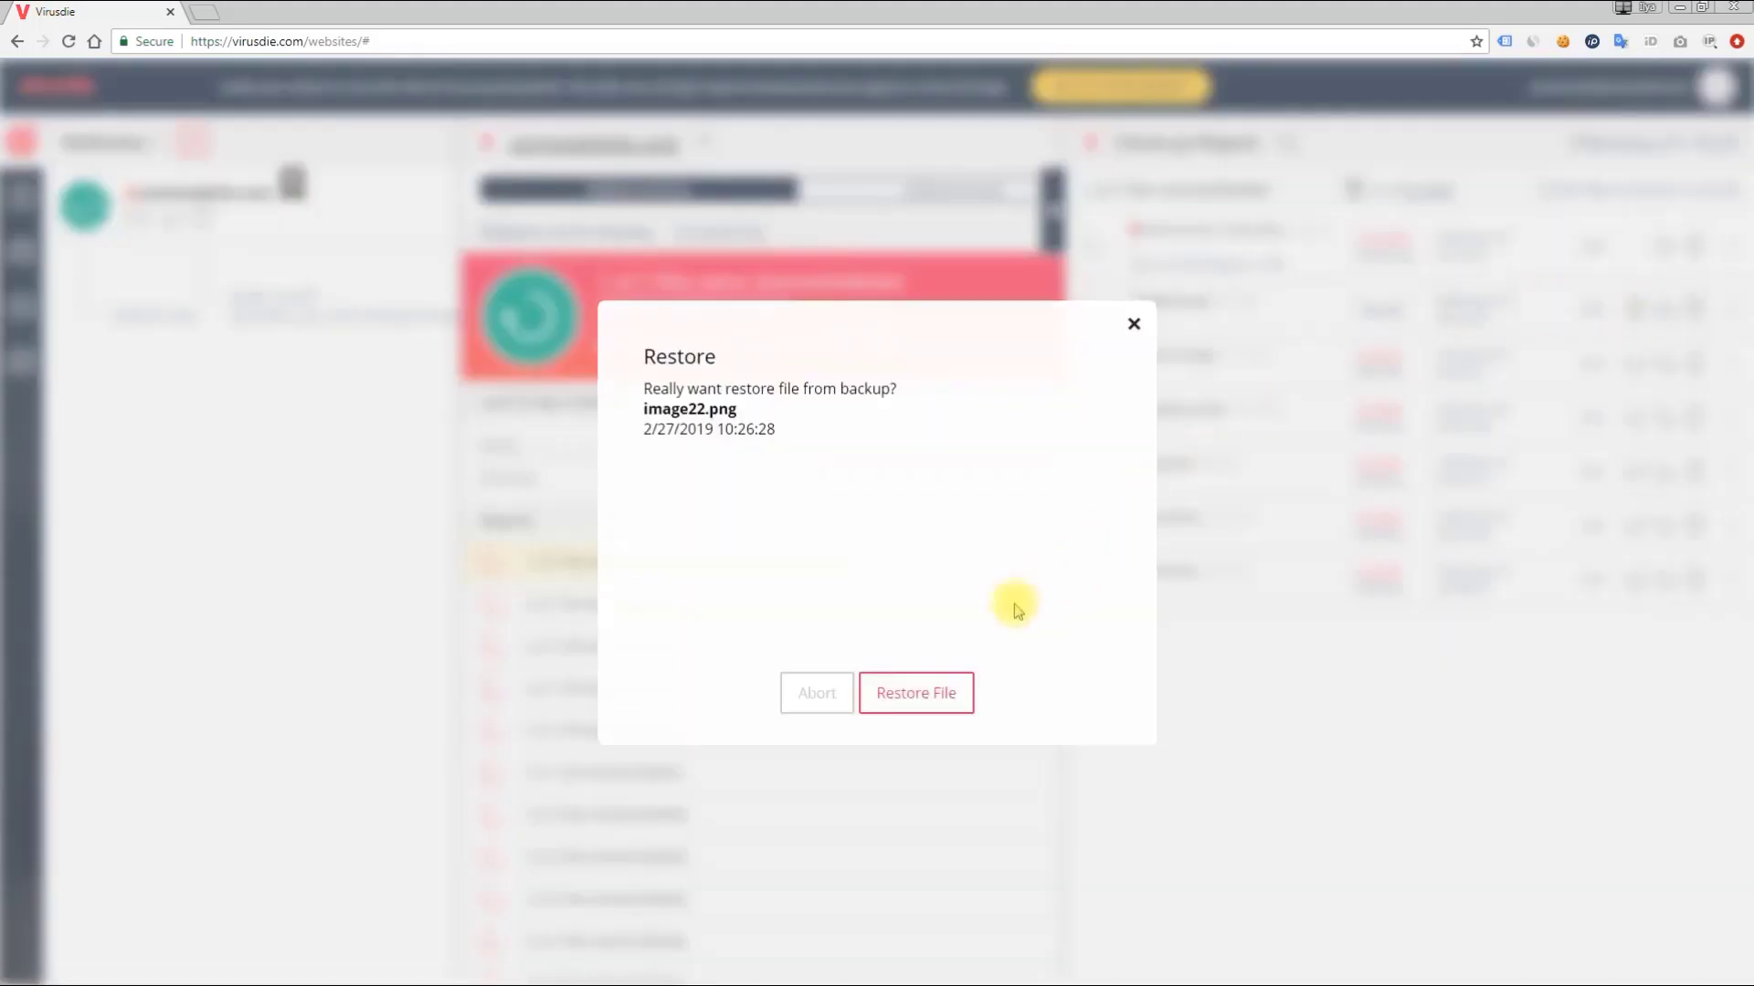
{"action": "left_click", "coordinate": [932, 687]}
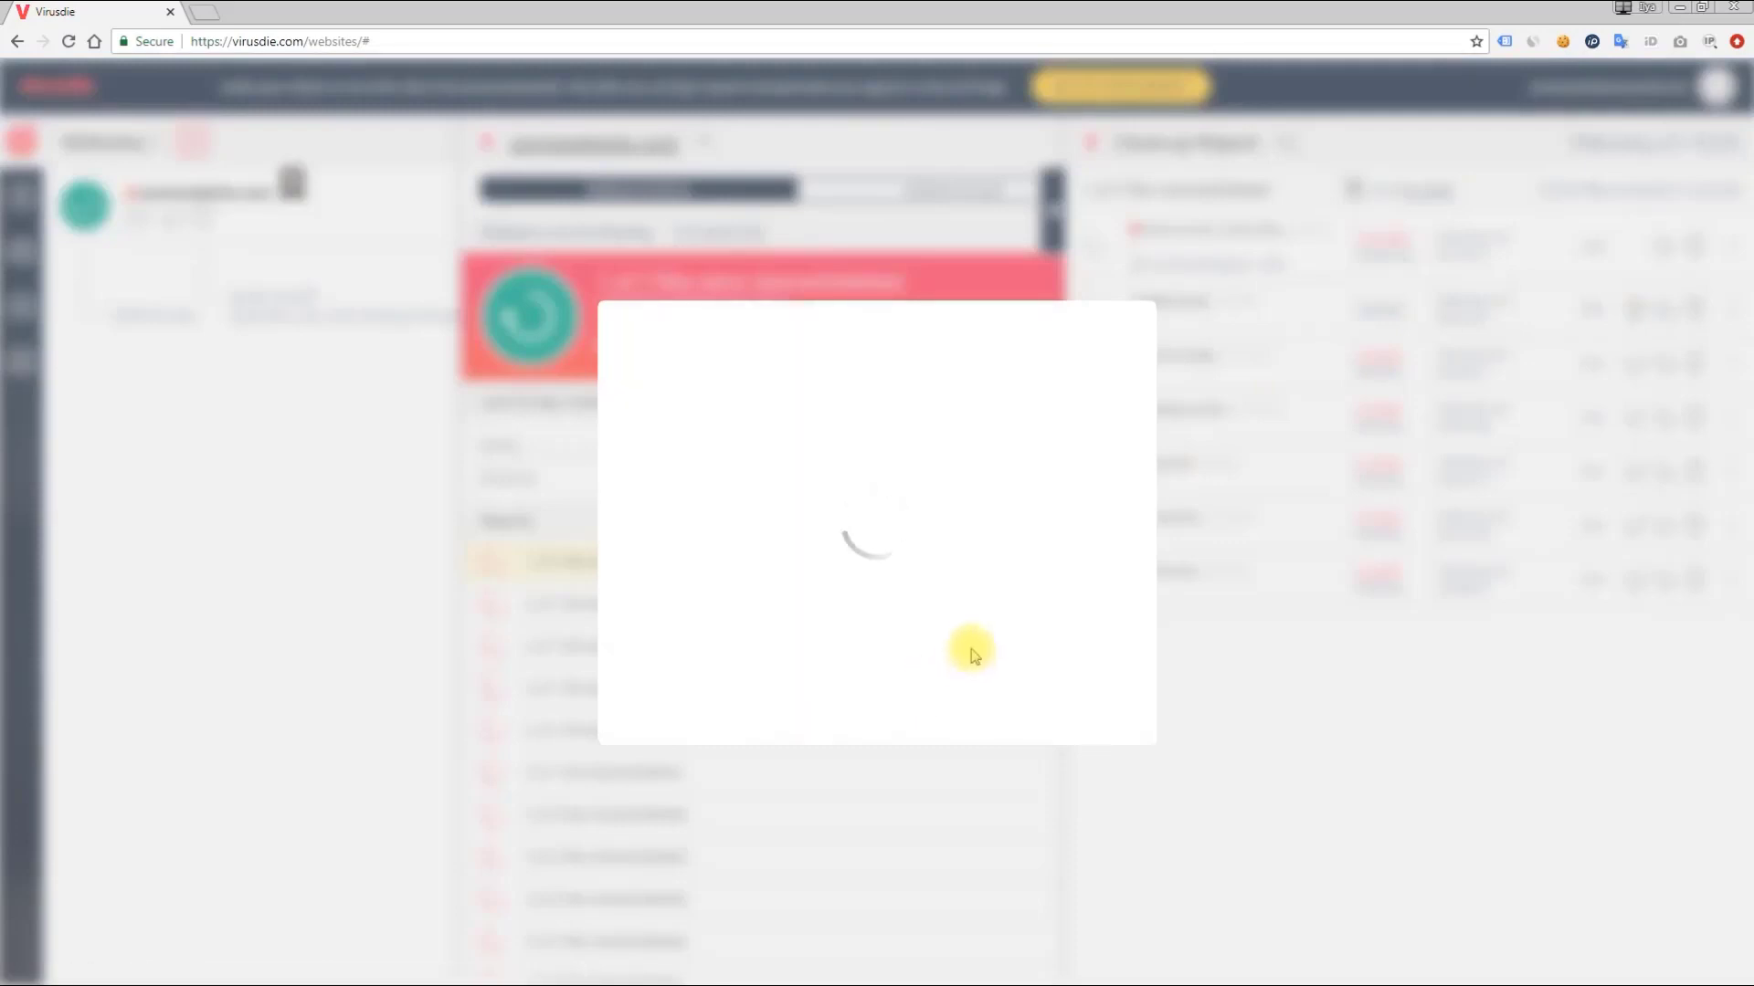
{"action": "left_click", "coordinate": [879, 694]}
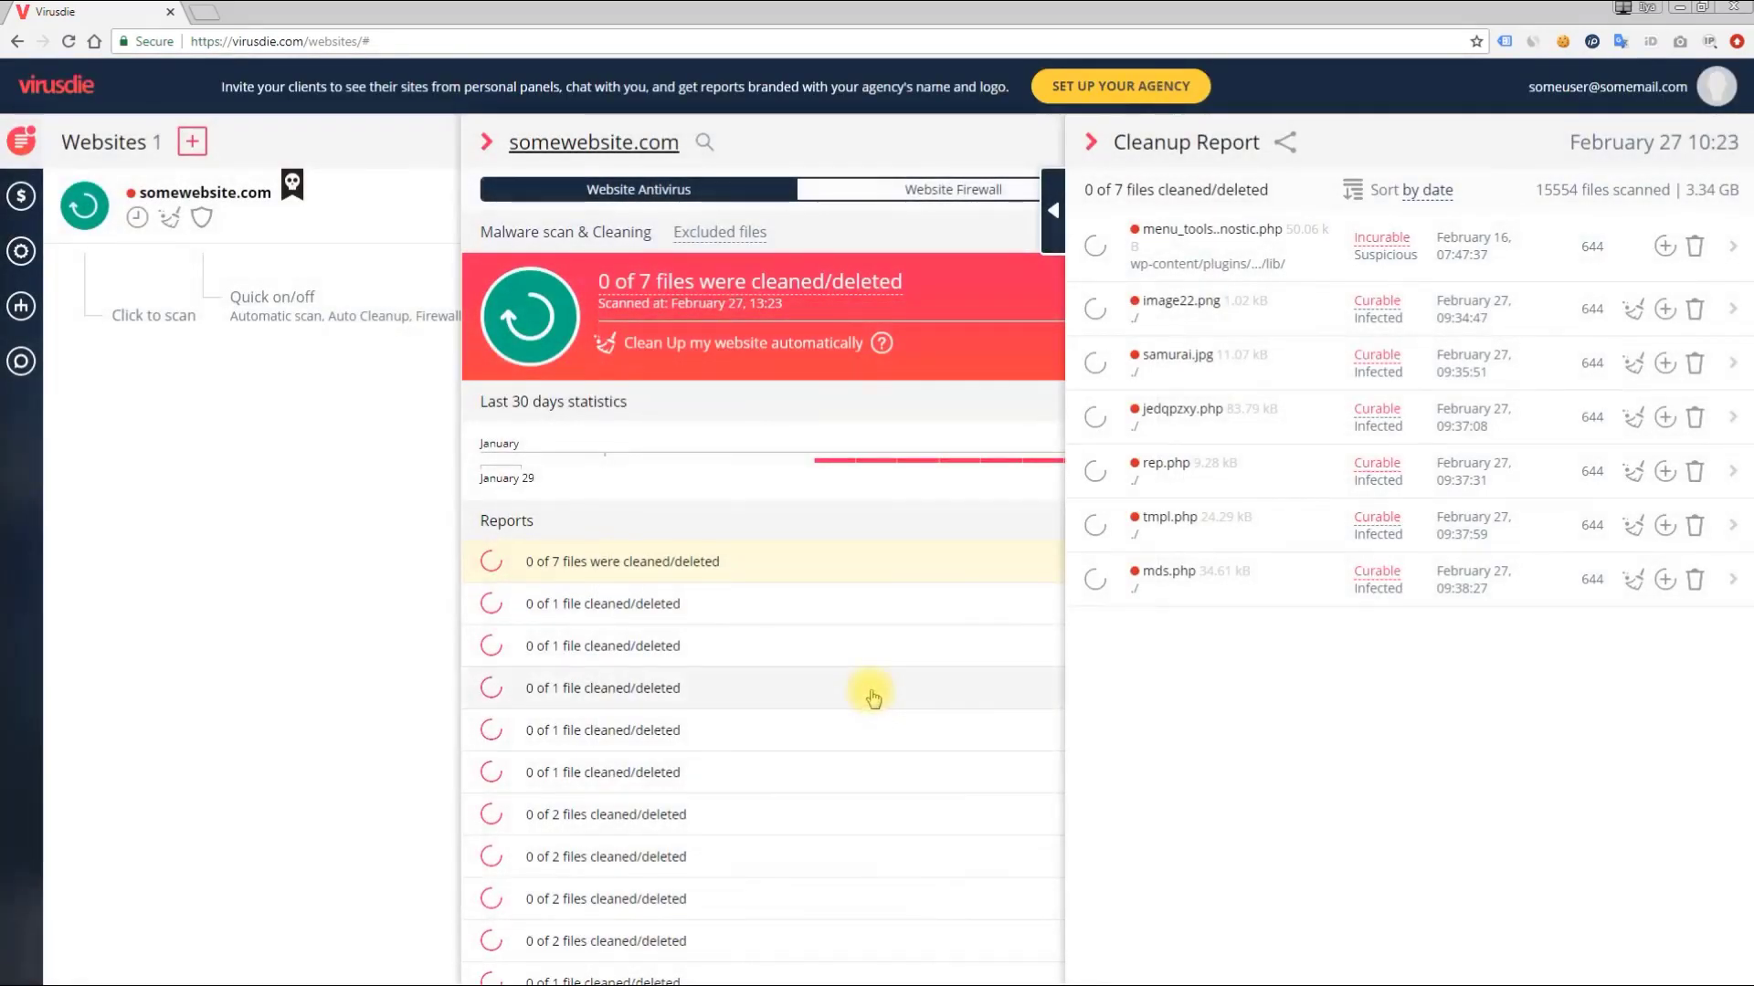
Open mds.php in the expanded file view, read the Trojan.Inject.76 threat details including automatic cleaning availability, and return to the report
{"action": "left_click", "coordinate": [1274, 581]}
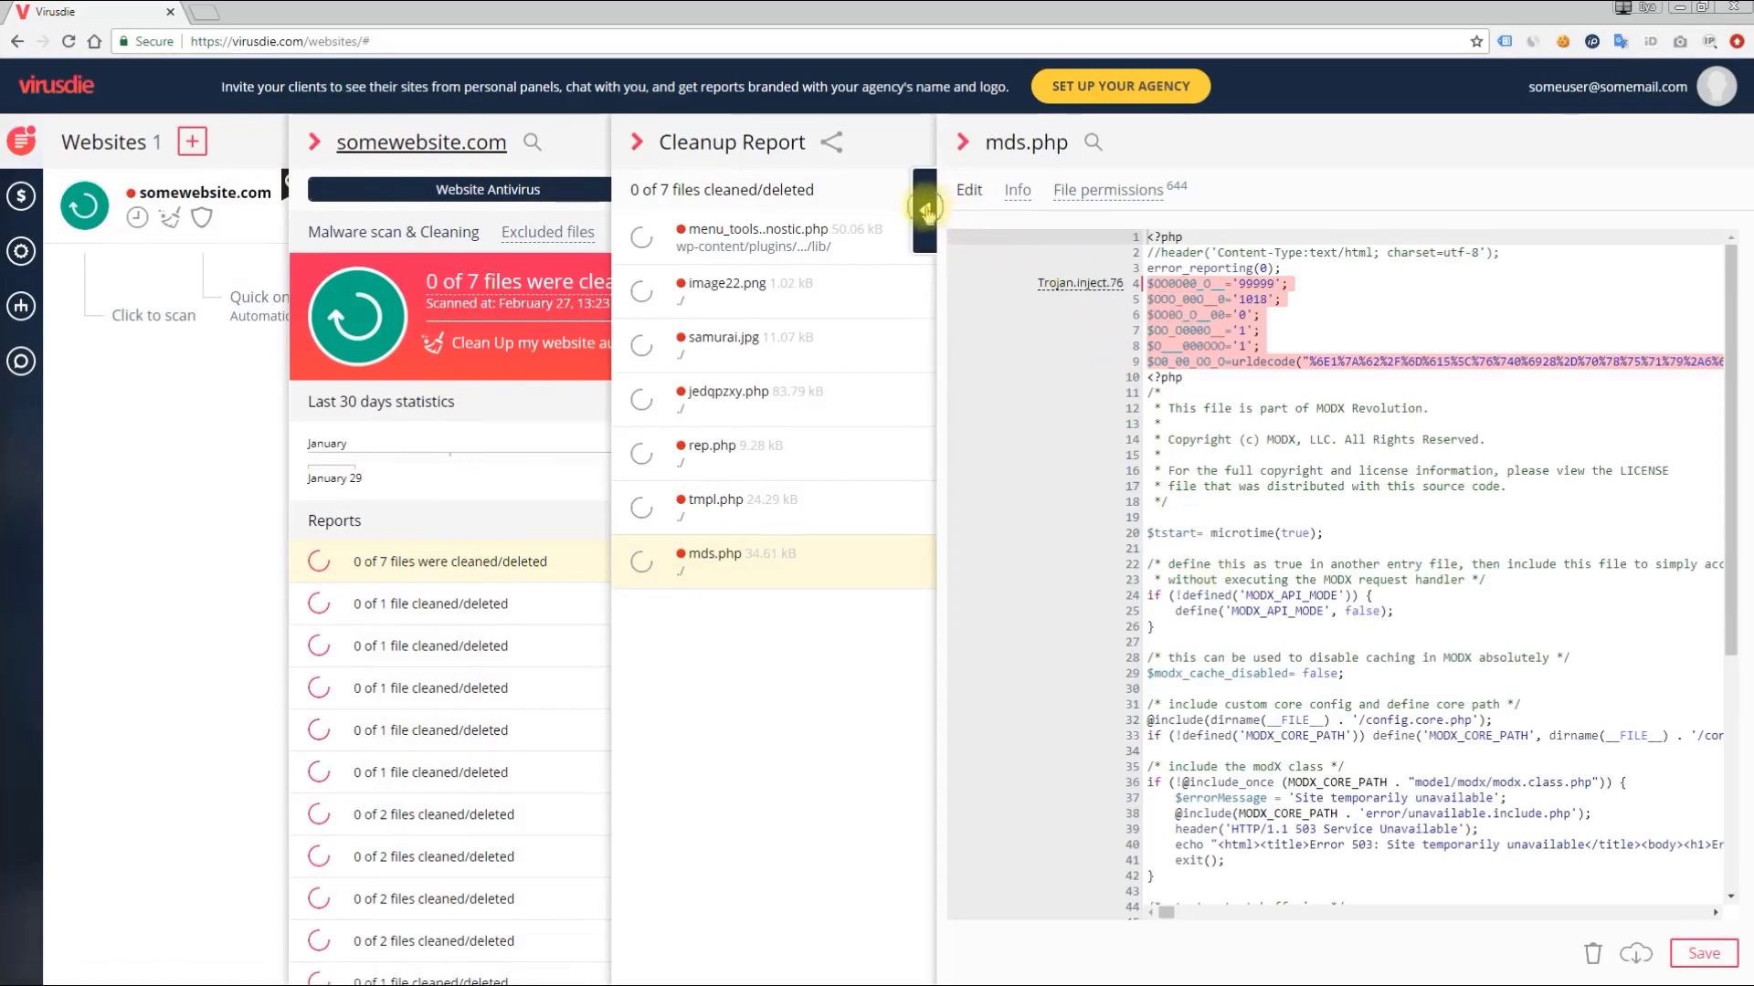
{"action": "left_click", "coordinate": [940, 221]}
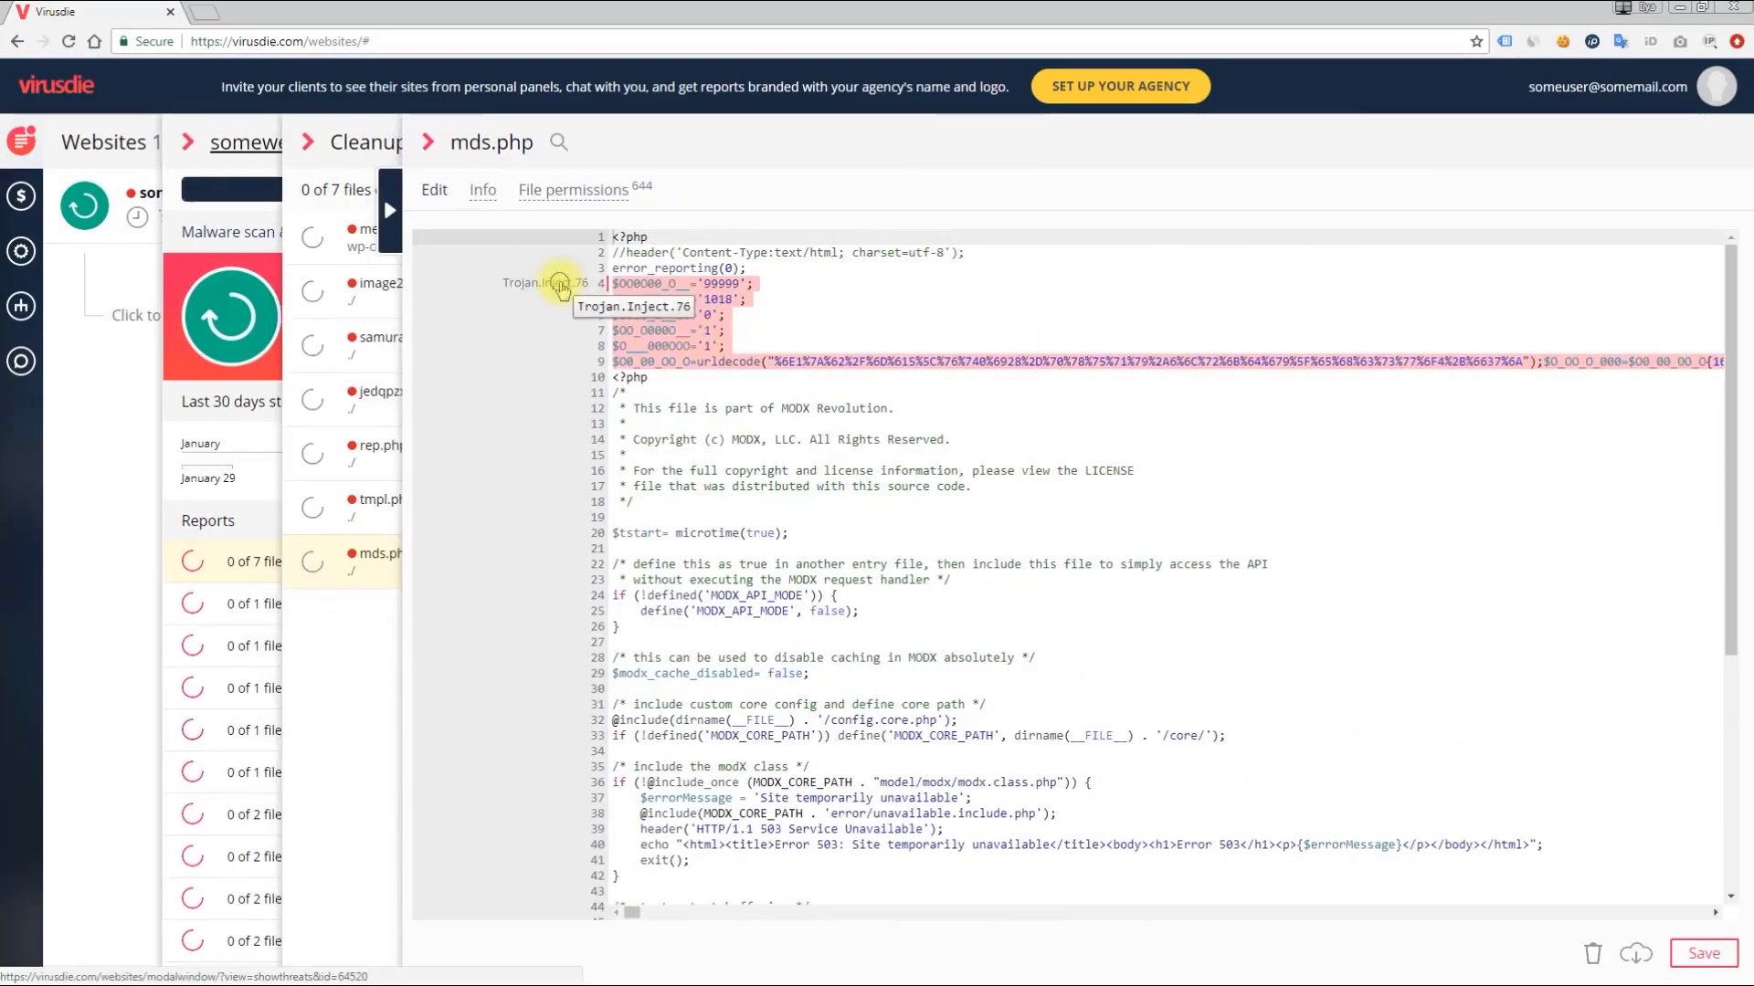
{"action": "left_click", "coordinate": [560, 285]}
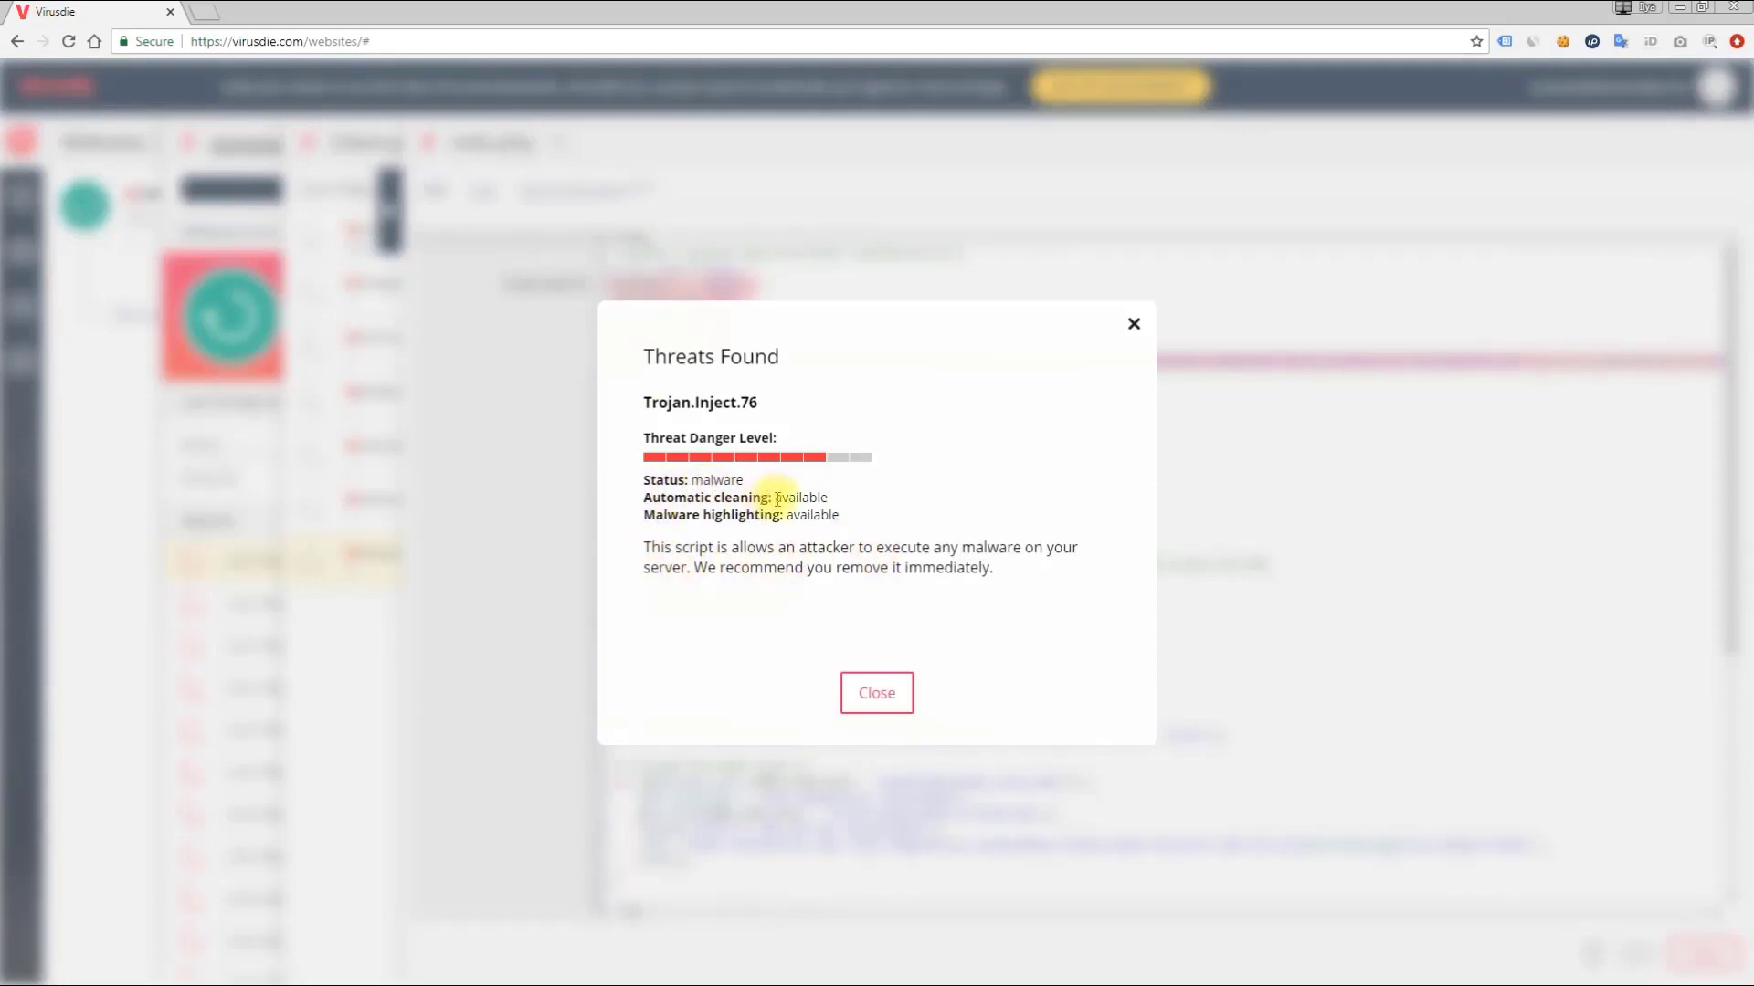
{"action": "left_click_drag", "start_coordinate": [775, 498], "coordinate": [828, 499]}
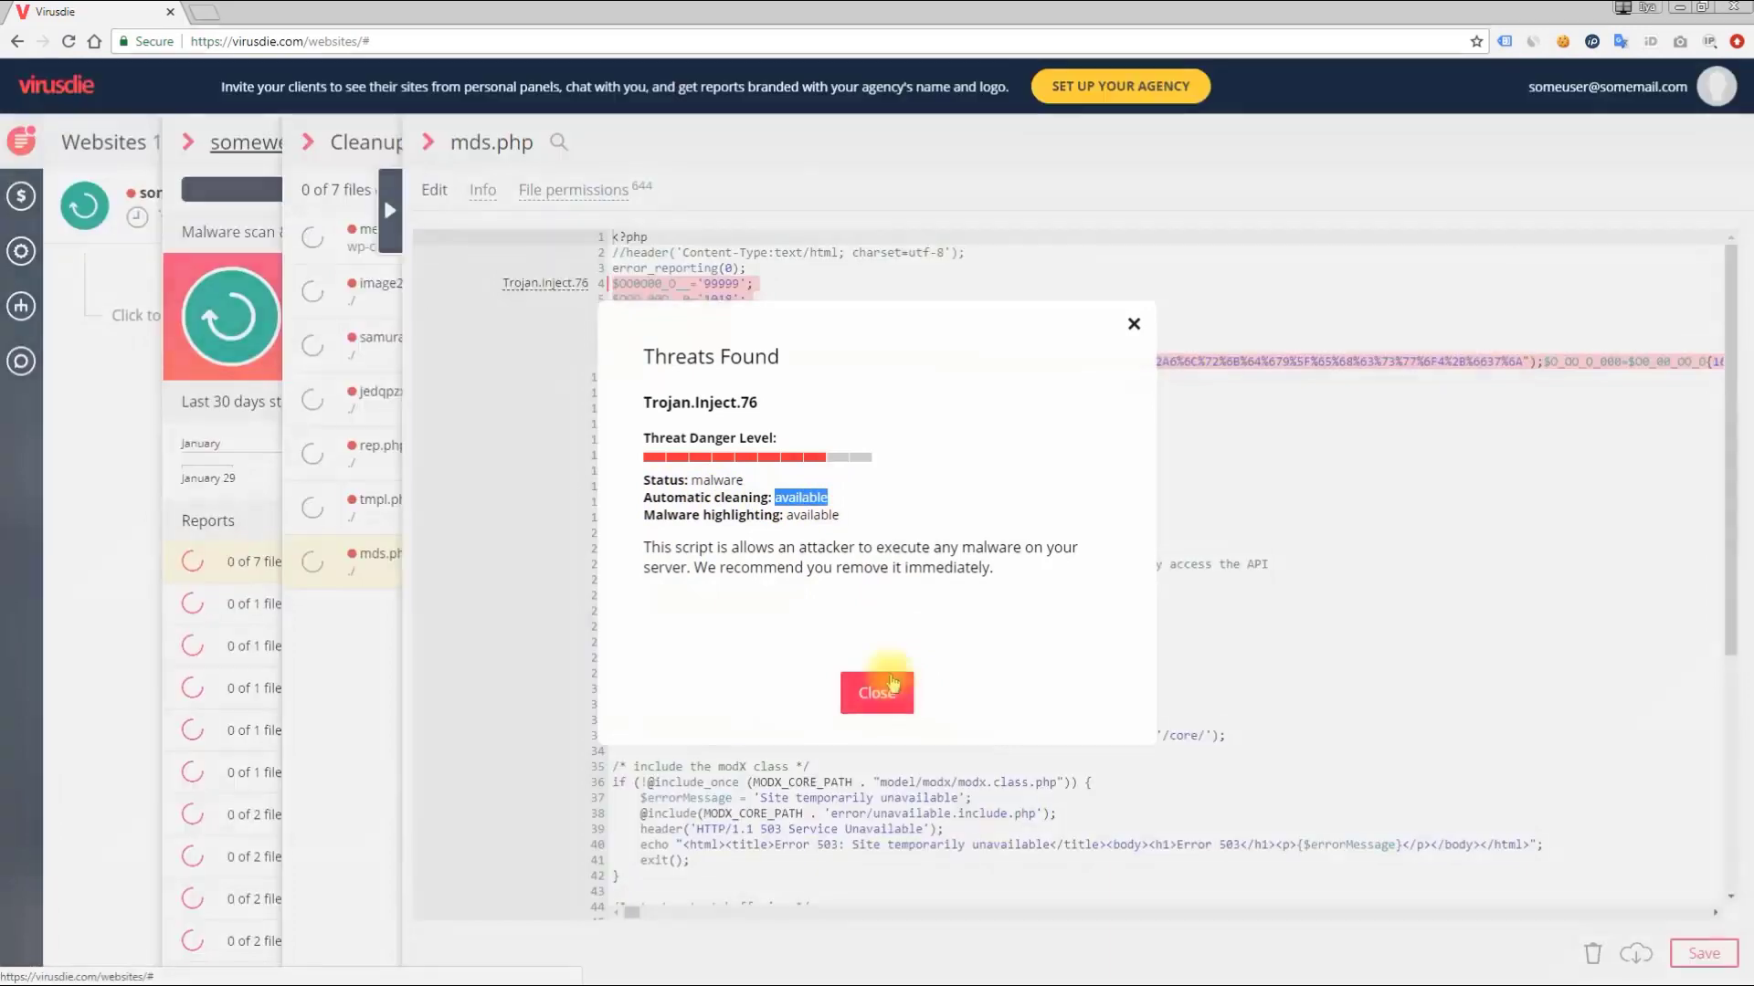
{"action": "left_click", "coordinate": [893, 683]}
{"action": "left_click", "coordinate": [390, 211]}
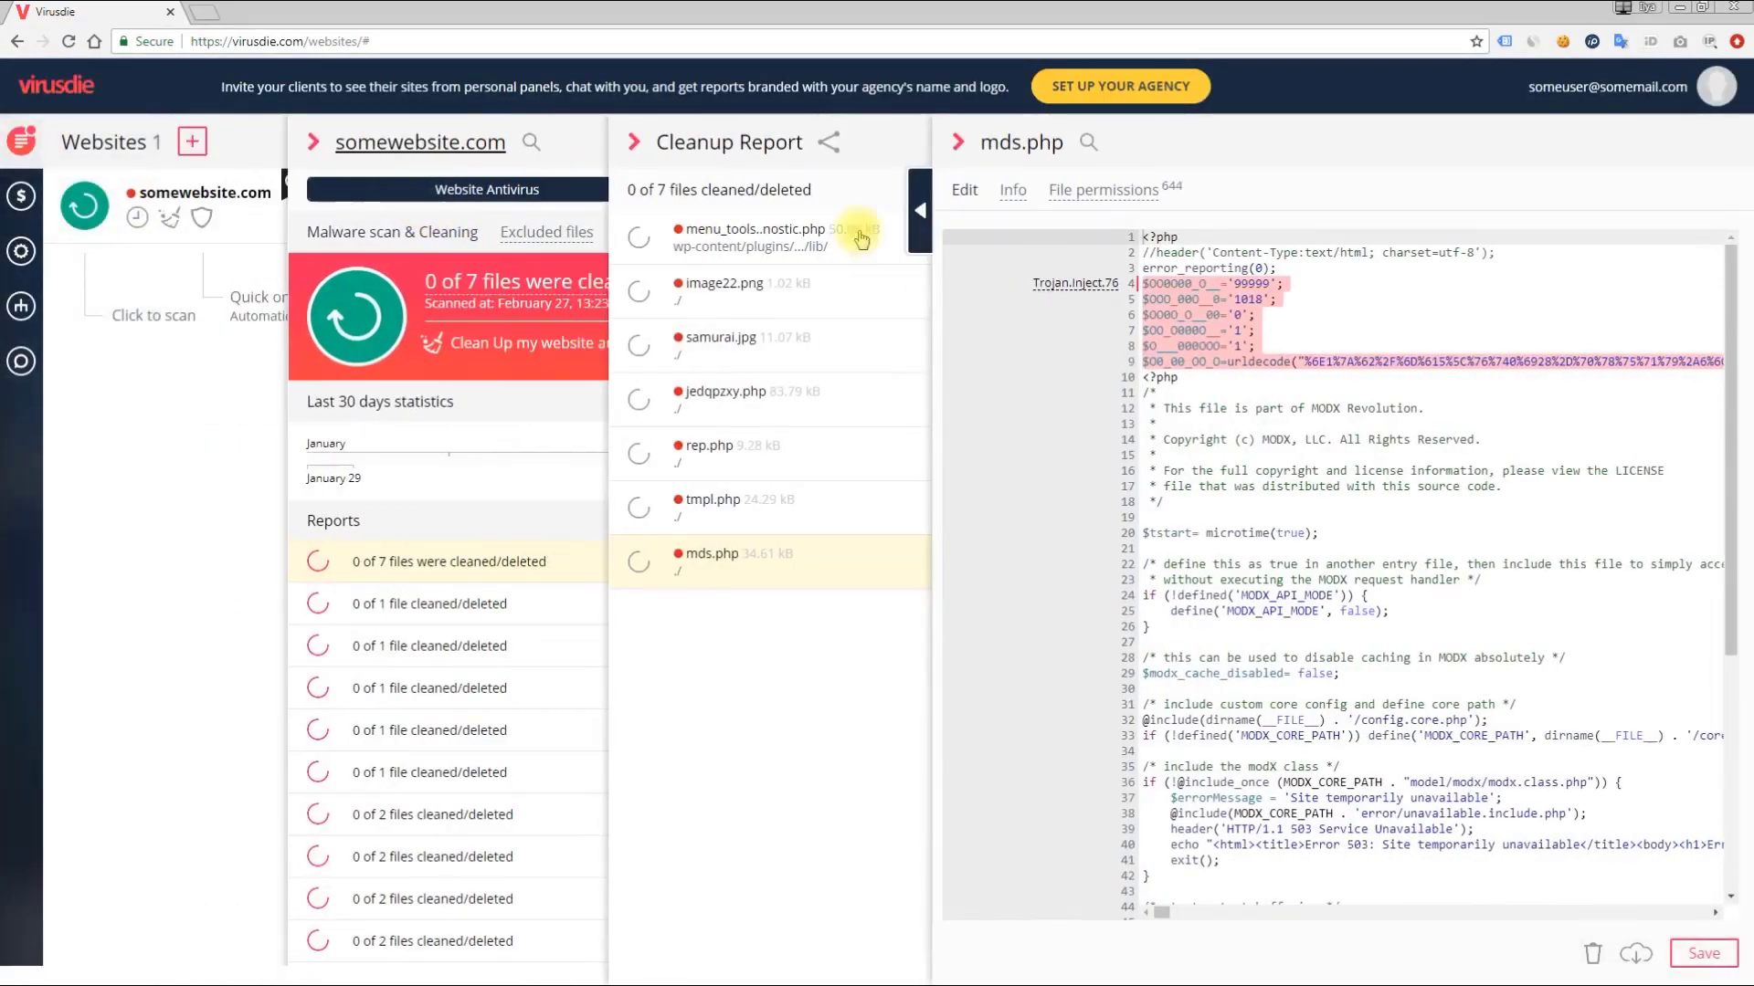
{"action": "left_click", "coordinate": [893, 139]}
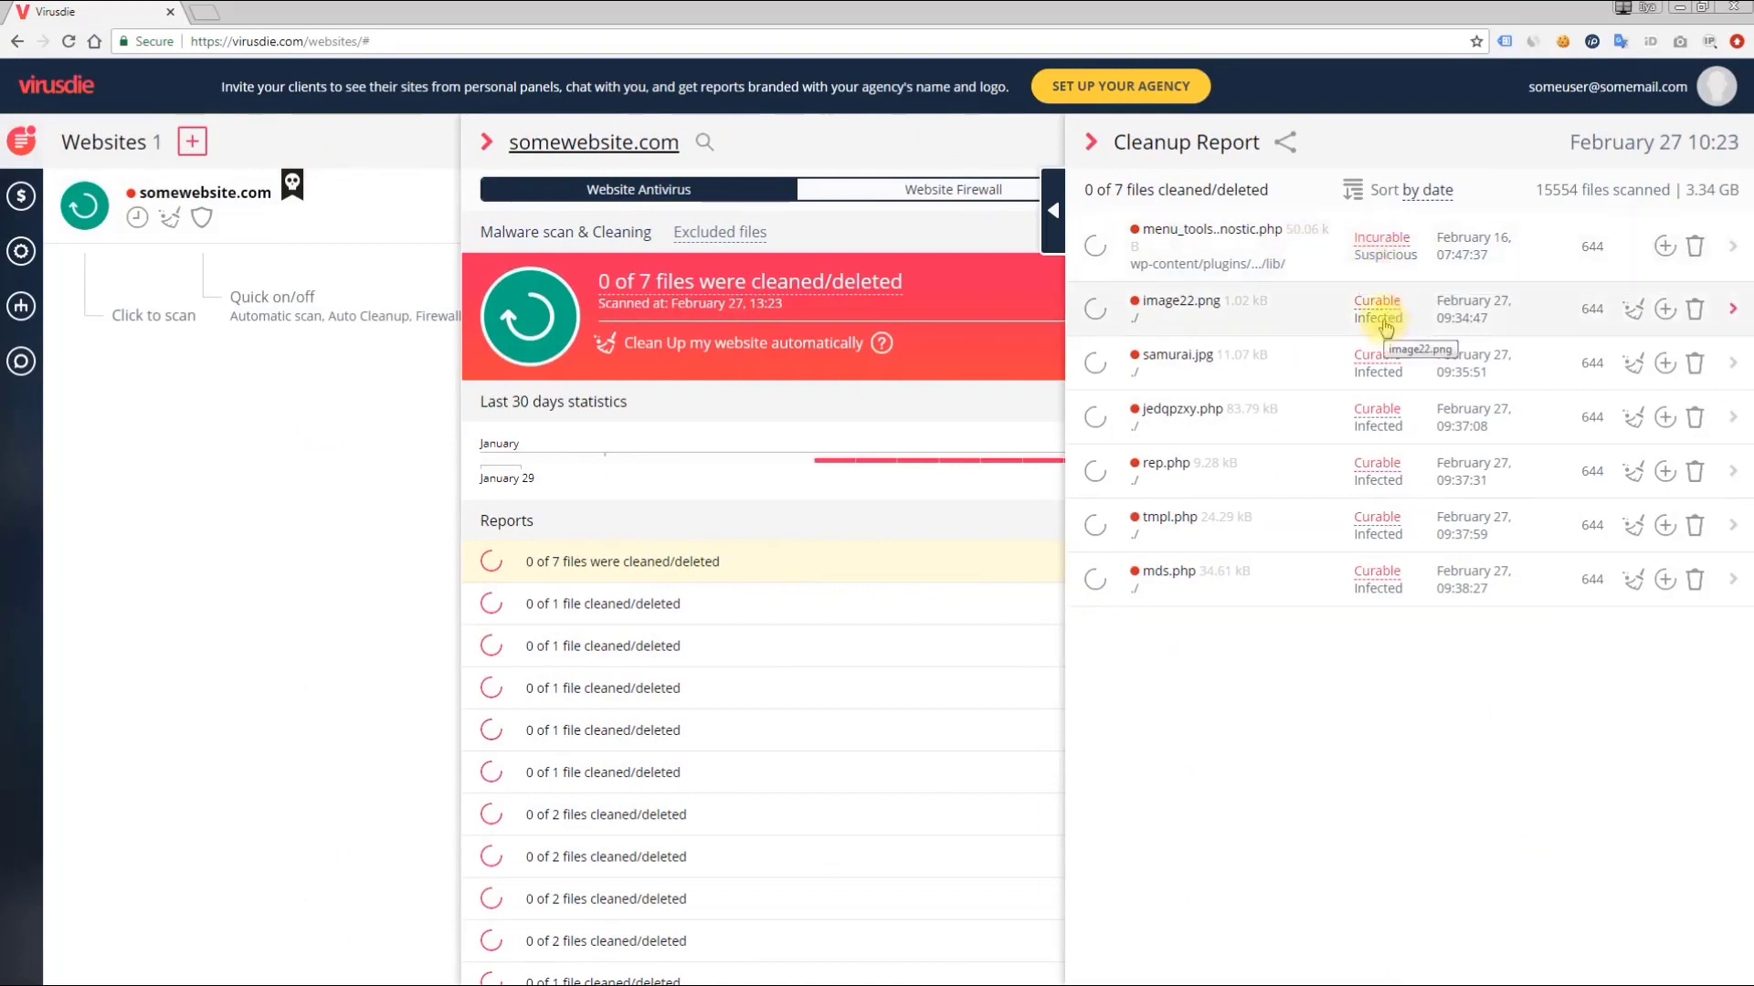
Read the threat details of the incurable menu_tools_diagnostic.php and find the highlighted suspicious code in the file
{"action": "left_click", "coordinate": [1381, 240]}
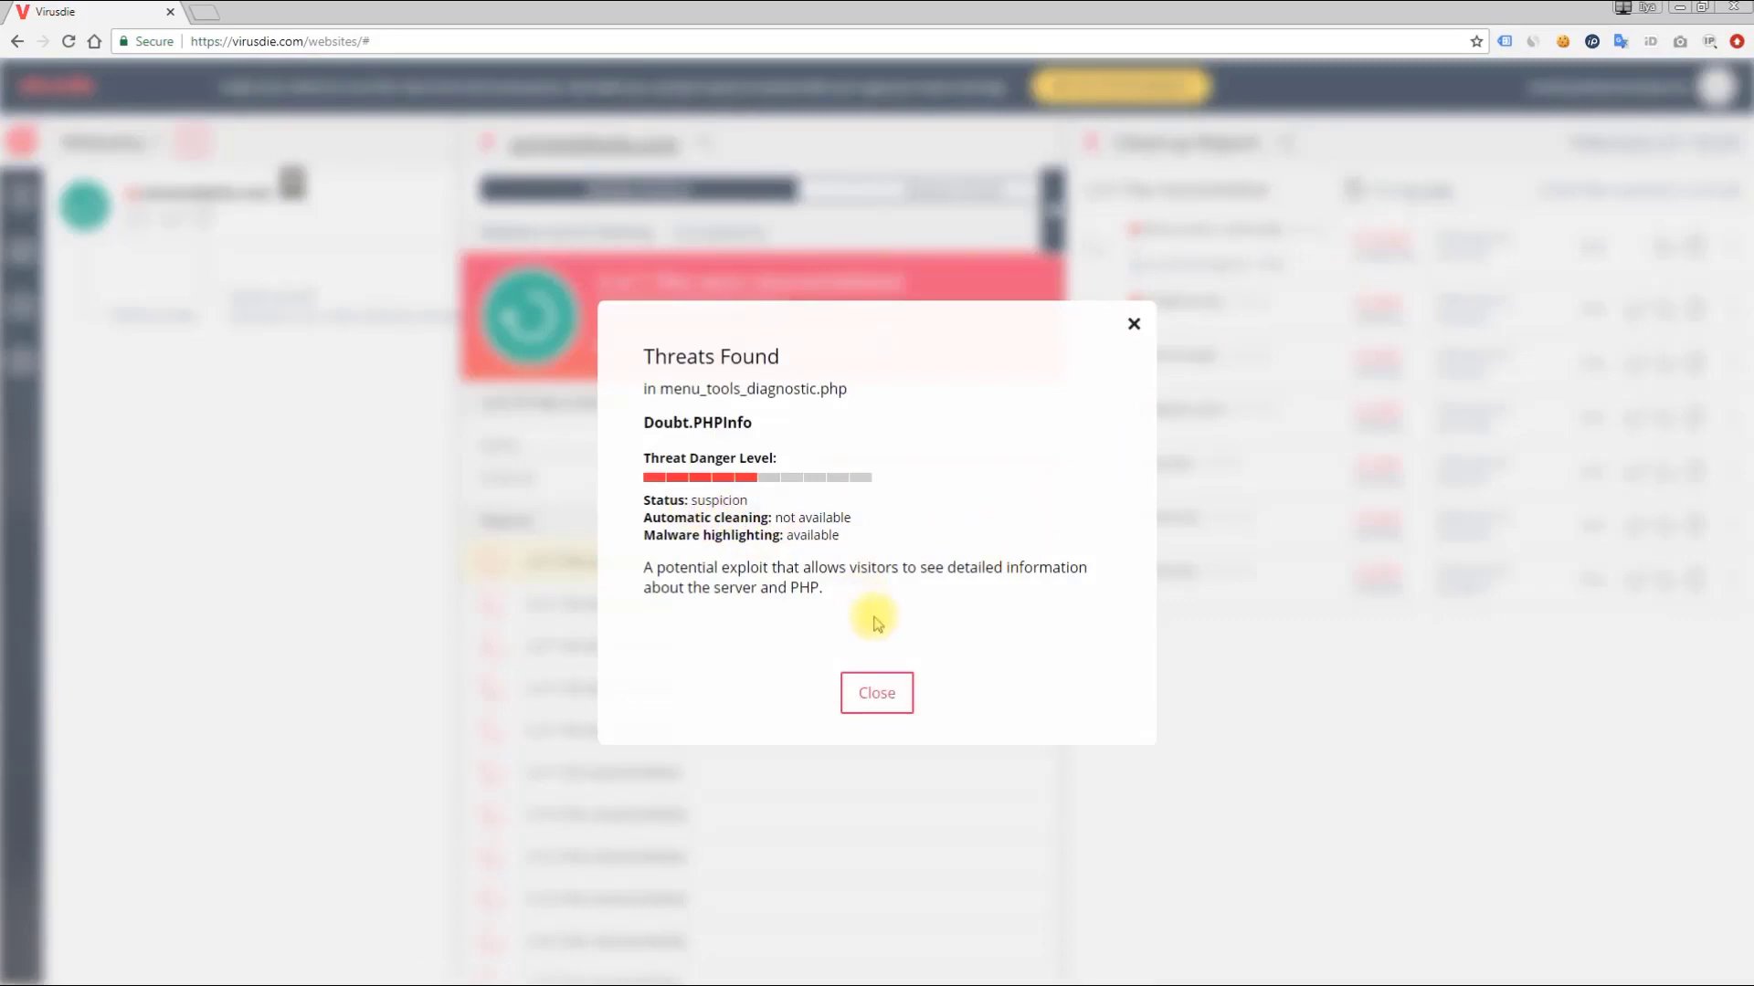
{"action": "left_click", "coordinate": [890, 699]}
{"action": "left_click", "coordinate": [1279, 246]}
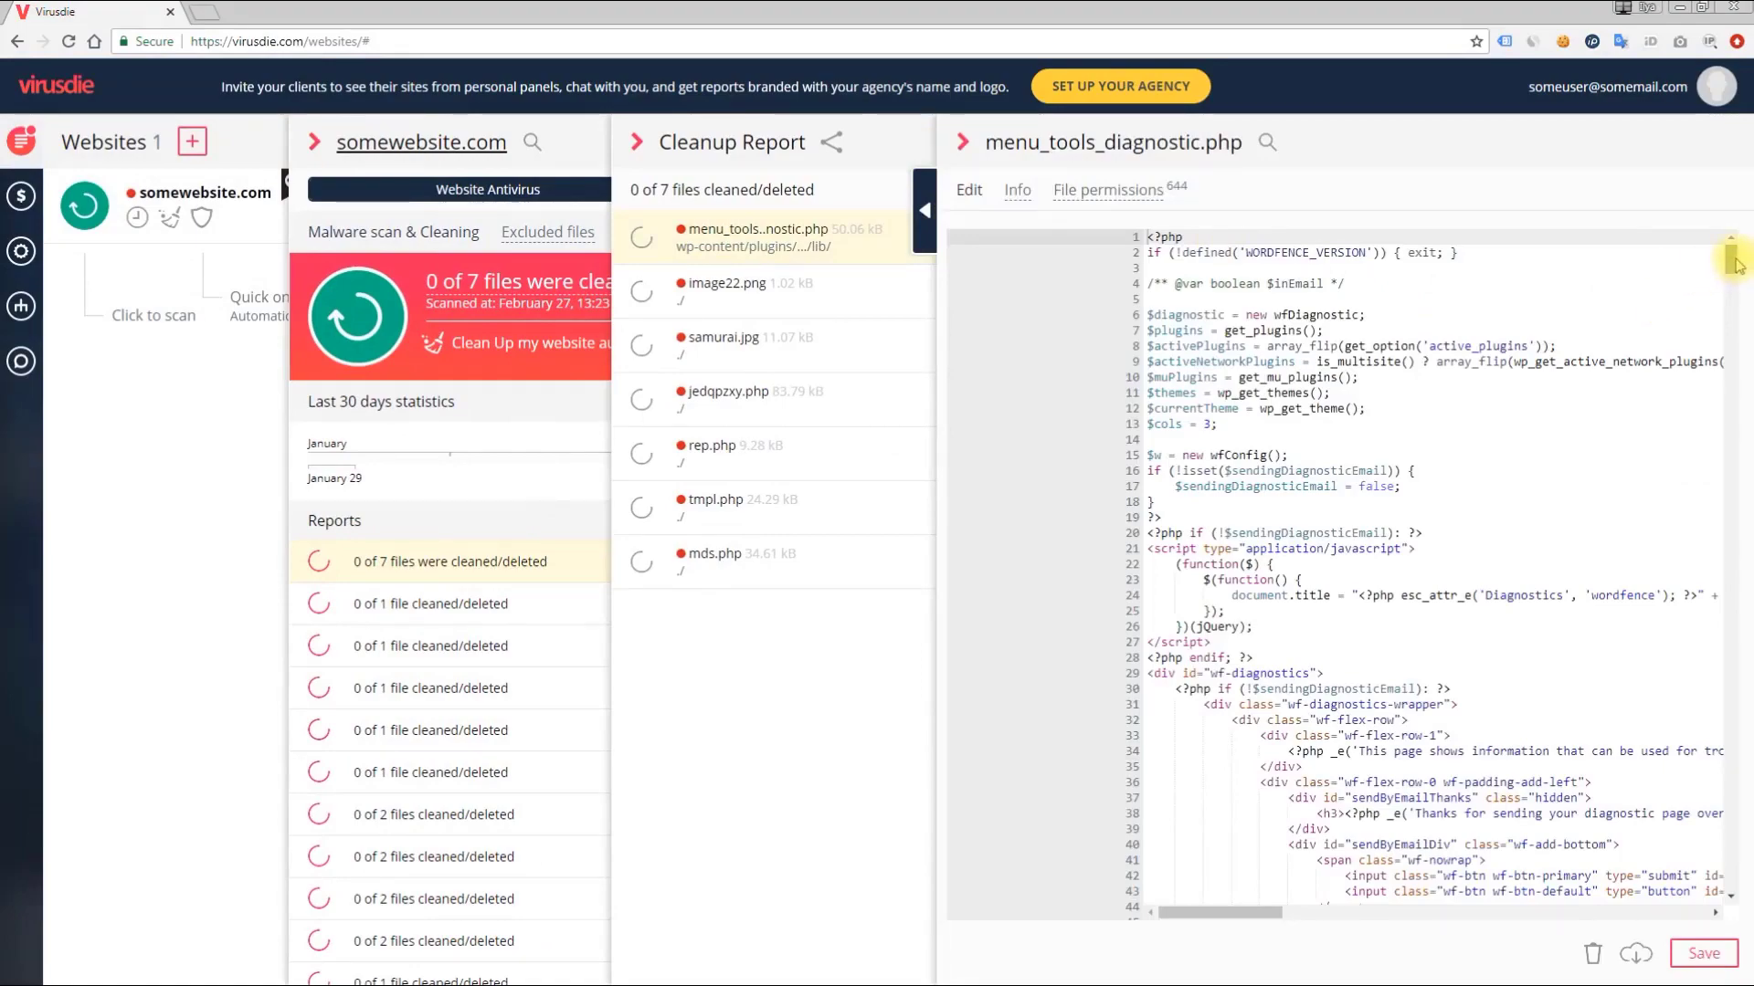
{"action": "left_click_drag", "start_coordinate": [1733, 270], "coordinate": [1738, 818]}
{"action": "scroll", "coordinate": [1151, 457], "scroll_direction": "up", "scroll_amount": 3}
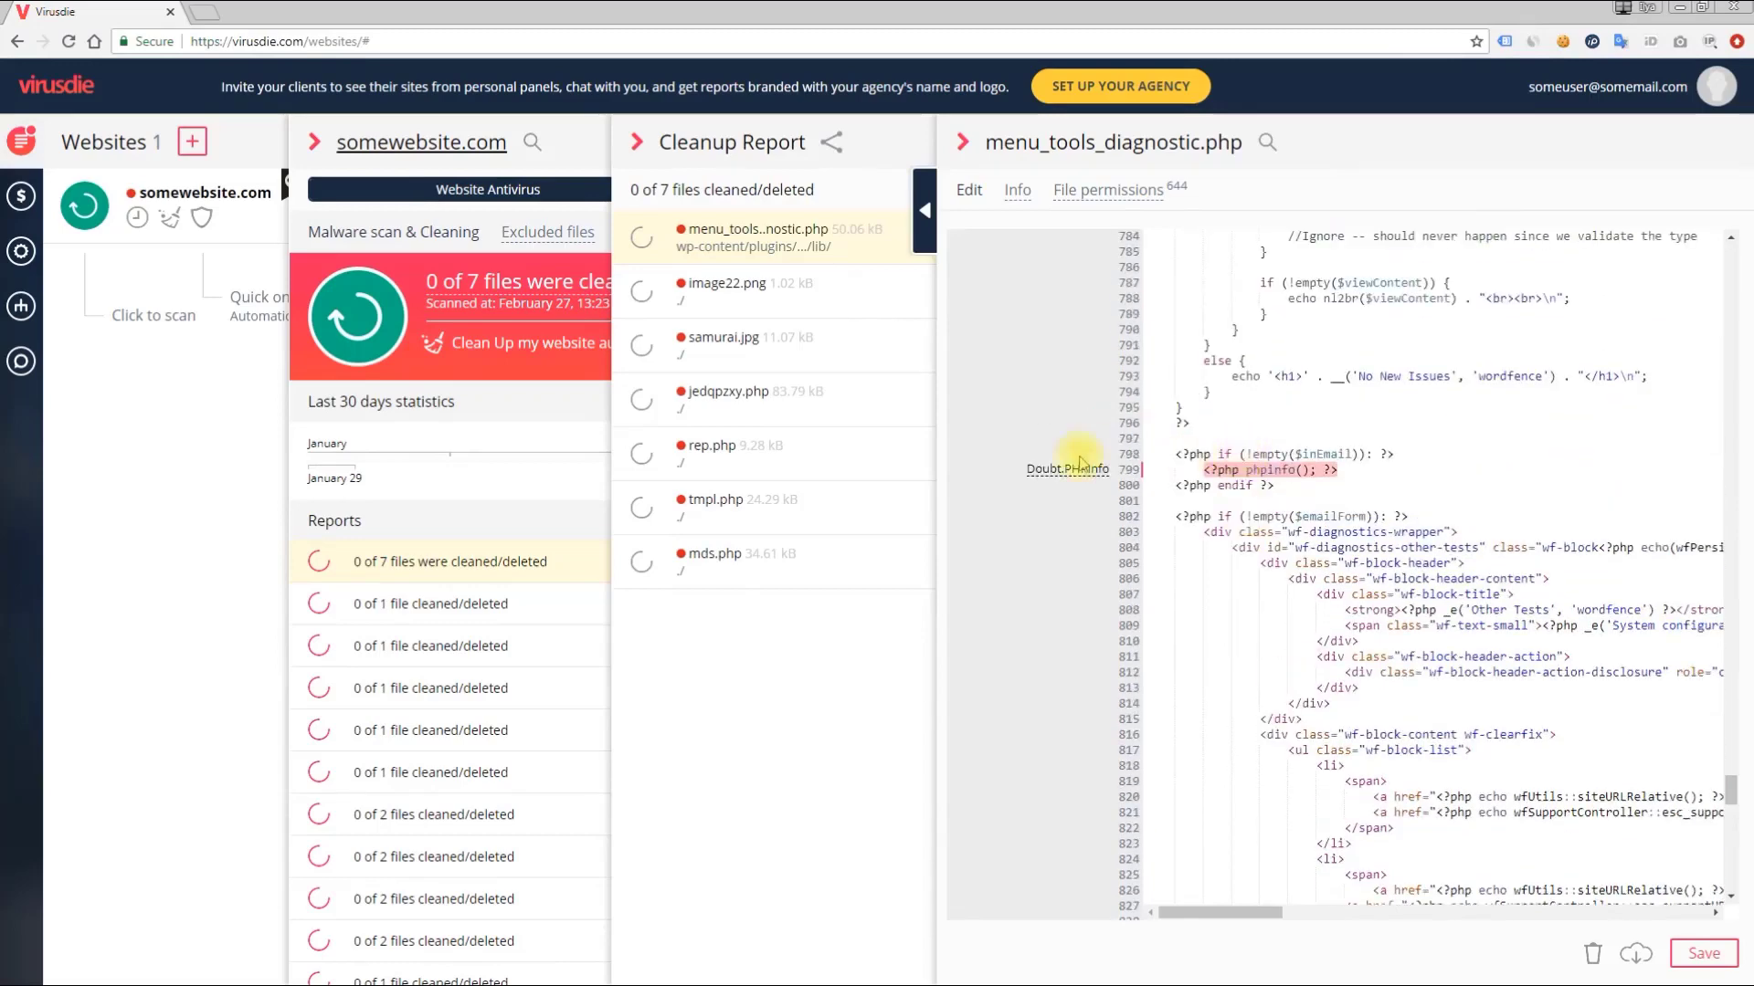
Read the Doubt.PHPInfo threat details for line 799 of menu_tools_diagnostic.php, then close the file
{"action": "mouse_move", "coordinate": [1039, 477]}
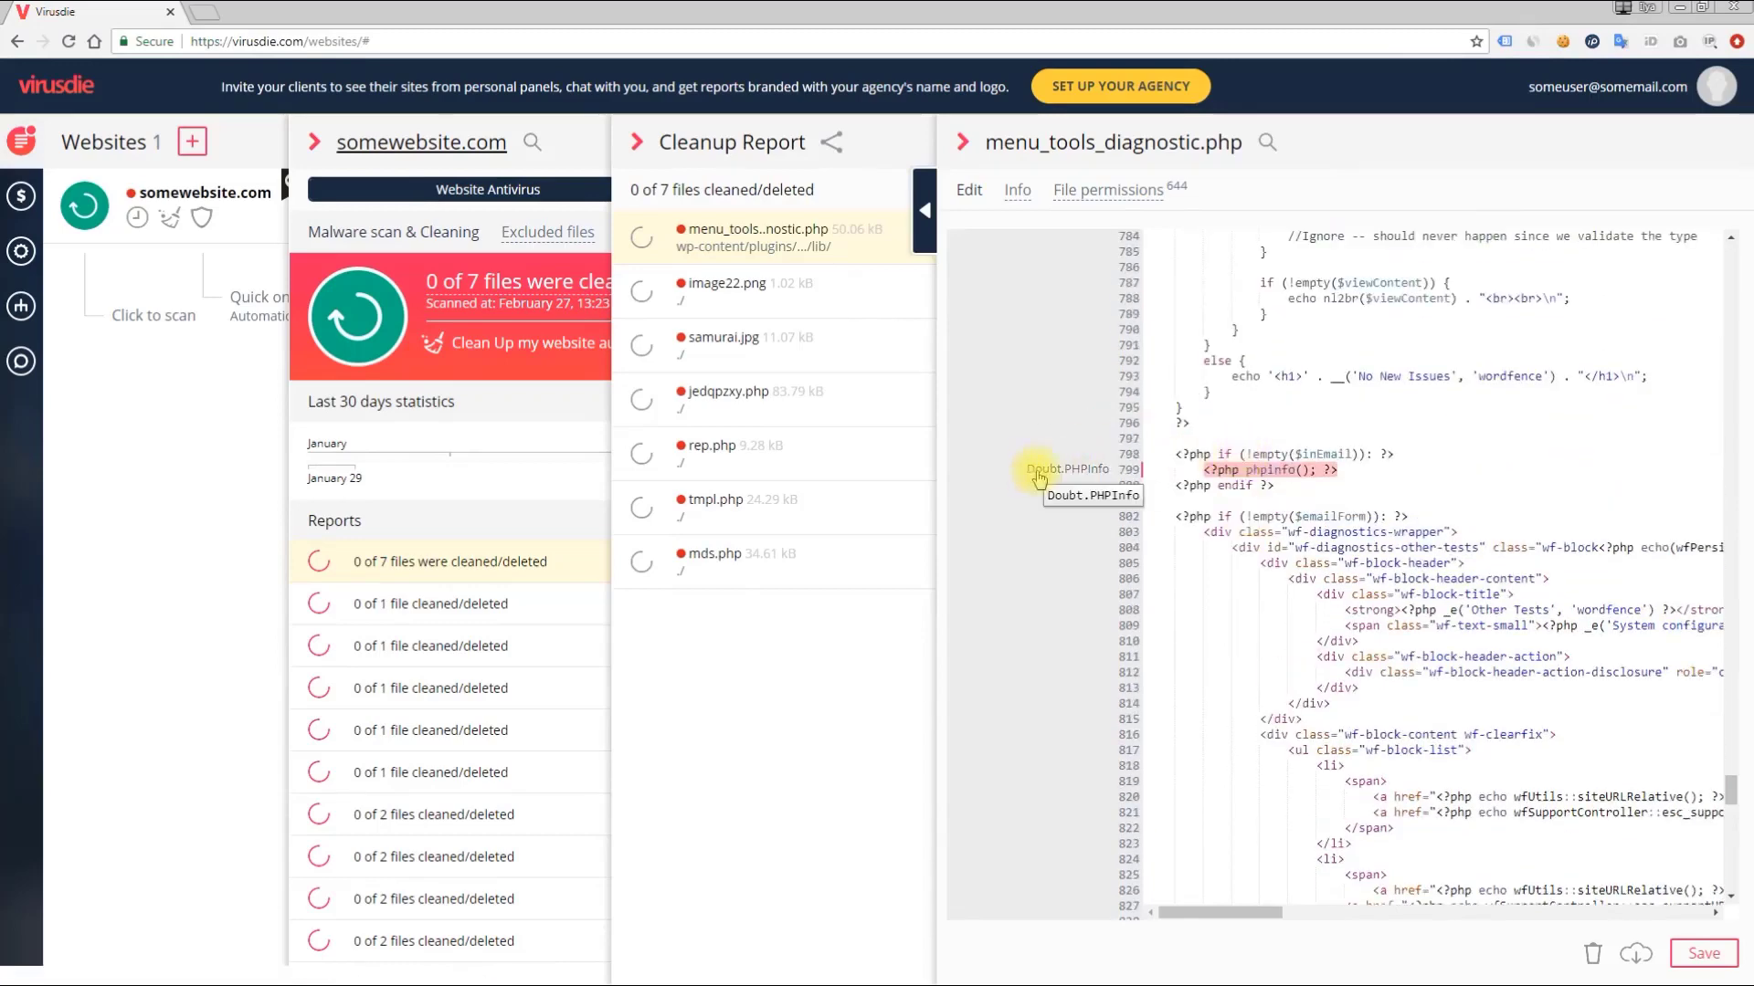
{"action": "left_click", "coordinate": [1087, 477]}
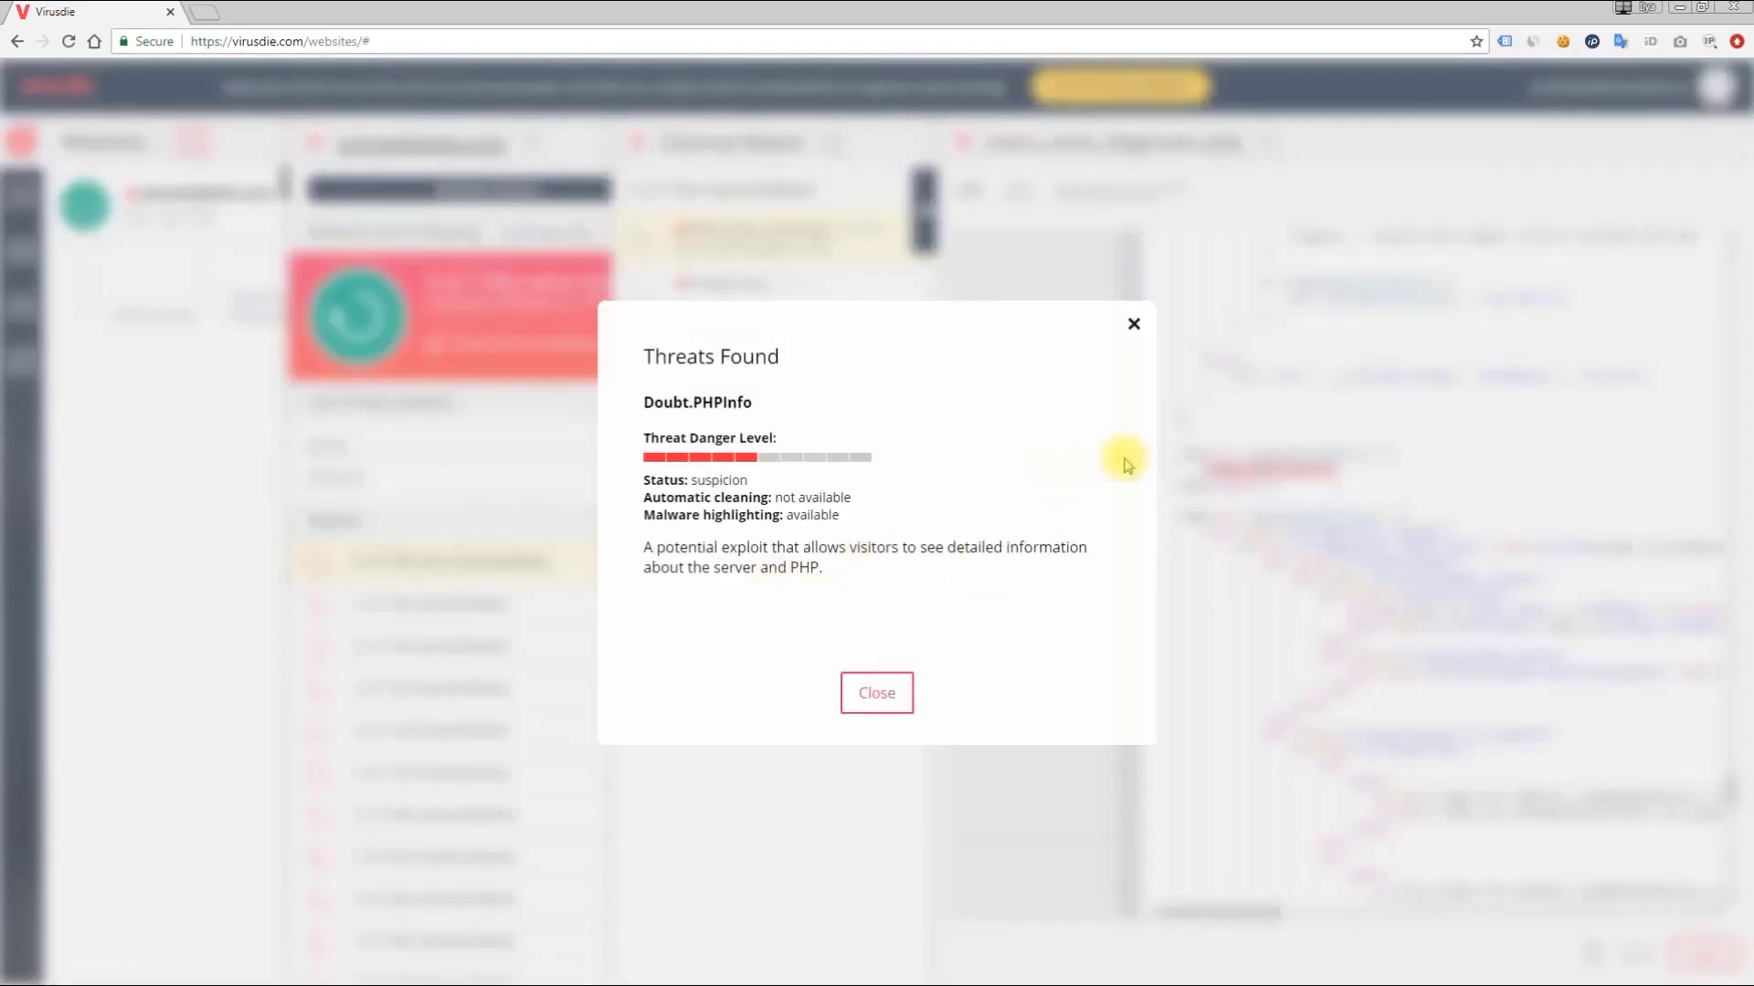
{"action": "left_click", "coordinate": [1134, 325]}
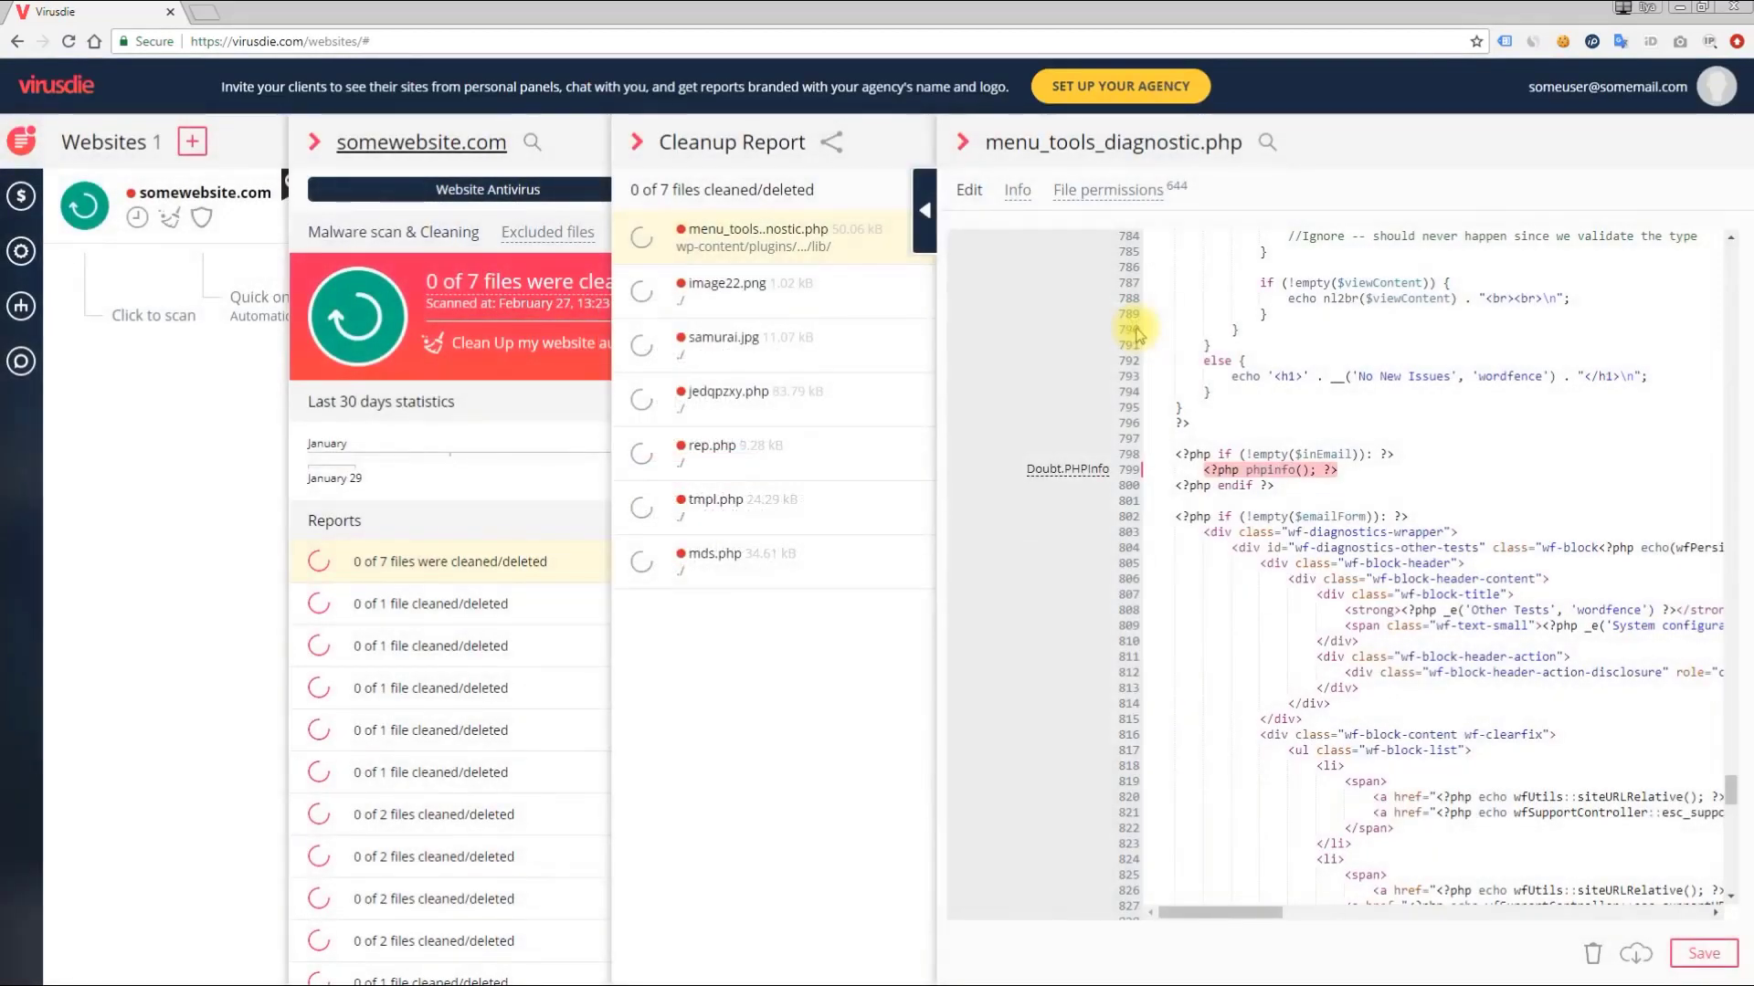
{"action": "left_click", "coordinate": [962, 143]}
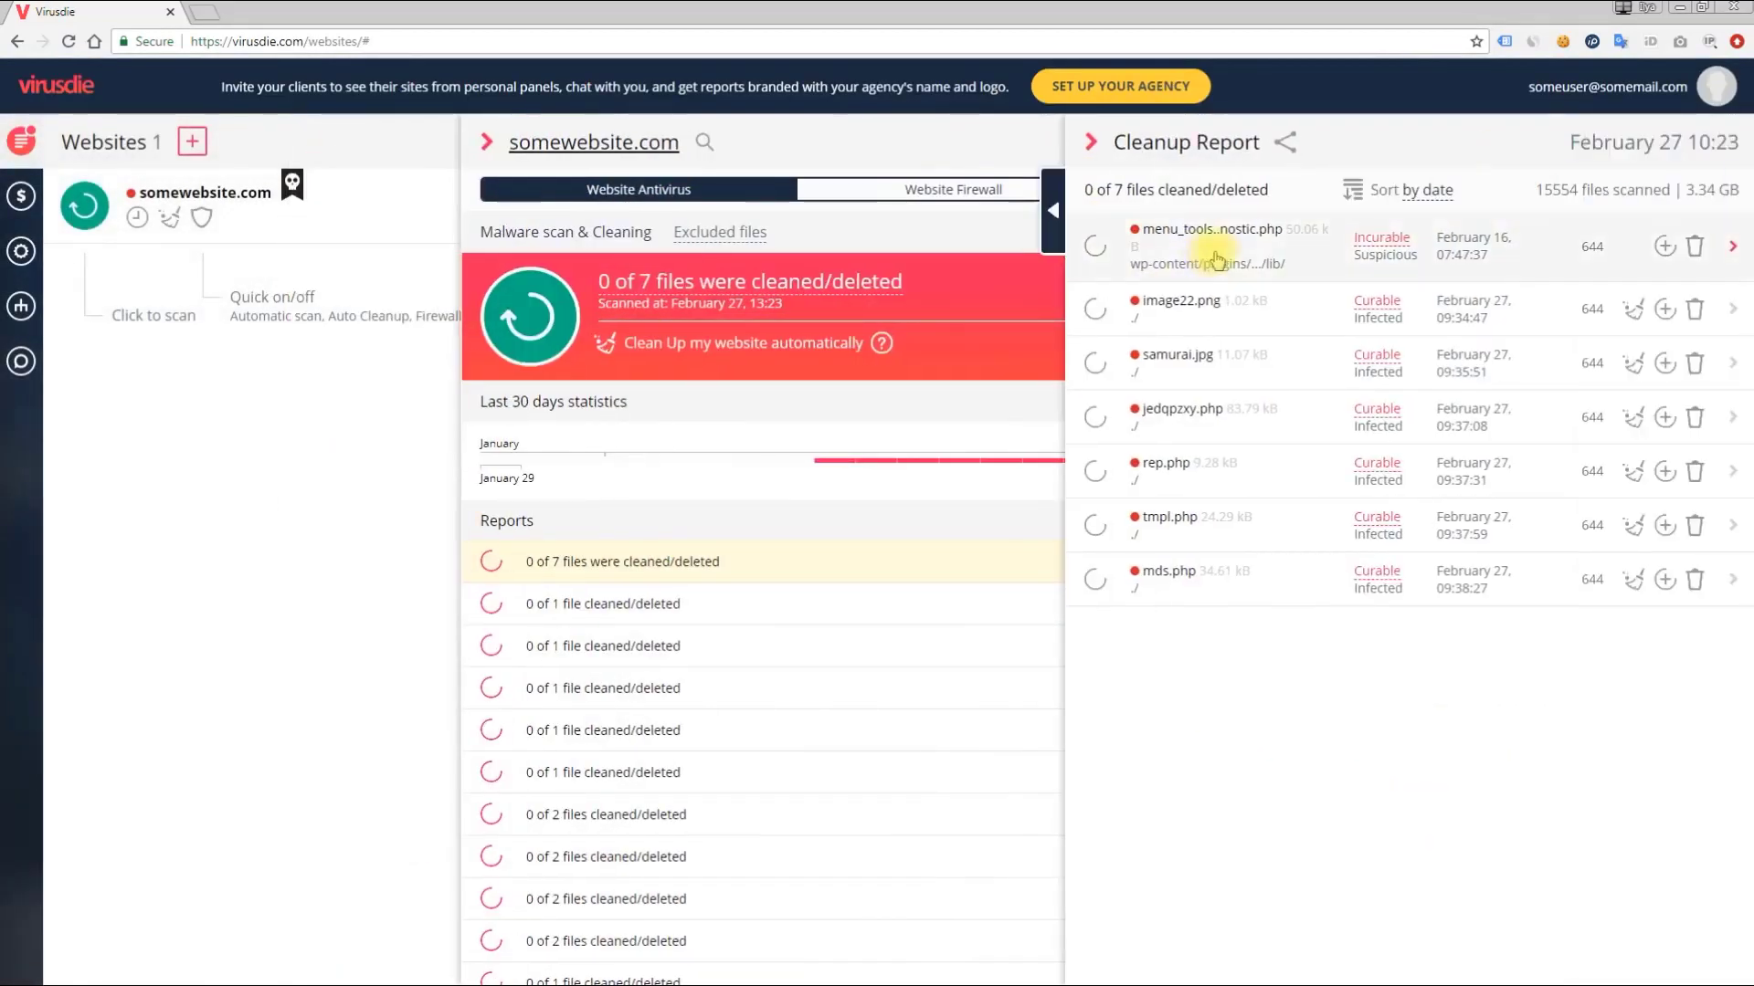
Add menu_tools_diagnostic.php to the website's excluded files
{"action": "left_click", "coordinate": [1666, 246]}
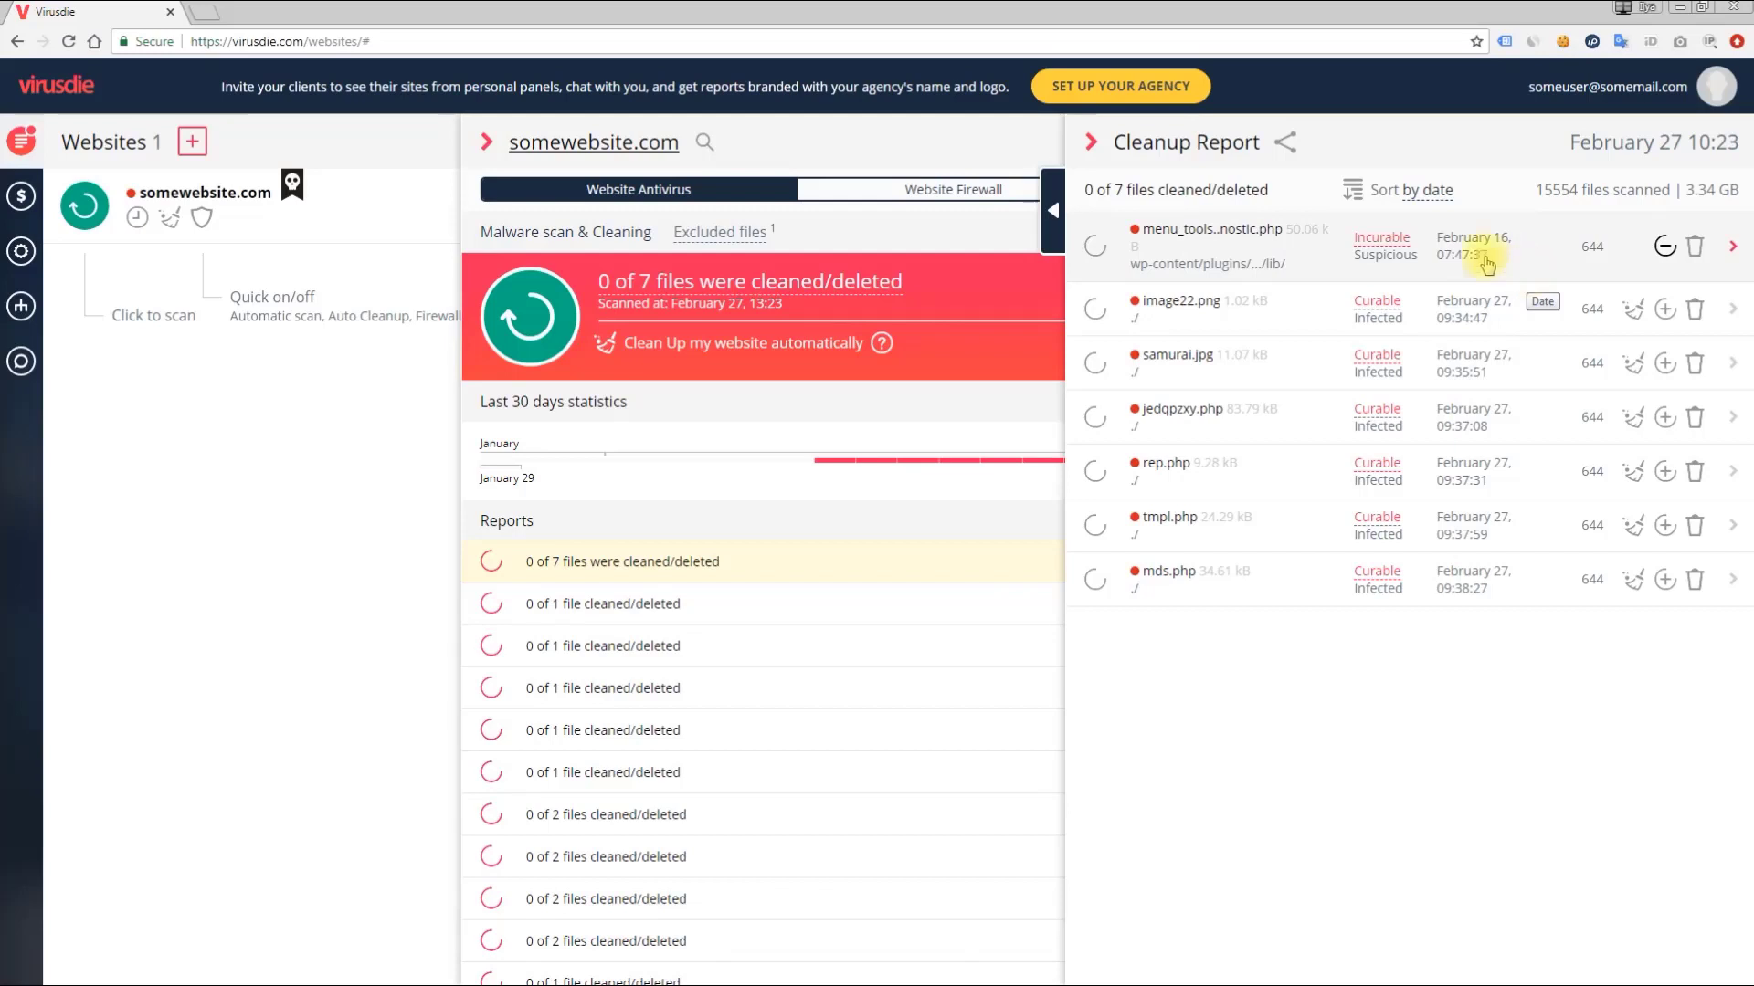
Turn on automatic cleanup for somewebsite.com and start a new malware scan
{"action": "left_click", "coordinate": [968, 150]}
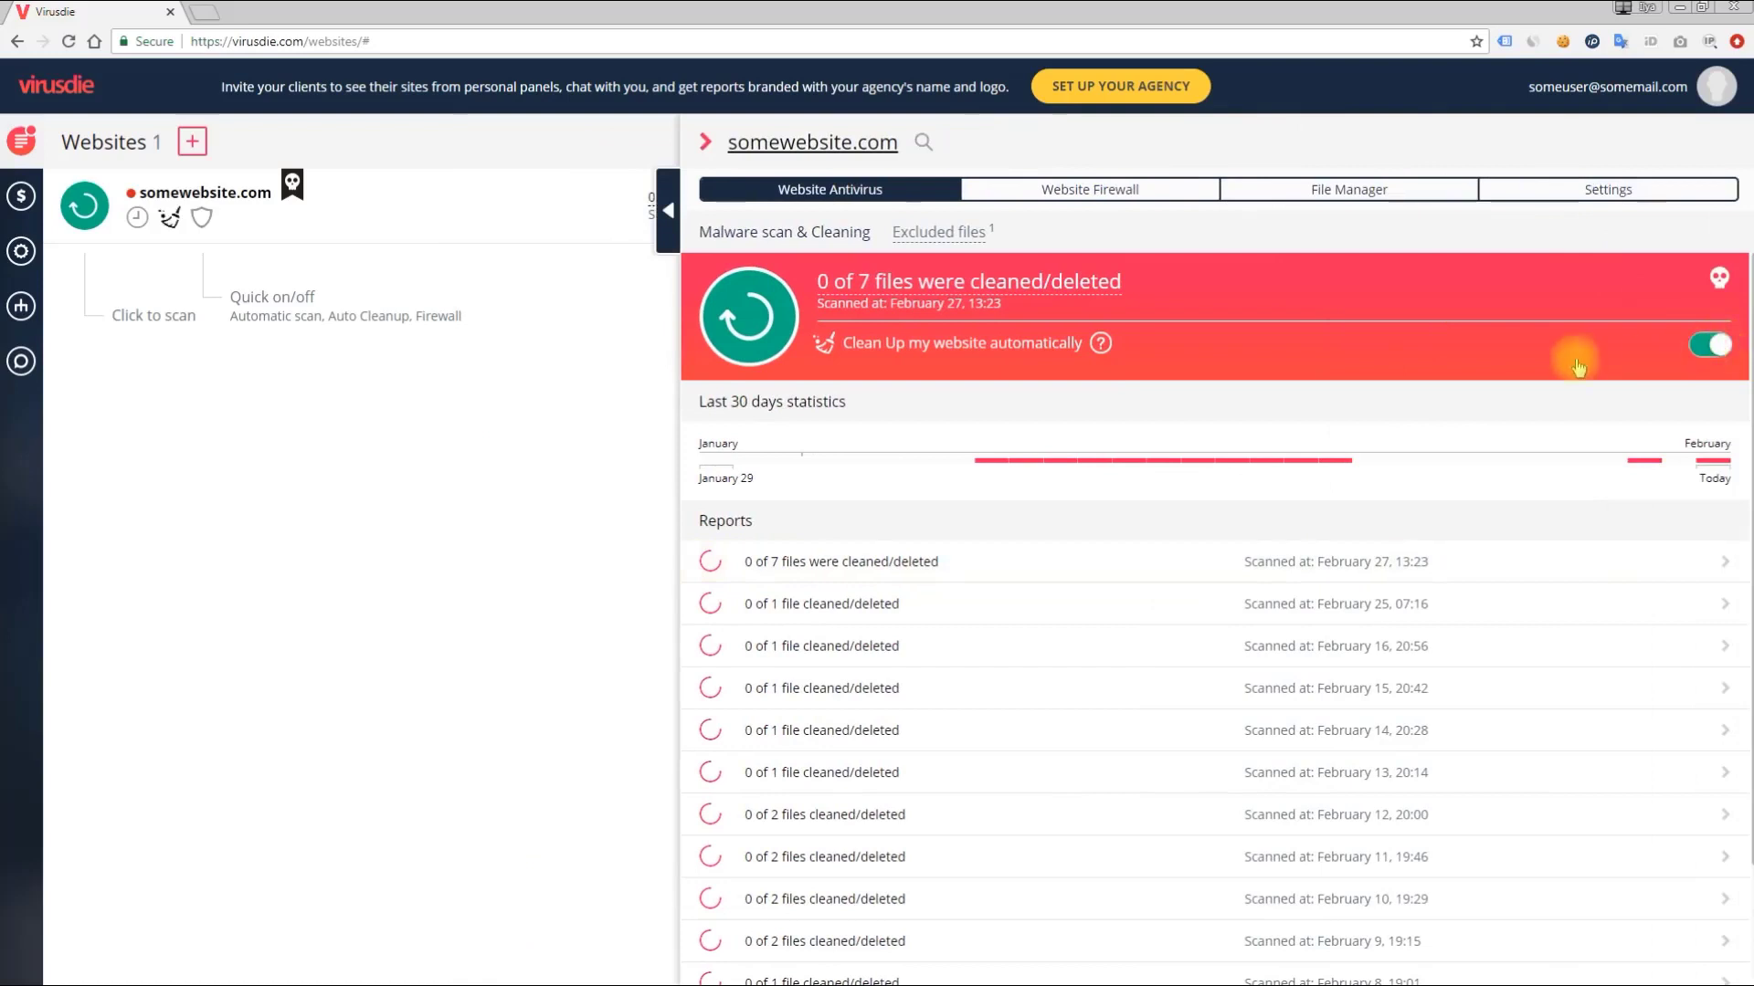
{"action": "left_click", "coordinate": [745, 325]}
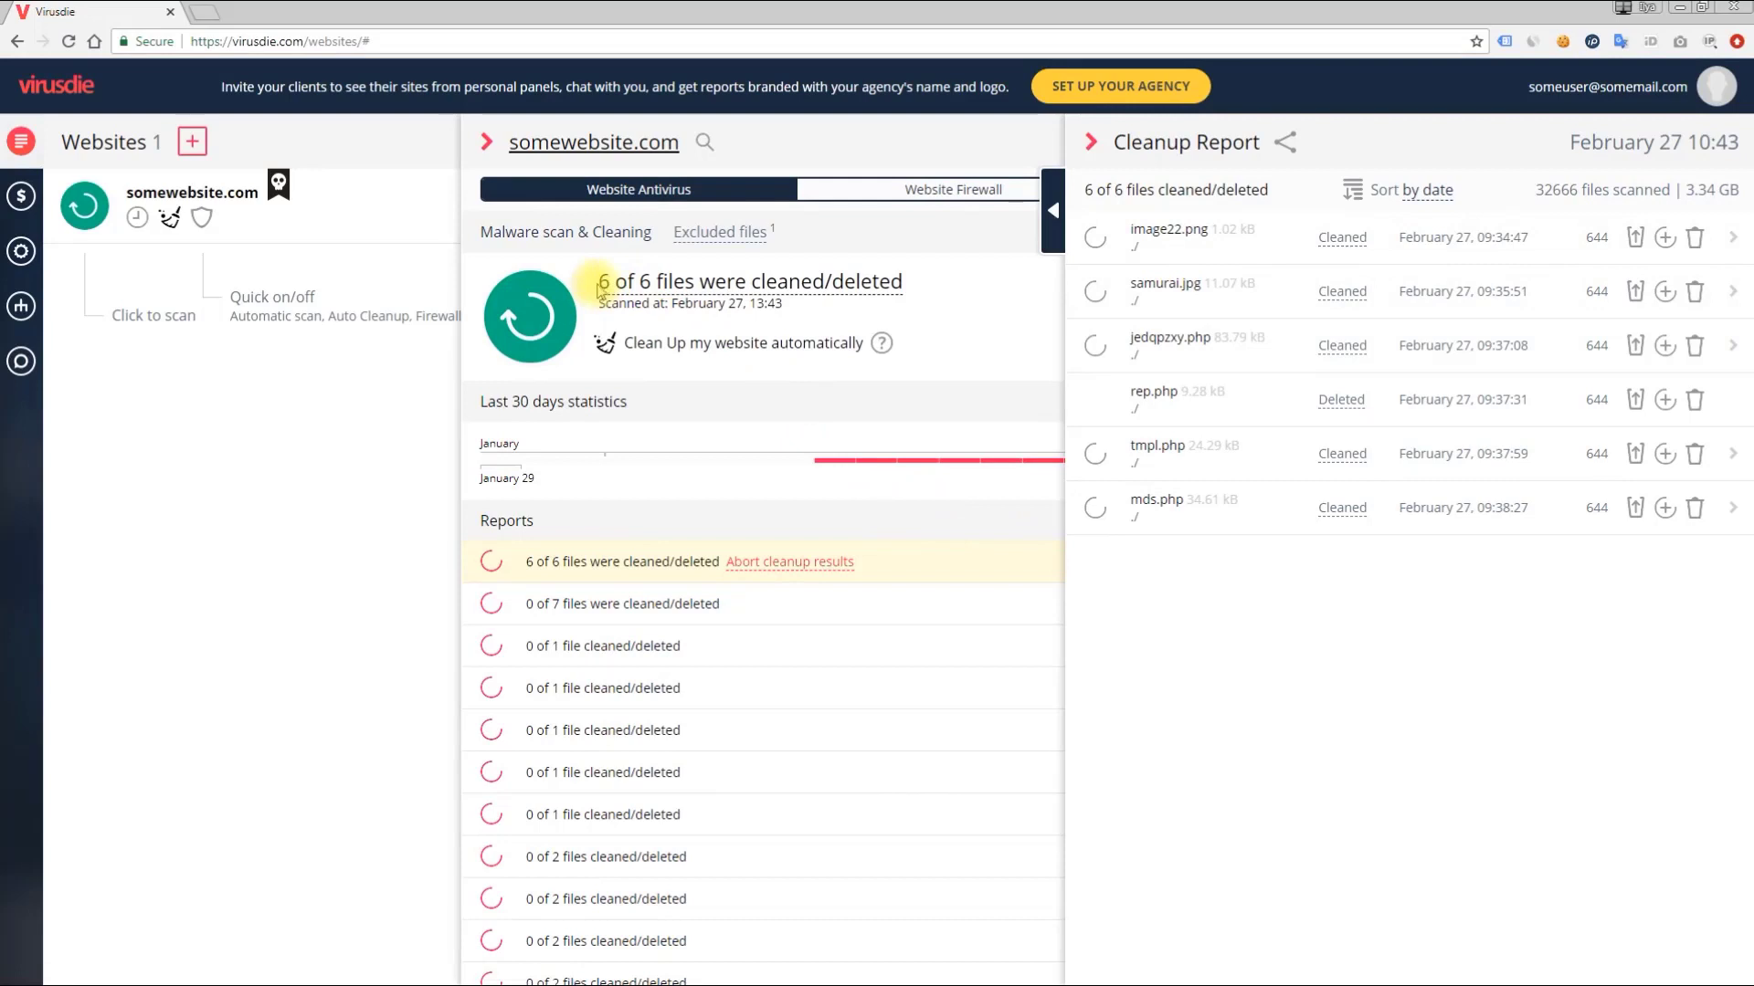
Check the cleaned image22.png with its February 27, 10:43 backup, view samurai.jpg and jedqpzxy.php, and return to the report
{"action": "left_click", "coordinate": [1281, 243]}
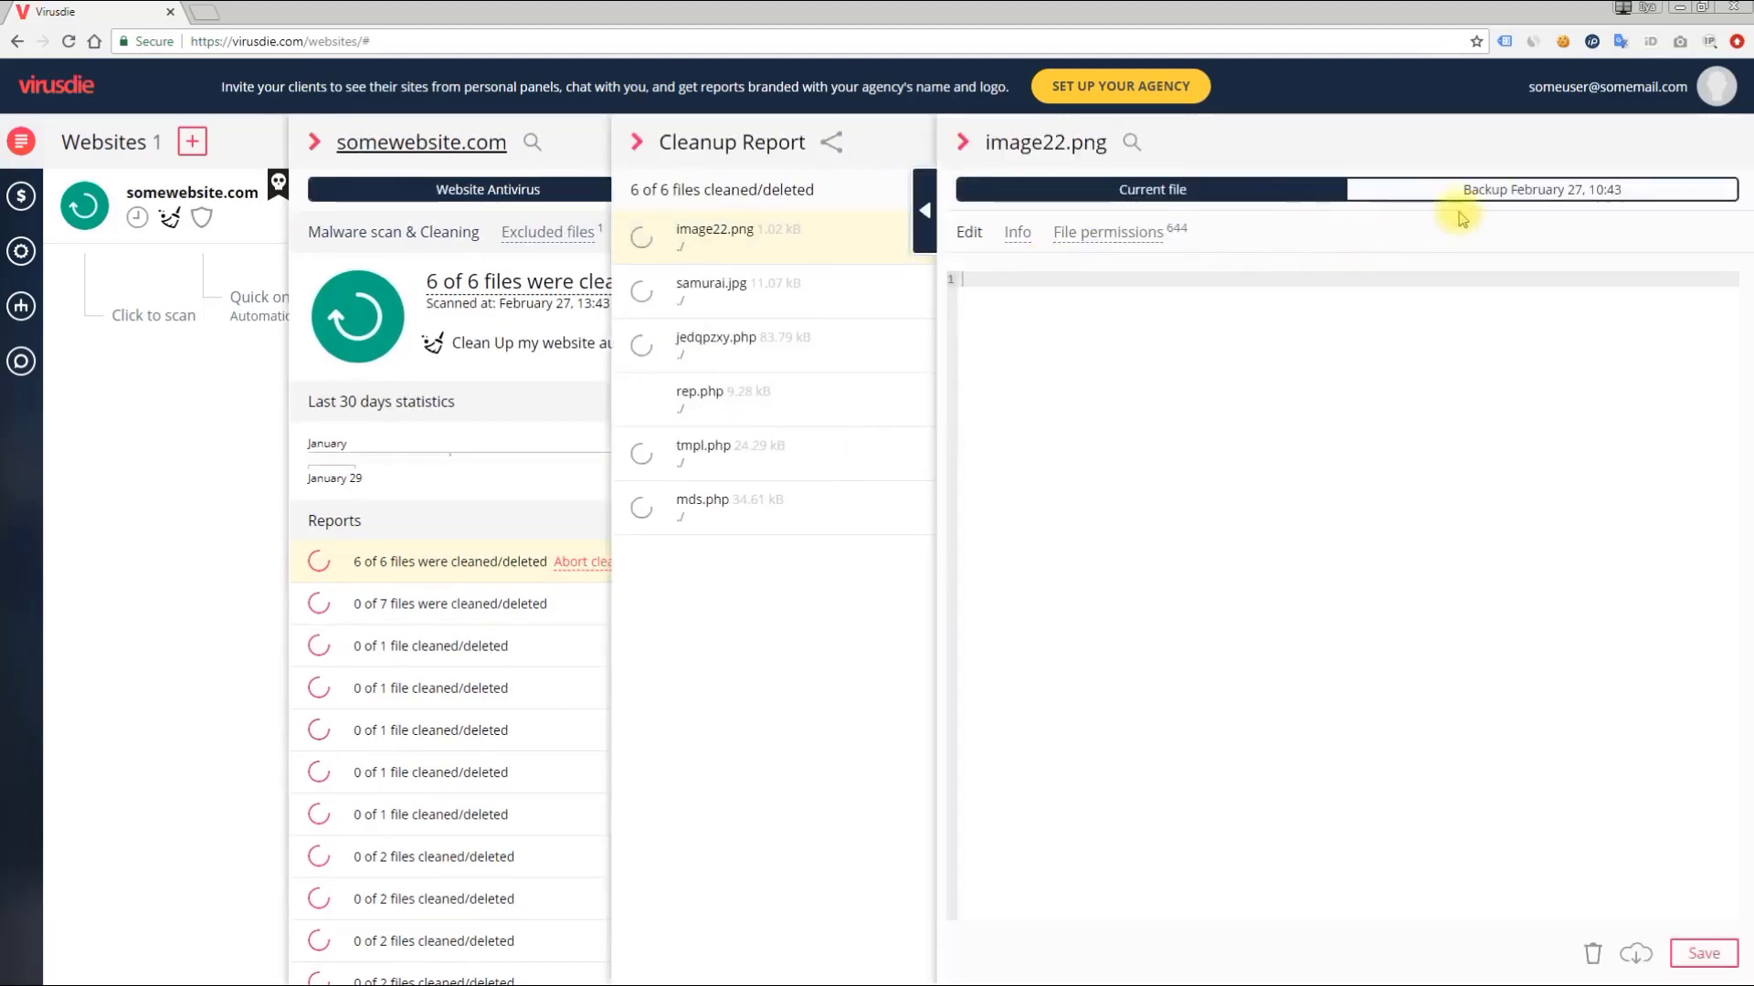
{"action": "left_click", "coordinate": [1549, 190]}
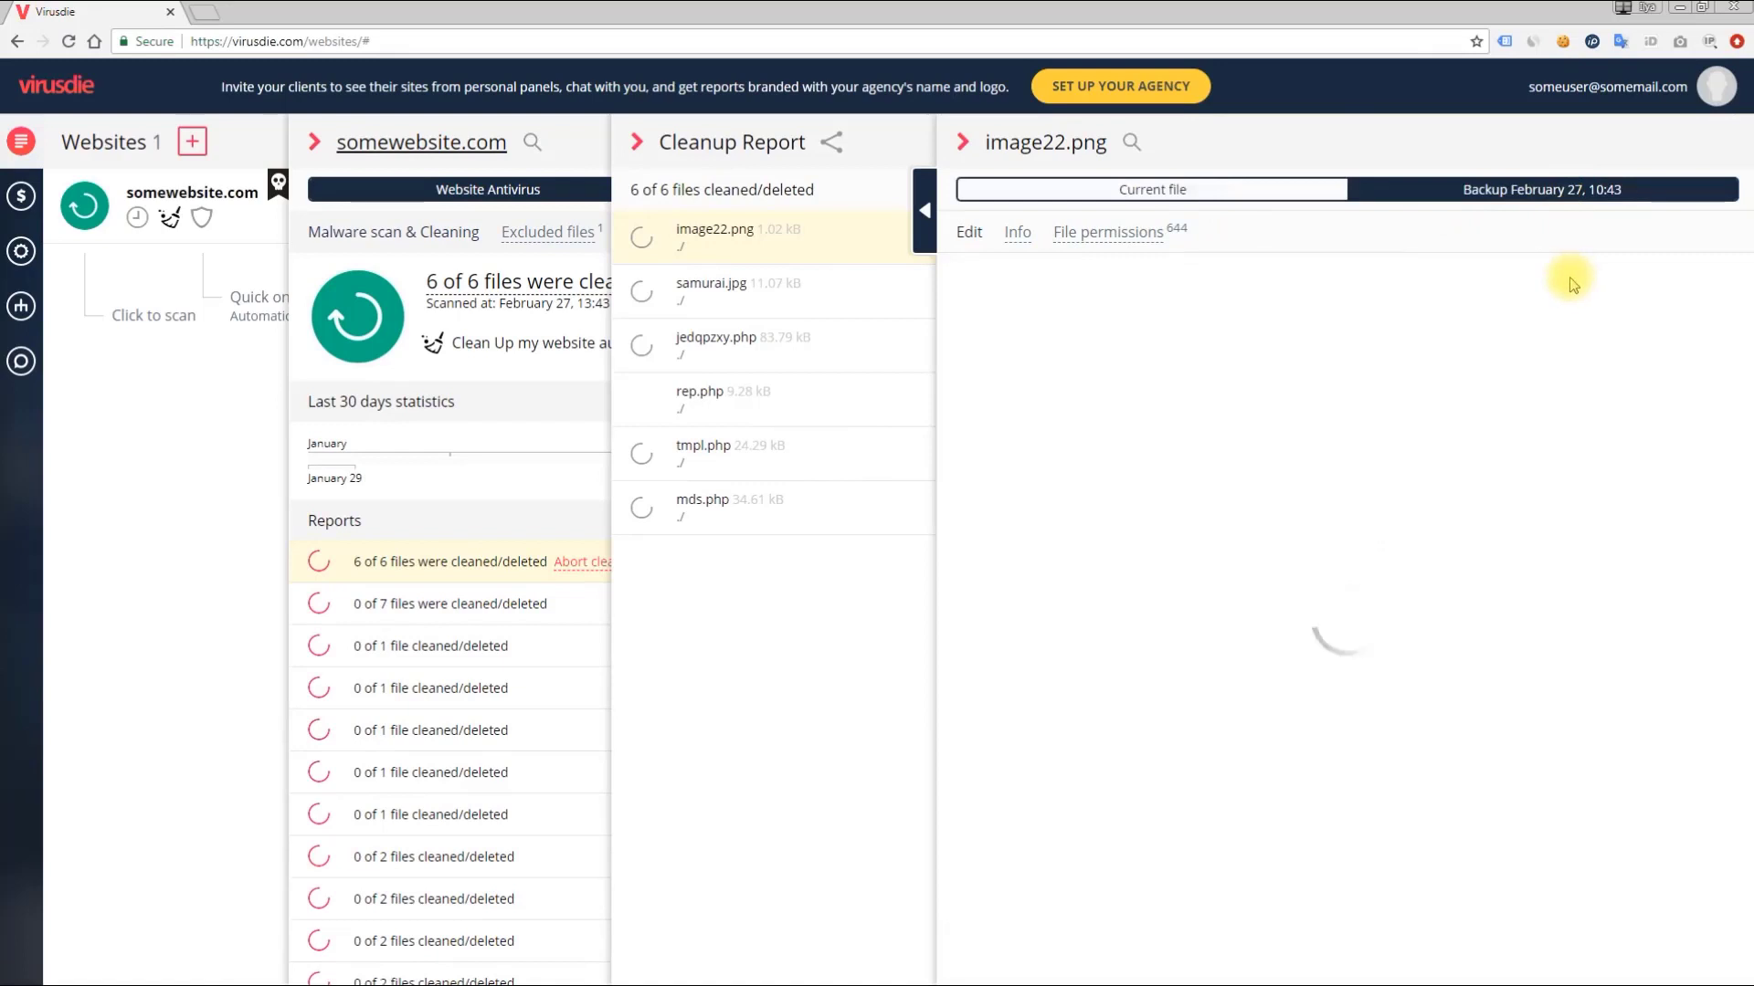
{"action": "left_click", "coordinate": [1211, 195]}
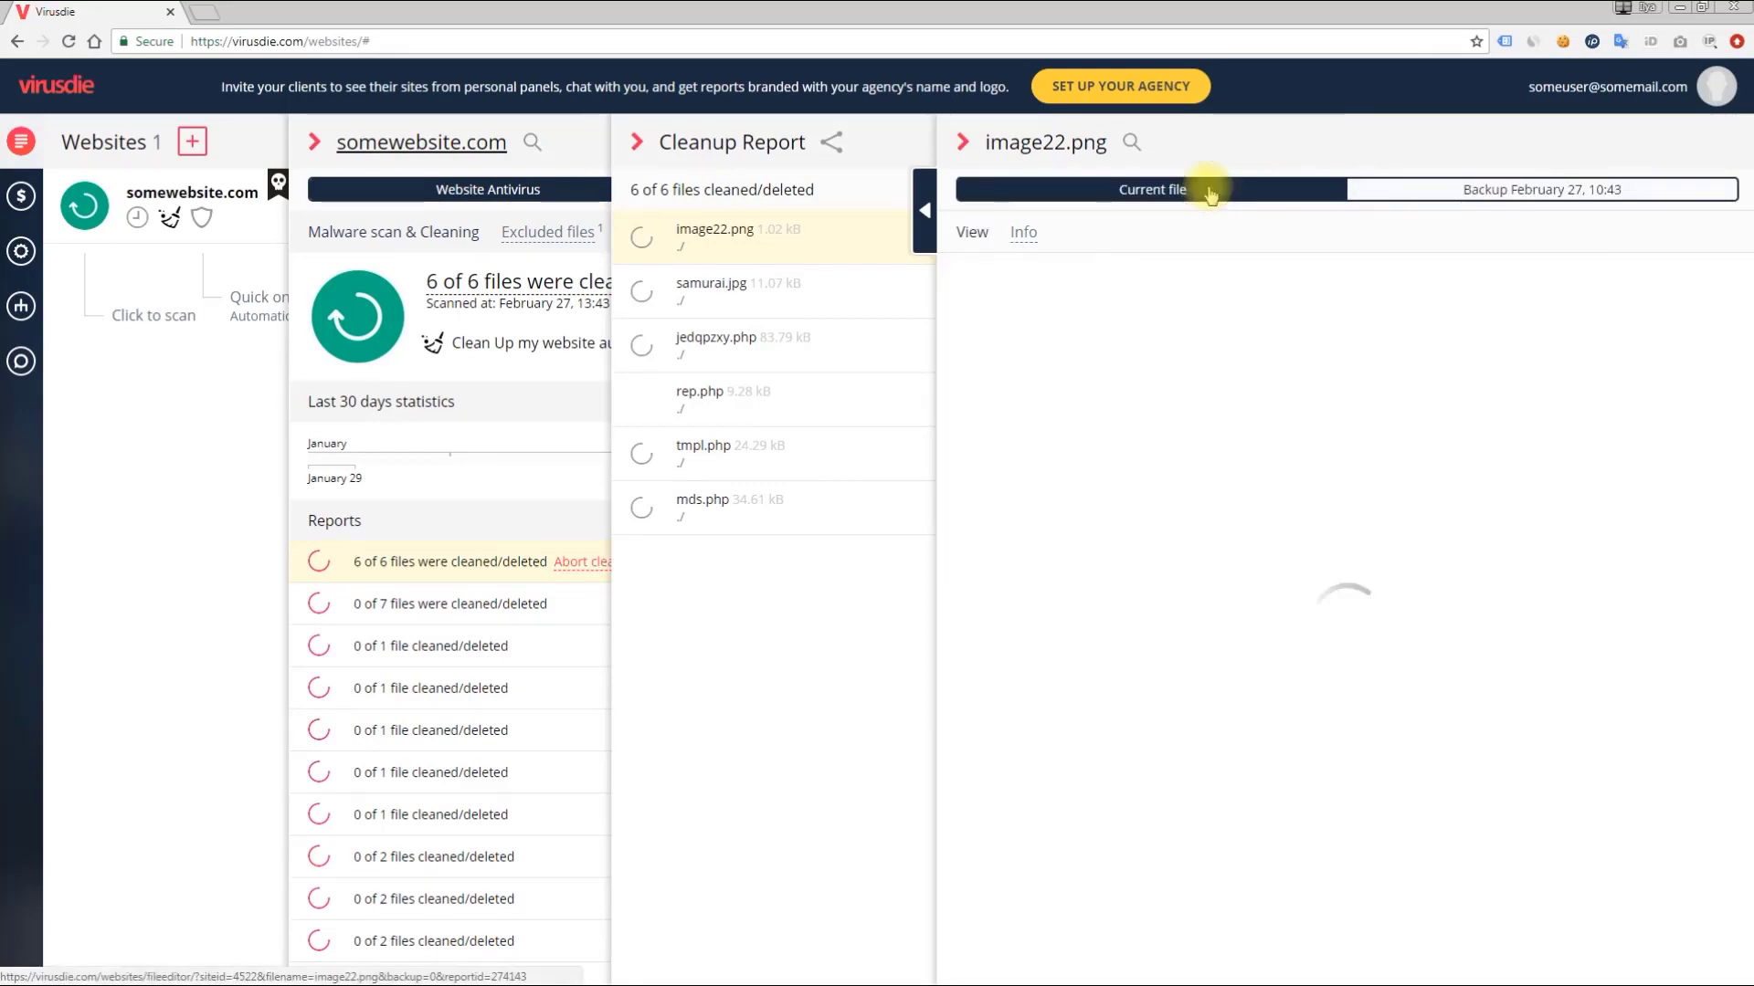
{"action": "left_click", "coordinate": [820, 305]}
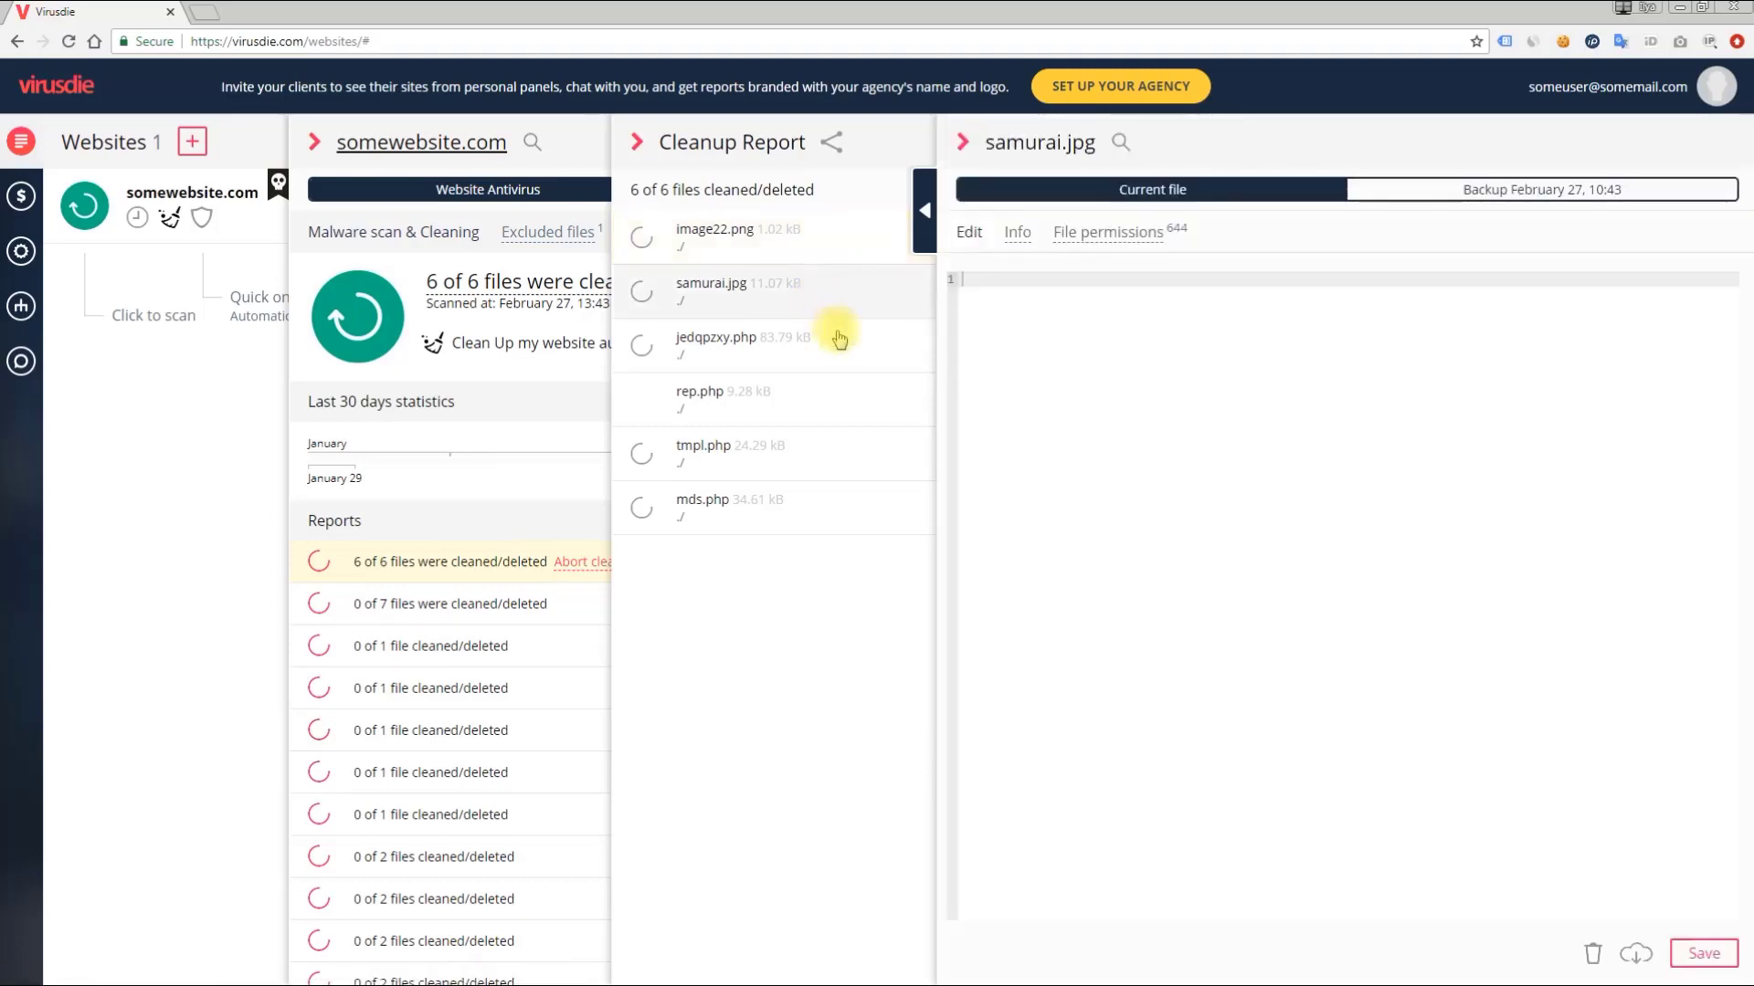
{"action": "left_click", "coordinate": [834, 338]}
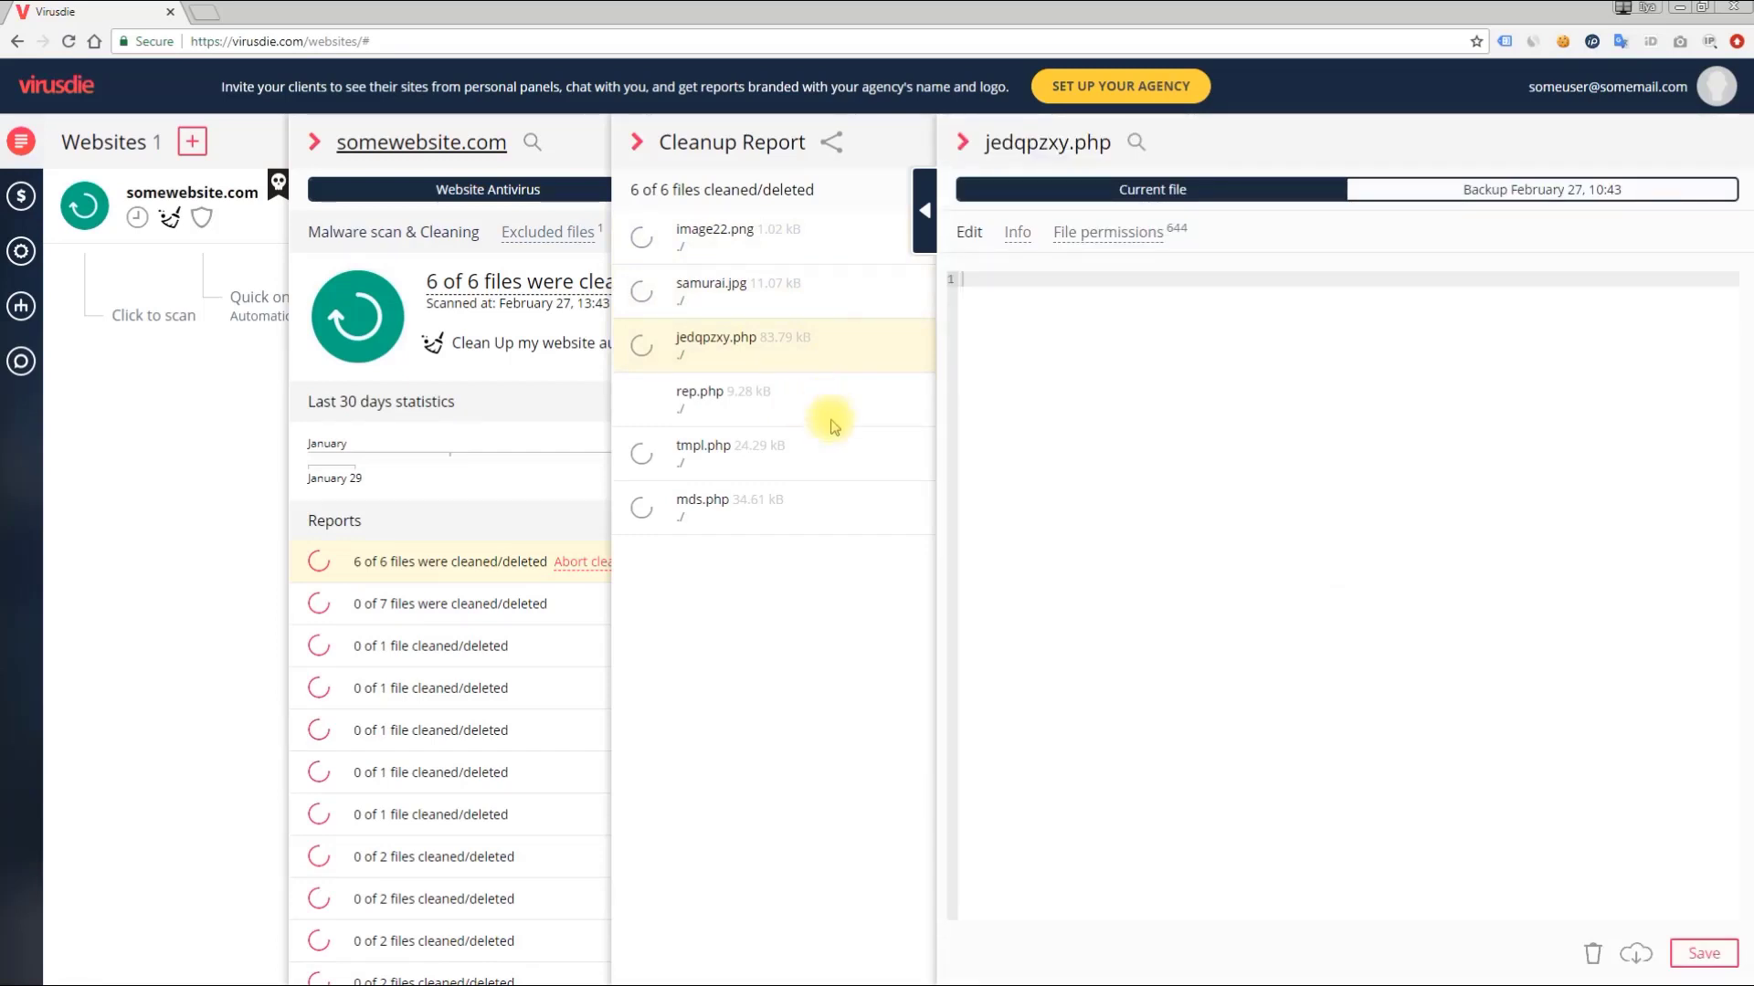
{"action": "left_click", "coordinate": [894, 149]}
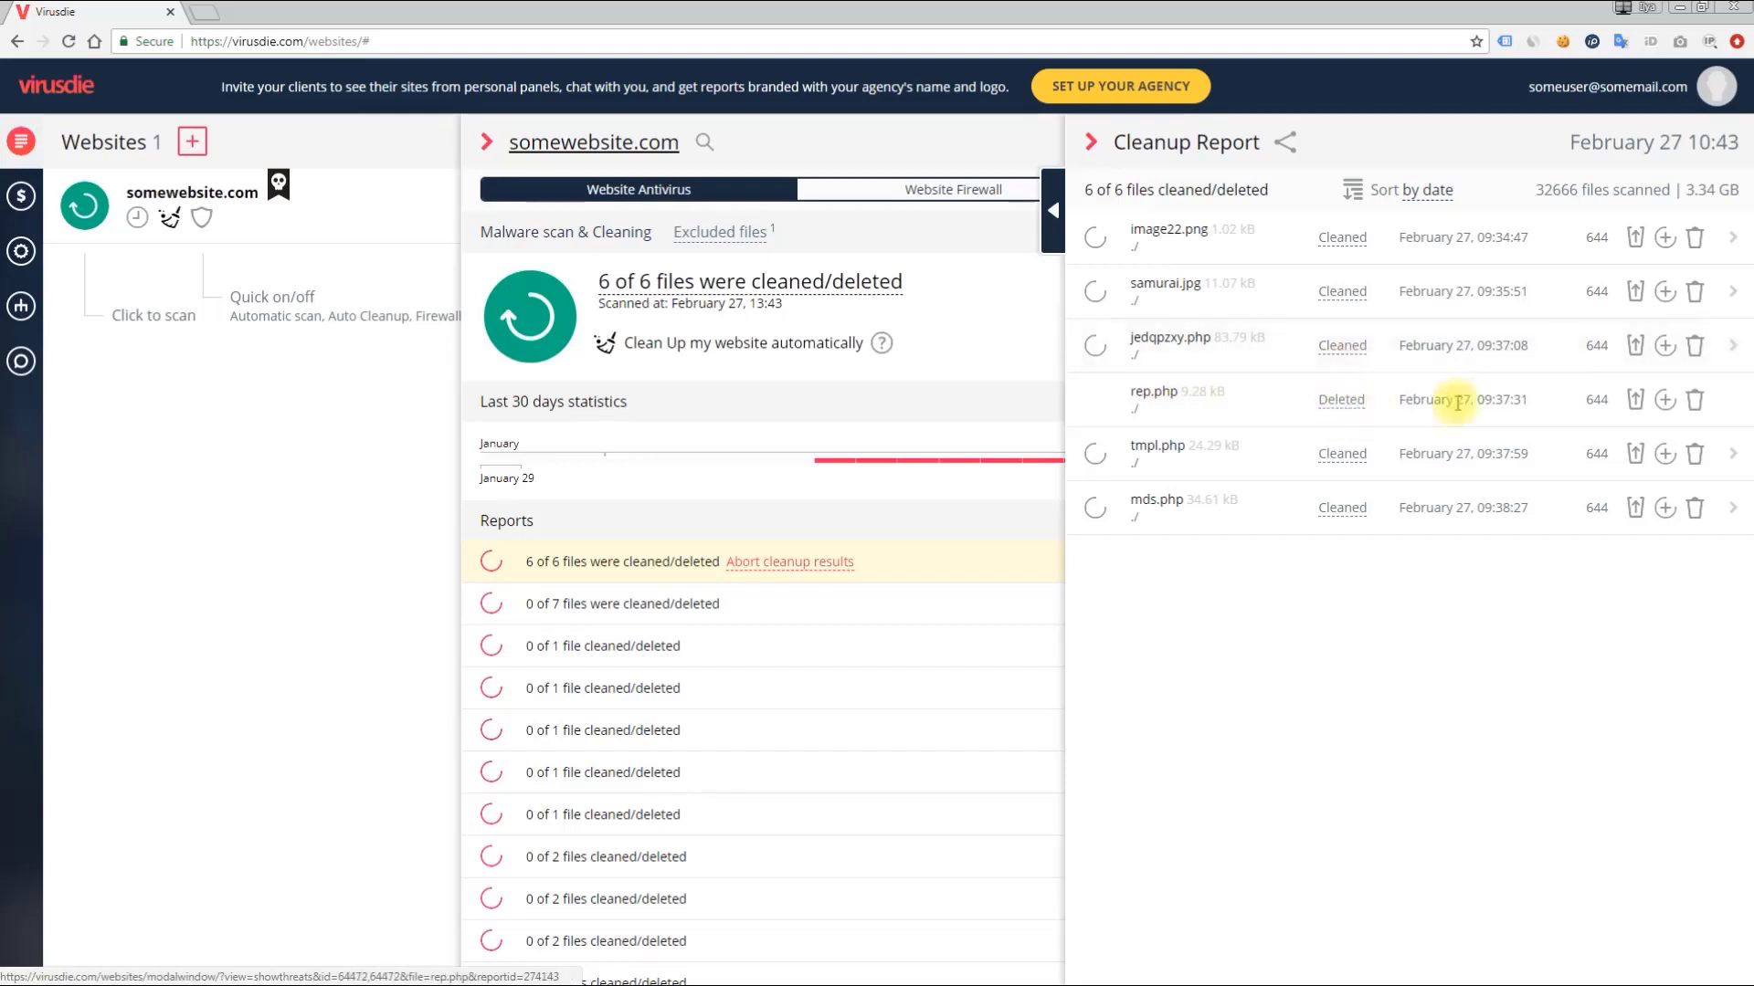
Examine the deleted rep.php entry in the February 27 10:43 report, read its threat details and close them
{"action": "triple_click", "coordinate": [1147, 416]}
{"action": "left_click", "coordinate": [1174, 413]}
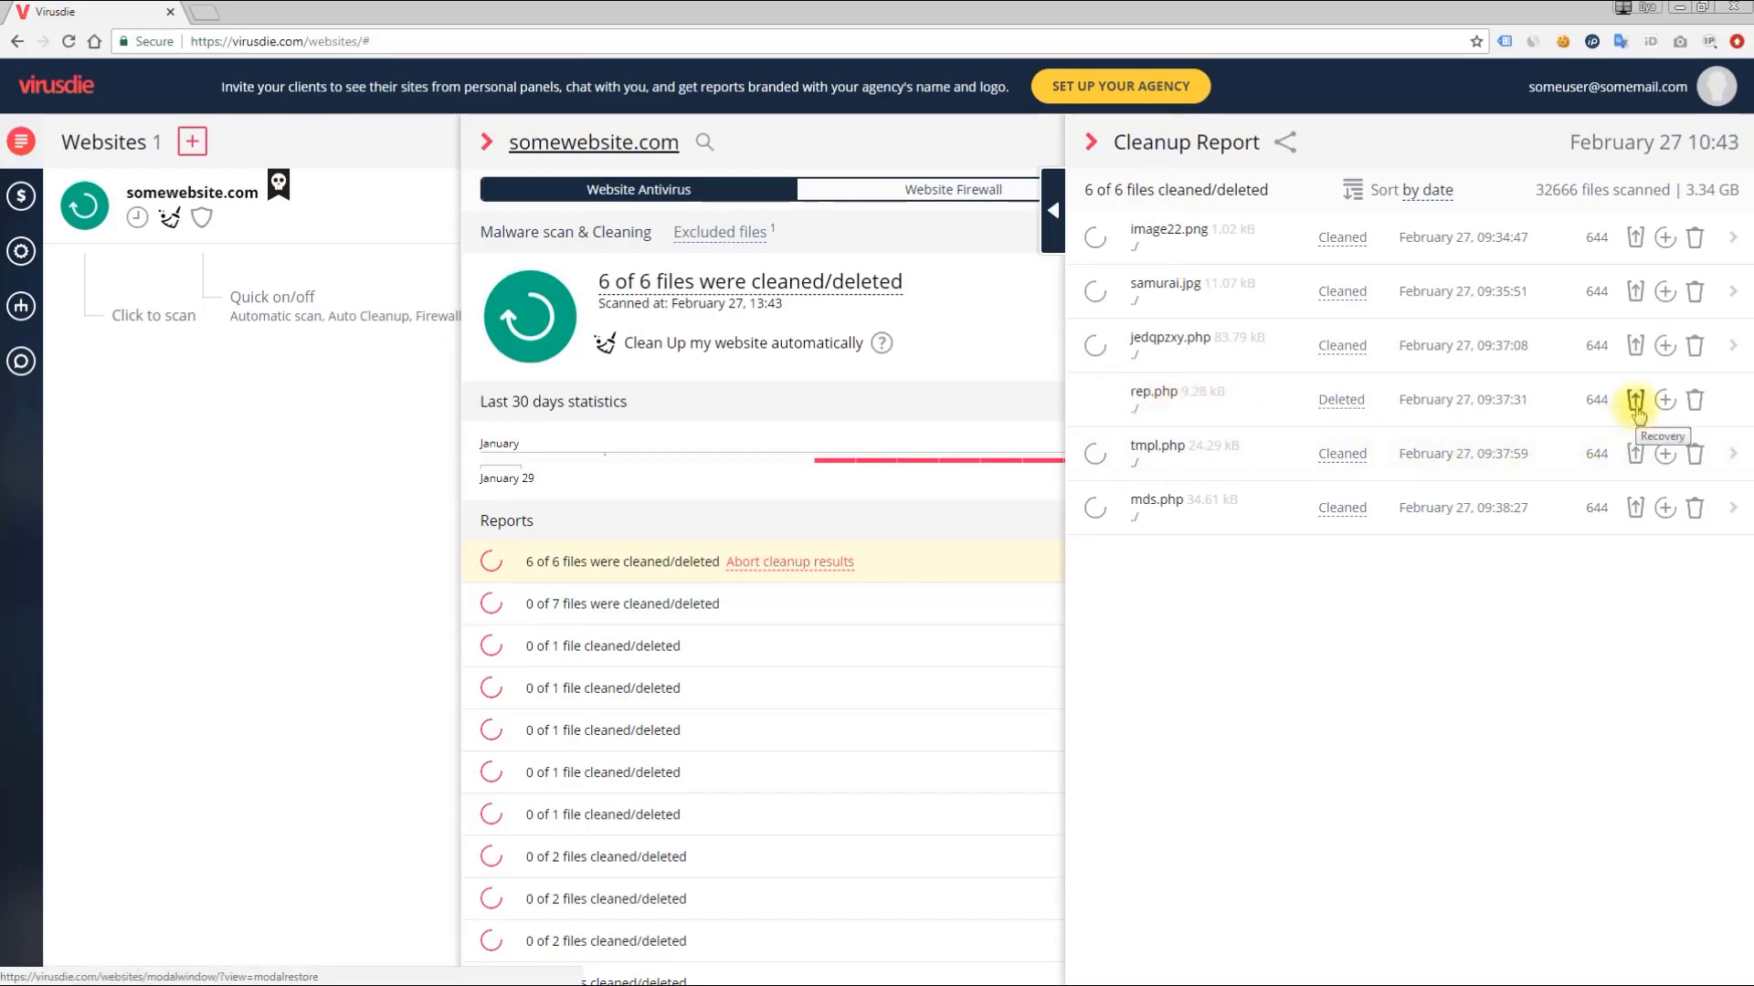
{"action": "left_click", "coordinate": [1342, 400]}
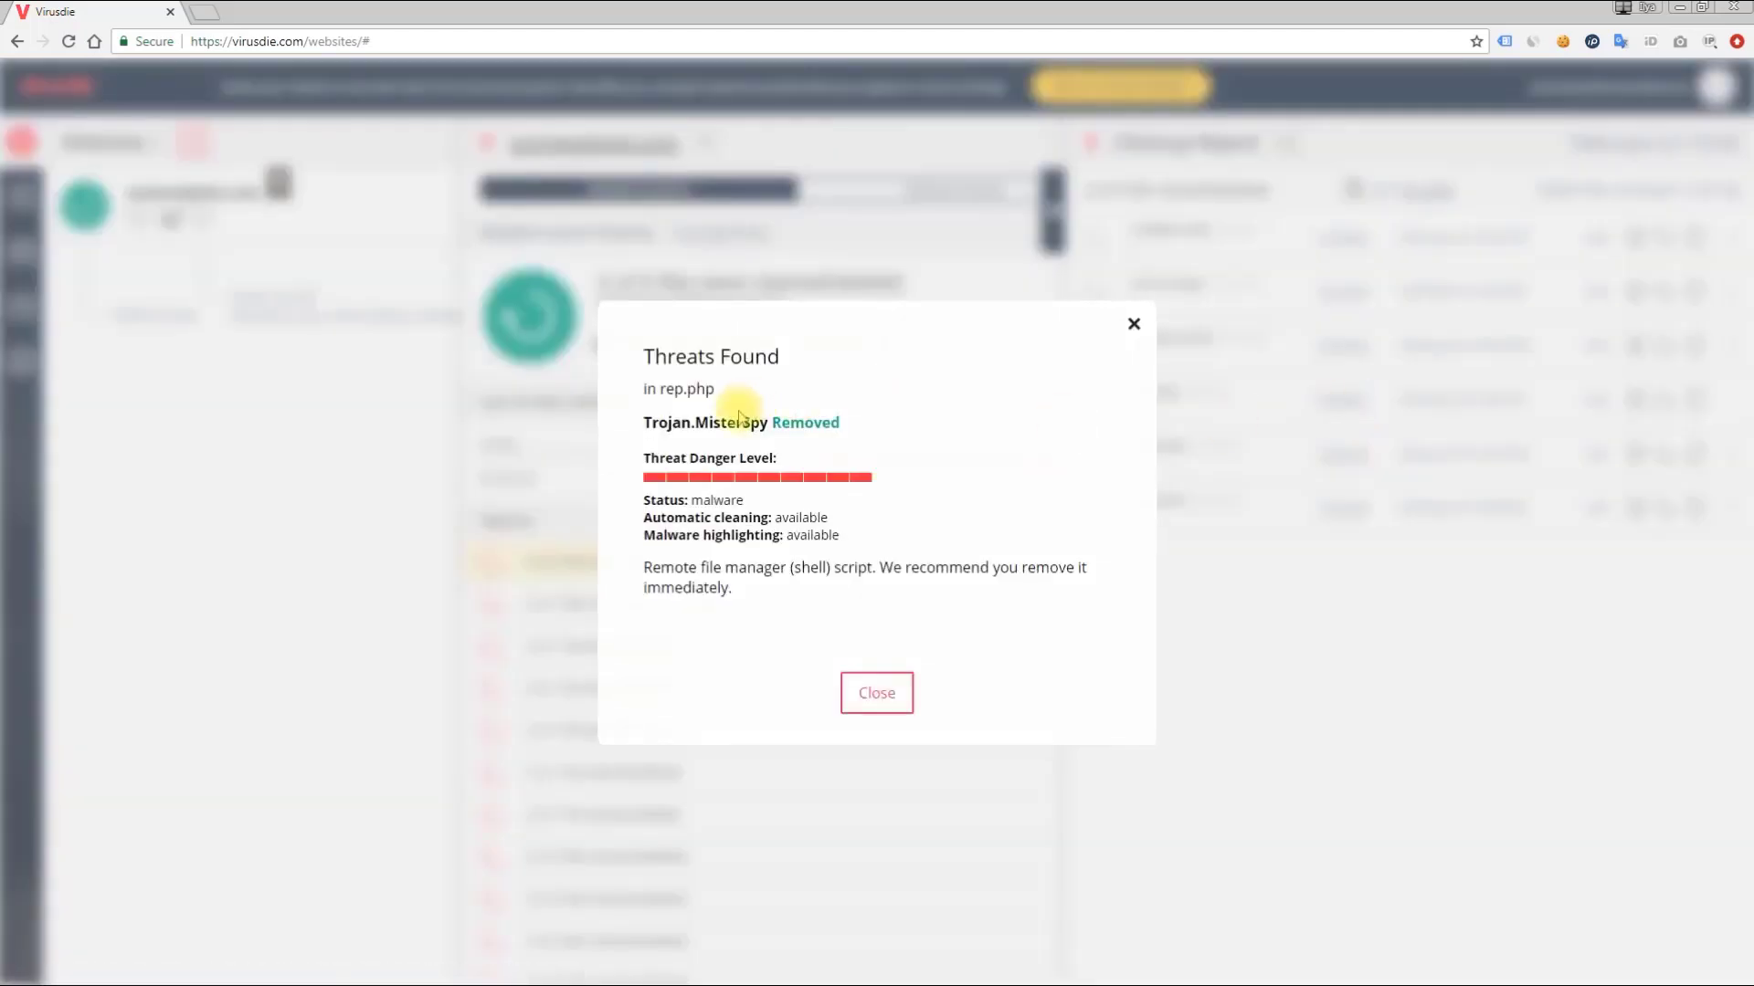
{"action": "left_click", "coordinate": [1296, 589]}
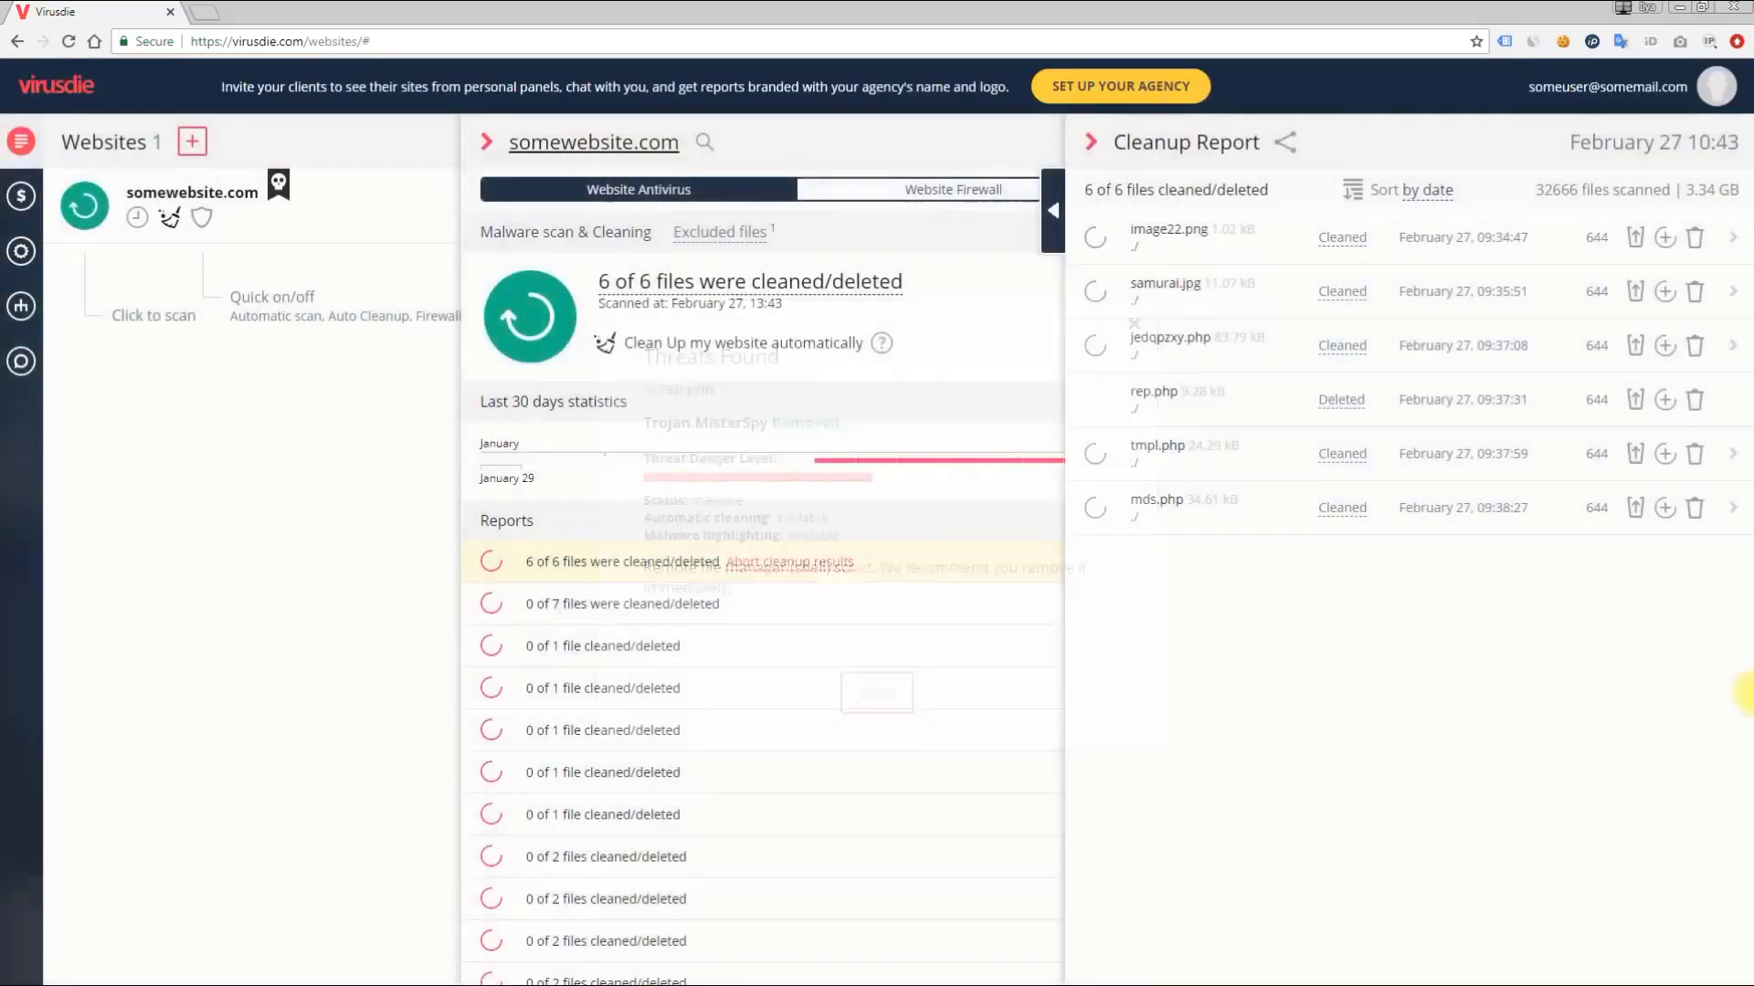
Compare the cleaned tmpl.php with its February 27, 10:43 backup and open the cleaned mds.php
{"action": "left_click", "coordinate": [1253, 444]}
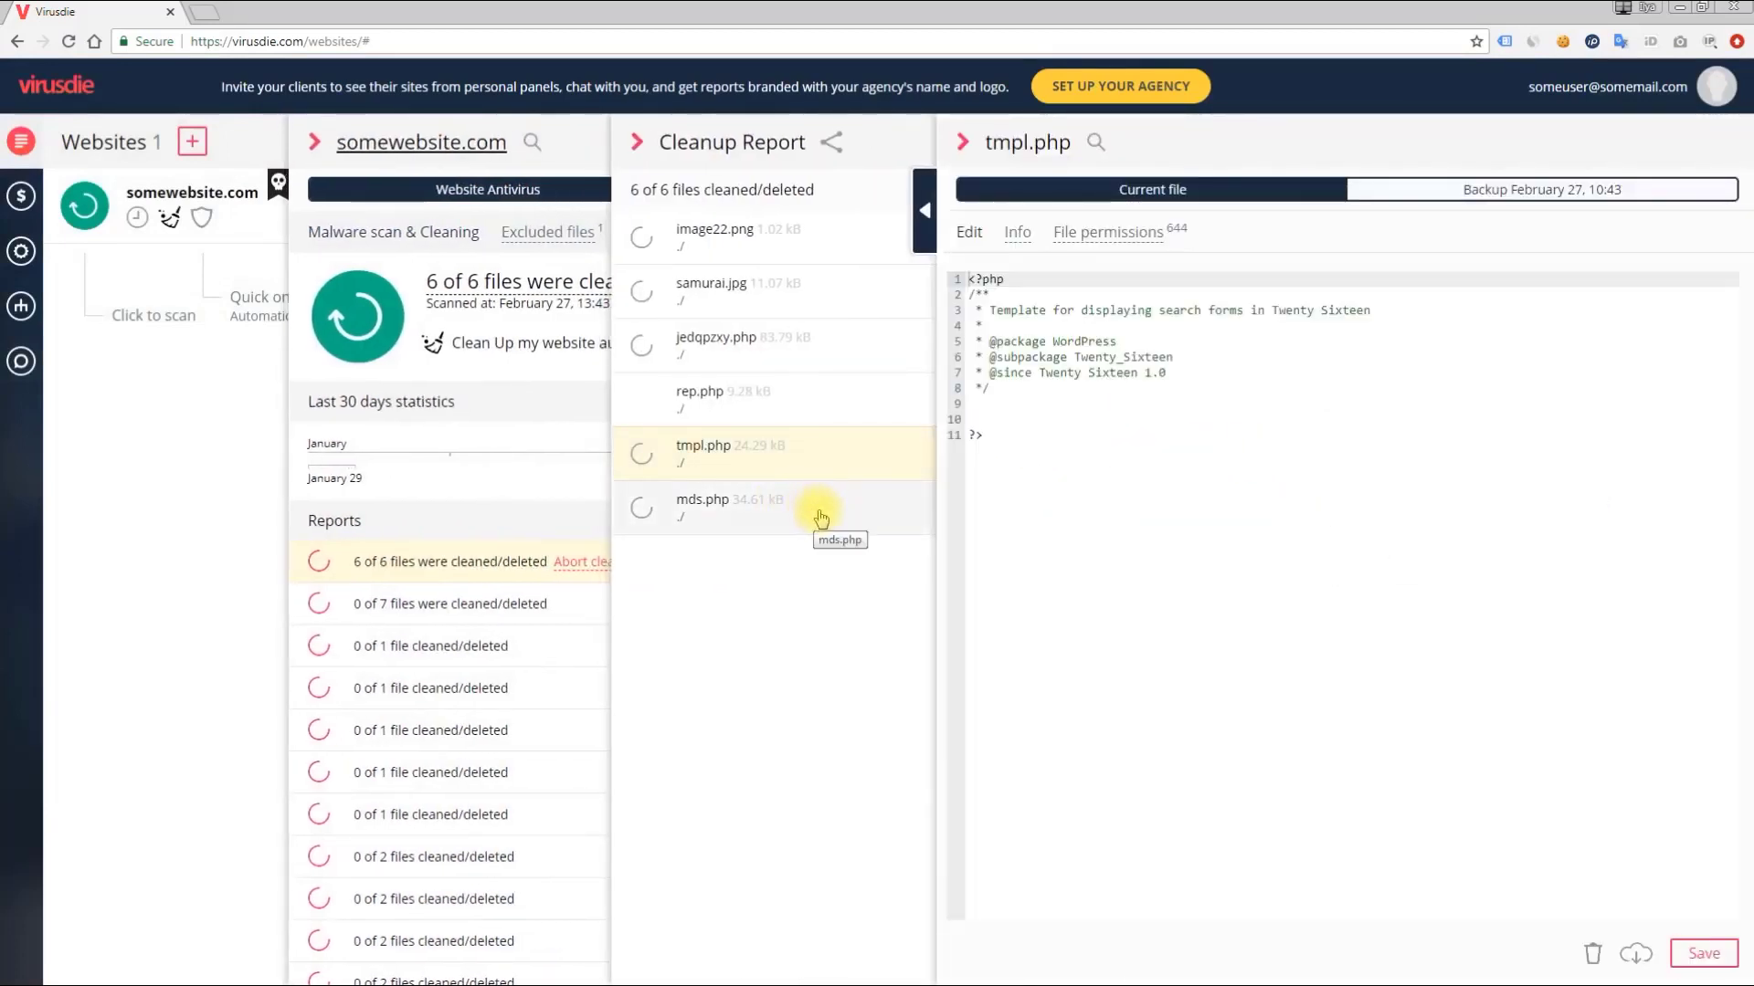
{"action": "left_click", "coordinate": [1544, 198]}
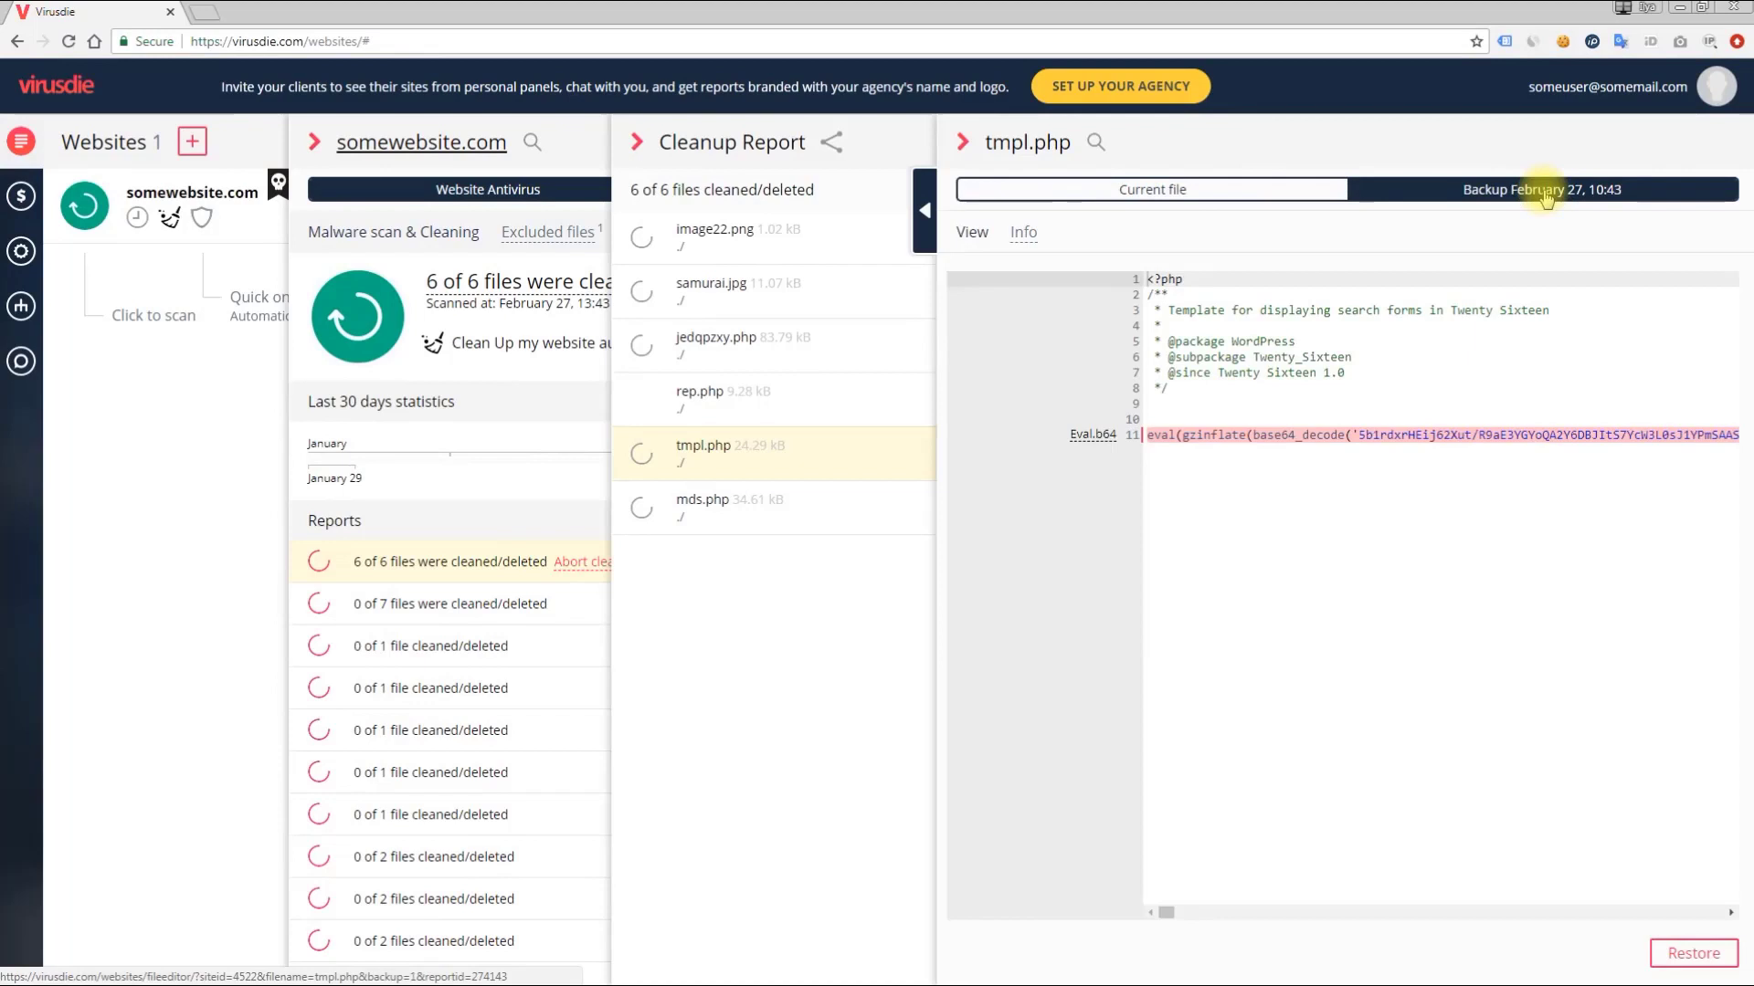
{"action": "left_click", "coordinate": [804, 513]}
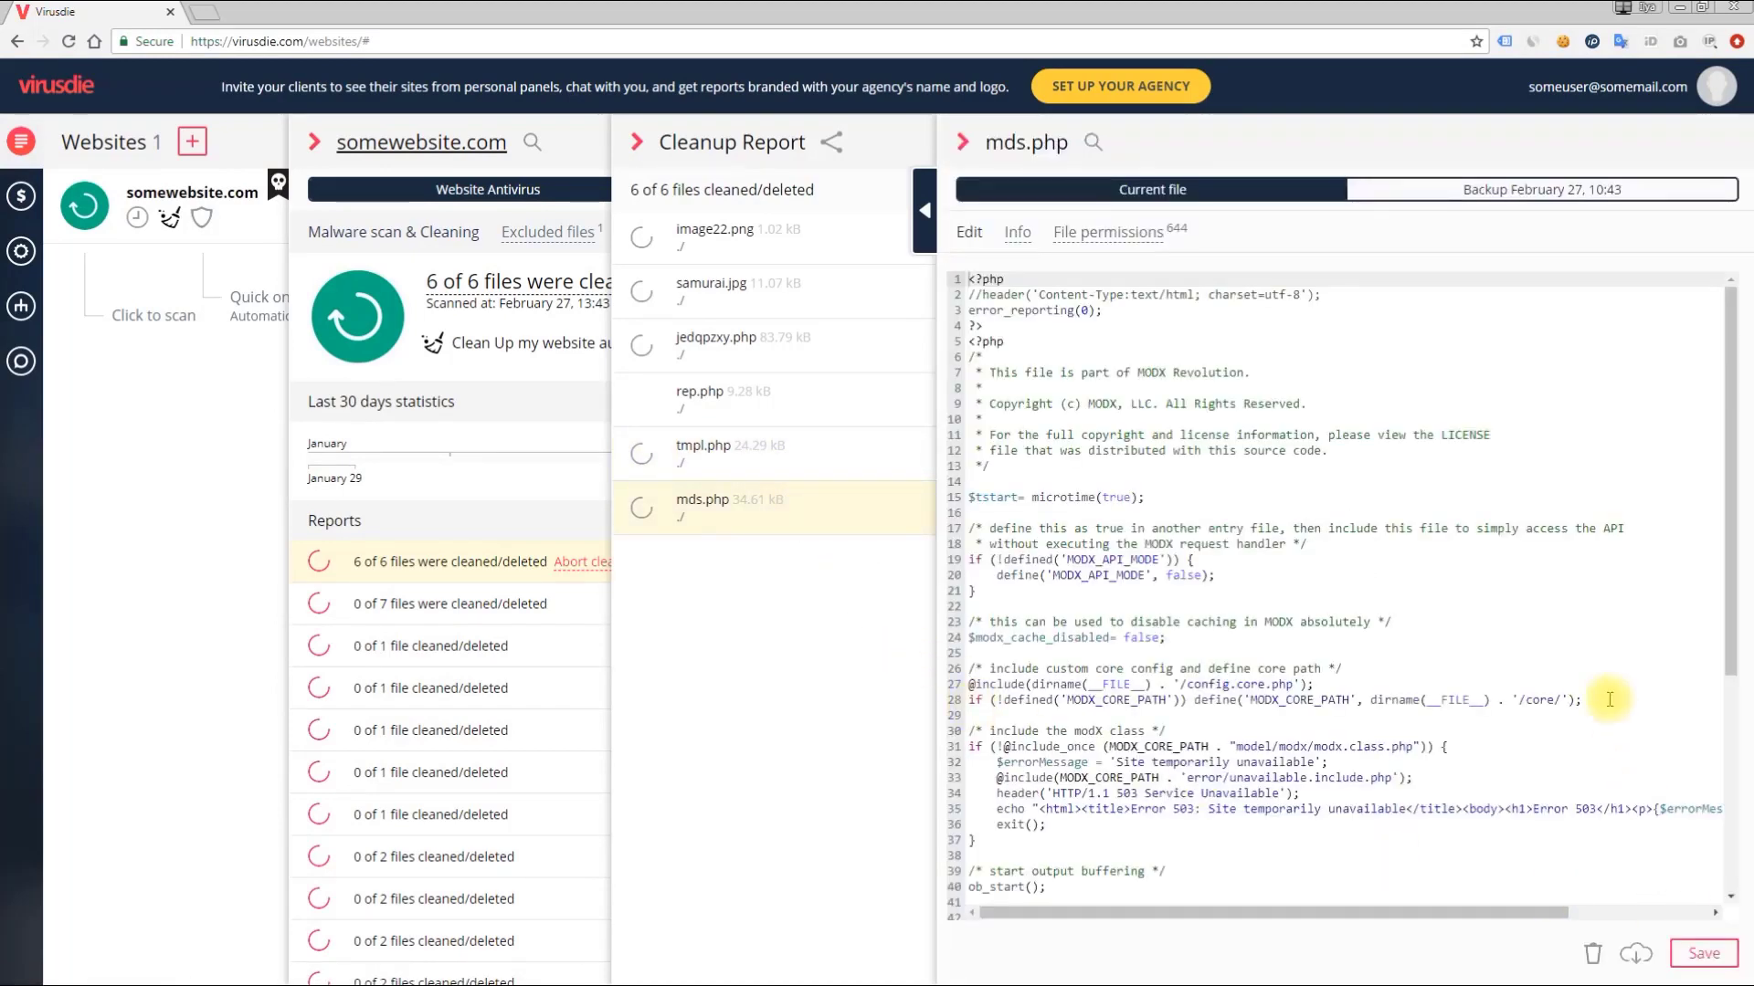
Compare the cleaned mds.php with its February 27, 10:43 backup, highlighting the injected code on lines 4 to 9, and return to the cleanup report
{"action": "left_click", "coordinate": [1519, 197]}
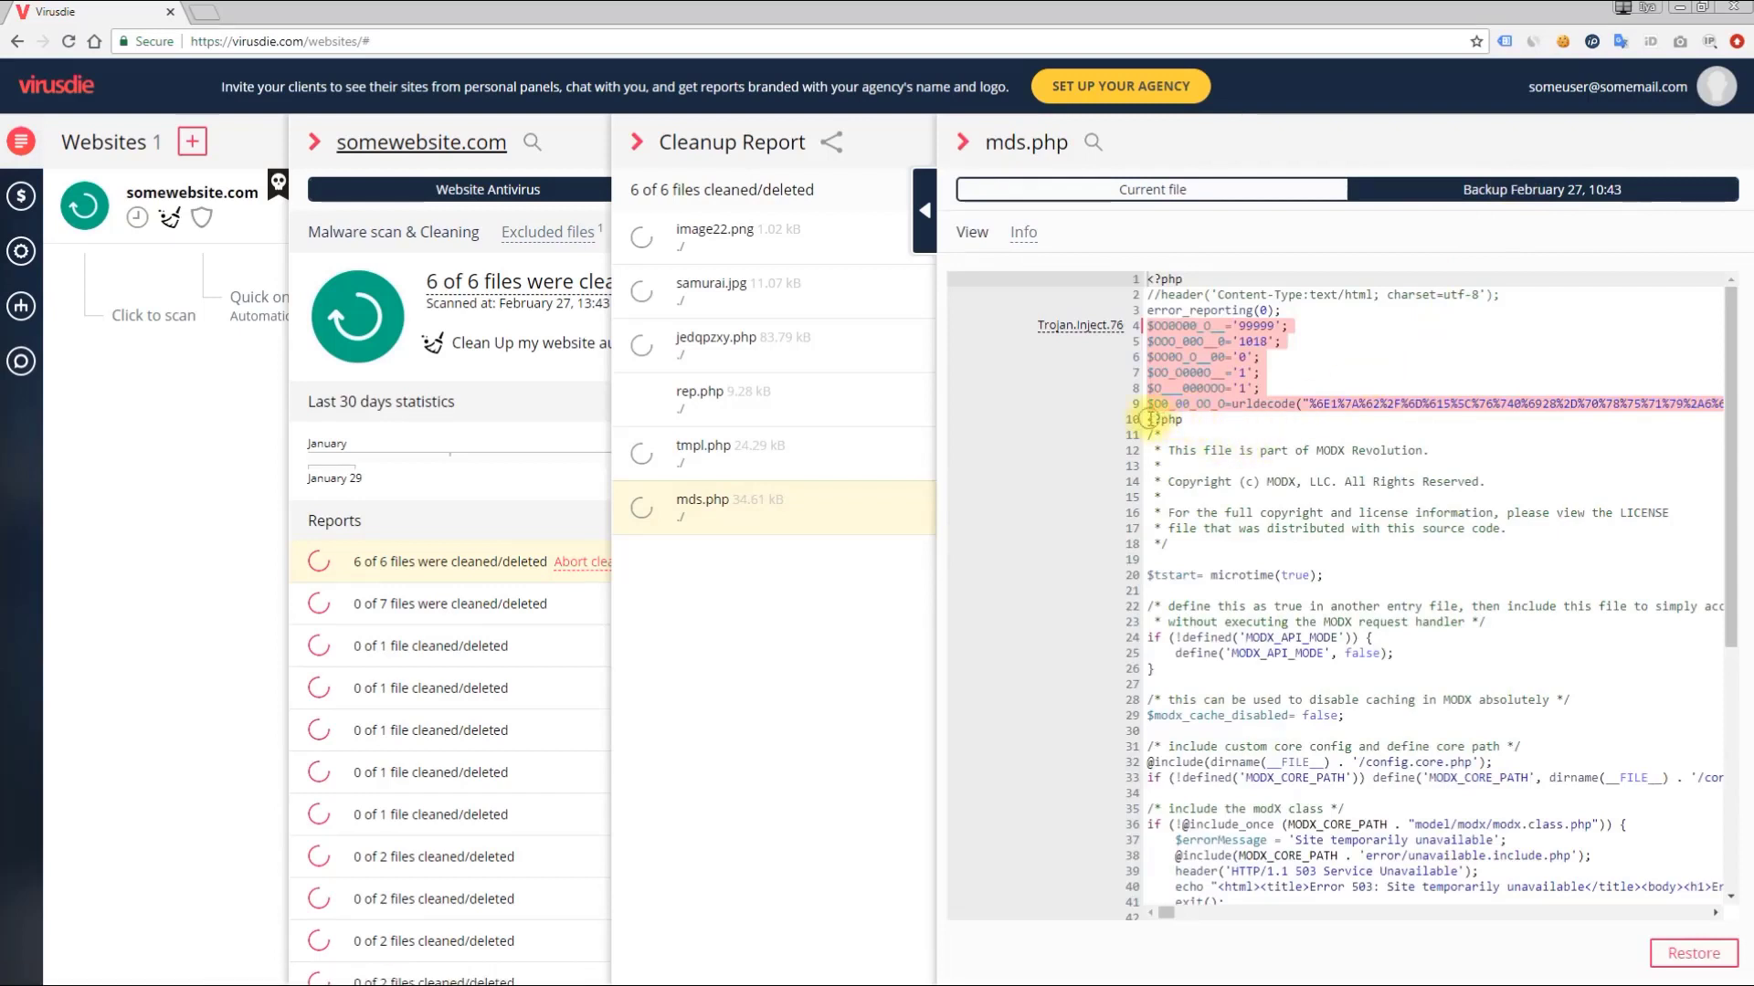
{"action": "left_click_drag", "start_coordinate": [1149, 419], "coordinate": [1148, 327]}
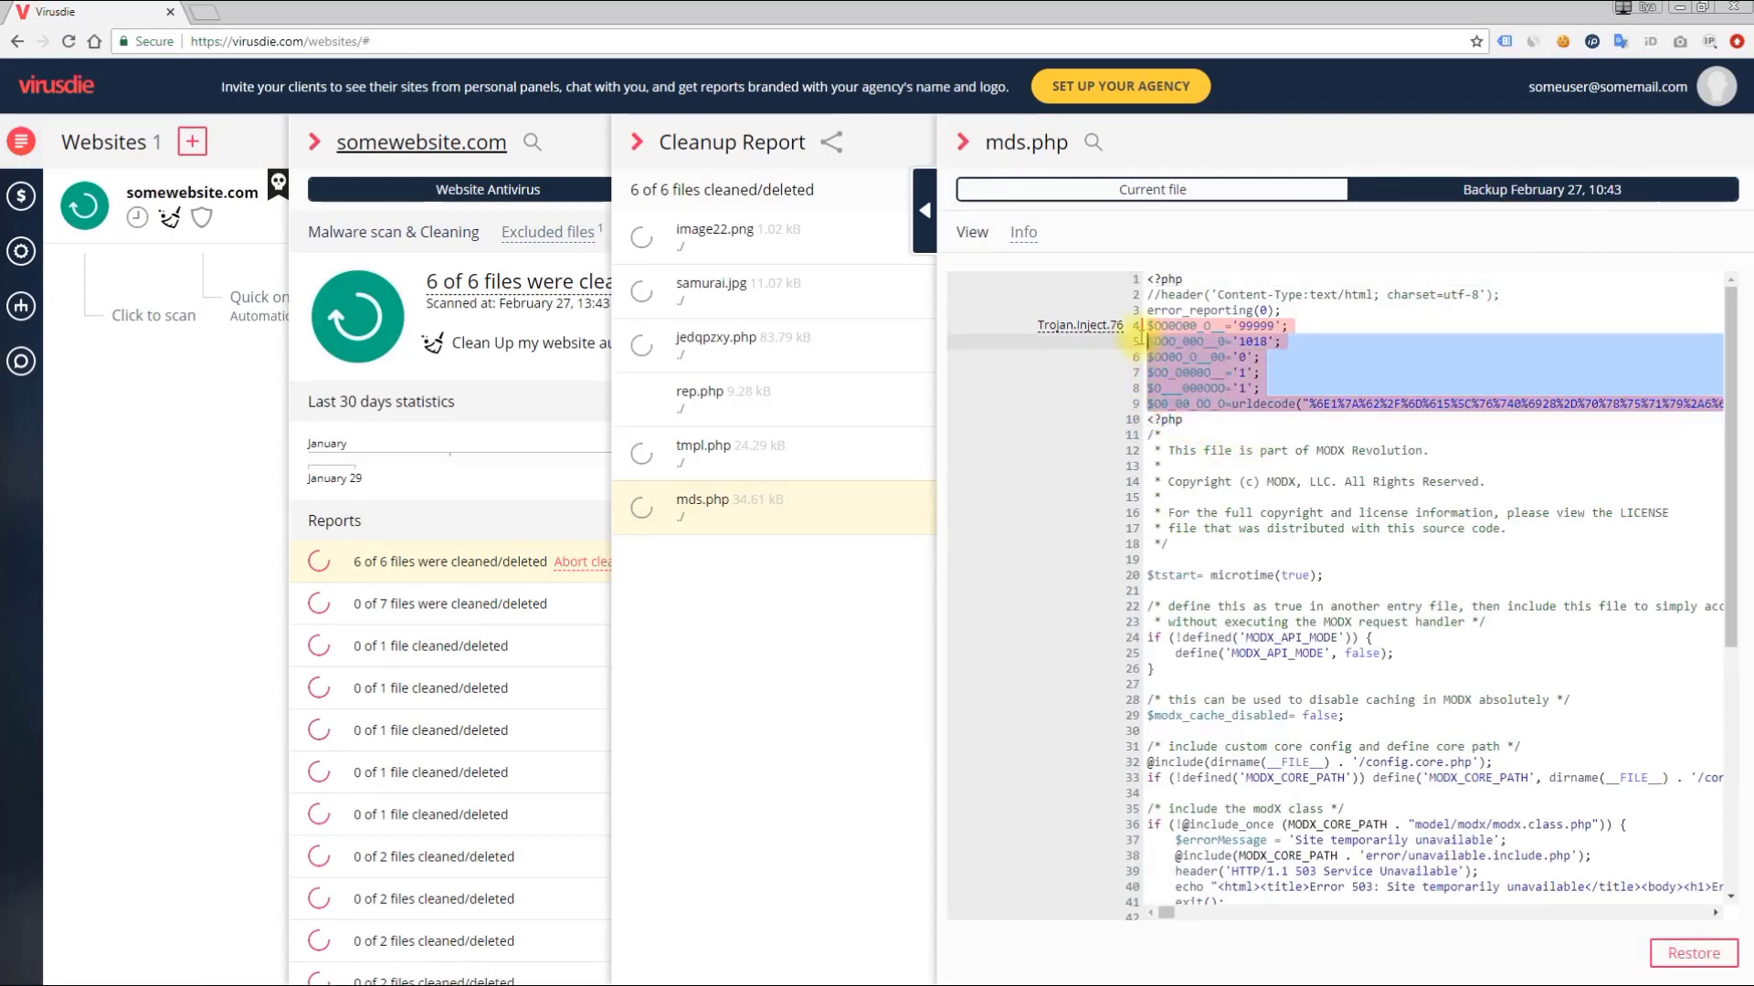
{"action": "left_click", "coordinate": [1152, 423]}
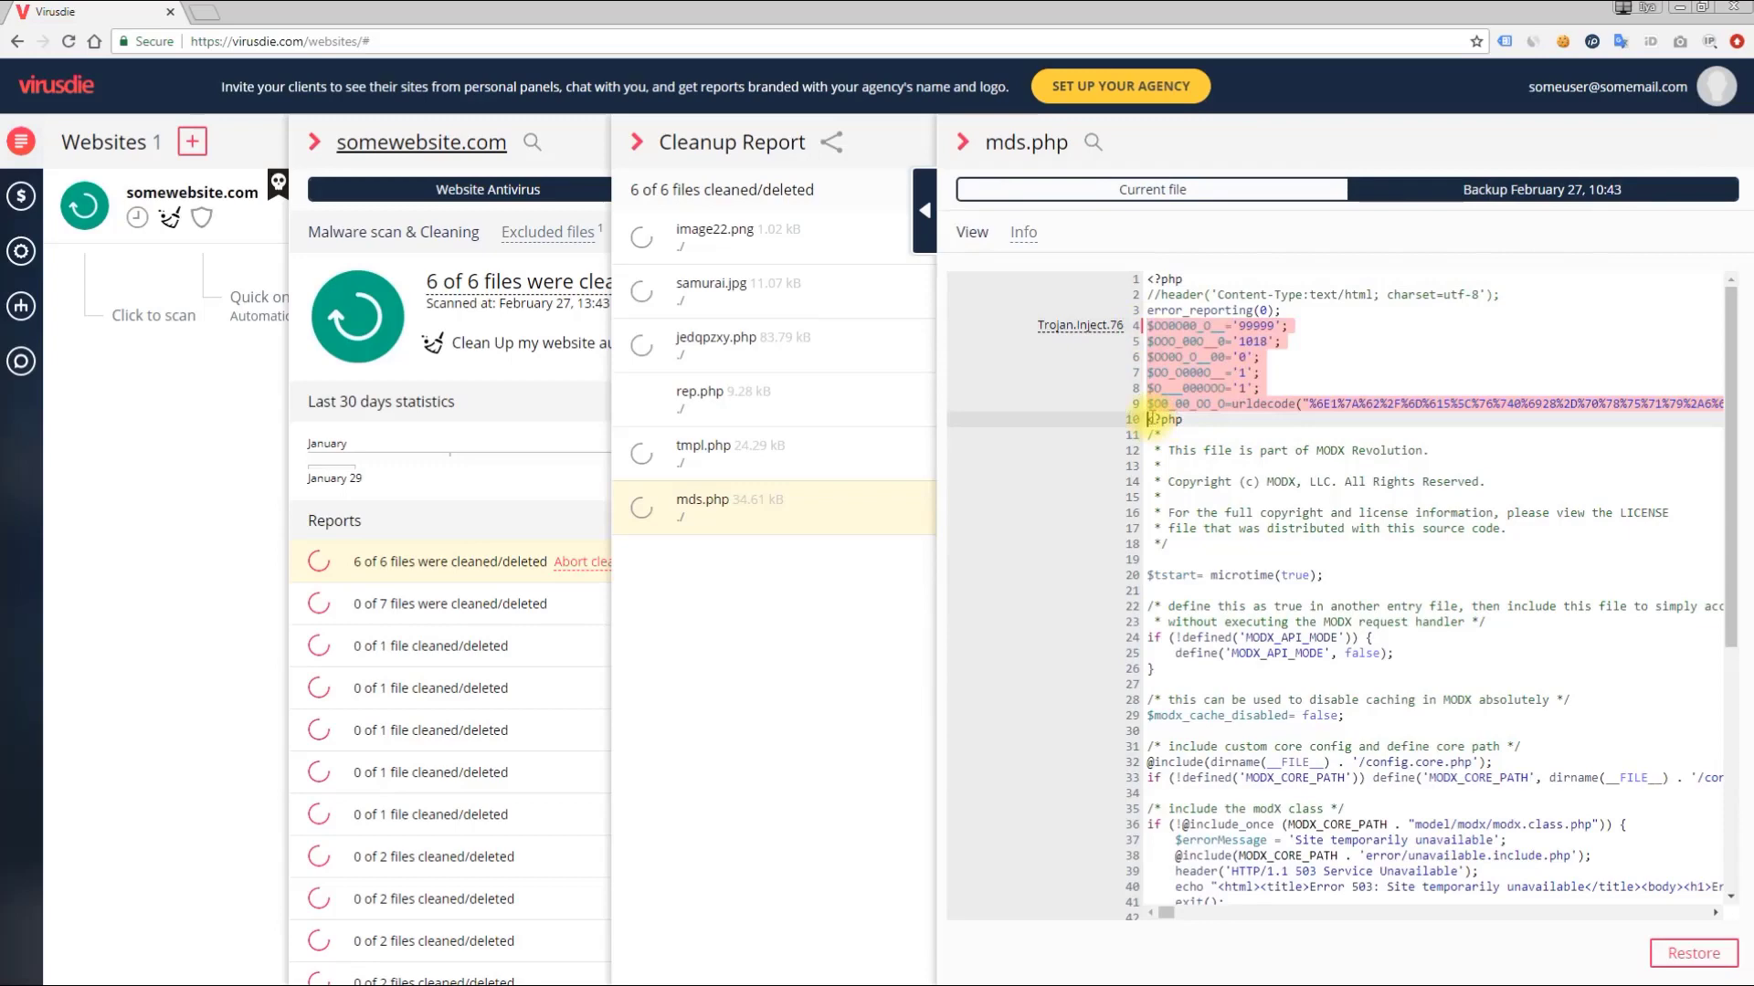
{"action": "left_click", "coordinate": [1152, 190]}
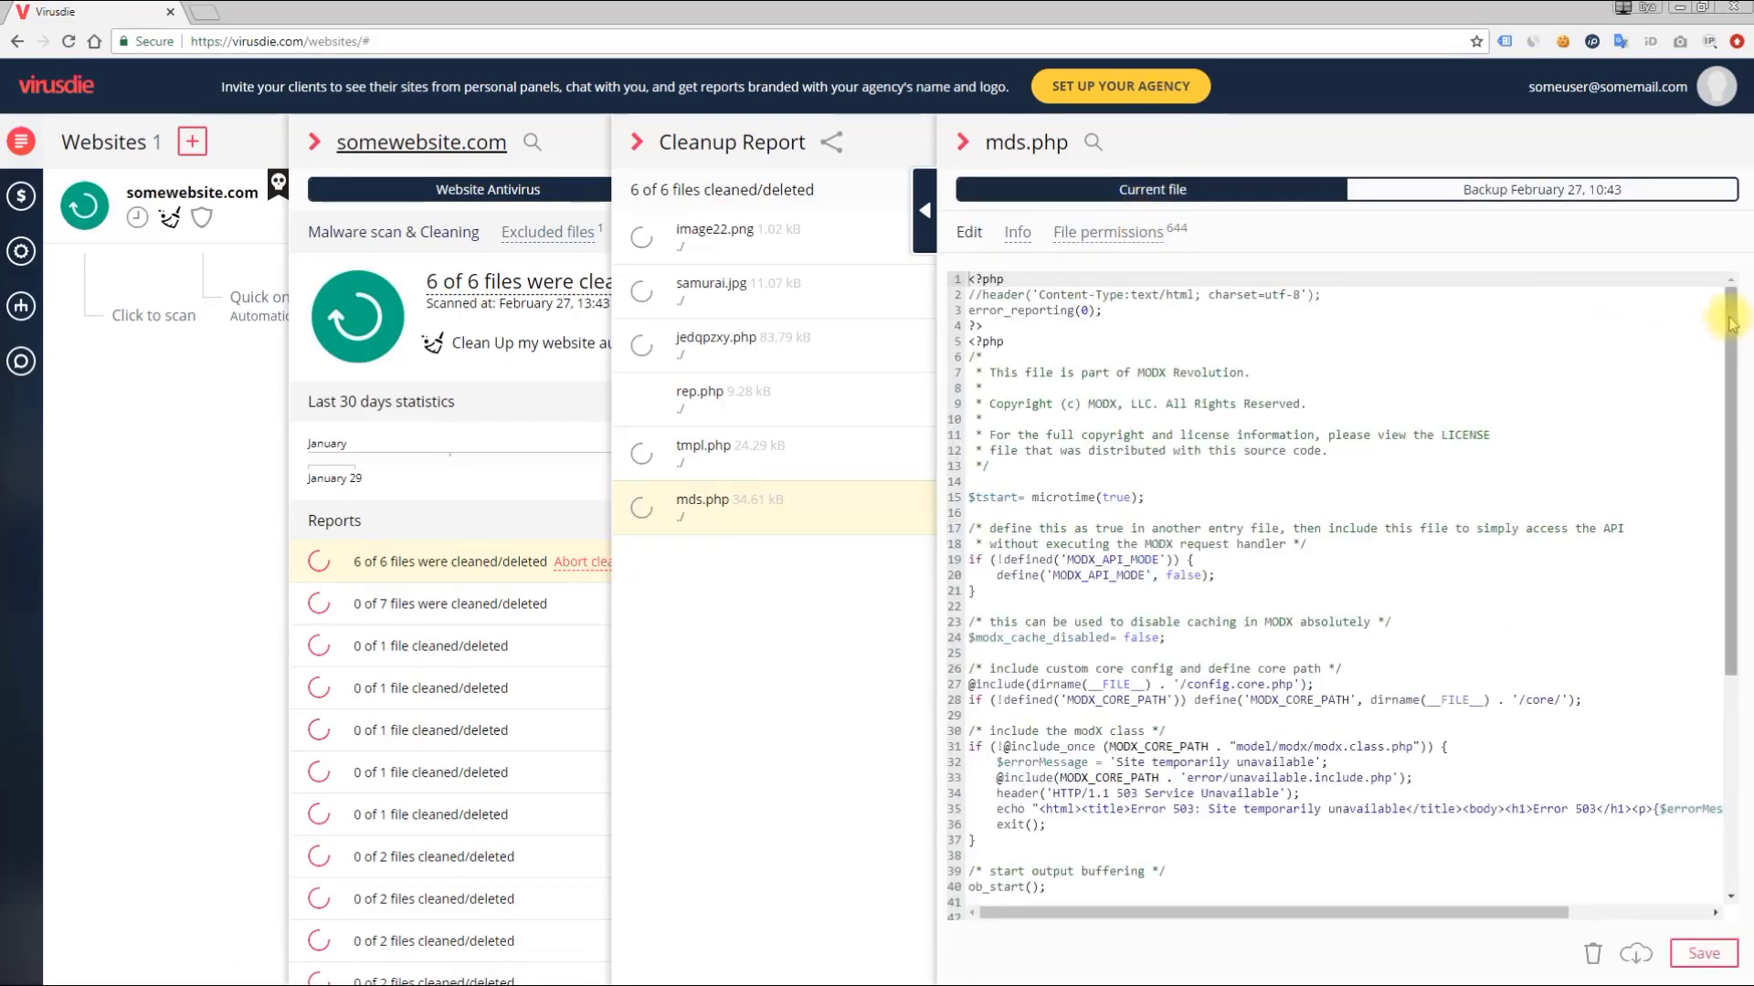
{"action": "scroll", "coordinate": [1733, 322], "scroll_direction": "down", "scroll_amount": 4}
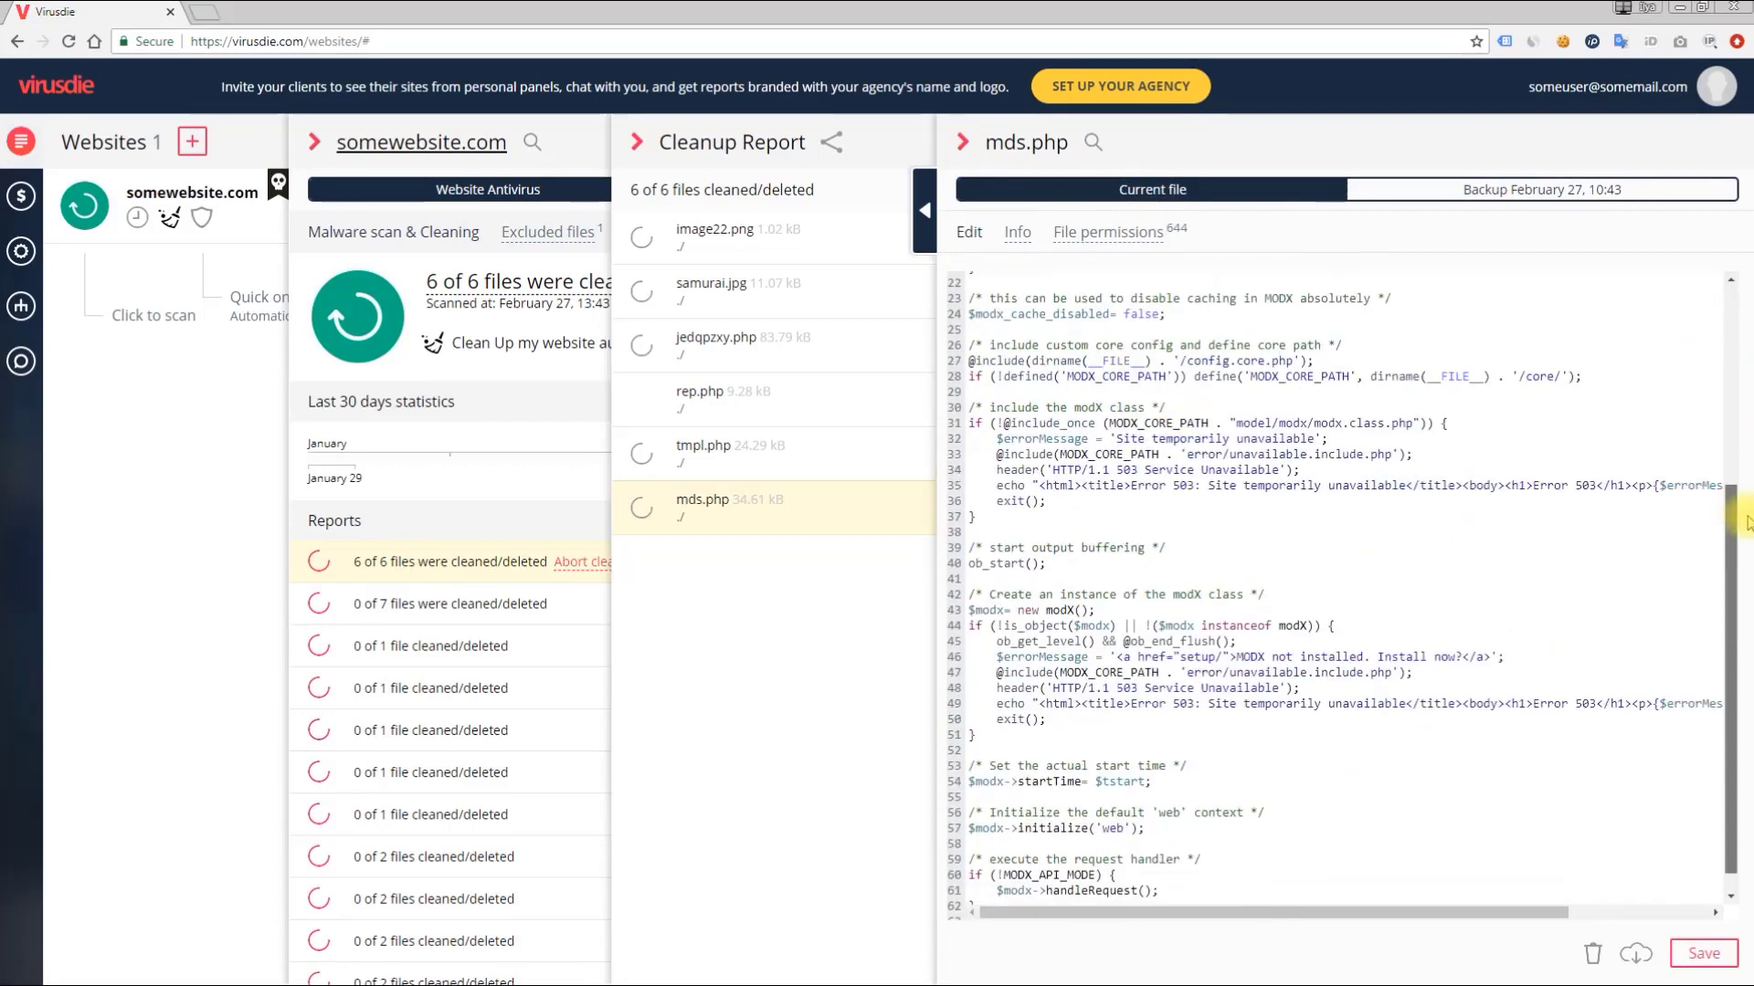
{"action": "scroll", "coordinate": [1738, 298], "scroll_direction": "up", "scroll_amount": 2}
{"action": "scroll", "coordinate": [1736, 299], "scroll_direction": "up", "scroll_amount": 3}
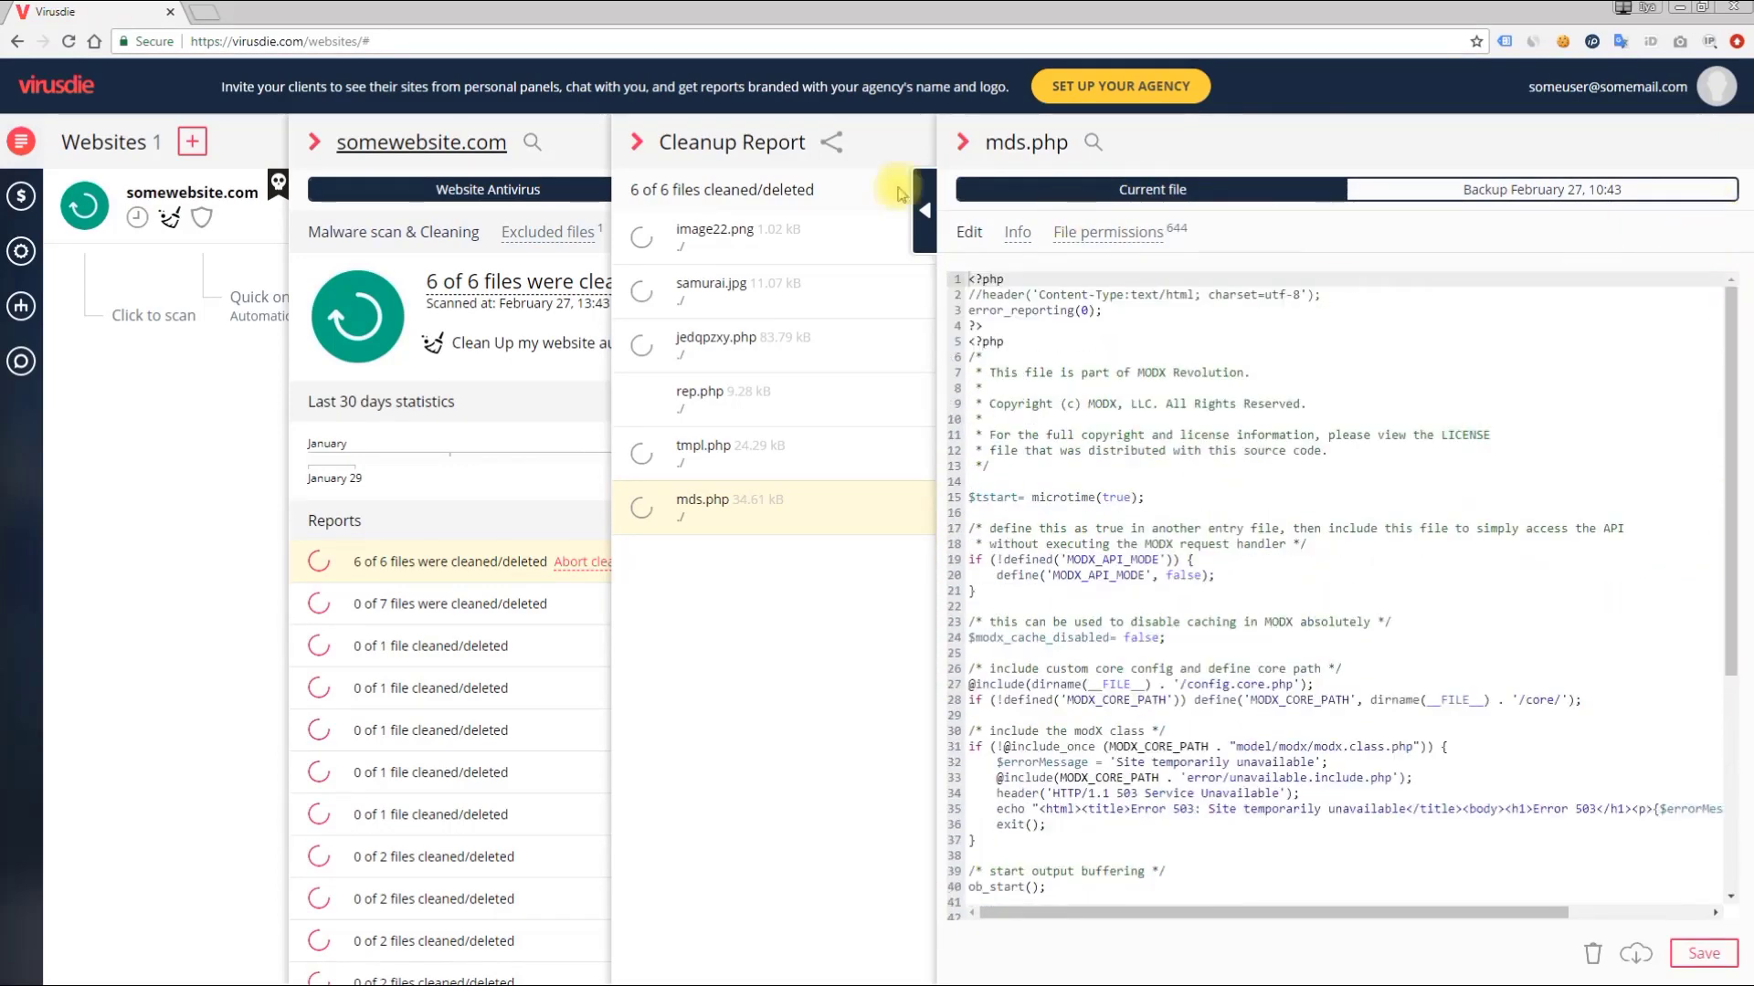
{"action": "left_click", "coordinate": [911, 156]}
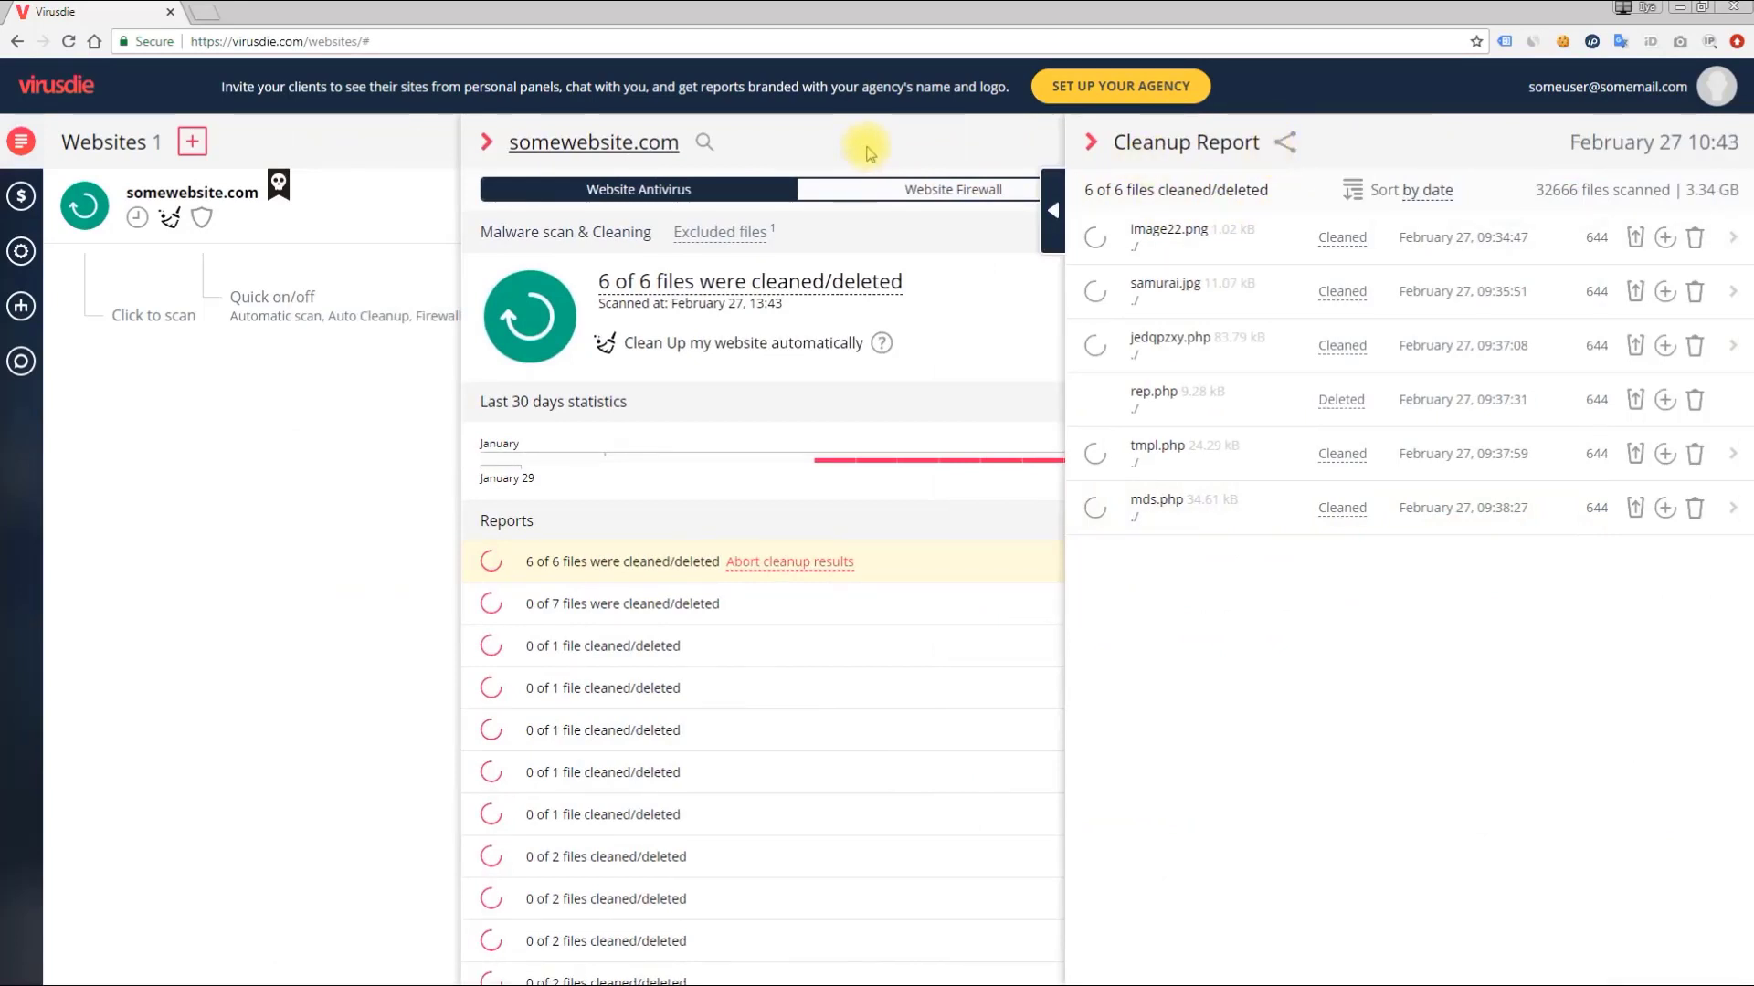
View the form for sharing the cleanup report by e-mail, close it without sending, and return to the somewebsite.com overview
{"action": "left_click", "coordinate": [1290, 157]}
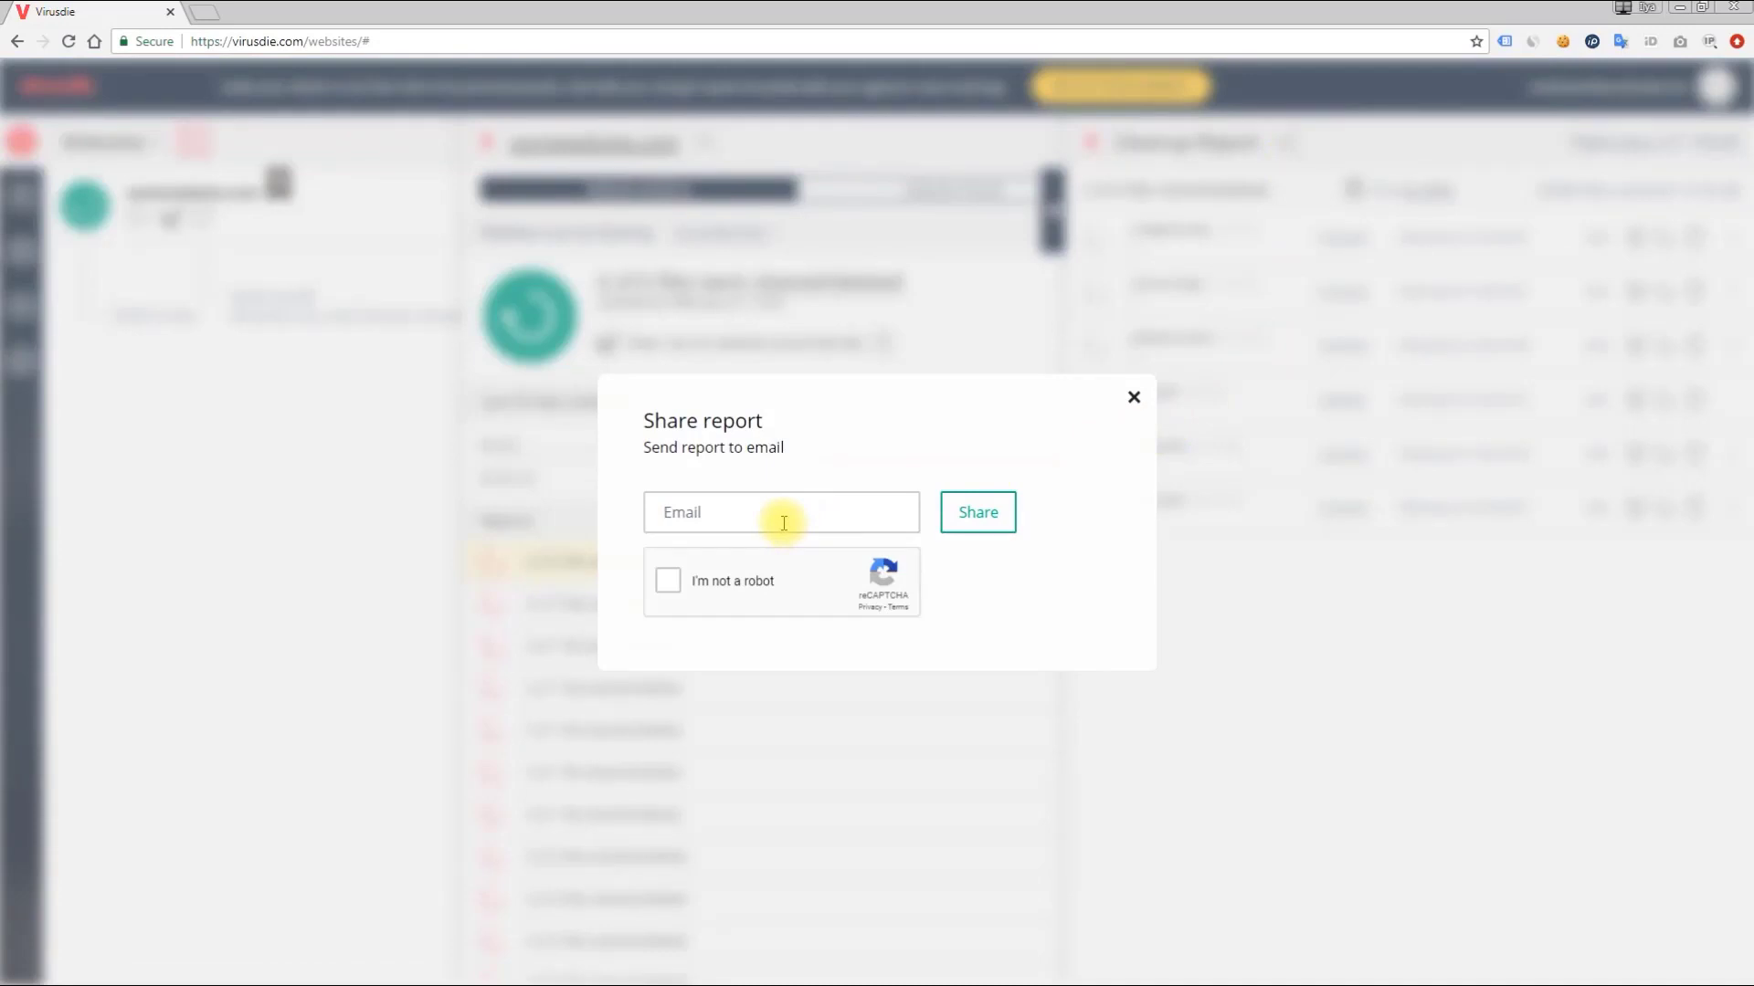
{"action": "left_click", "coordinate": [1134, 398]}
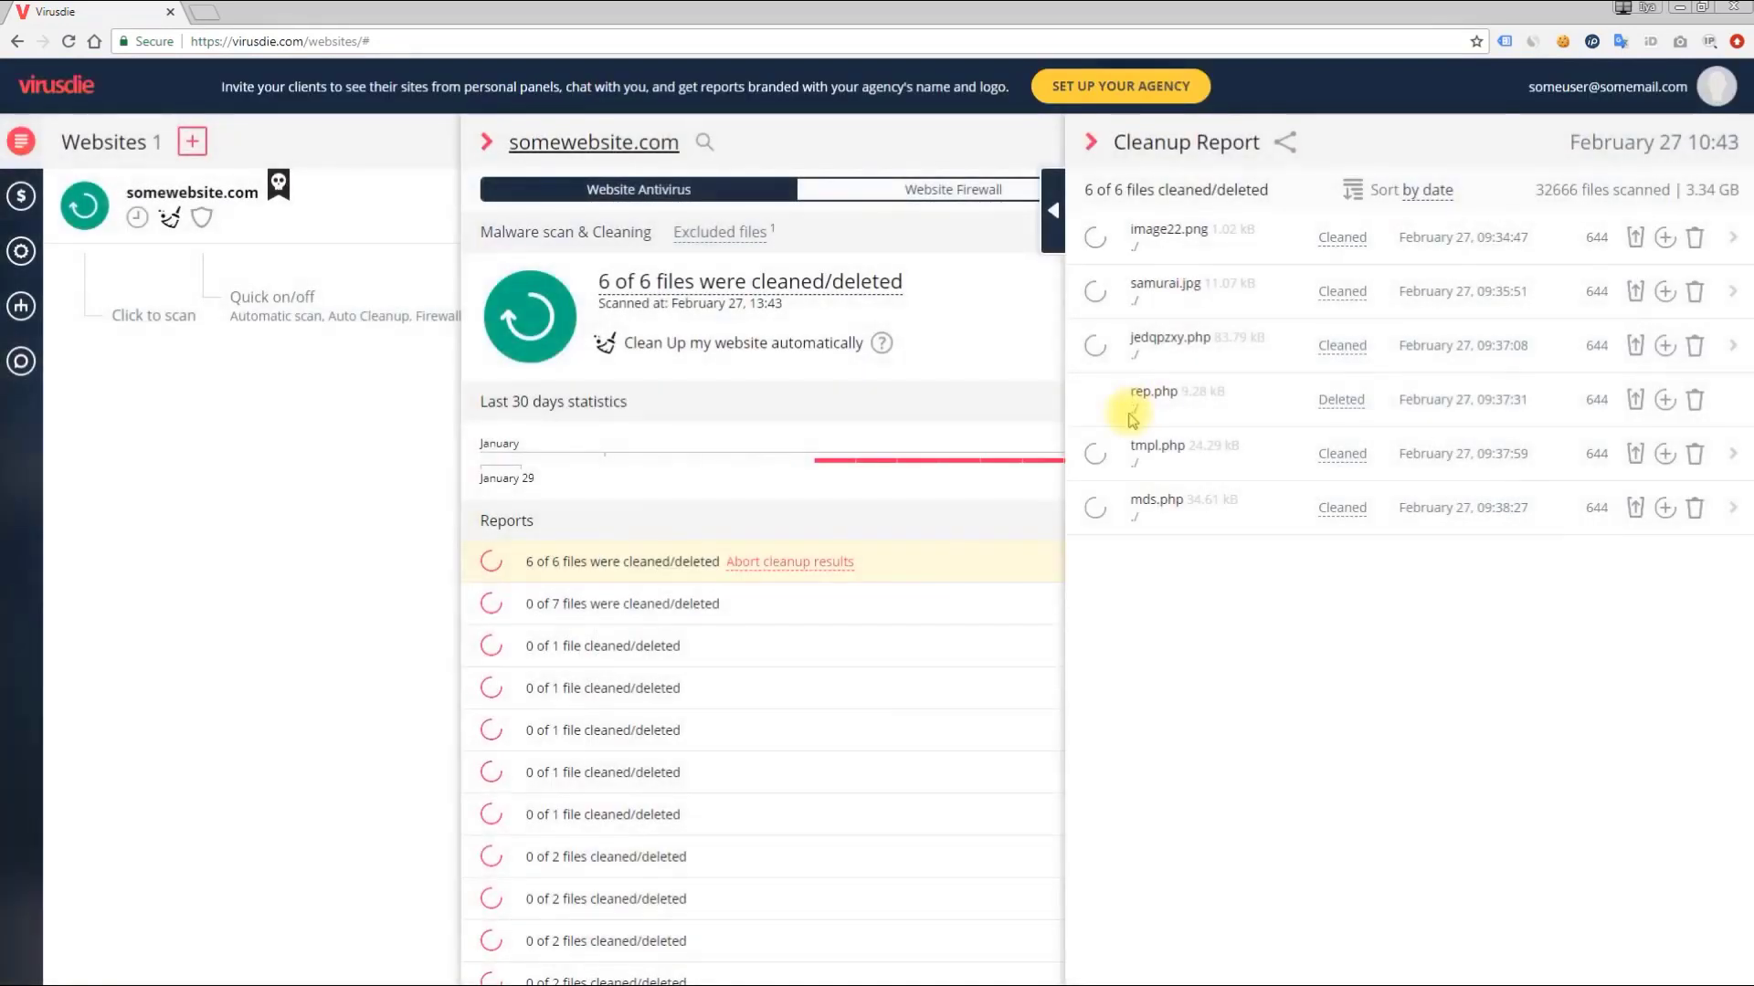
{"action": "left_click", "coordinate": [879, 145]}
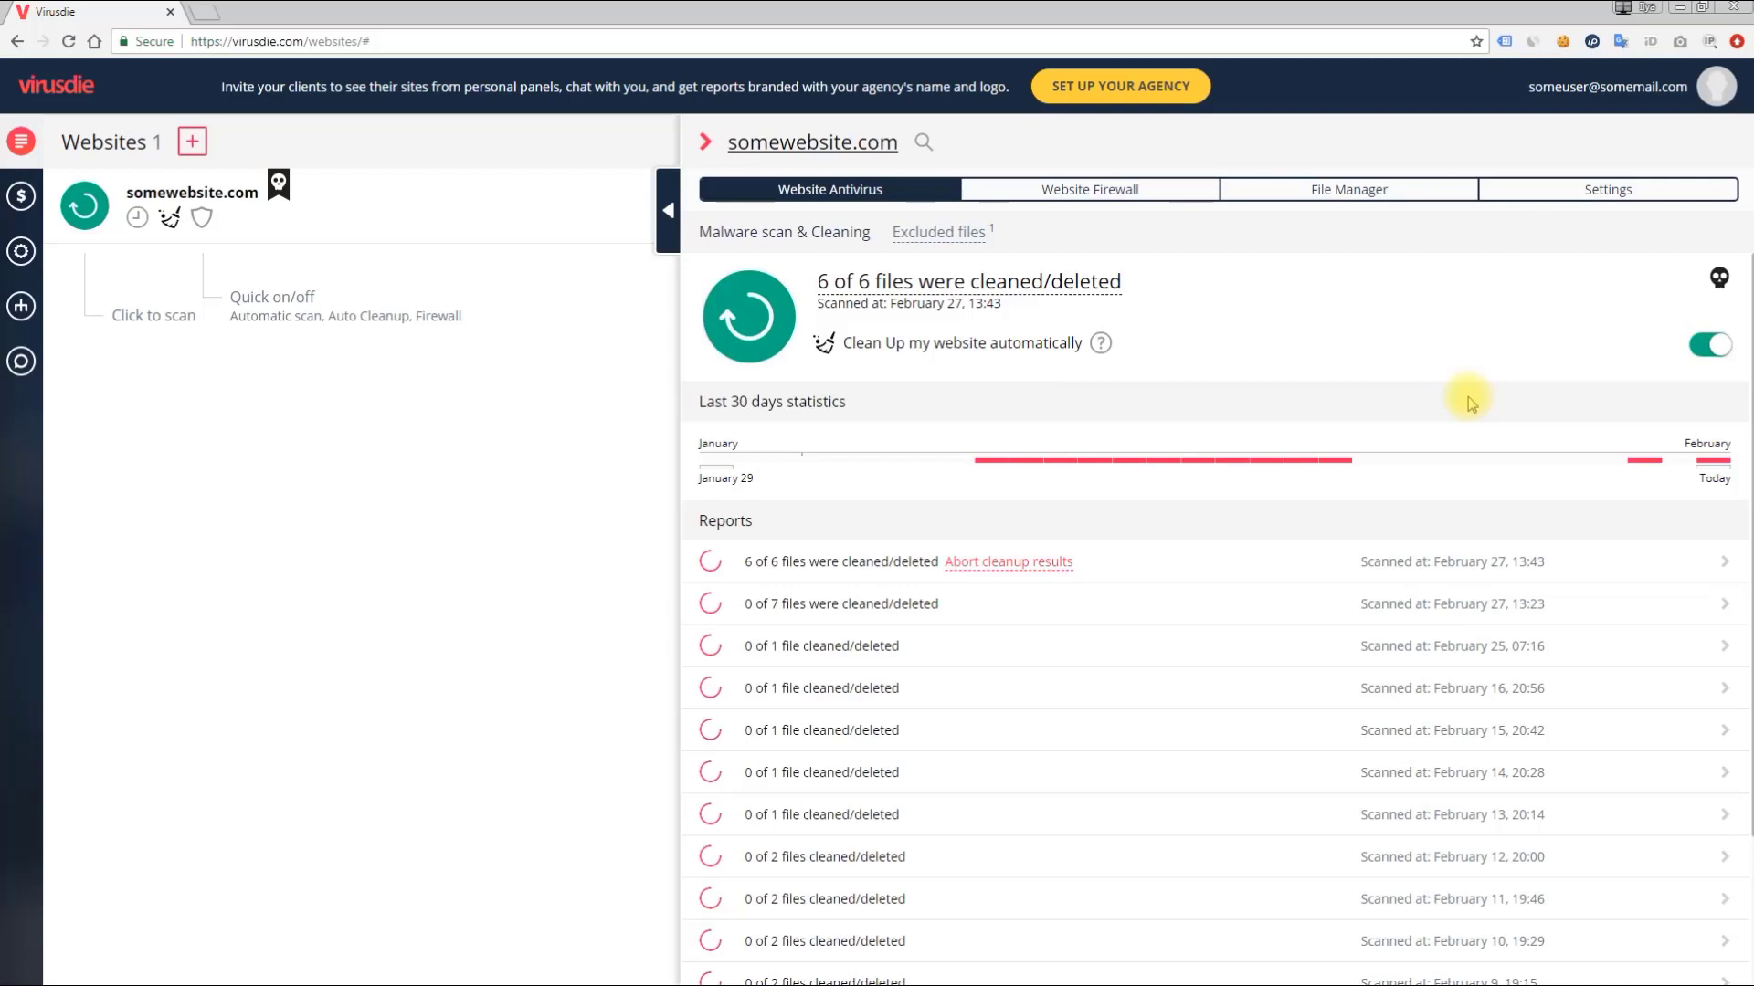
Try the 6-hour, 12-hour and 1-day automatic scan intervals for somewebsite.com and turn on e-mail notifications
{"action": "left_click", "coordinate": [138, 221]}
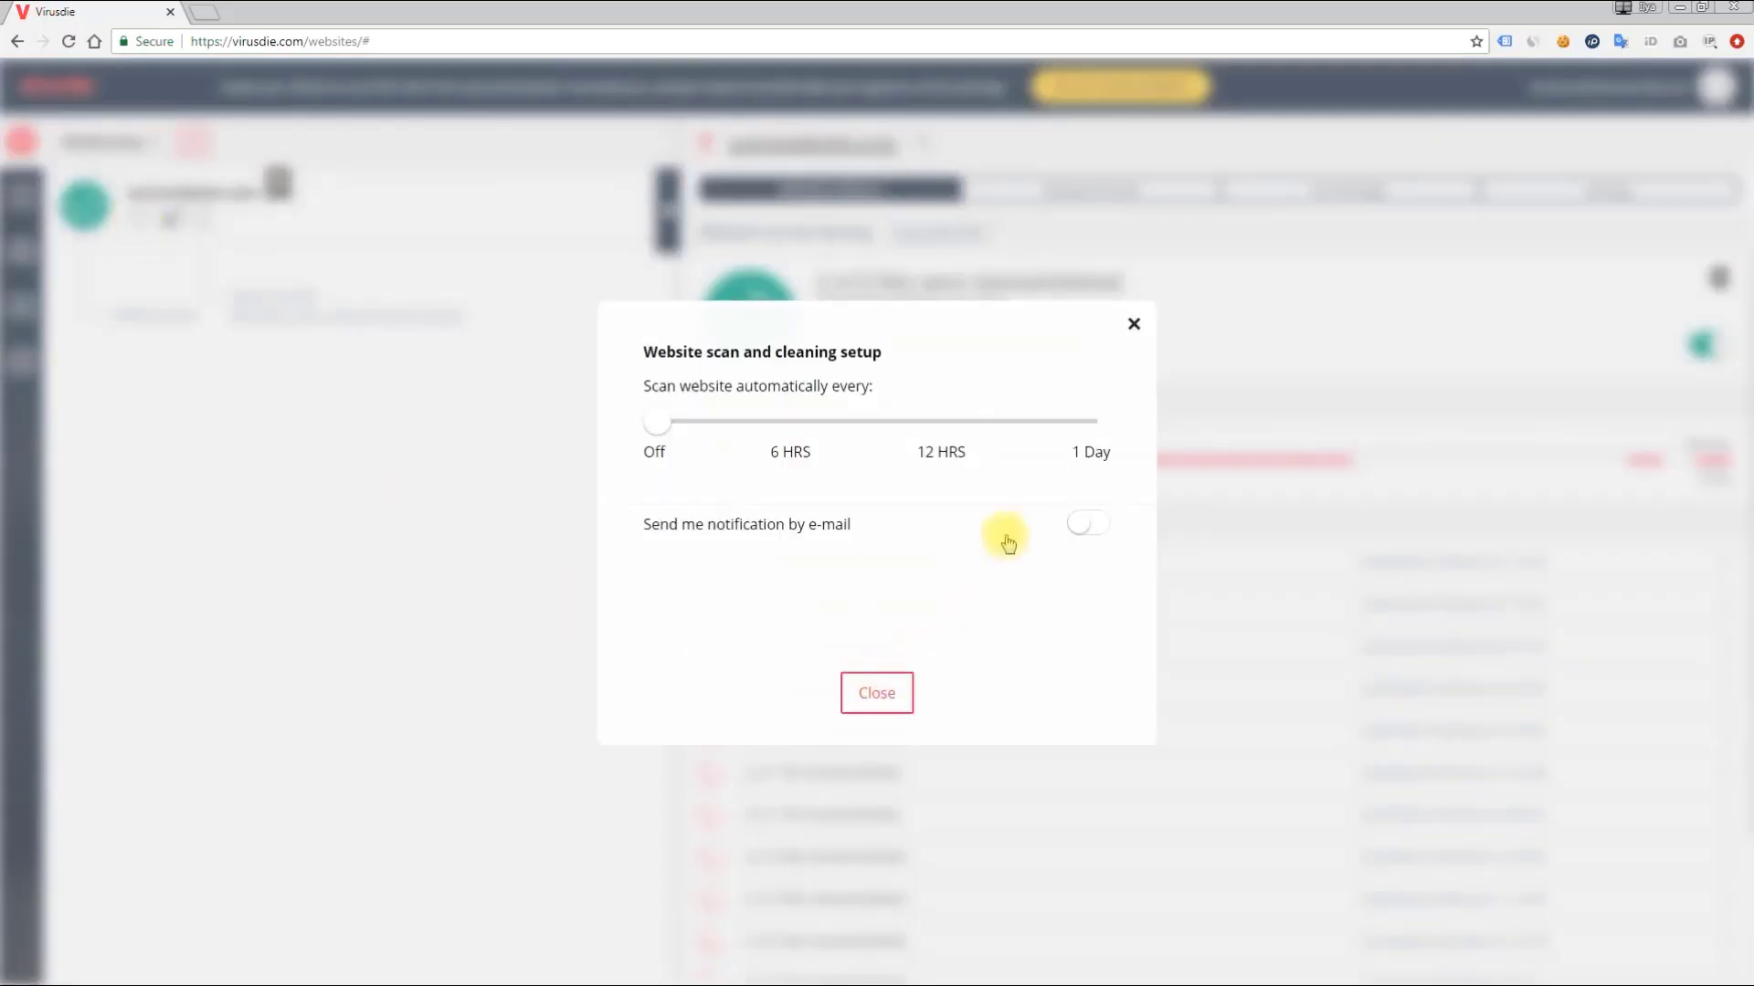
{"action": "left_click", "coordinate": [785, 457]}
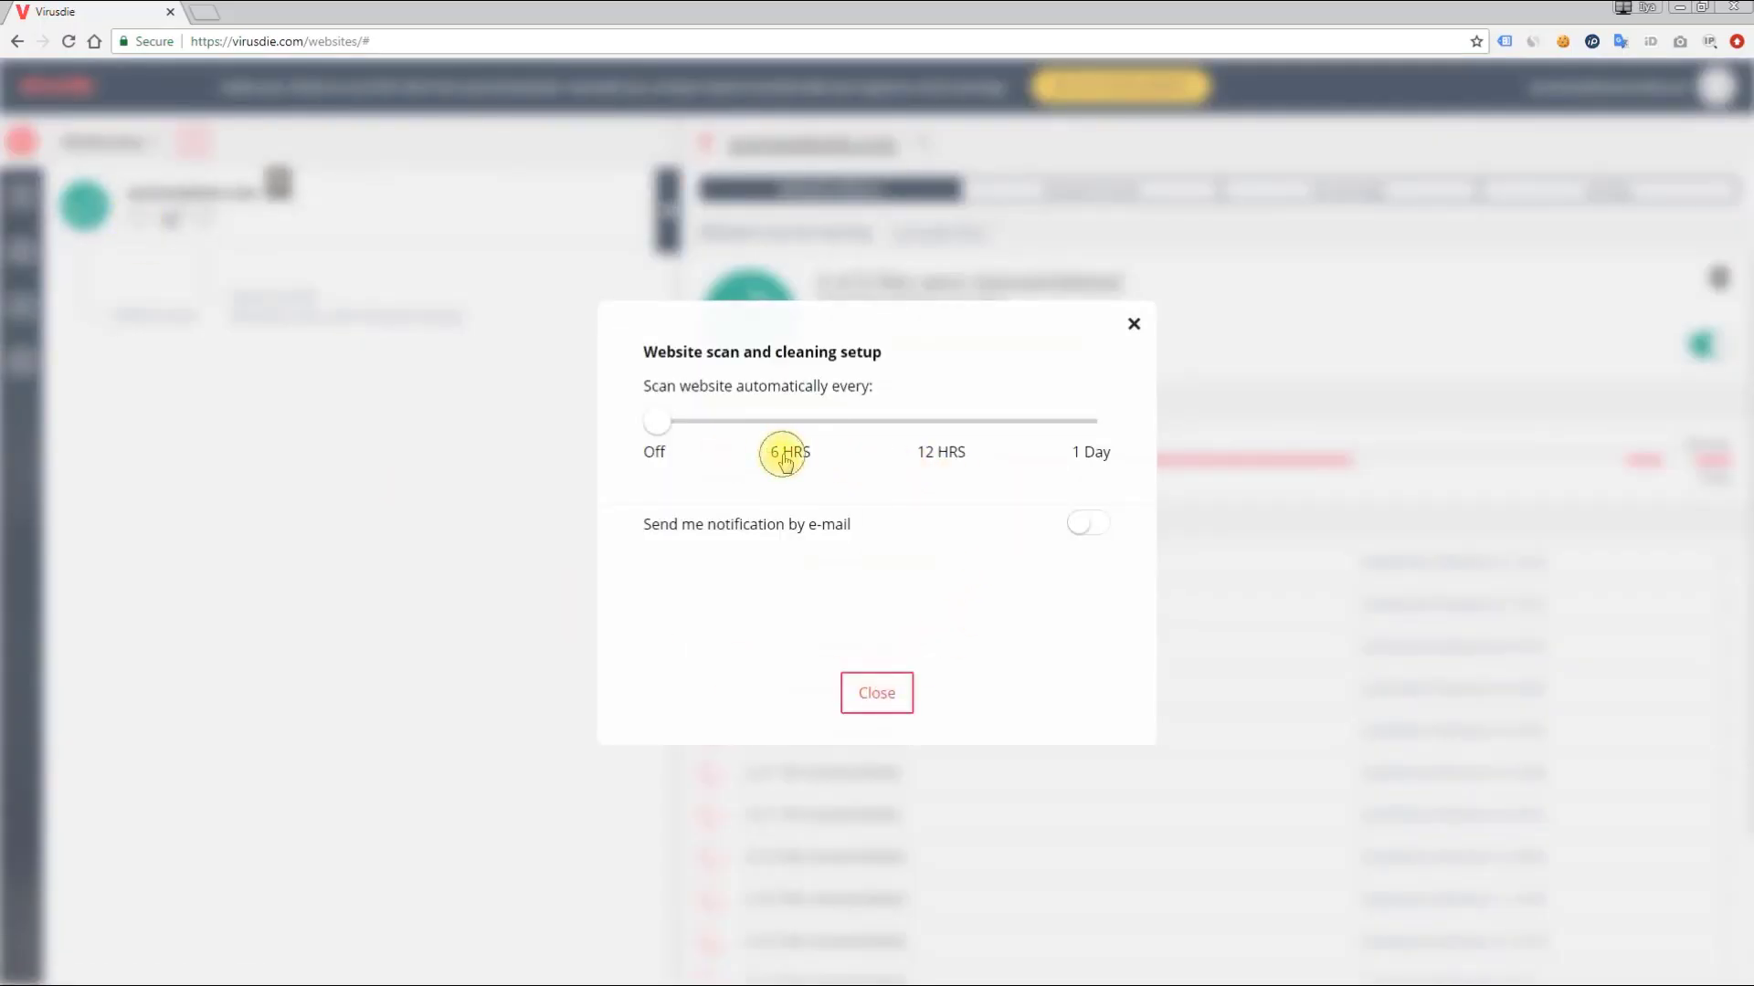
{"action": "left_click", "coordinate": [935, 462]}
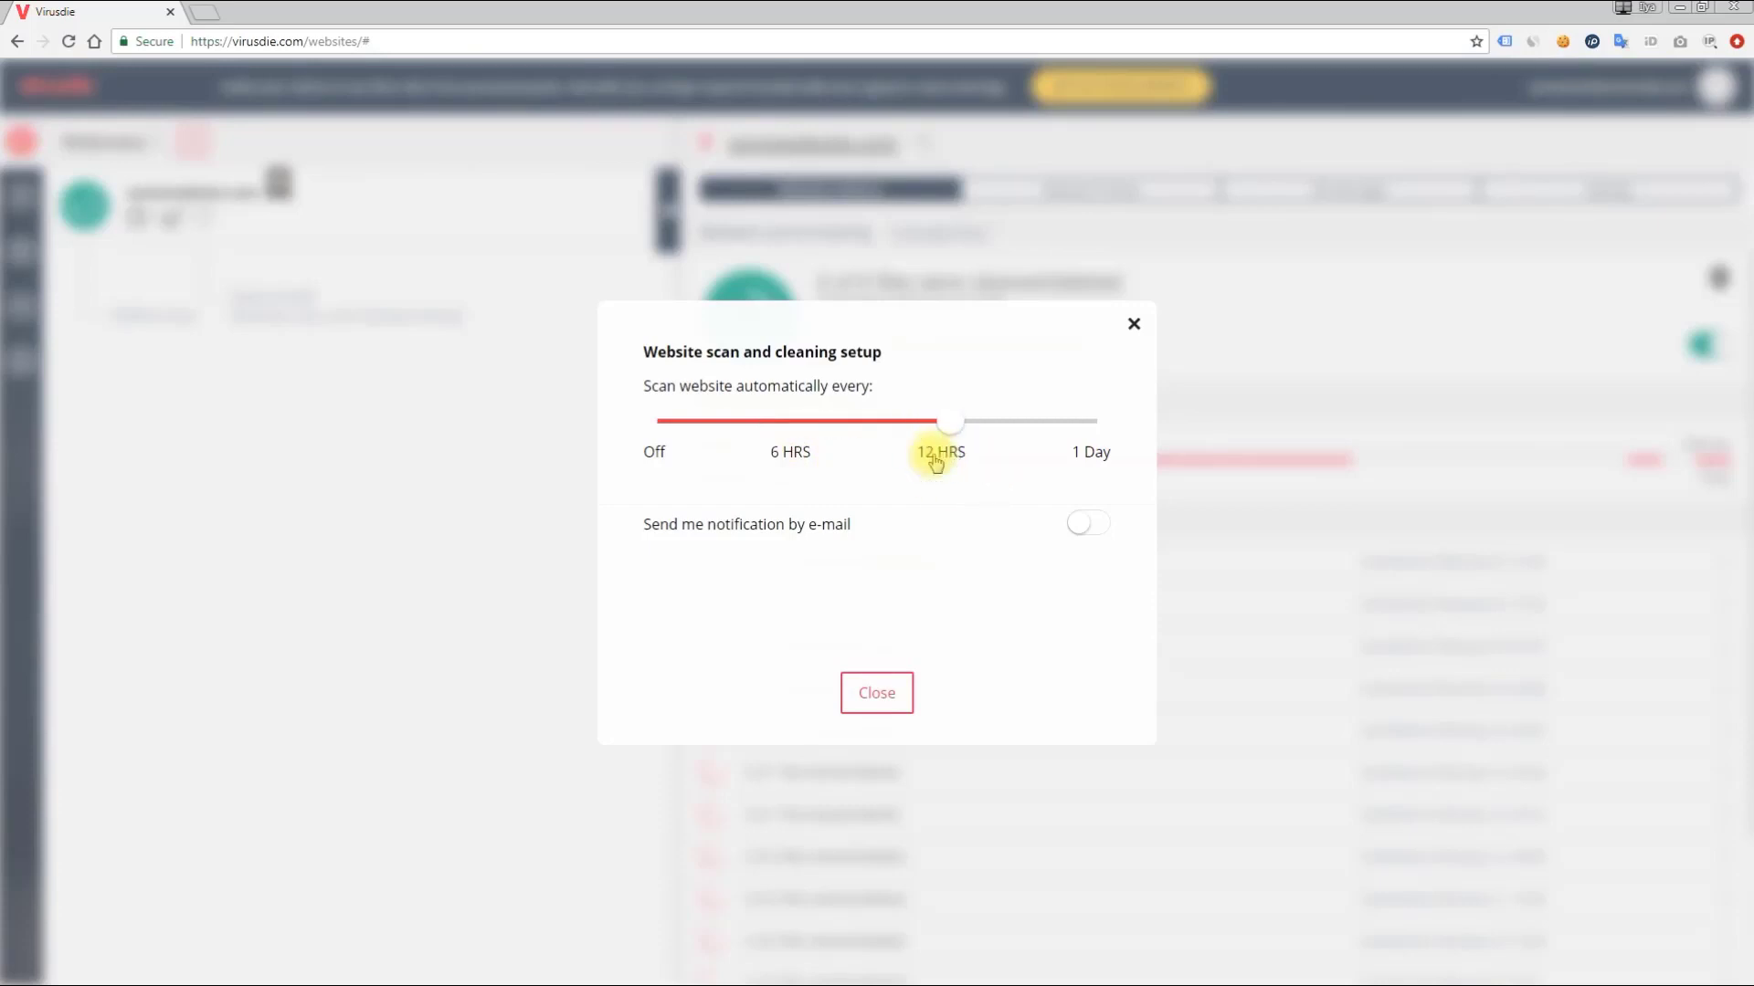
{"action": "left_click", "coordinate": [1095, 460]}
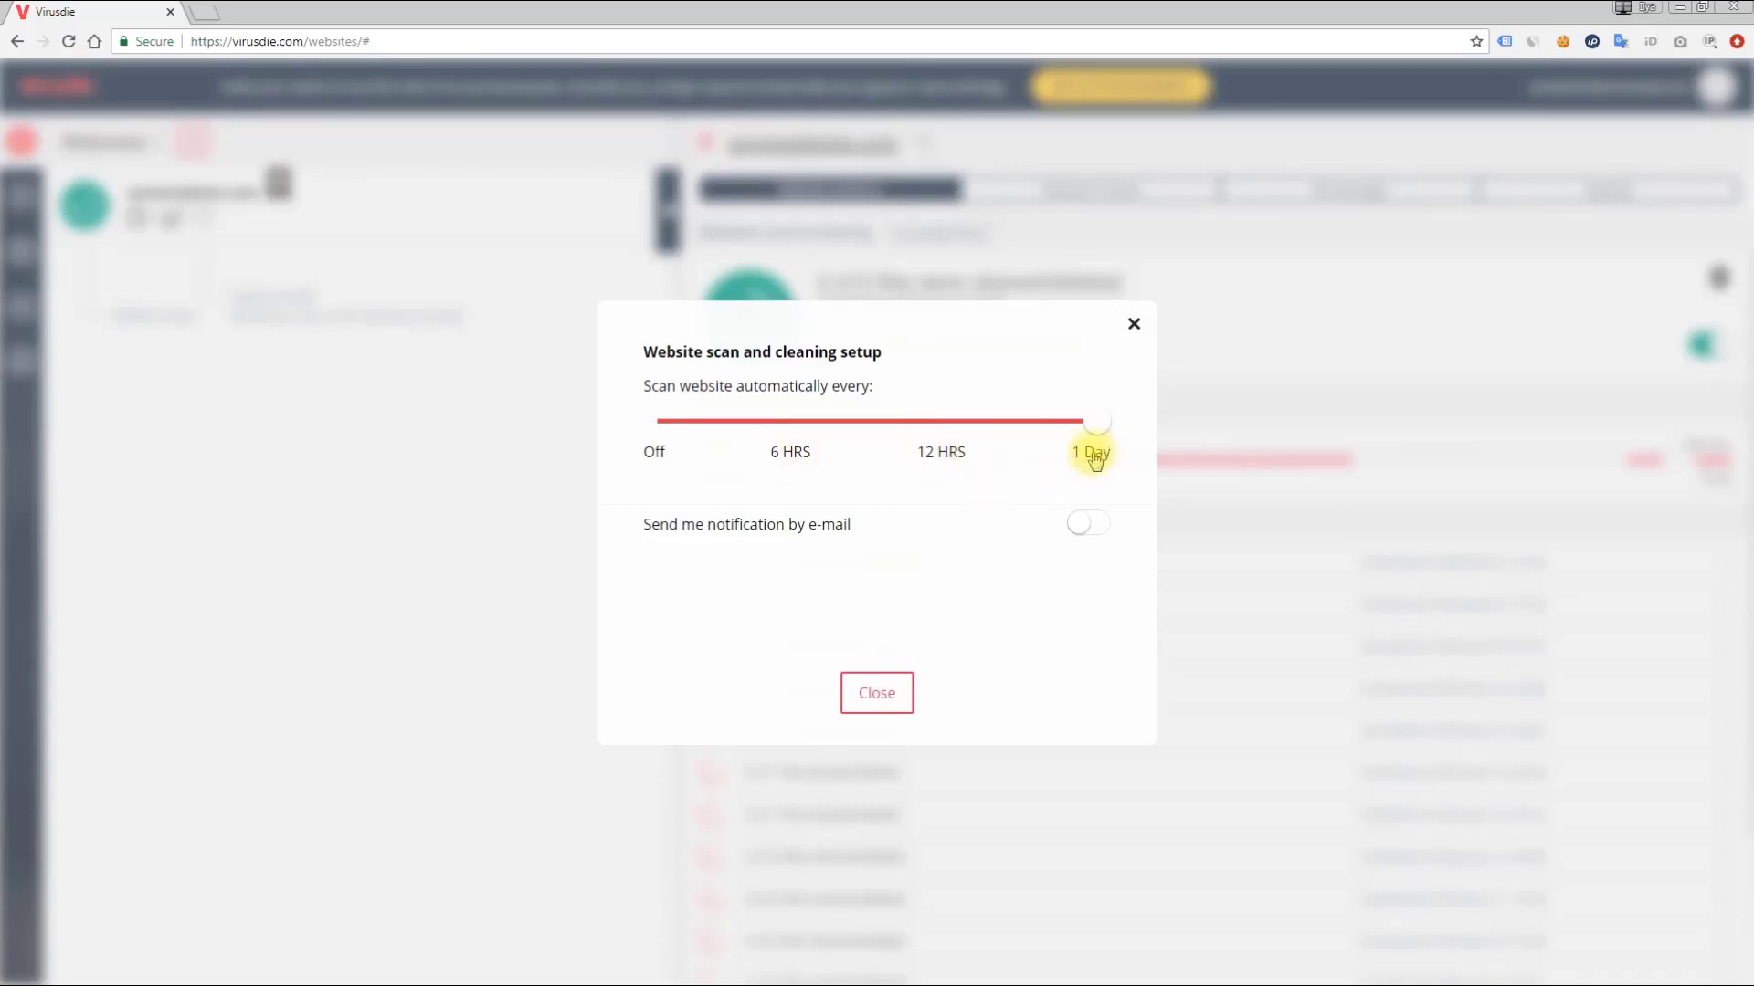
{"action": "left_click", "coordinate": [1086, 528]}
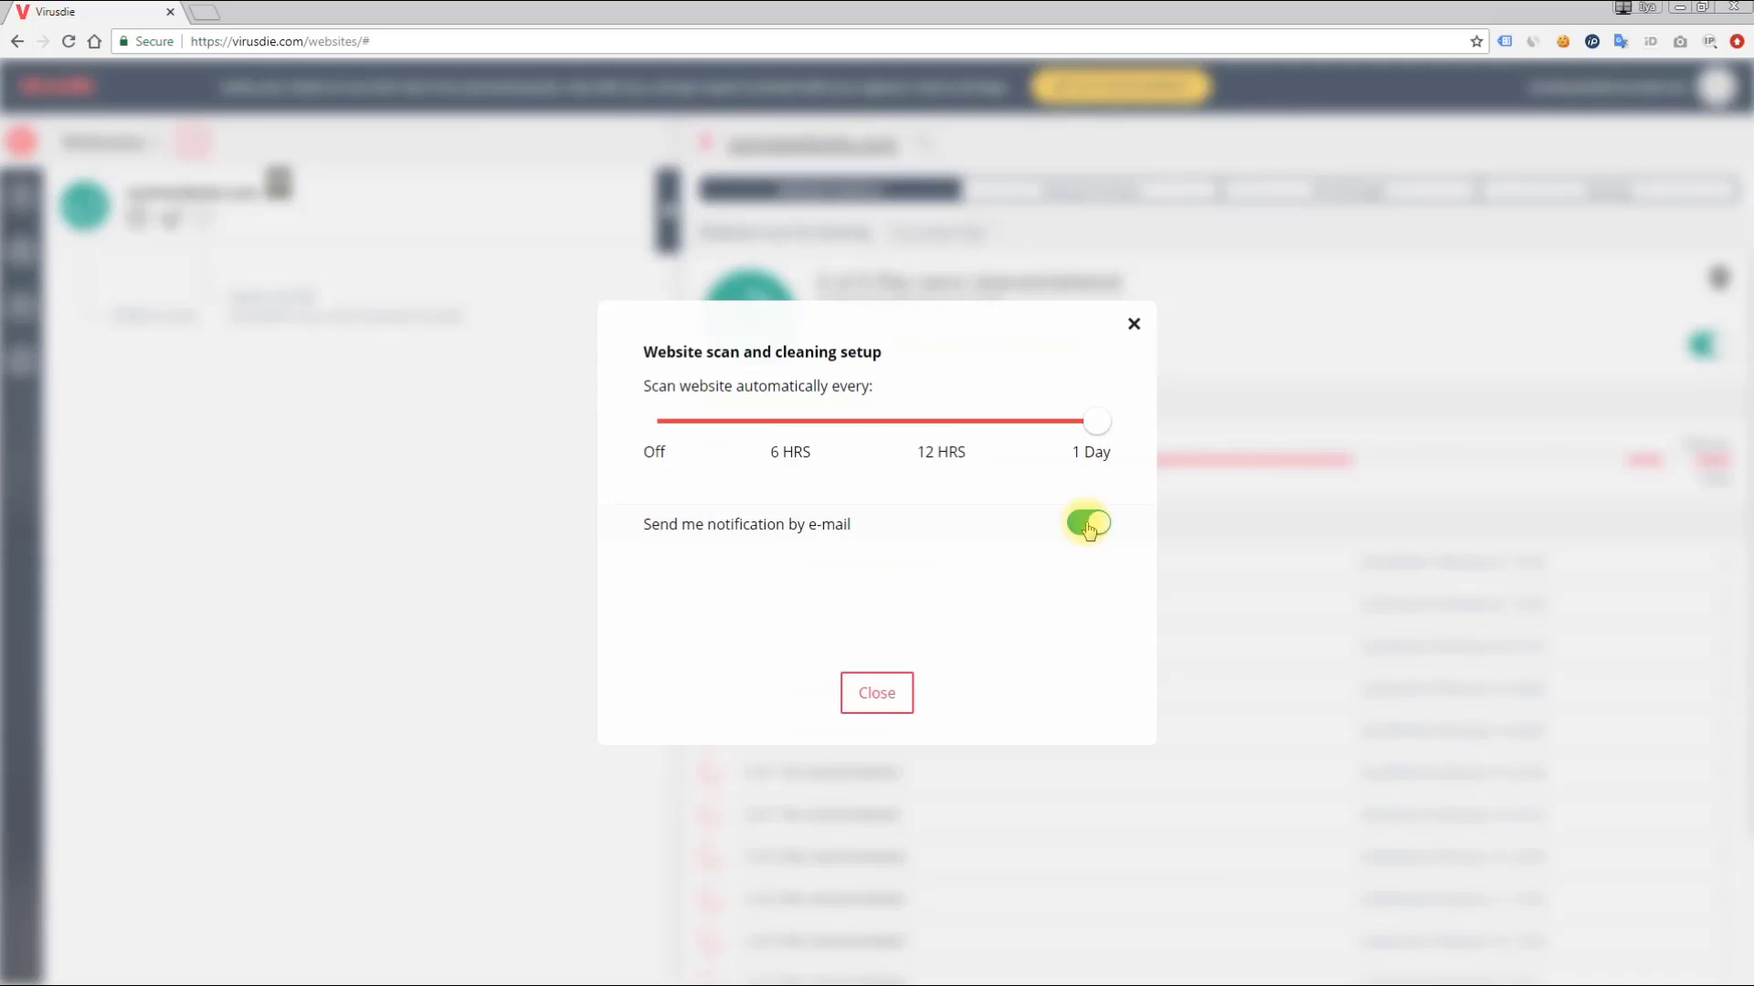
Turn off e-mail notifications, set automatic scanning of somewebsite.com to Off, and close the scan and cleaning setup
{"action": "left_click", "coordinate": [1089, 528]}
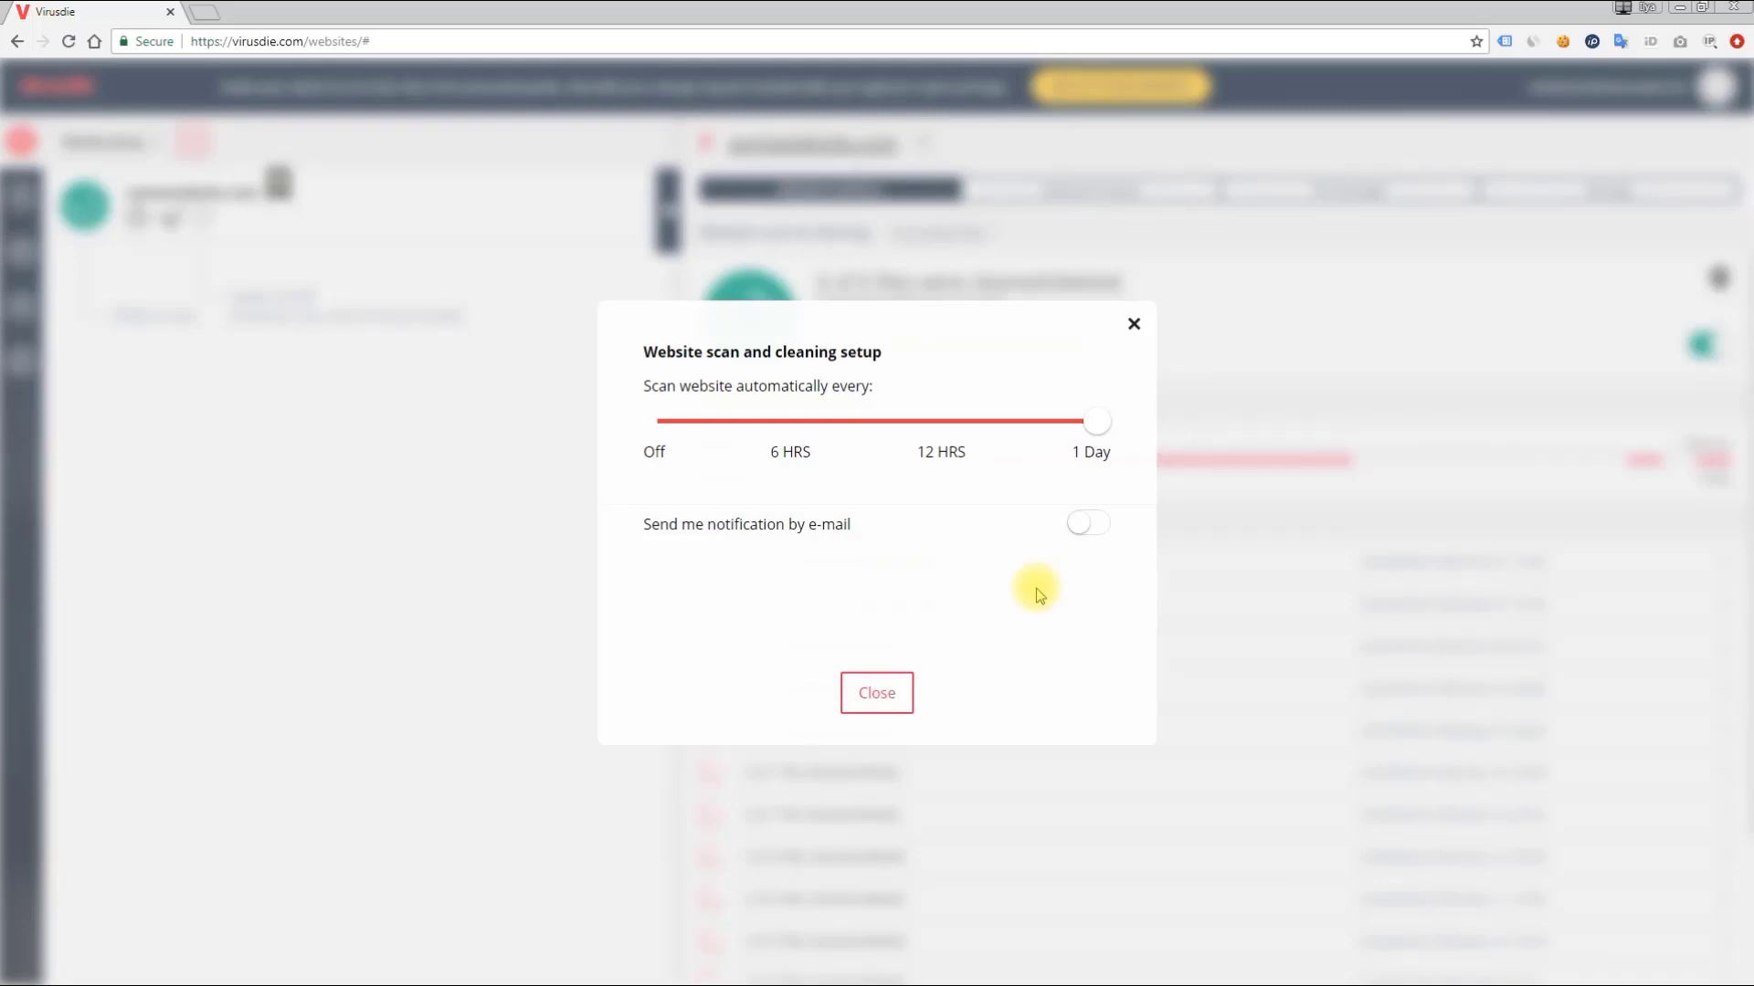
{"action": "left_click", "coordinate": [653, 454]}
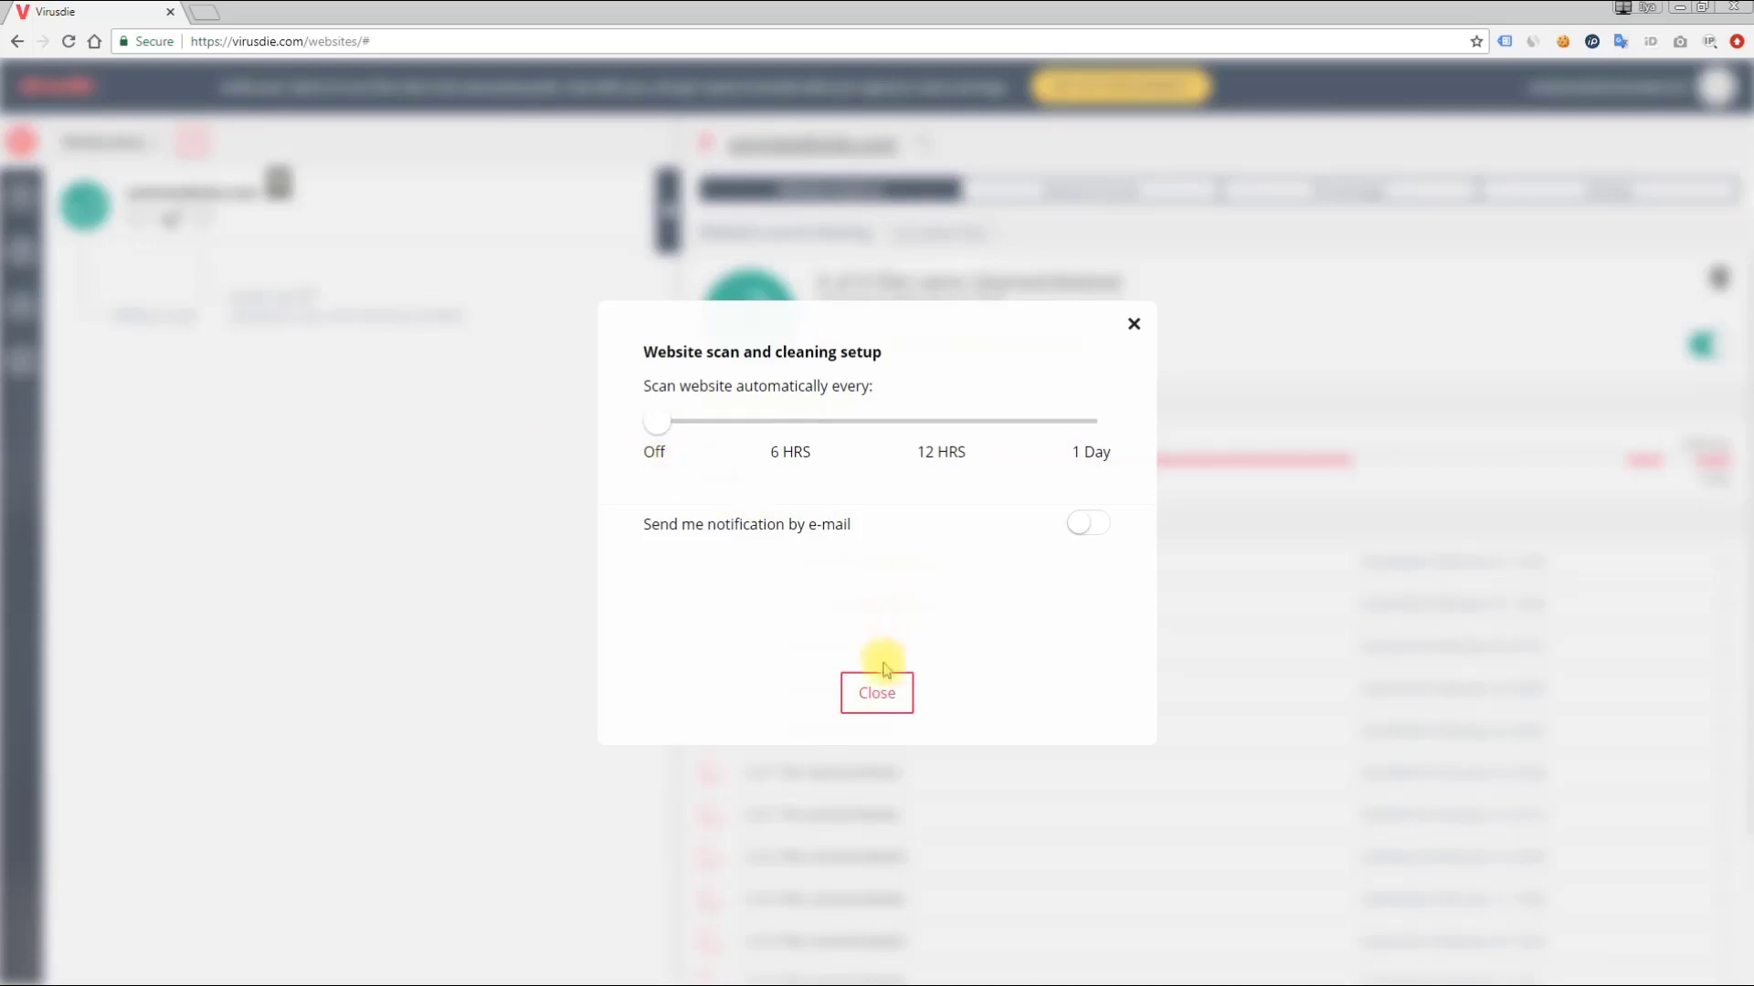
{"action": "left_click", "coordinate": [880, 691]}
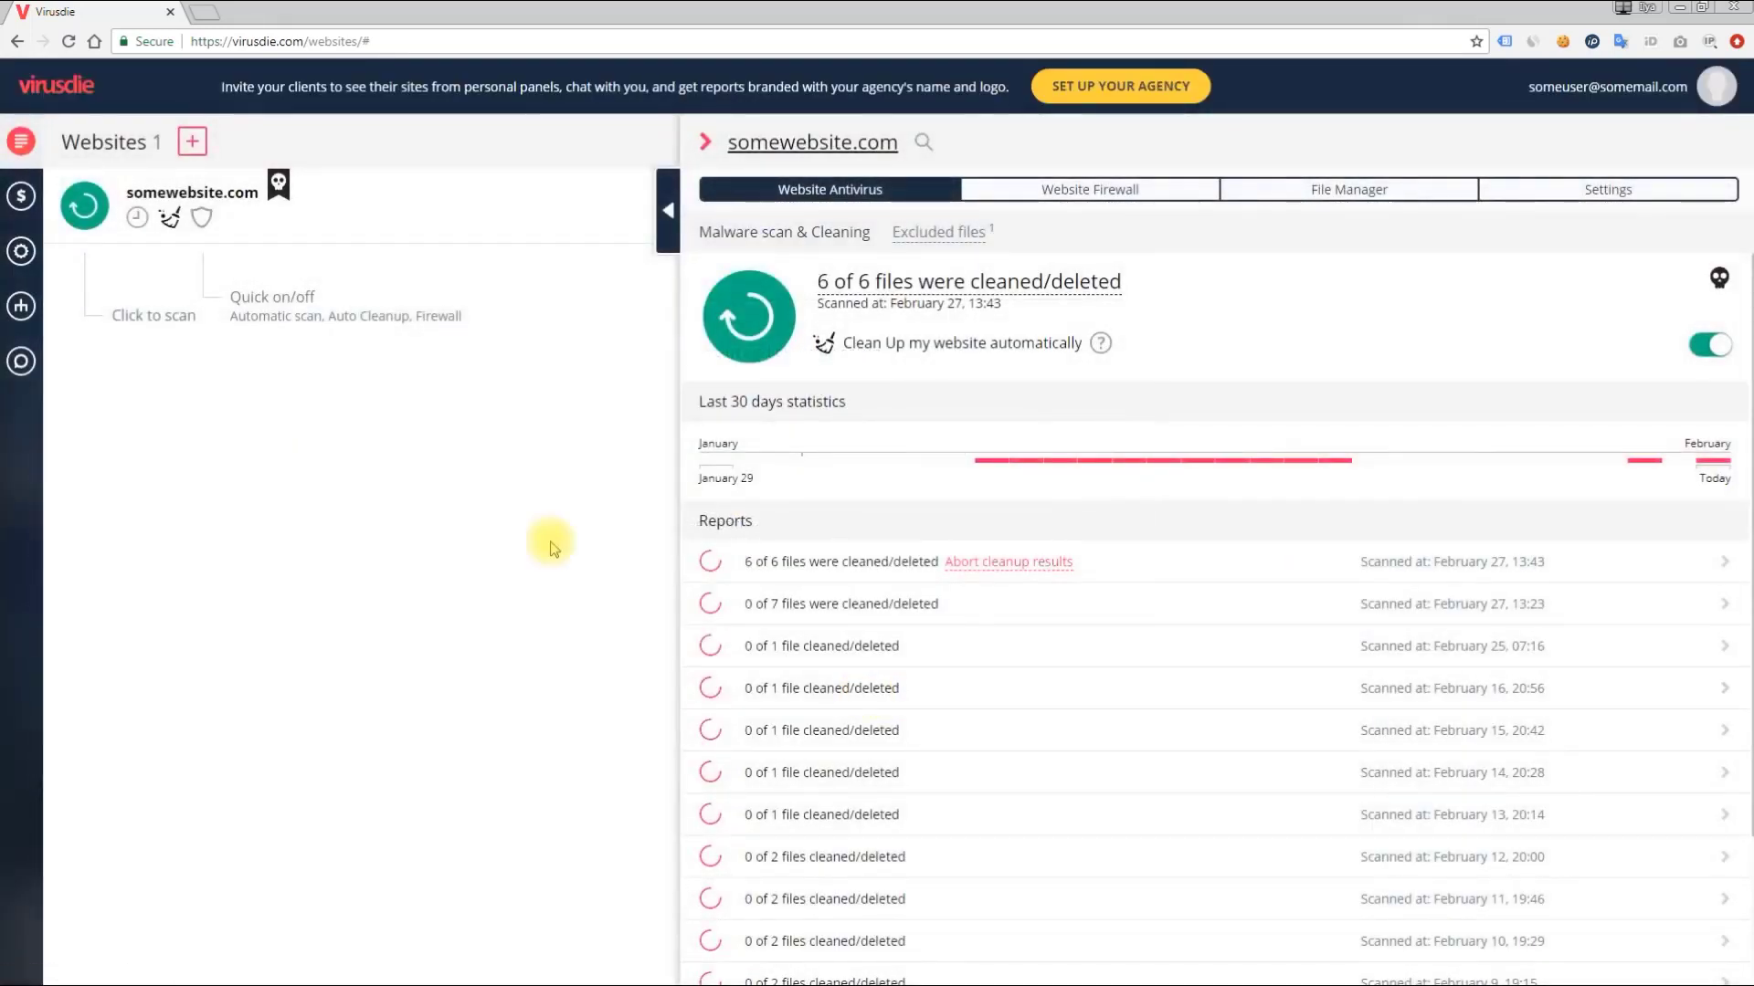